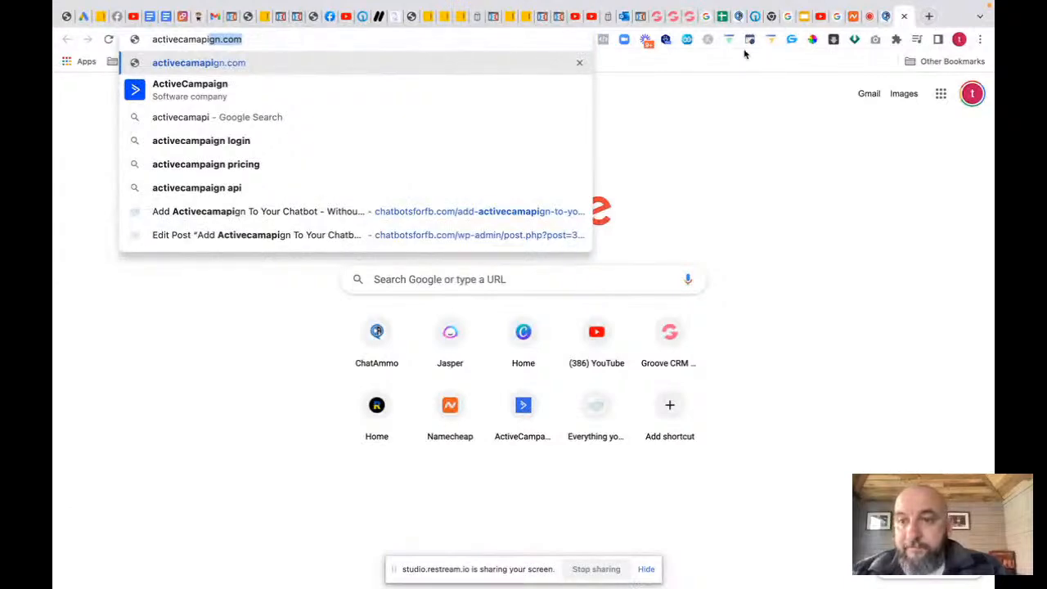
Step: Search Google for ActiveCampaign, visit the official site, then return to the search results
click(193, 89)
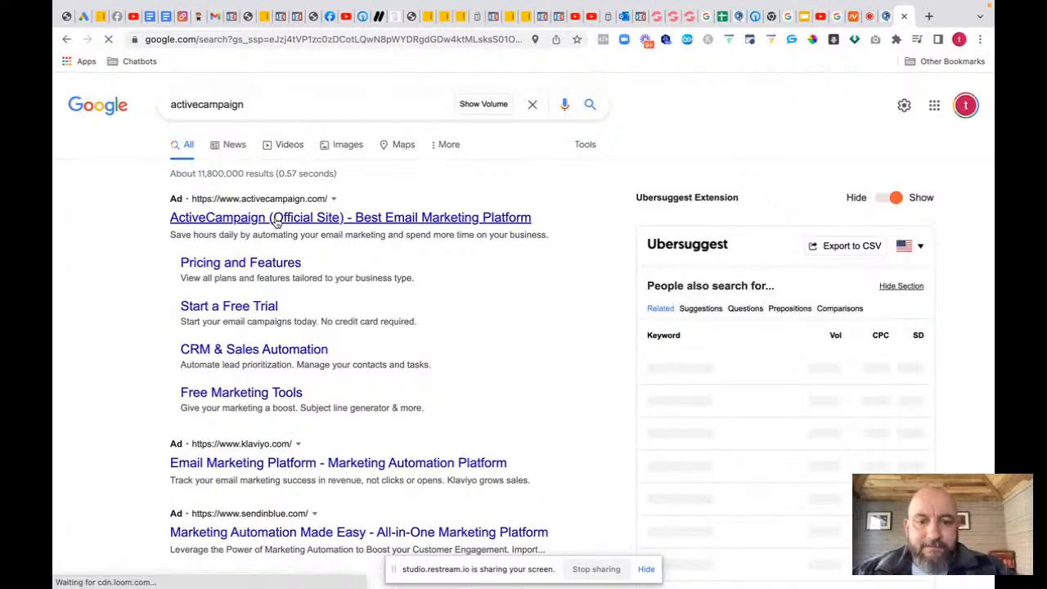
click(277, 218)
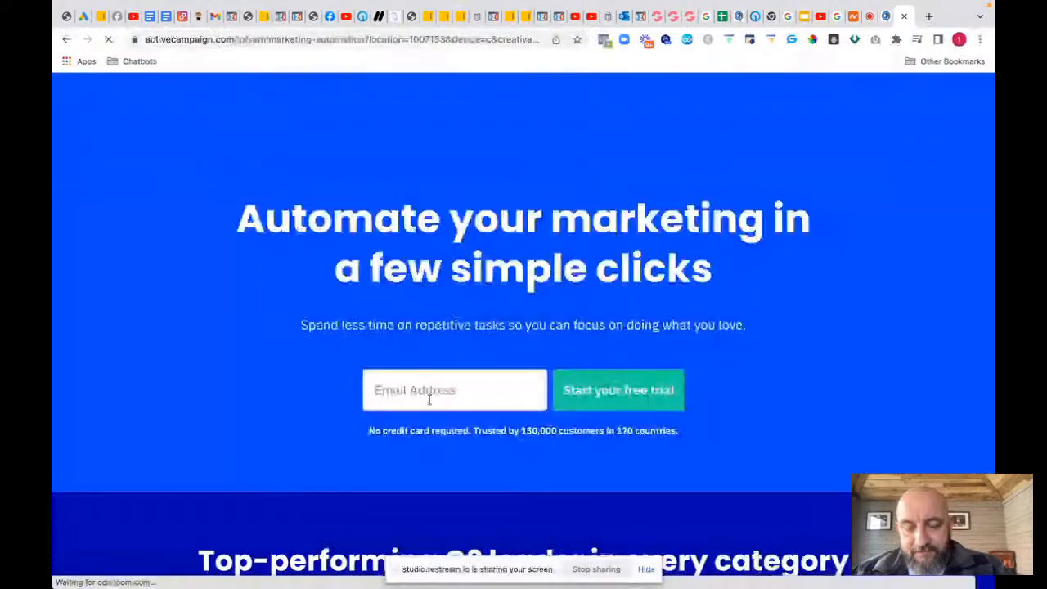
click(429, 398)
text(fu)
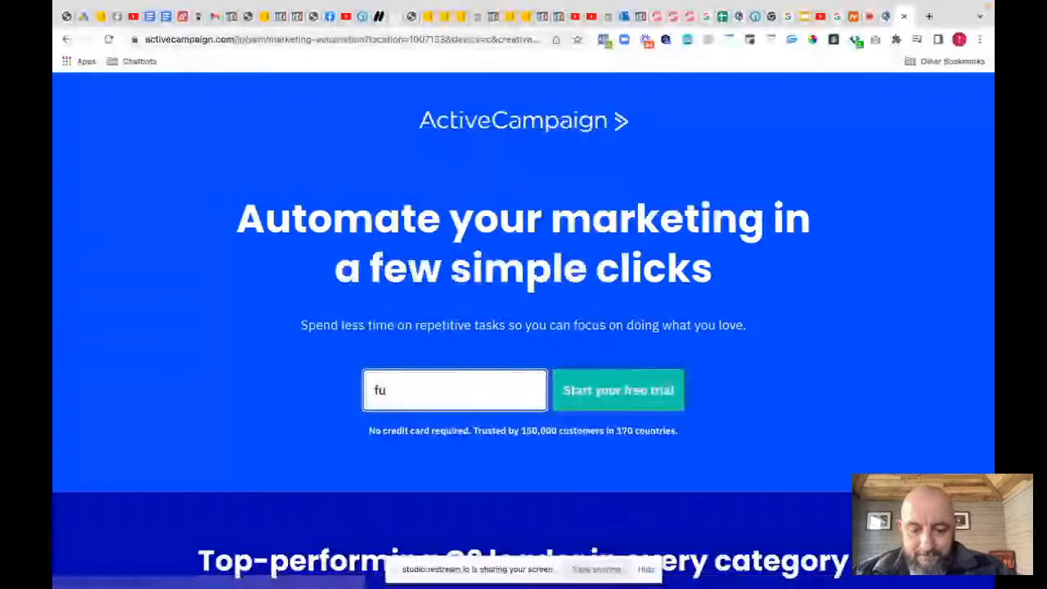
text(nne)
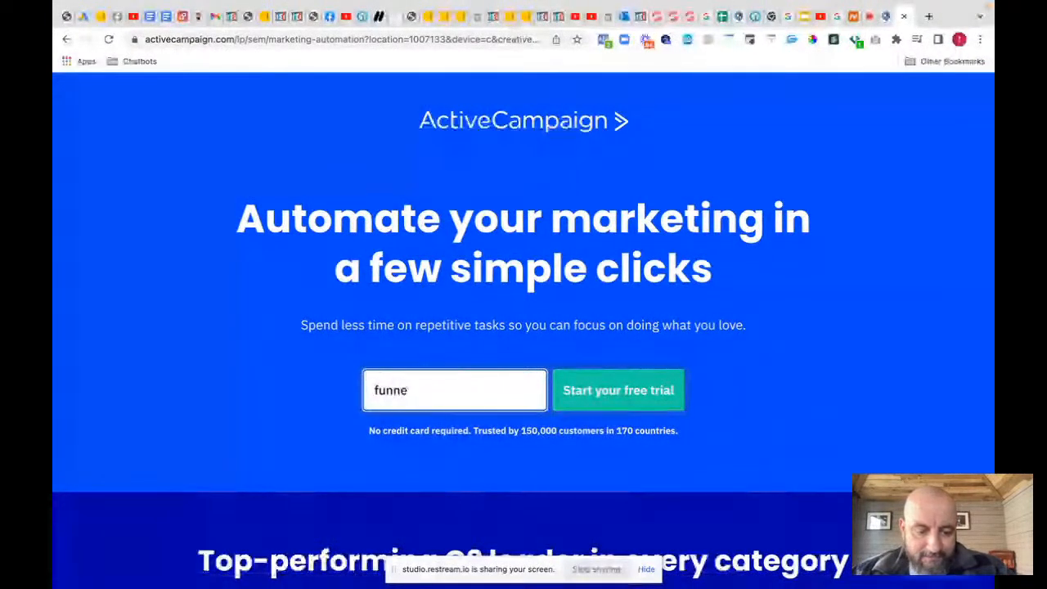
text(l)
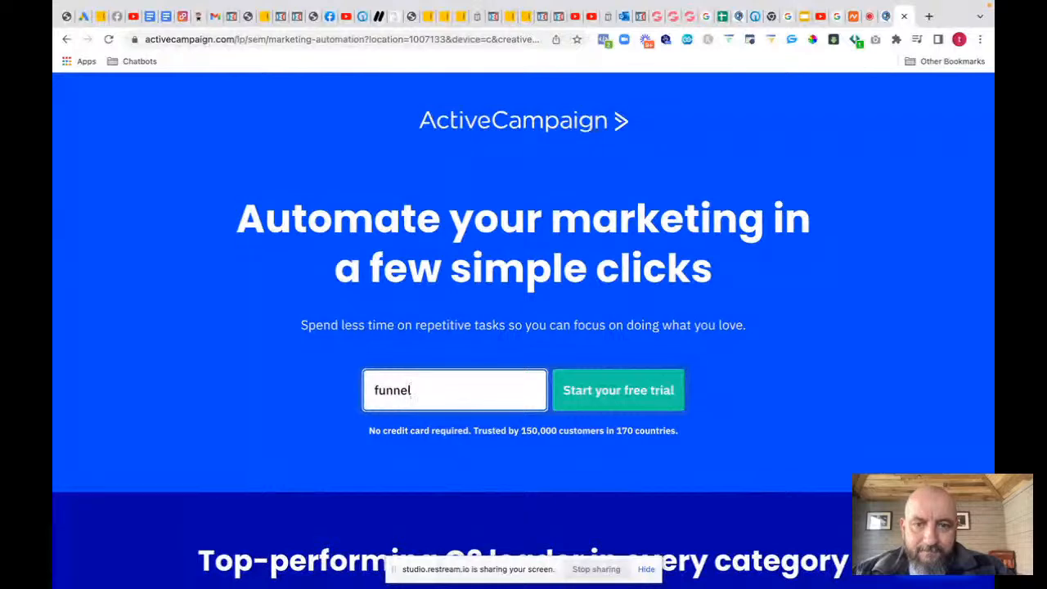
mouse_move(151, 5)
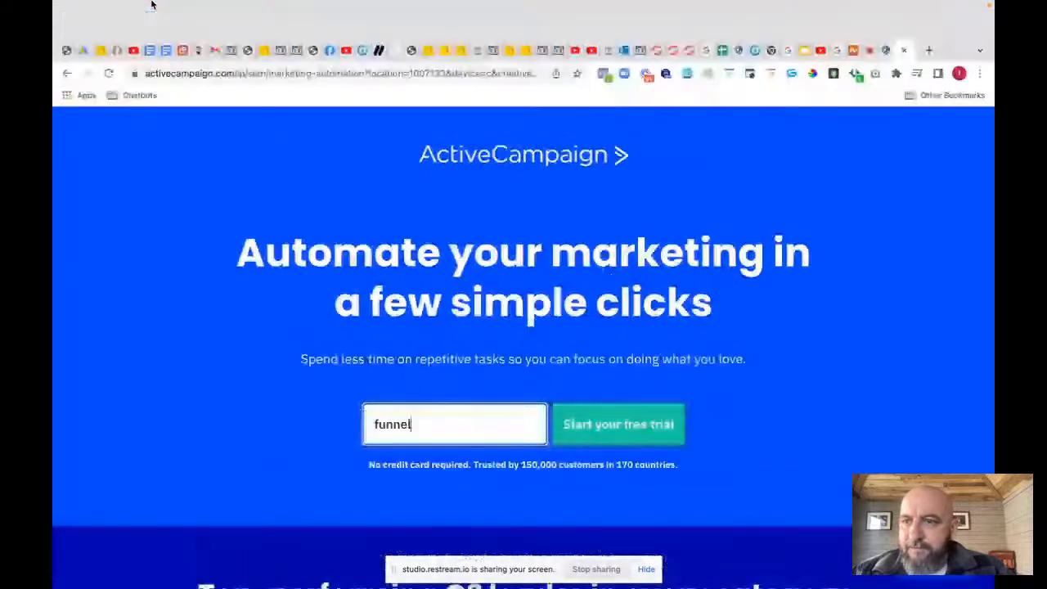
click(67, 74)
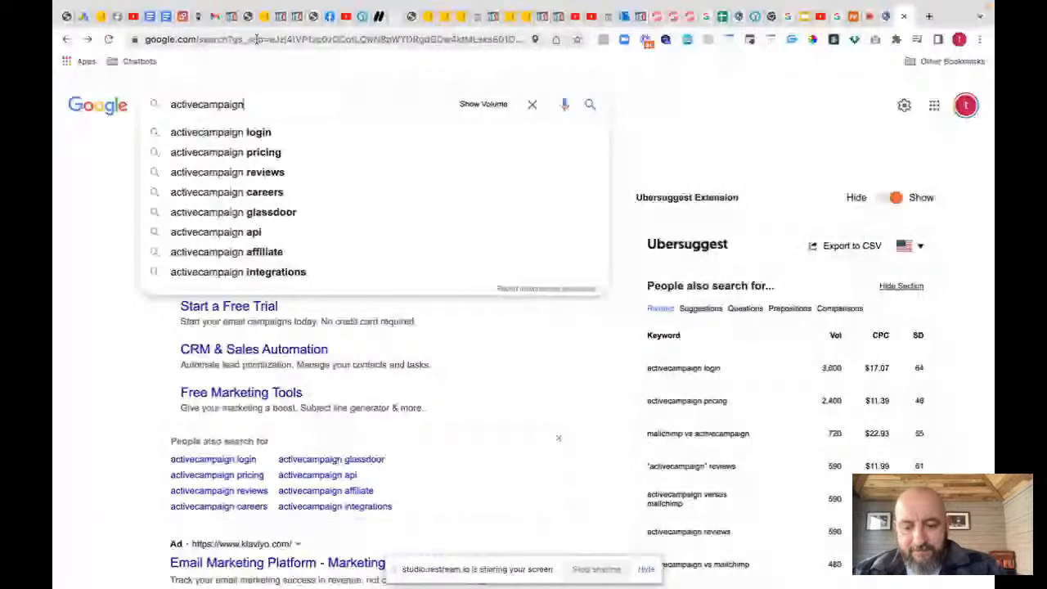
Step: Open the FUNNELTEMPLATES ActiveCampaign account overview from the address bar suggestions
click(257, 39)
text(acti)
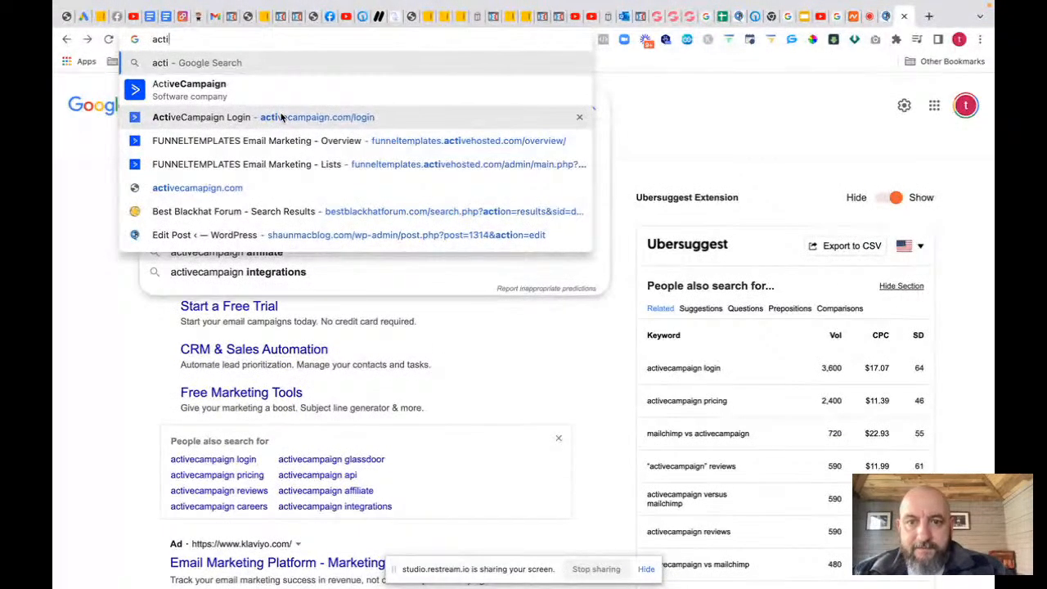
click(287, 140)
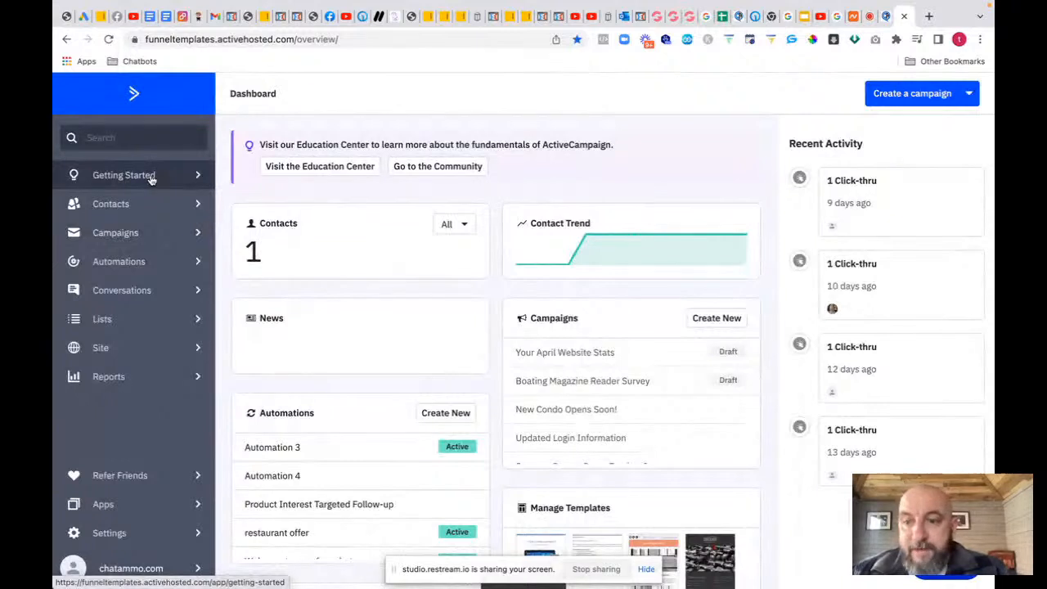
Step: Create a contact list named 'test' with the chatammo.com URL and a 'this is' description
click(118, 321)
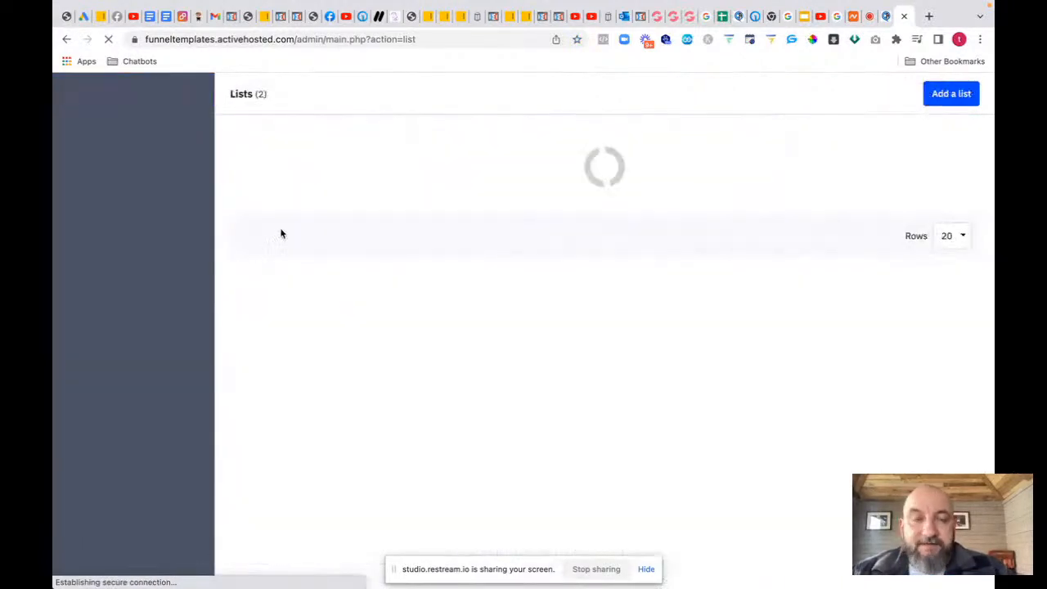
click(955, 95)
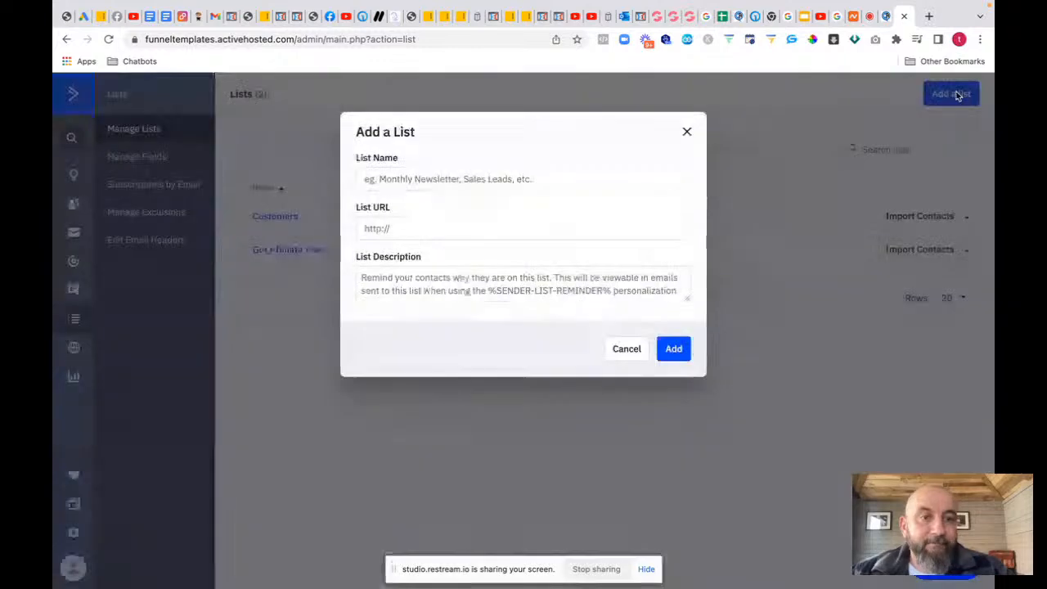
click(447, 179)
text(test)
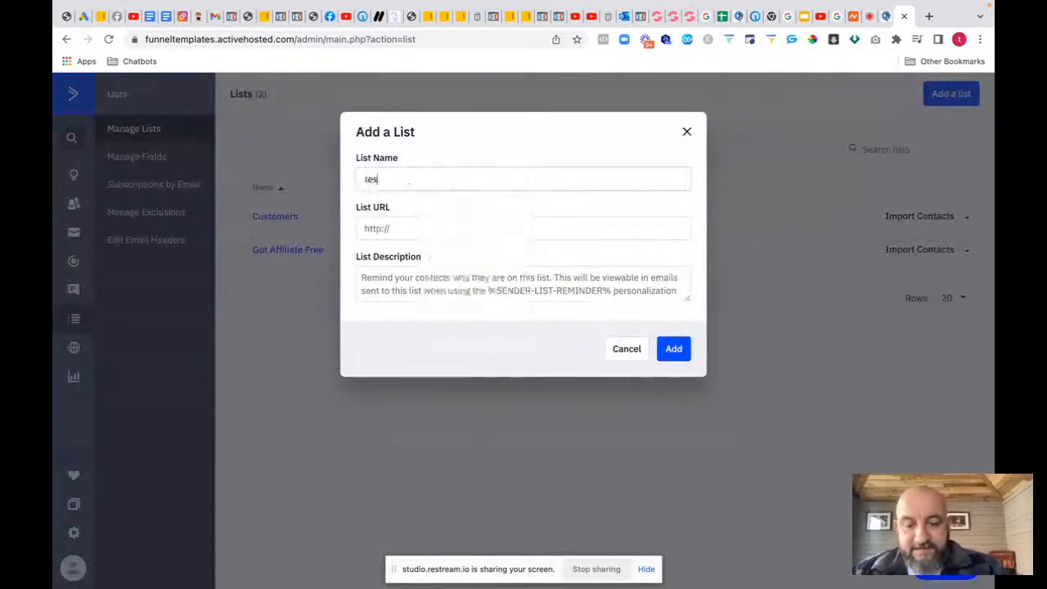
click(406, 232)
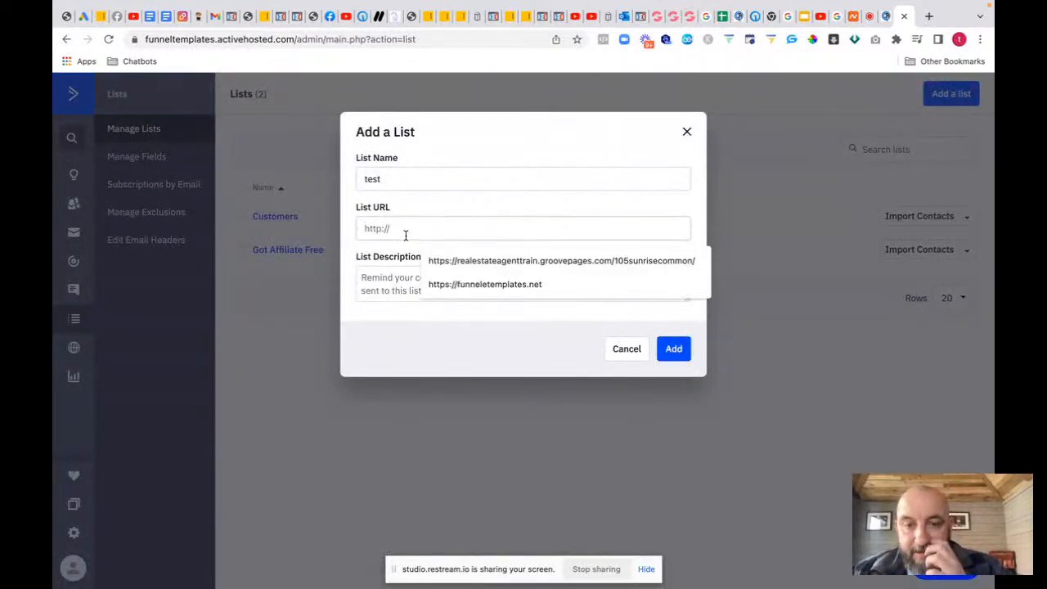
text(http)
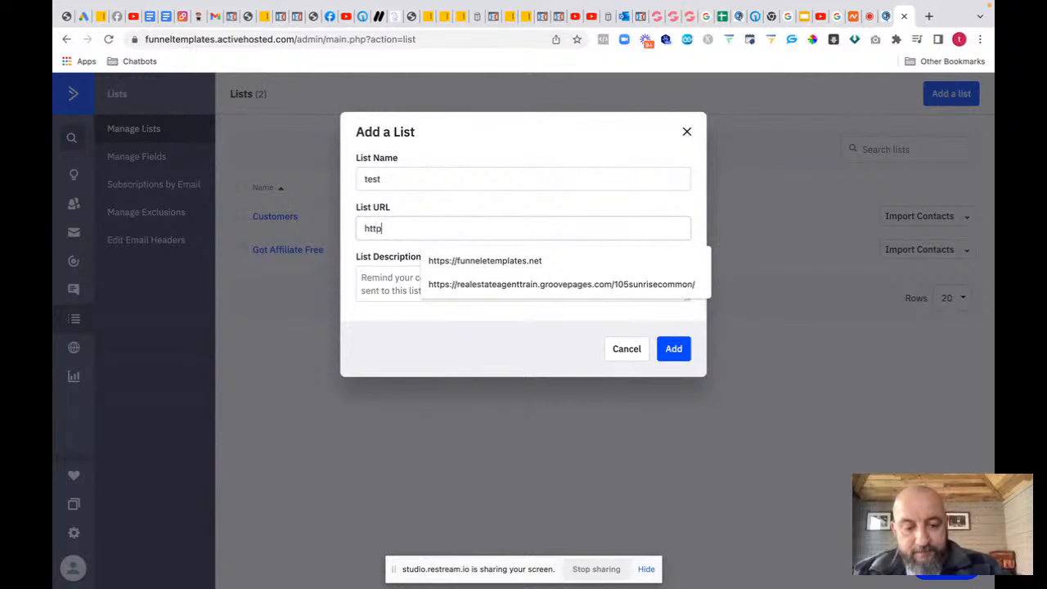
text(s://c)
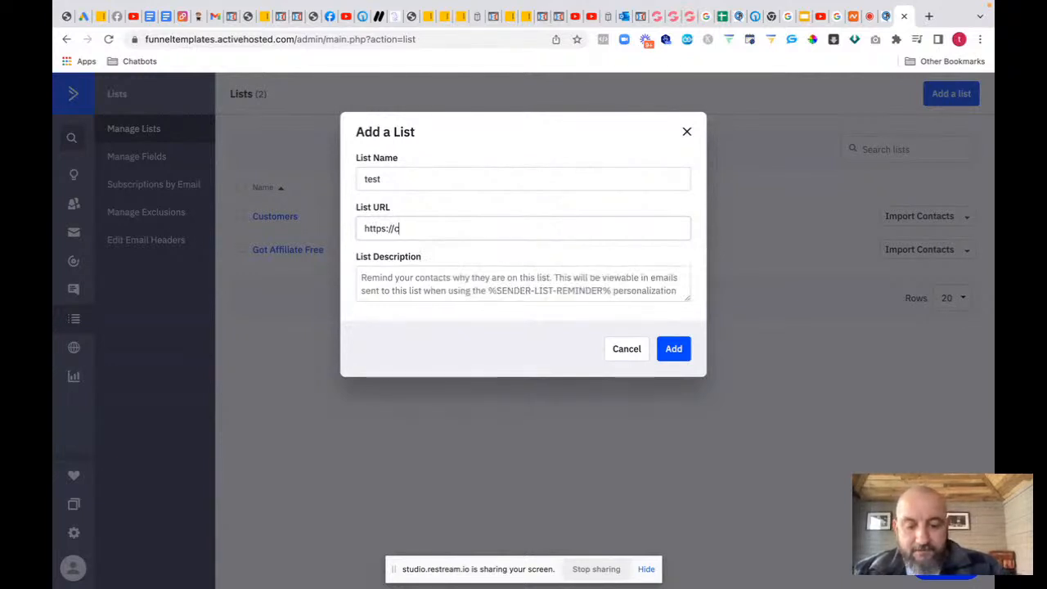
text(hatammo.com)
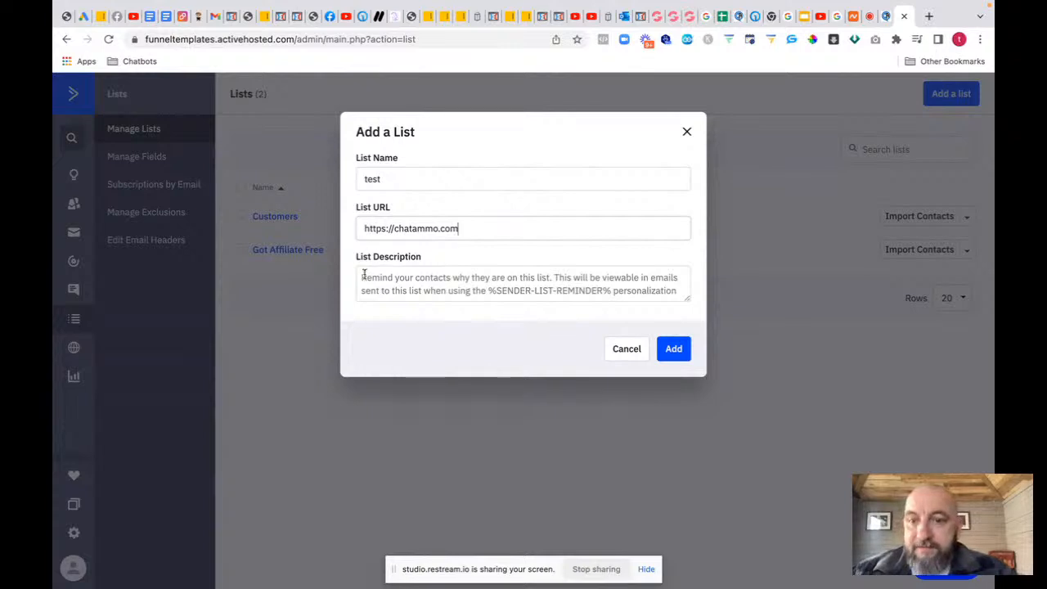
click(671, 285)
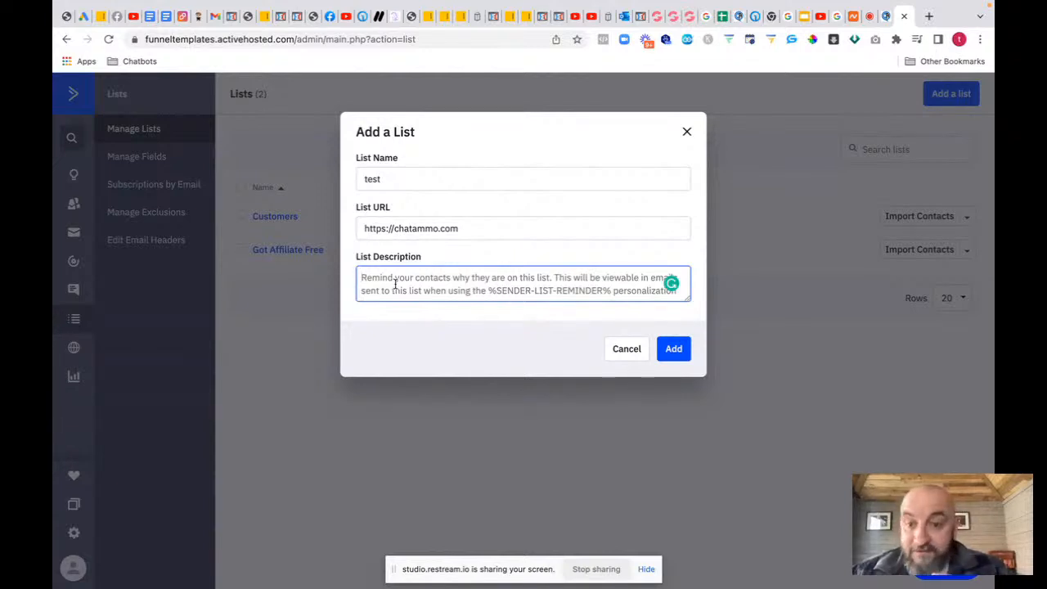
text(th)
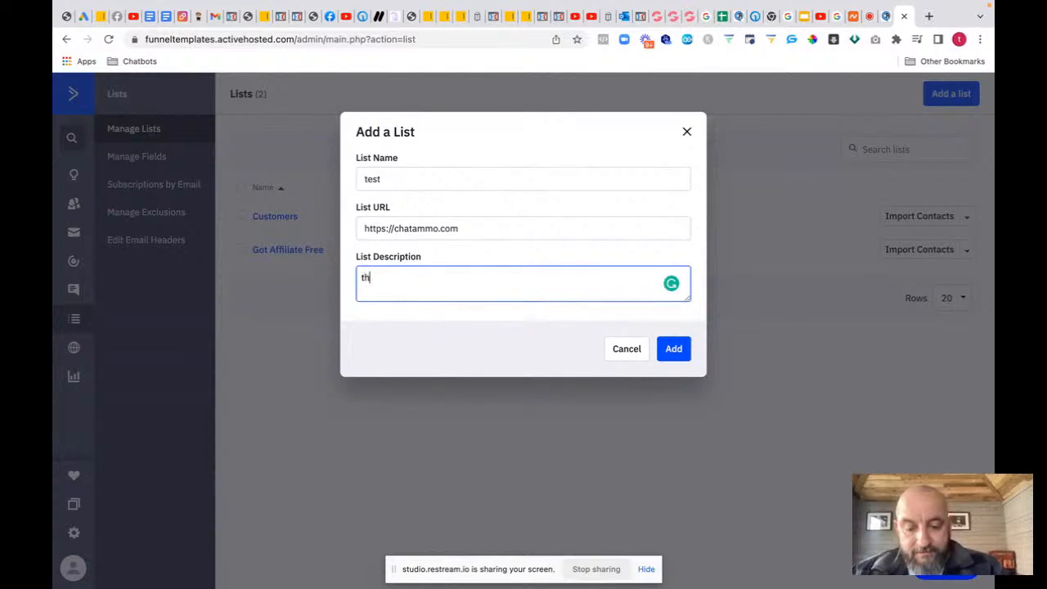
text(is is a test account)
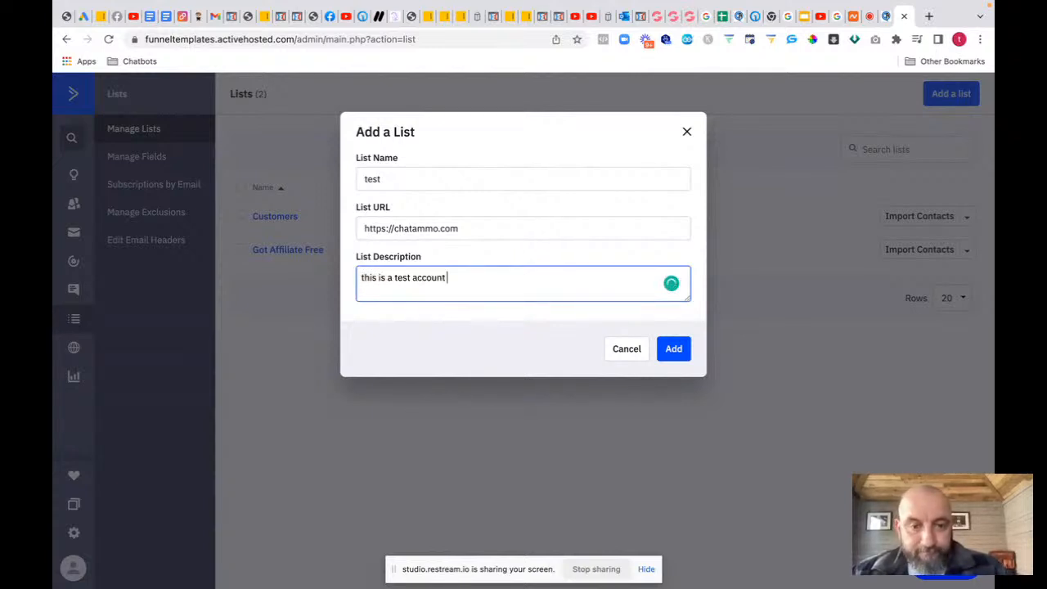
click(672, 350)
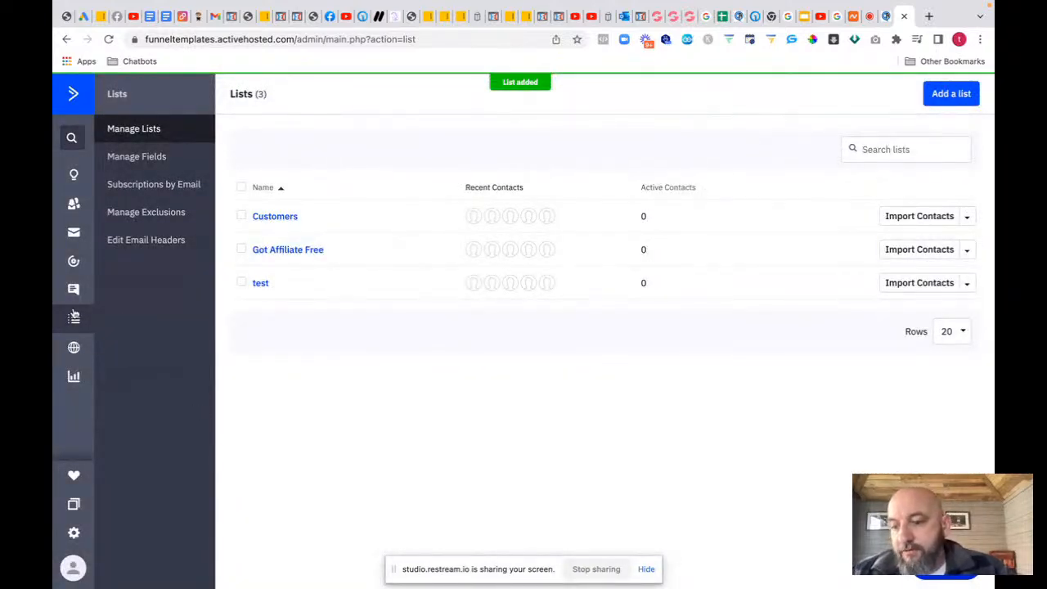
click(75, 534)
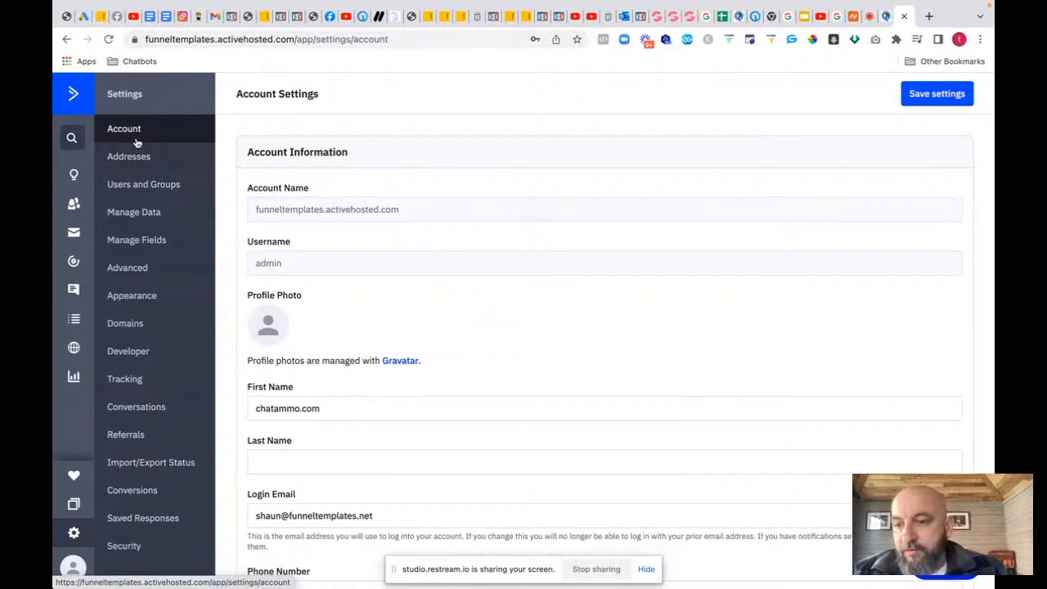
Step: Reset the ActiveCampaign API key under Settings > Developer, confirming the reset
click(126, 352)
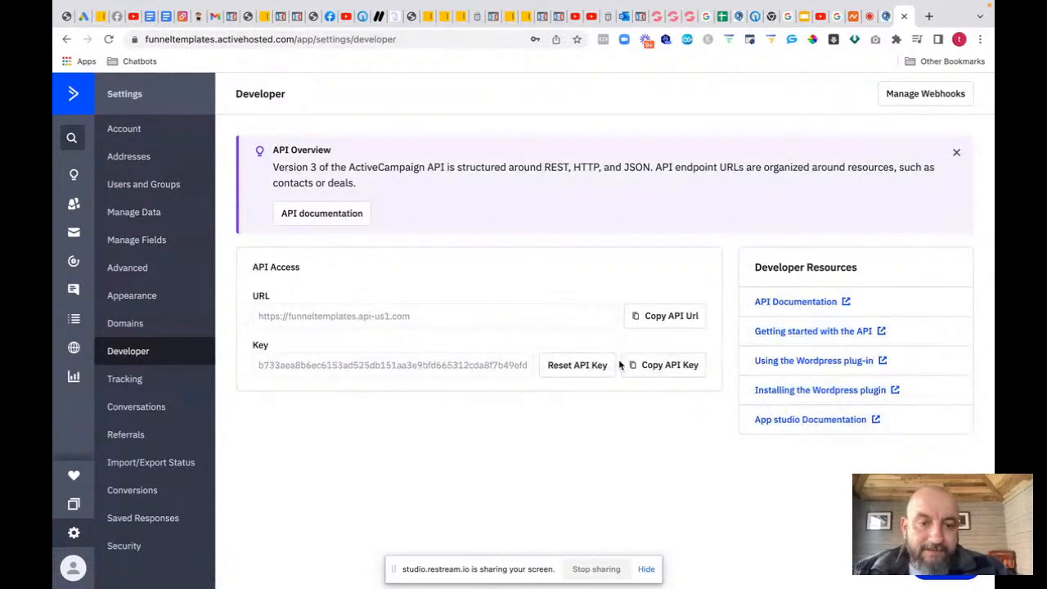
click(580, 368)
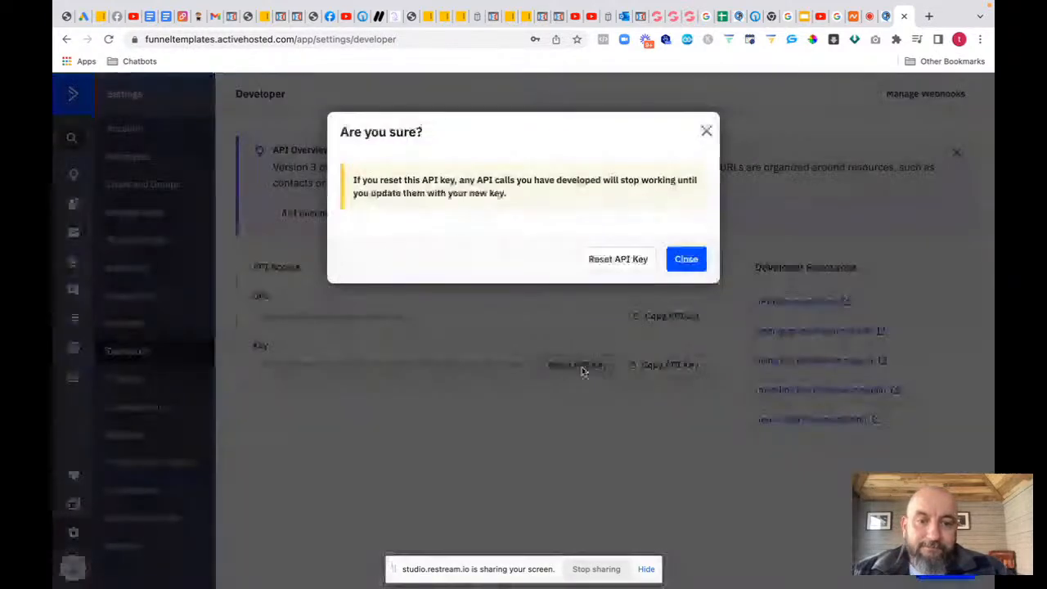
click(623, 259)
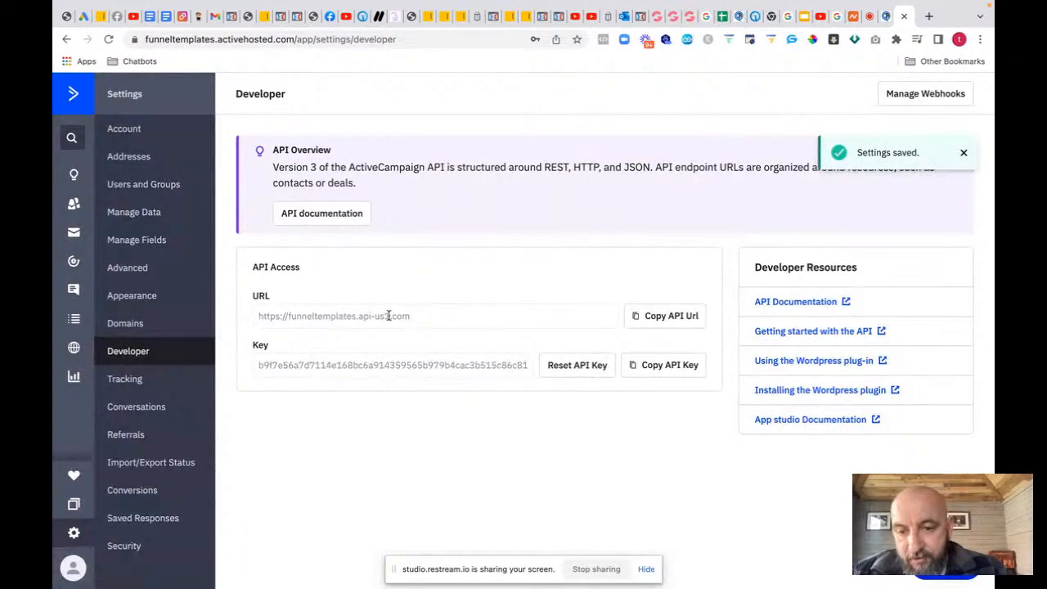
click(871, 16)
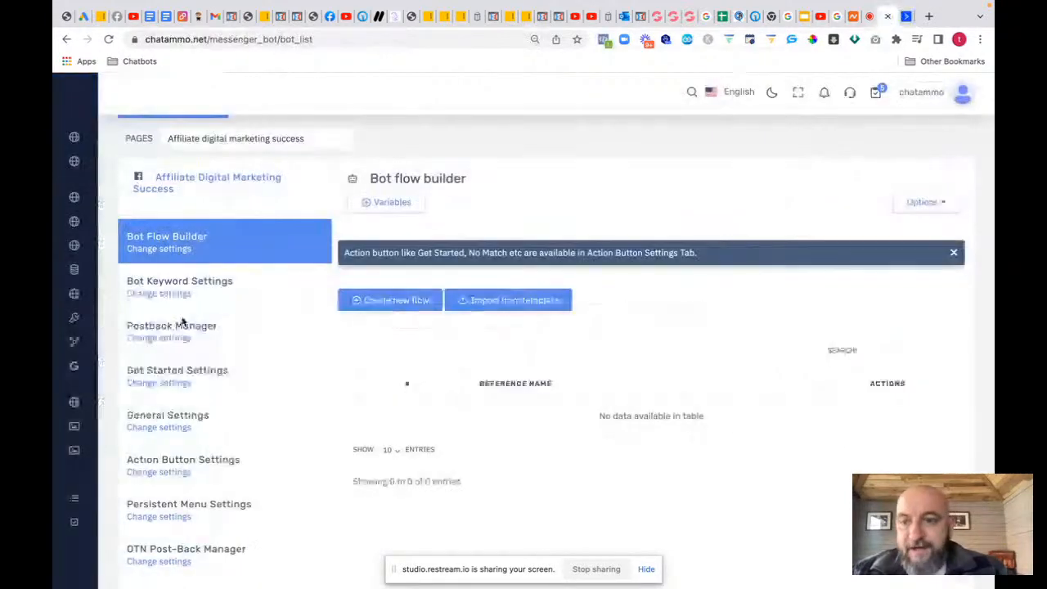
Step: Go to ChatAmmo's API channels and open the ActiveCampaign email autoresponder integration
click(113, 233)
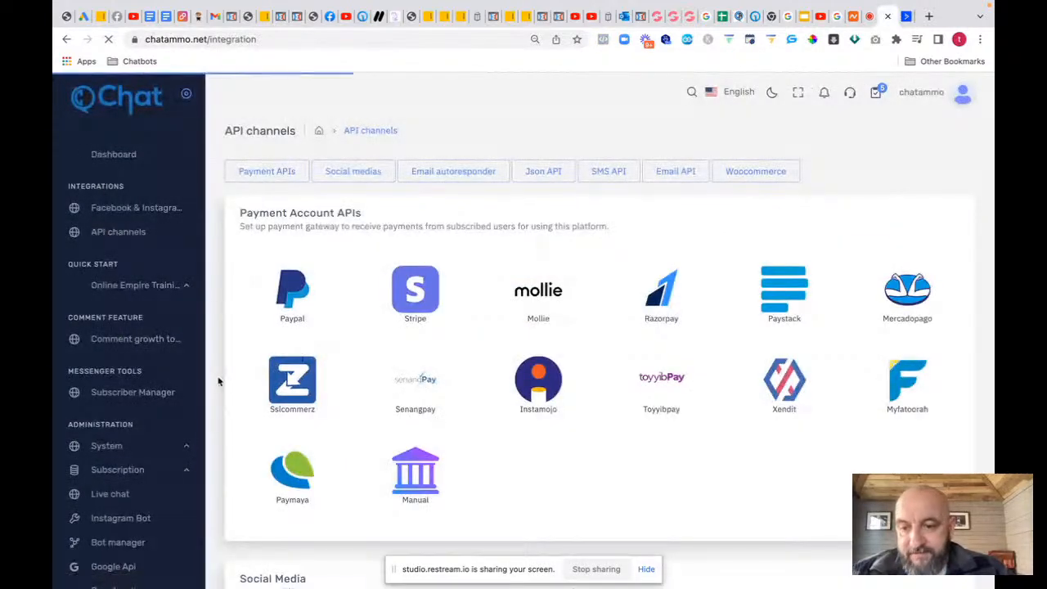
scroll(217, 381, down, 2)
scroll(218, 381, down, 6)
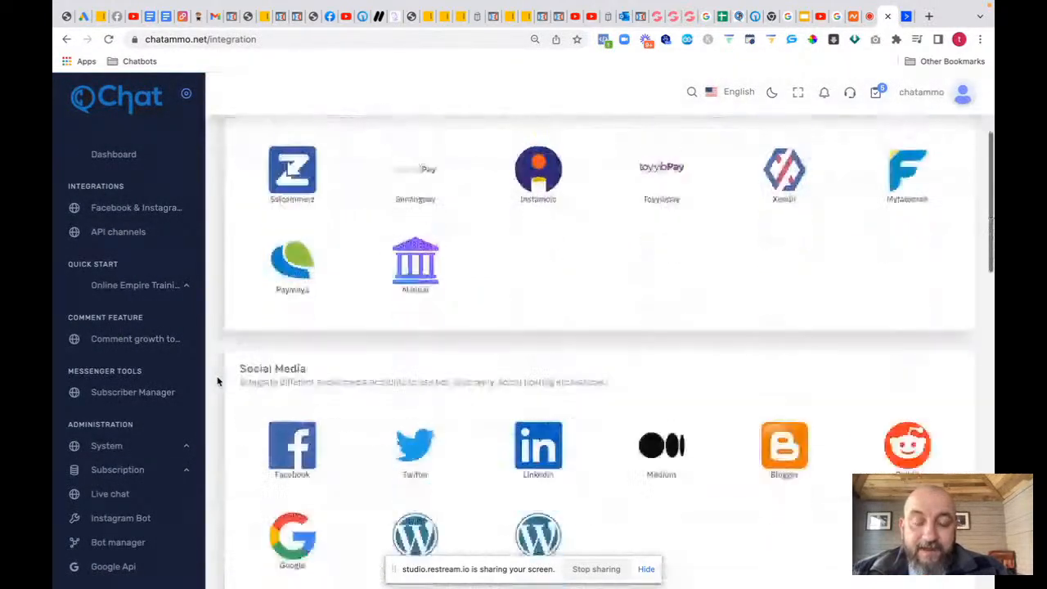
scroll(217, 381, down, 2)
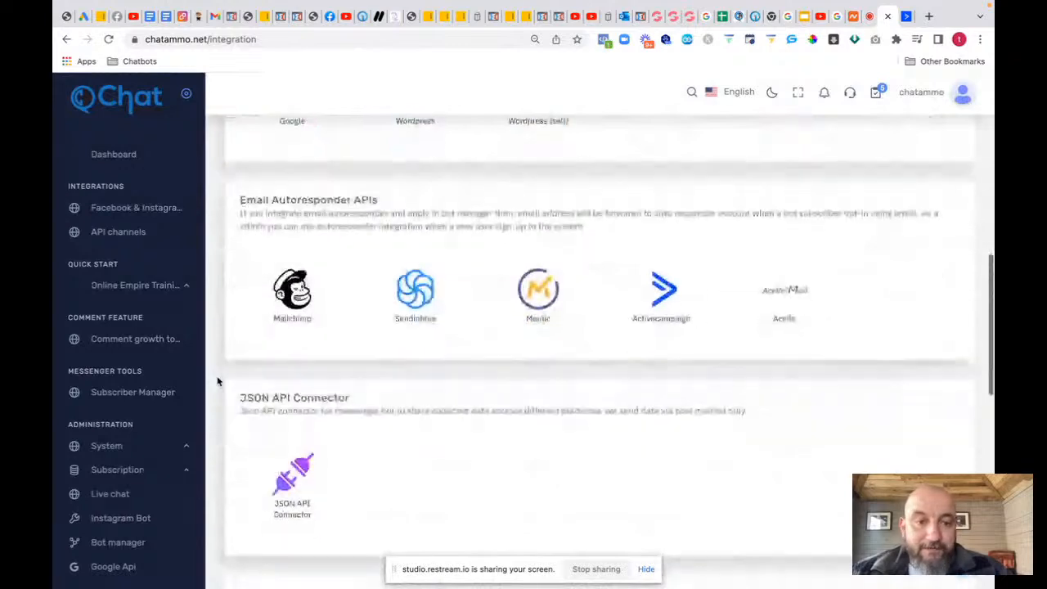
click(654, 303)
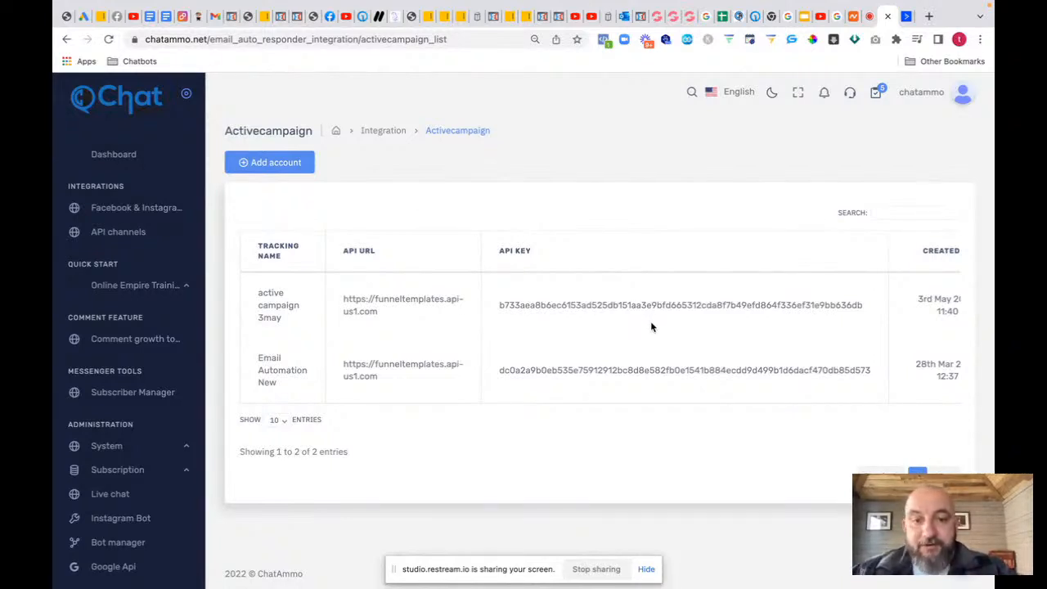
Step: Add a ChatAmmo ActiveCampaign account named 'test latest' with the API URL copied from ActiveCampaign
click(67, 39)
click(270, 162)
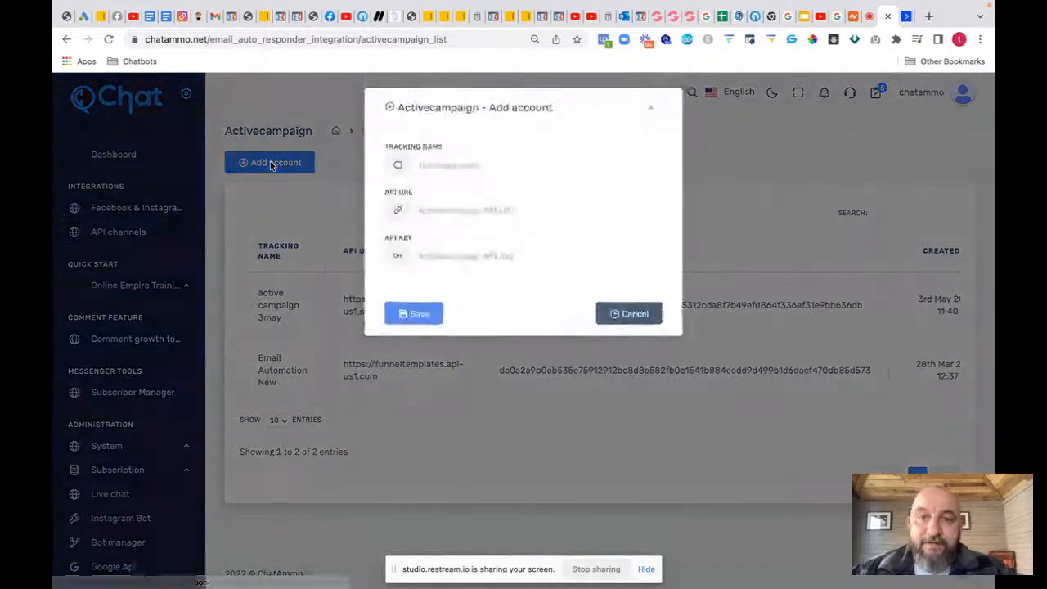
click(469, 166)
text(test latest)
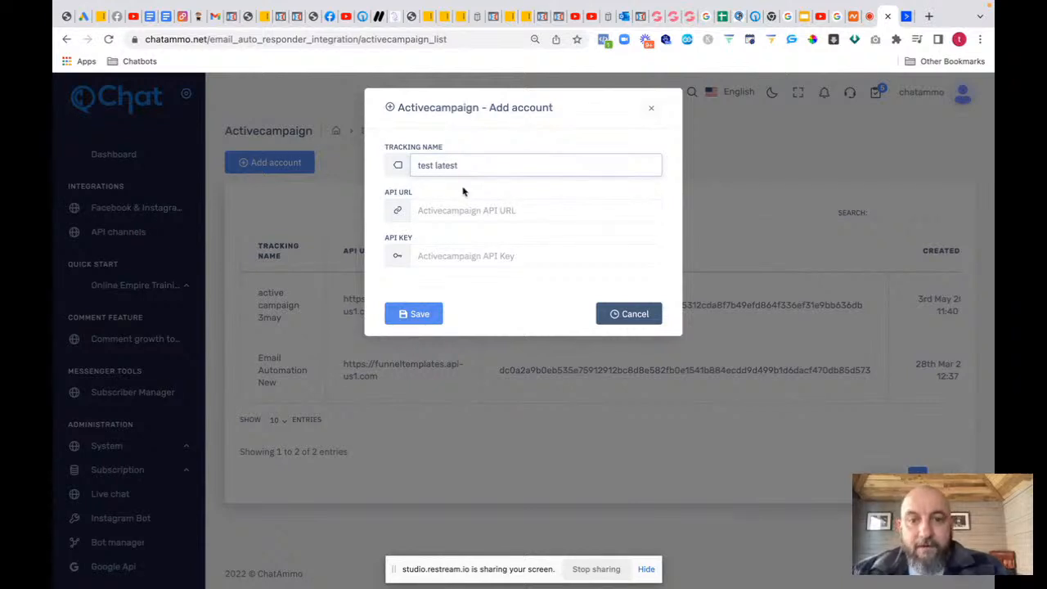
click(445, 210)
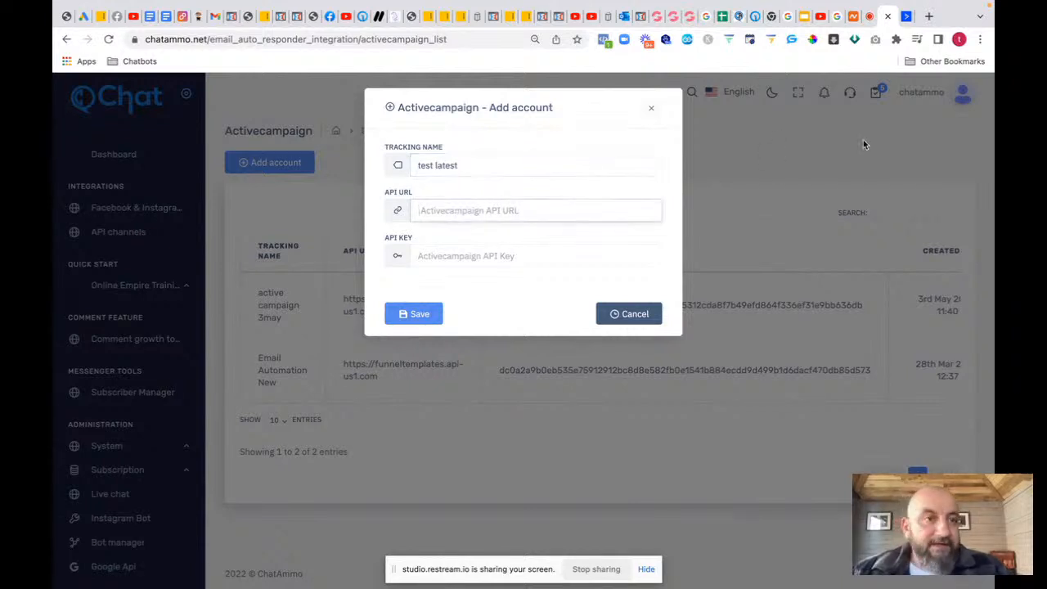
click(905, 18)
click(671, 318)
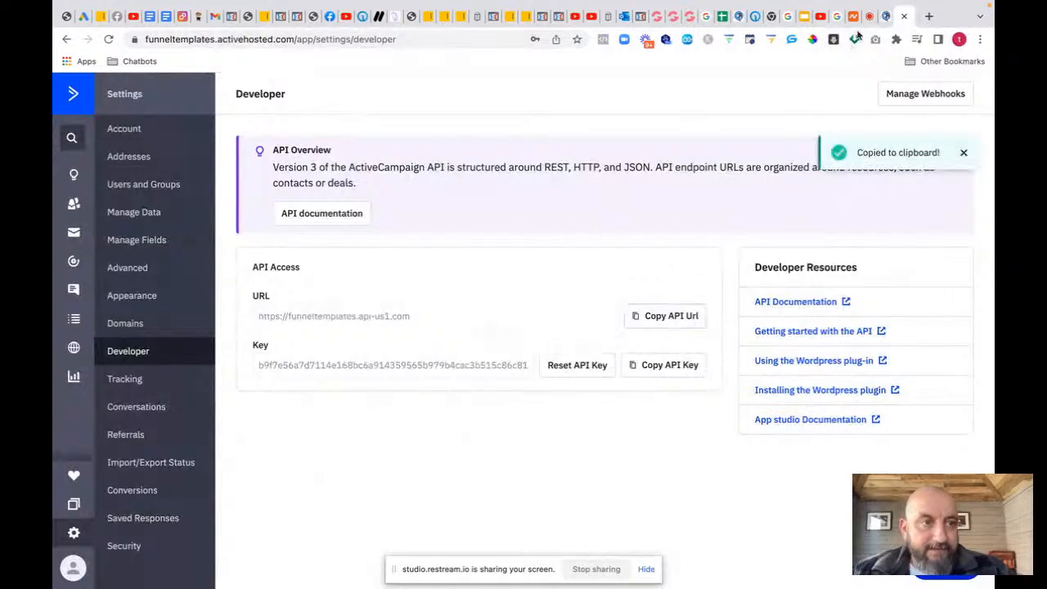
click(886, 17)
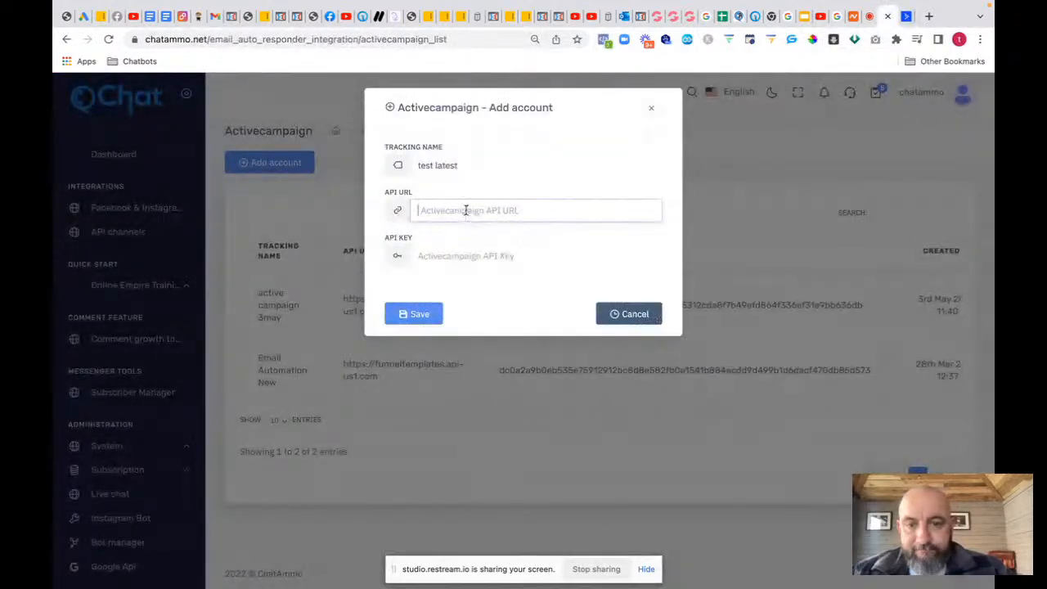
key(ctrl+v)
click(477, 255)
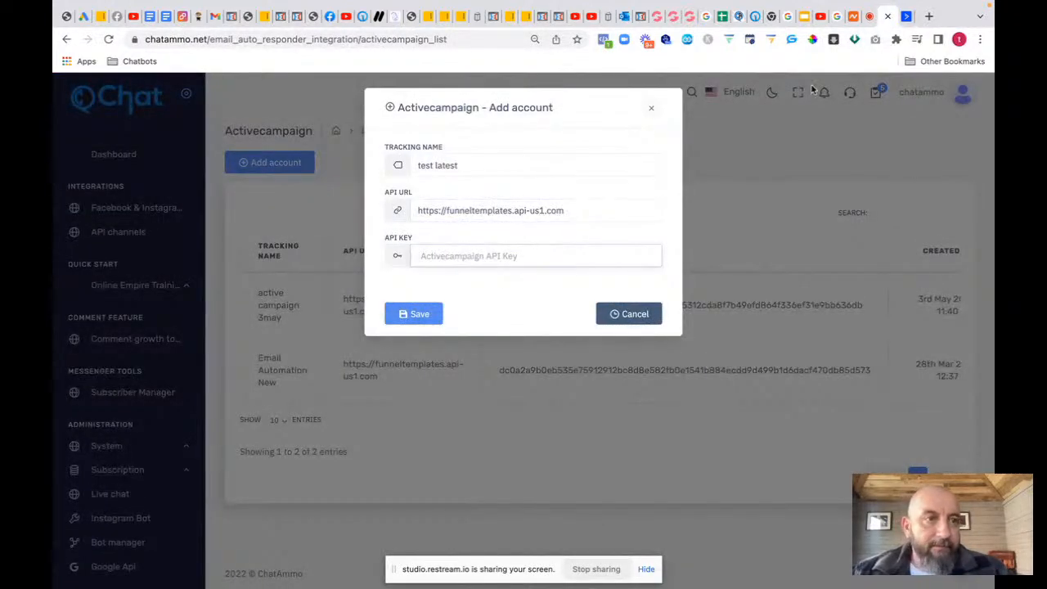
Step: Paste in the copied ActiveCampaign API key, save the account, then open the Bot manager
click(906, 16)
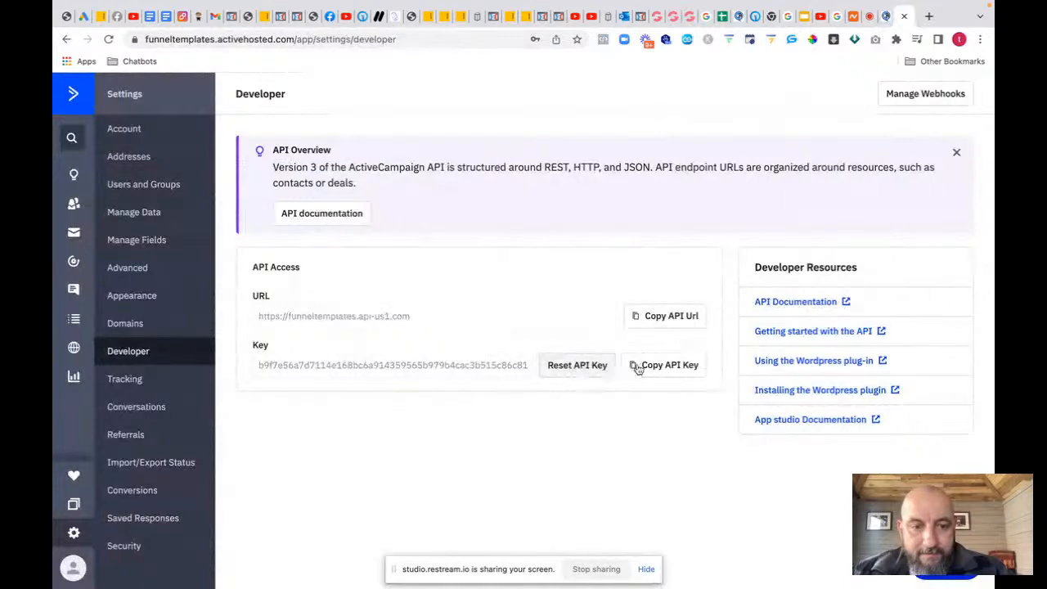
click(638, 367)
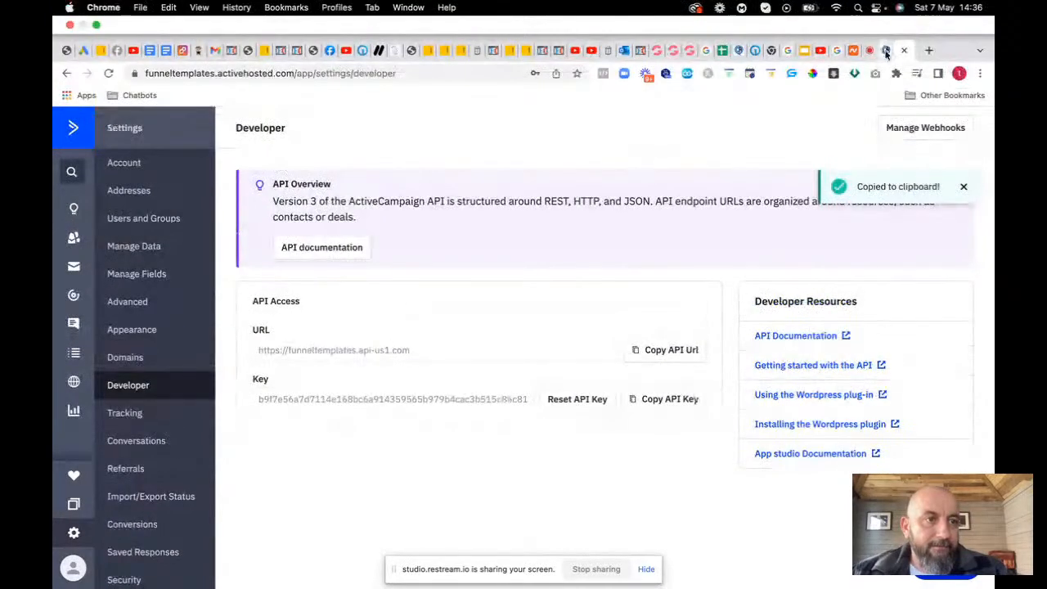
click(886, 52)
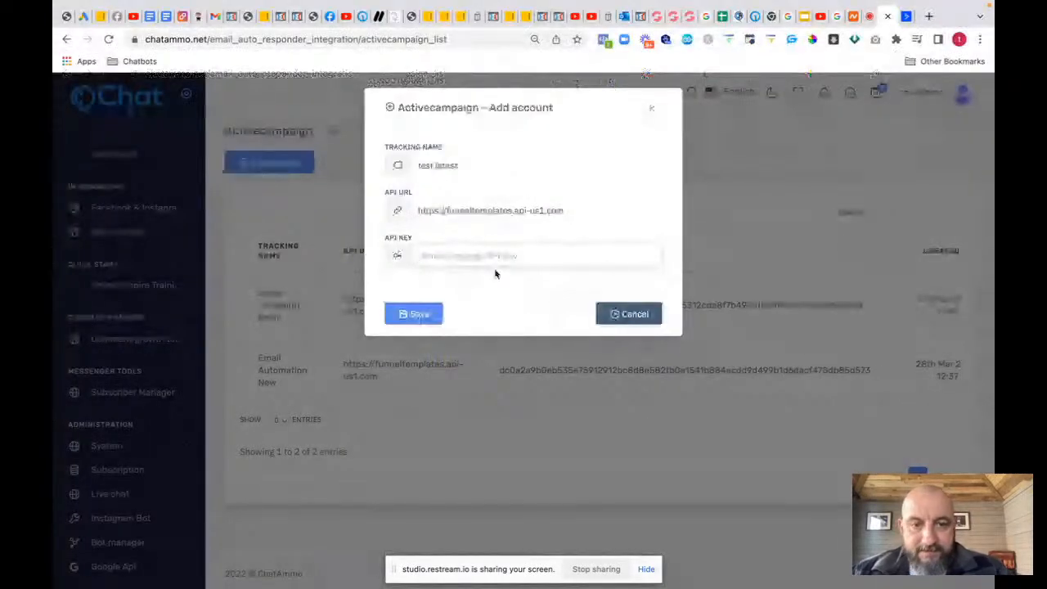
key(super+v)
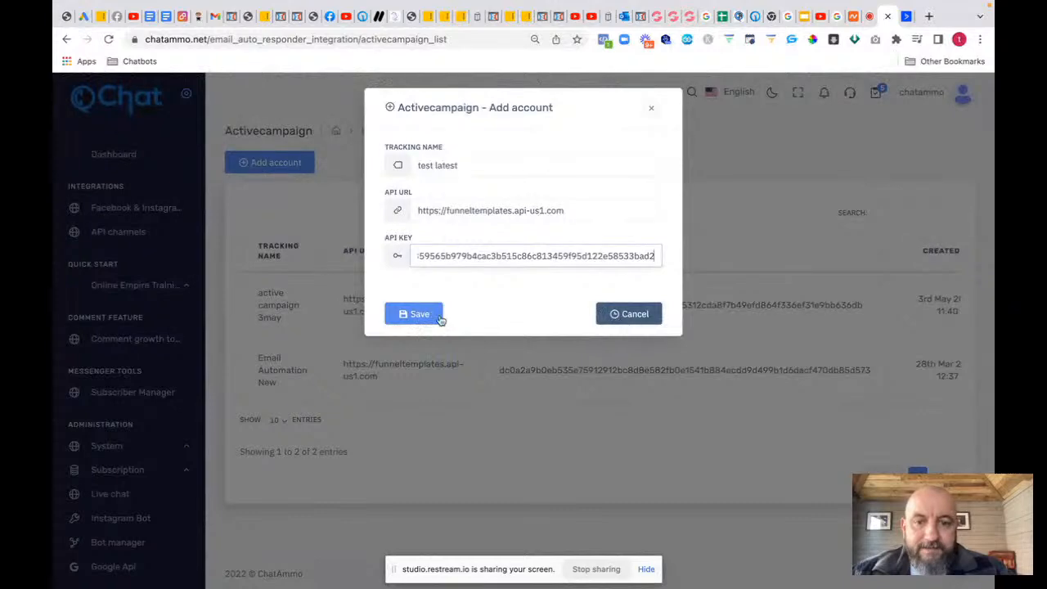
click(418, 315)
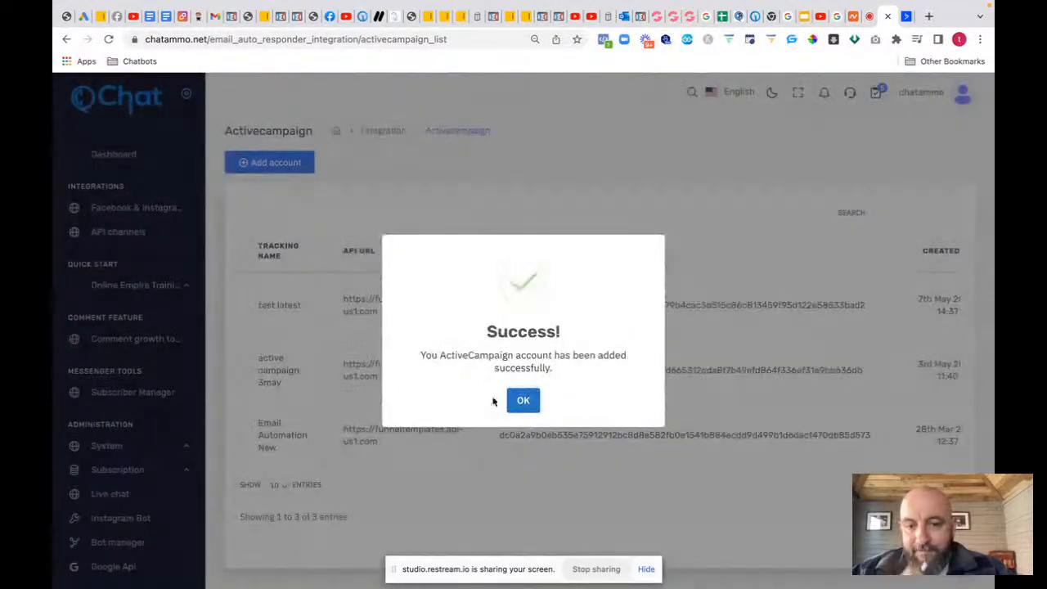
click(525, 401)
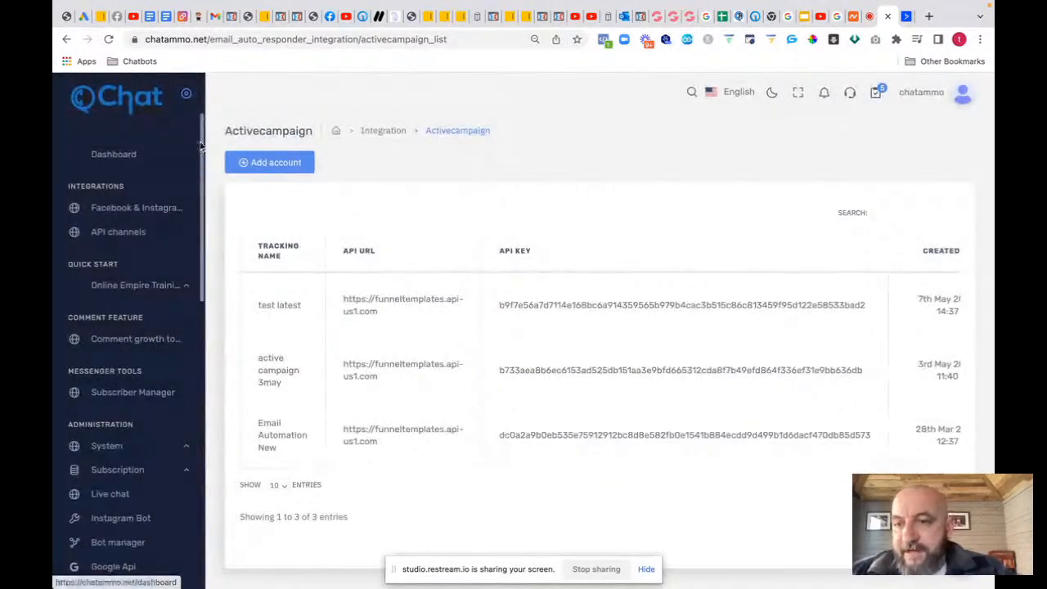
scroll(201, 190, down, 2)
scroll(200, 189, down, 2)
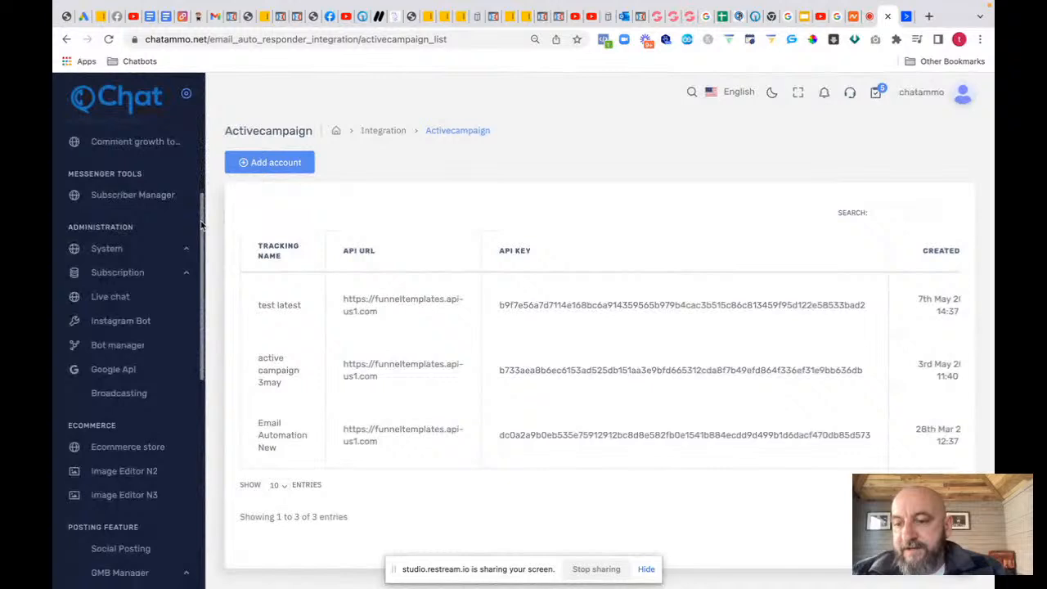
click(127, 348)
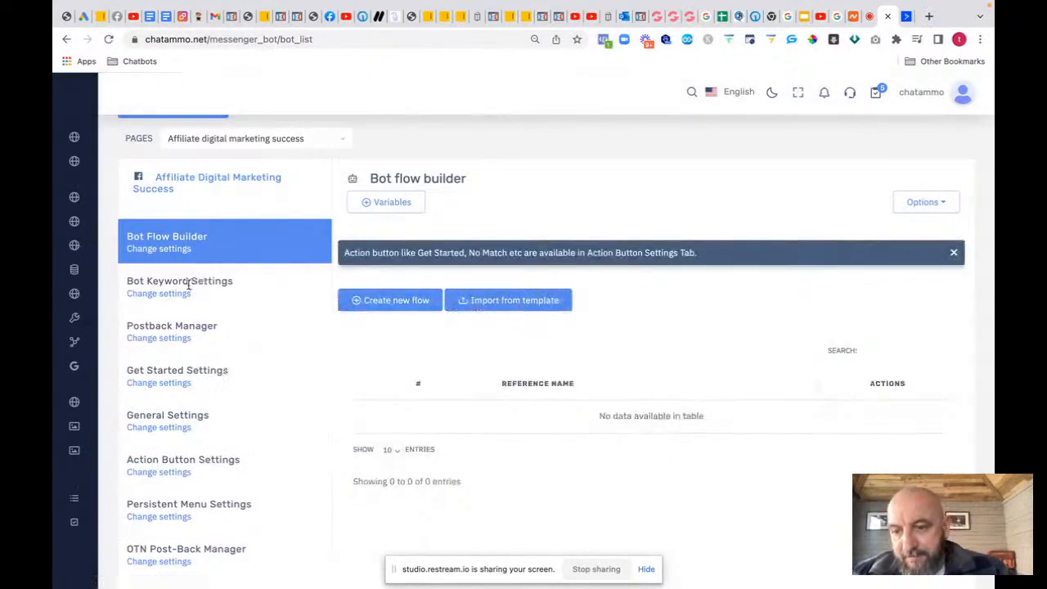
Step: In General Settings, select the 'test' list under test latest as the ActiveCampaign list
click(167, 427)
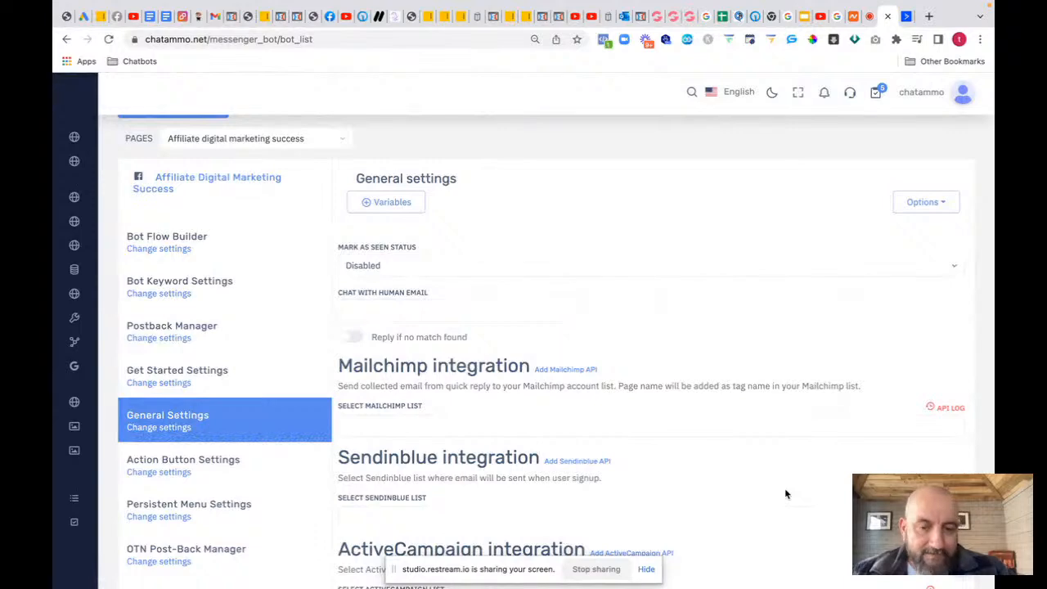
scroll(785, 492, down, 4)
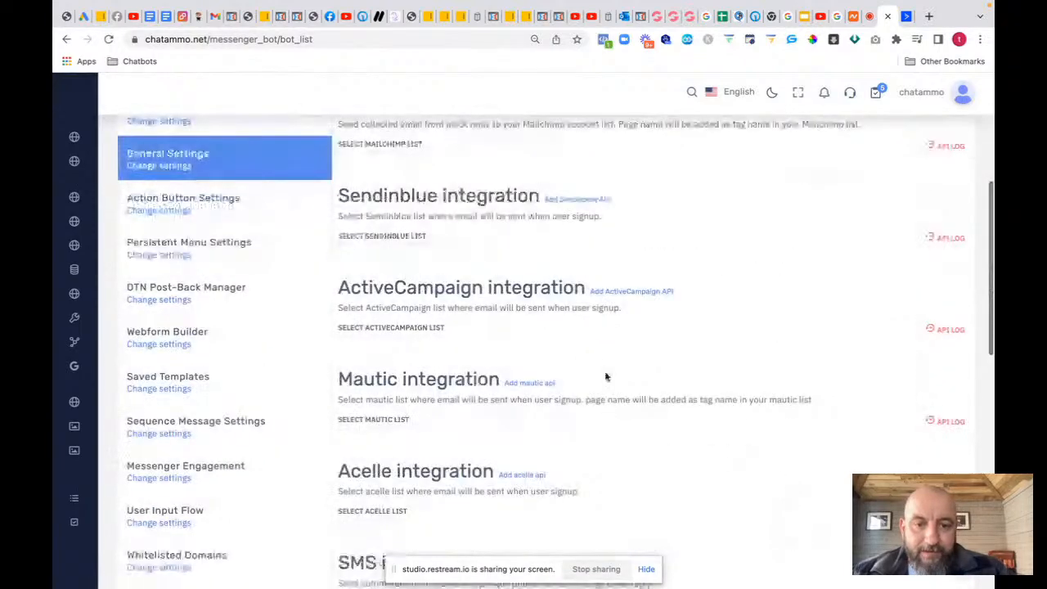
click(580, 346)
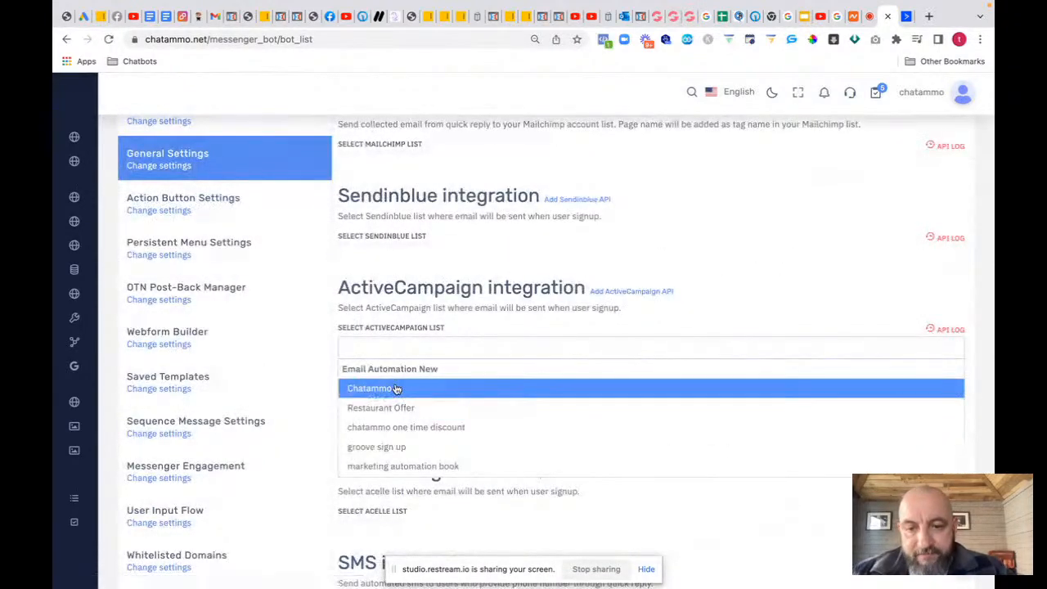
scroll(396, 389, down, 5)
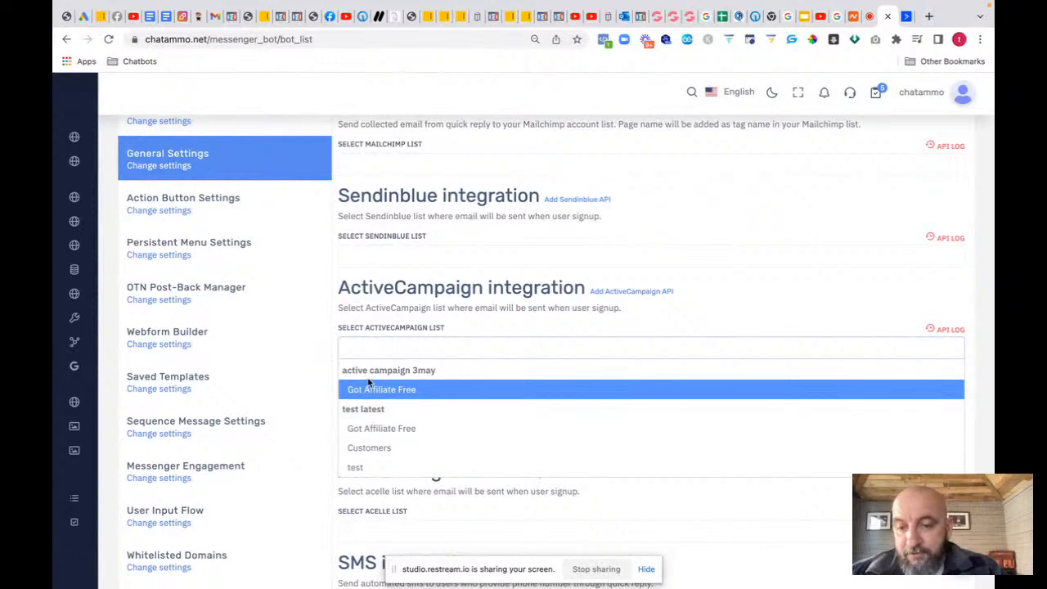
click(365, 470)
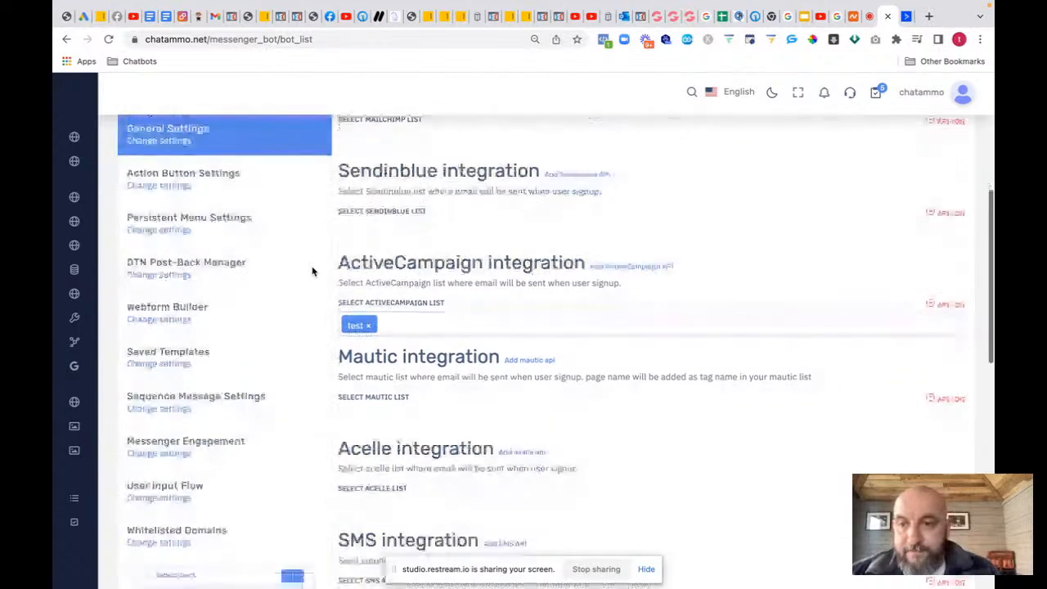
scroll(312, 273, up, 3)
scroll(311, 274, up, 2)
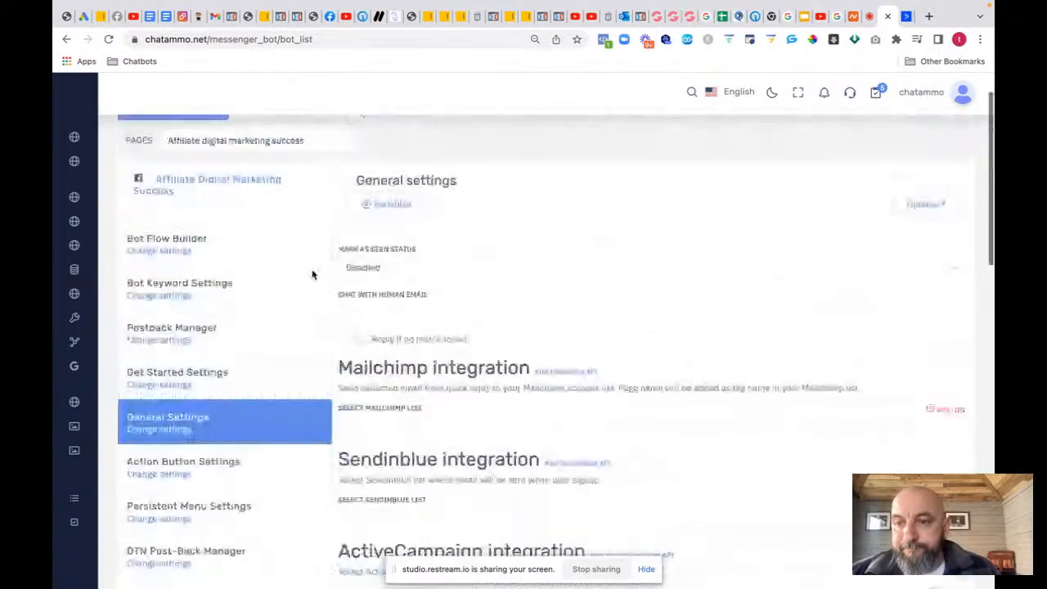
scroll(311, 274, up, 1)
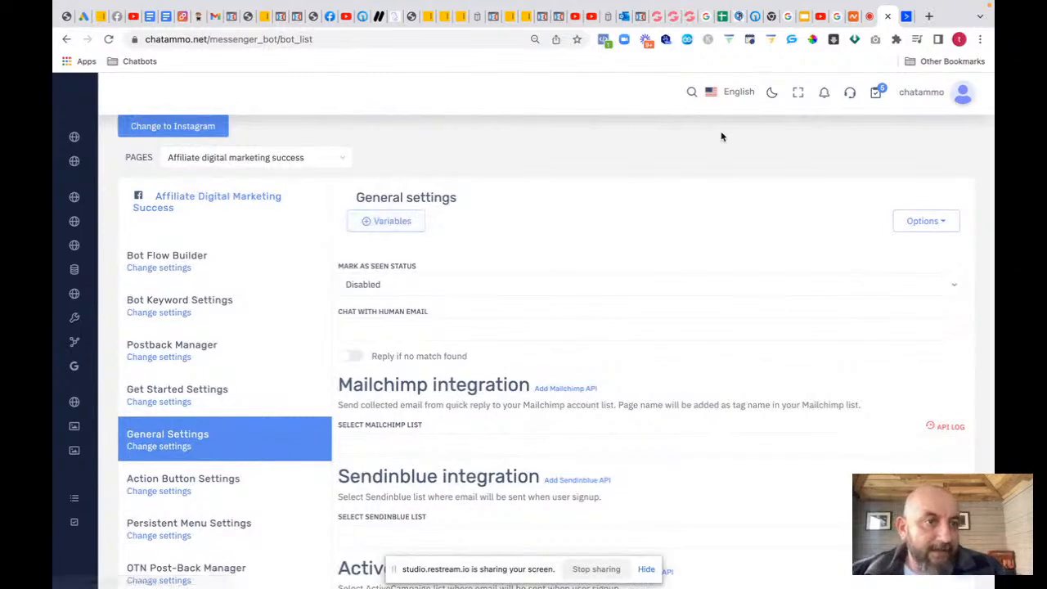
click(908, 17)
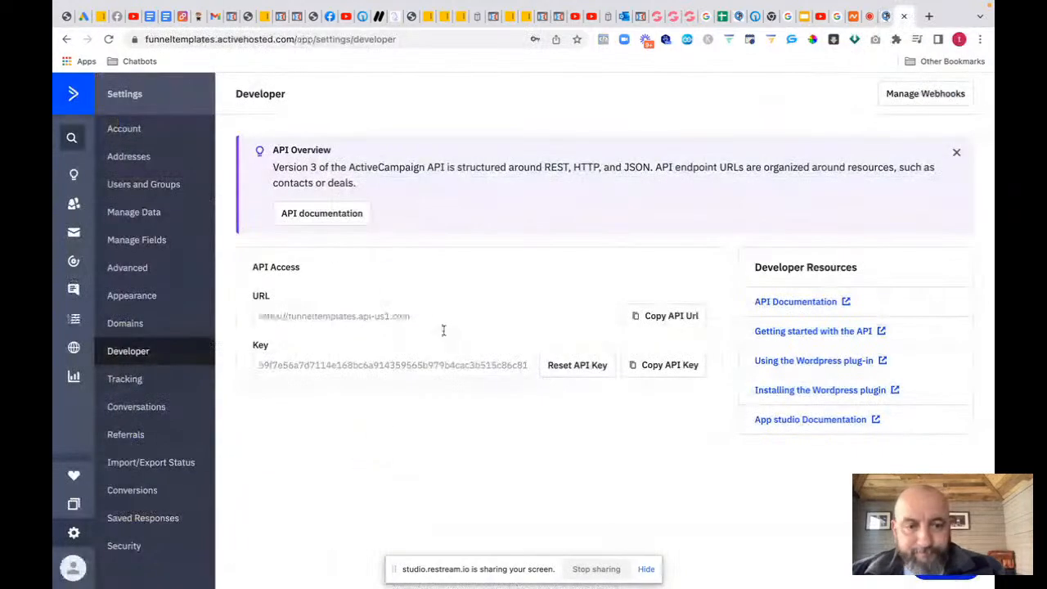
Step: From Automations, create a new automation using Start from Scratch
click(73, 260)
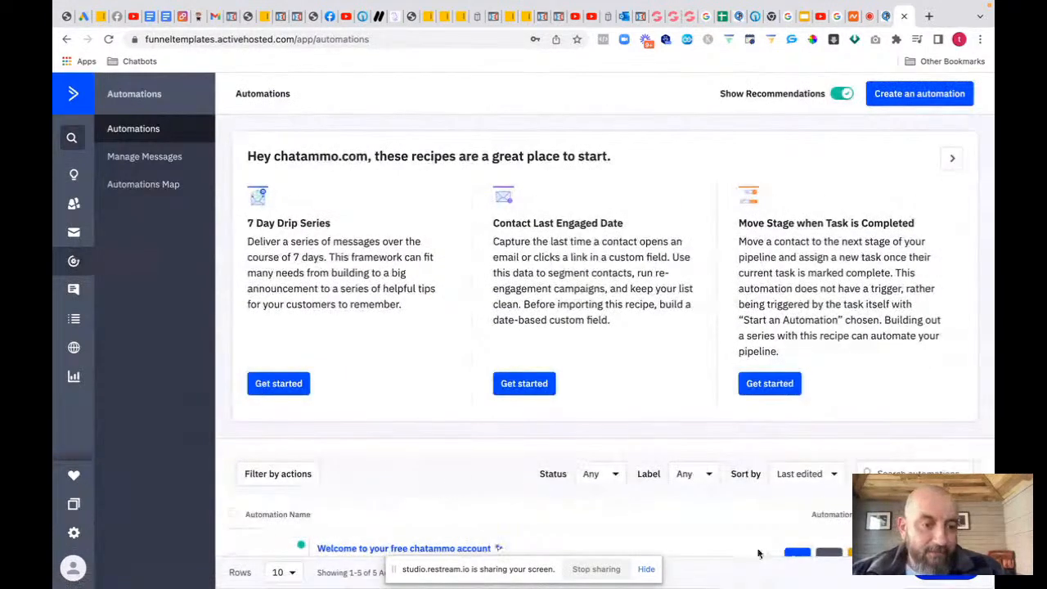
scroll(715, 516, down, 2)
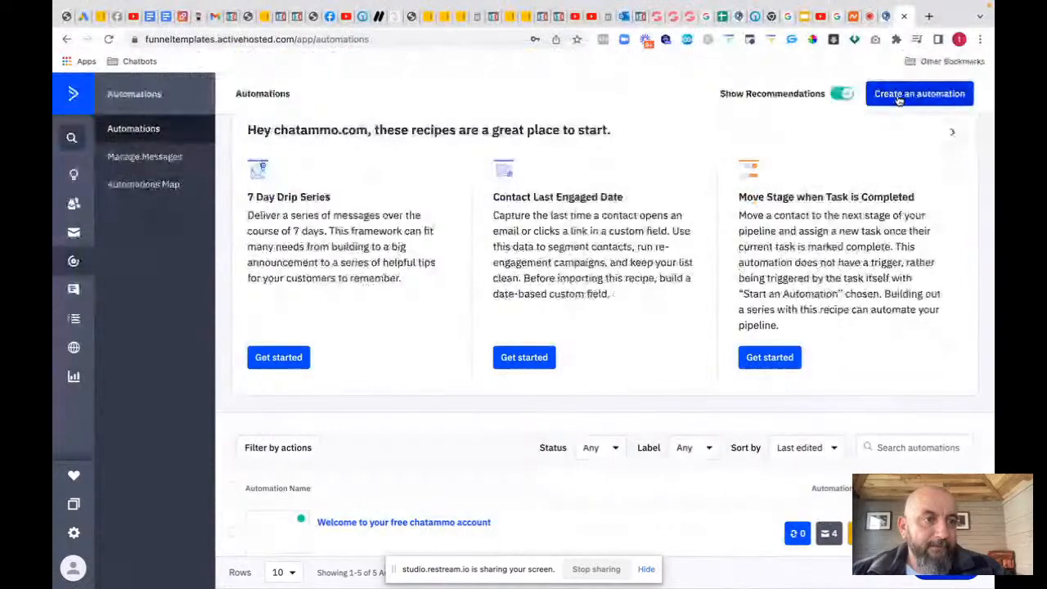
click(900, 97)
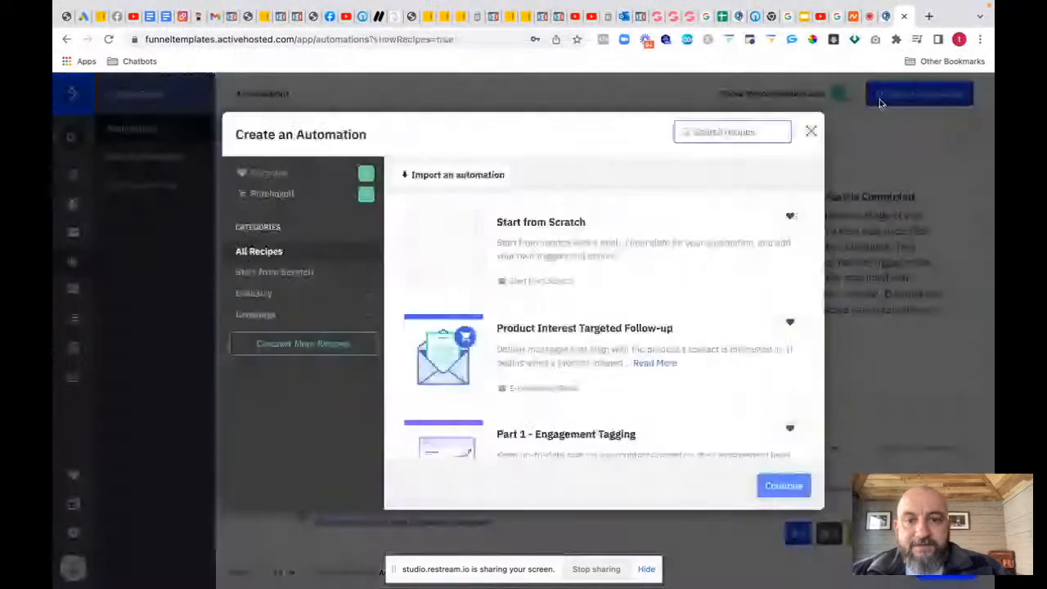
click(549, 243)
click(785, 487)
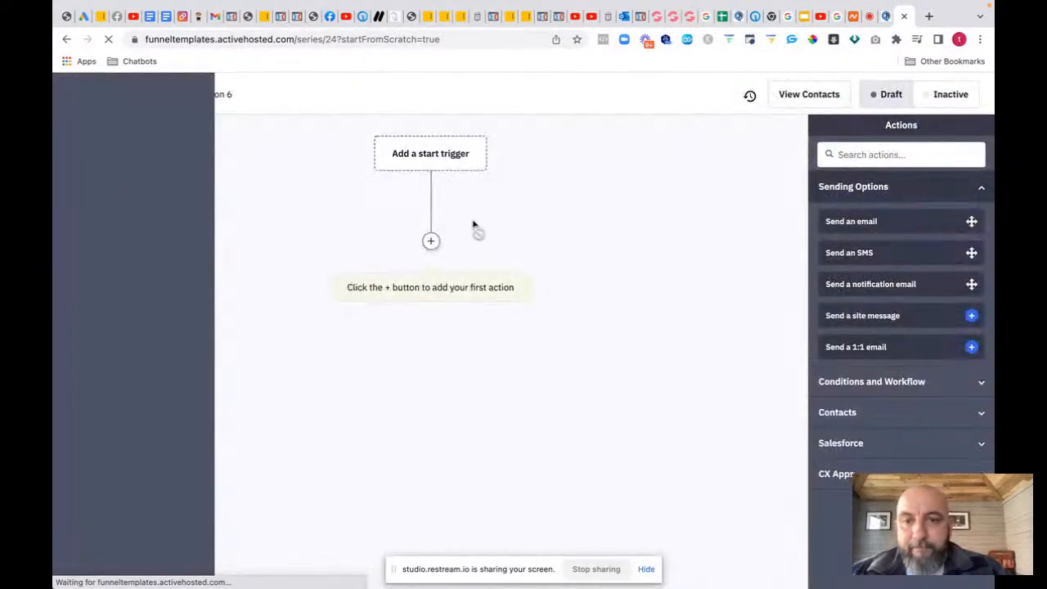
Step: Add a 'Subscribes to a list' start trigger on the test list, running once
click(426, 155)
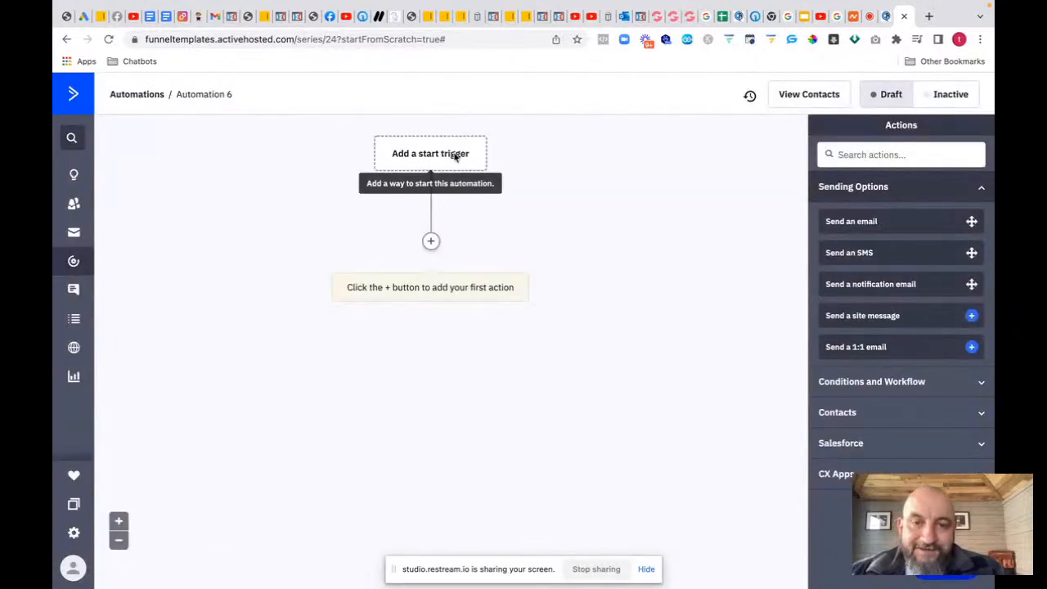
click(456, 155)
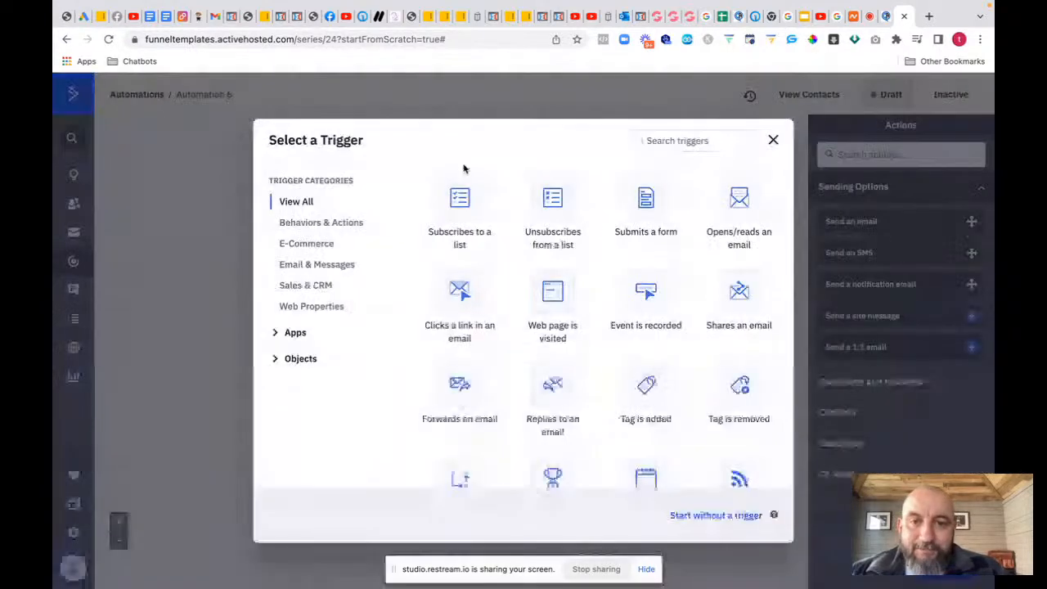
click(460, 206)
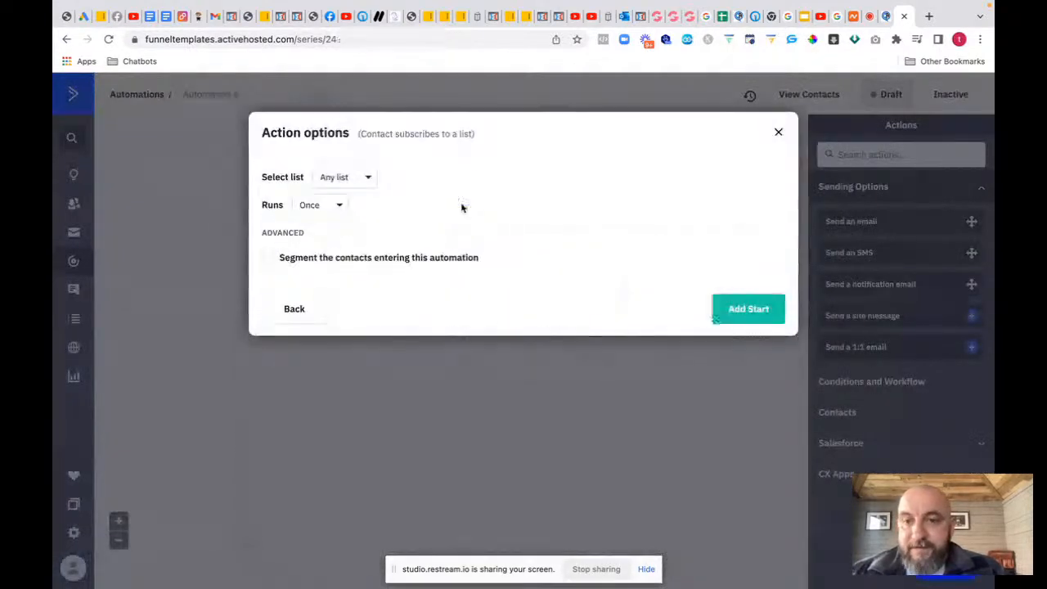
click(368, 180)
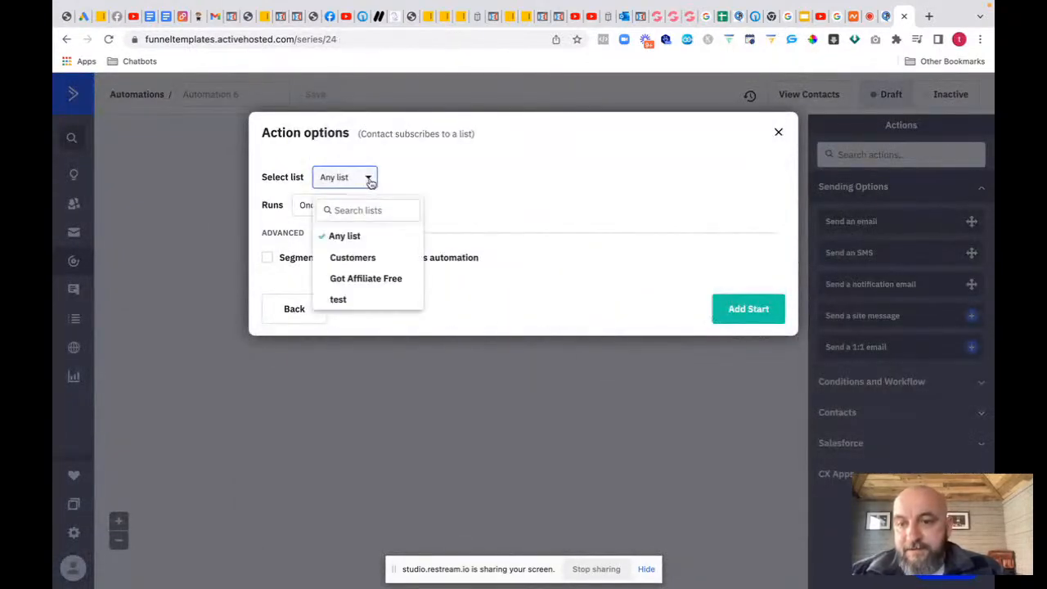
click(340, 301)
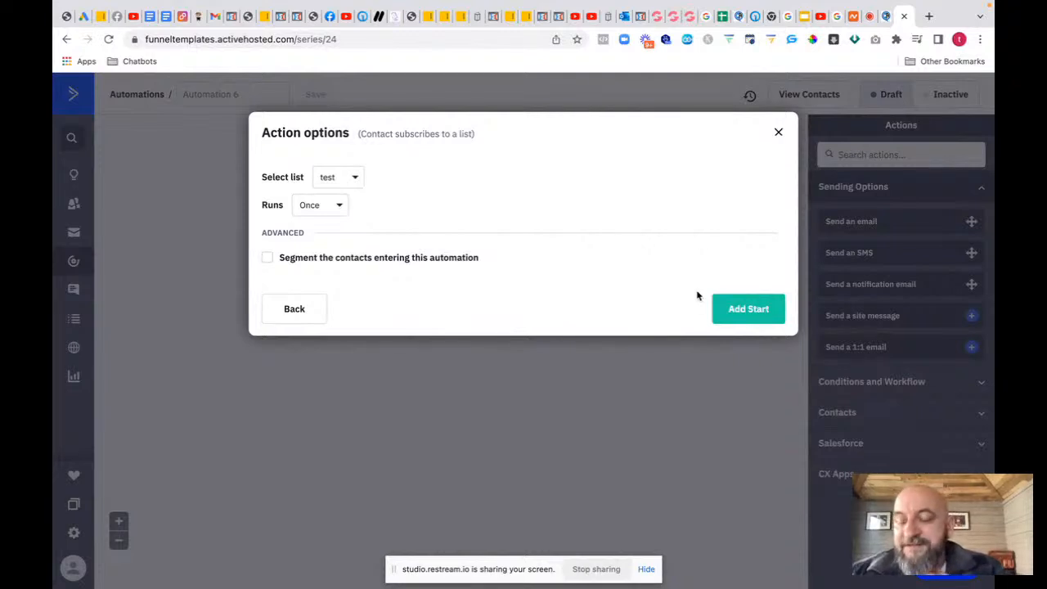
click(744, 309)
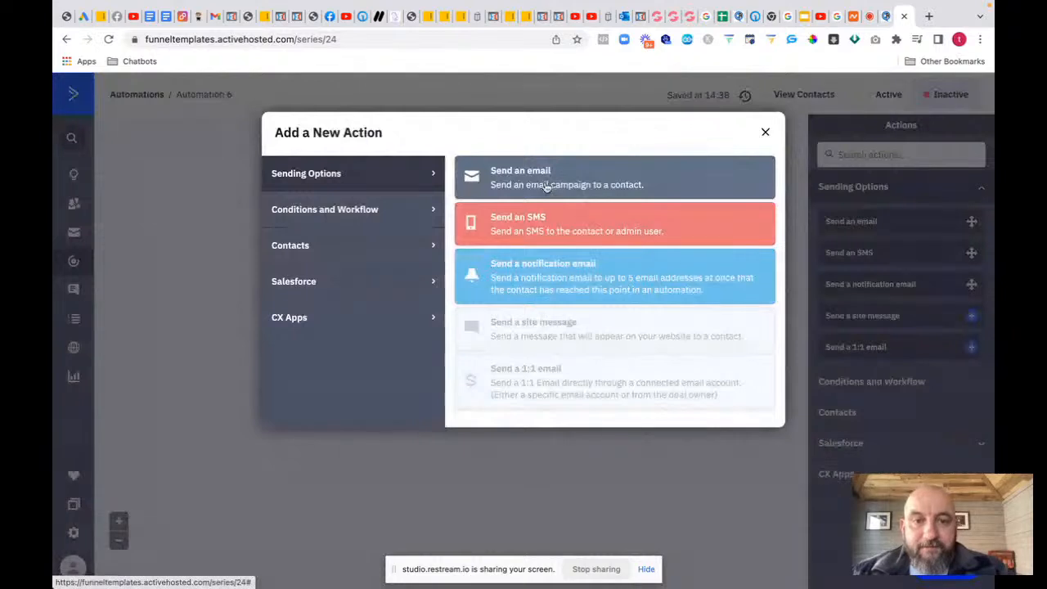
Step: Add a Send an email action and create a new email named 'day one entered'
click(520, 178)
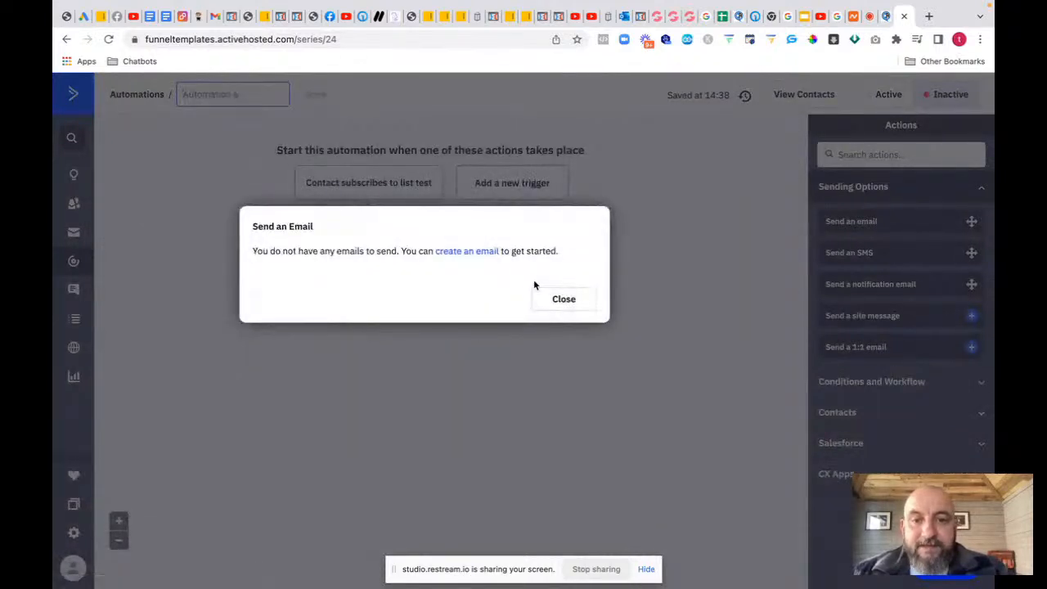
click(469, 254)
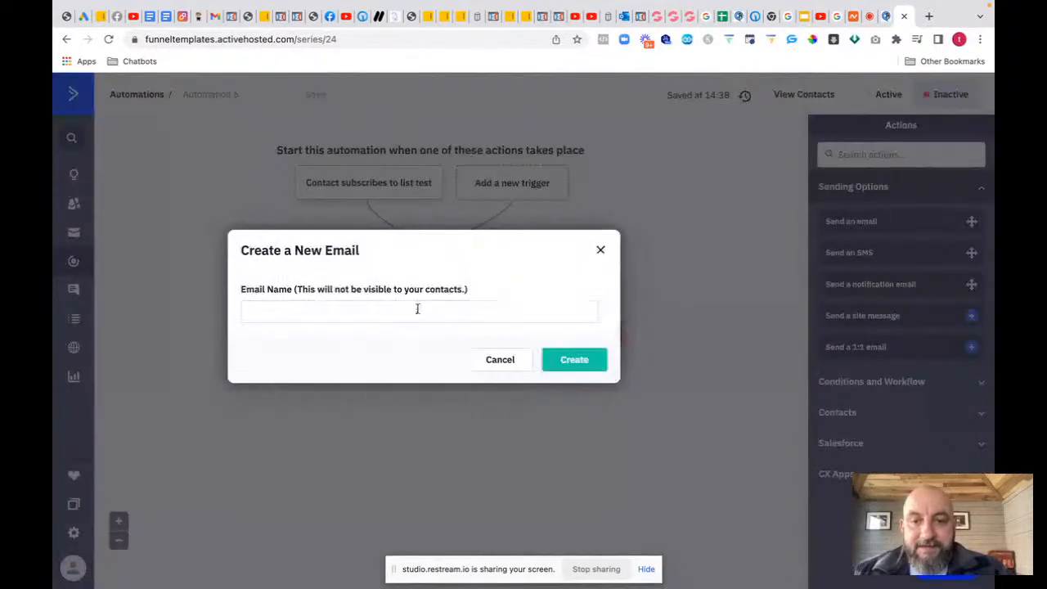
click(383, 309)
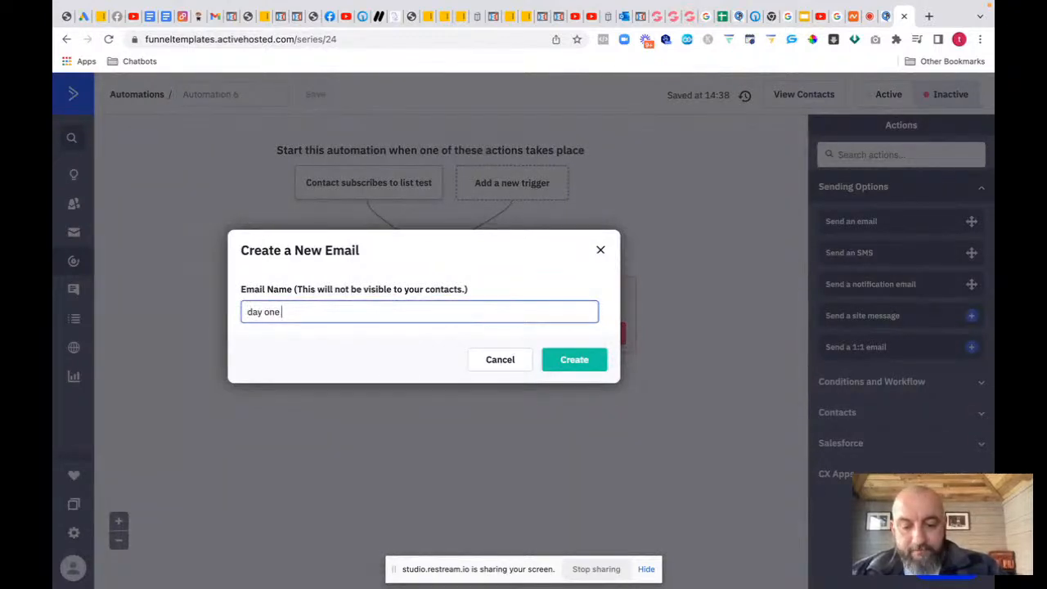
click(582, 361)
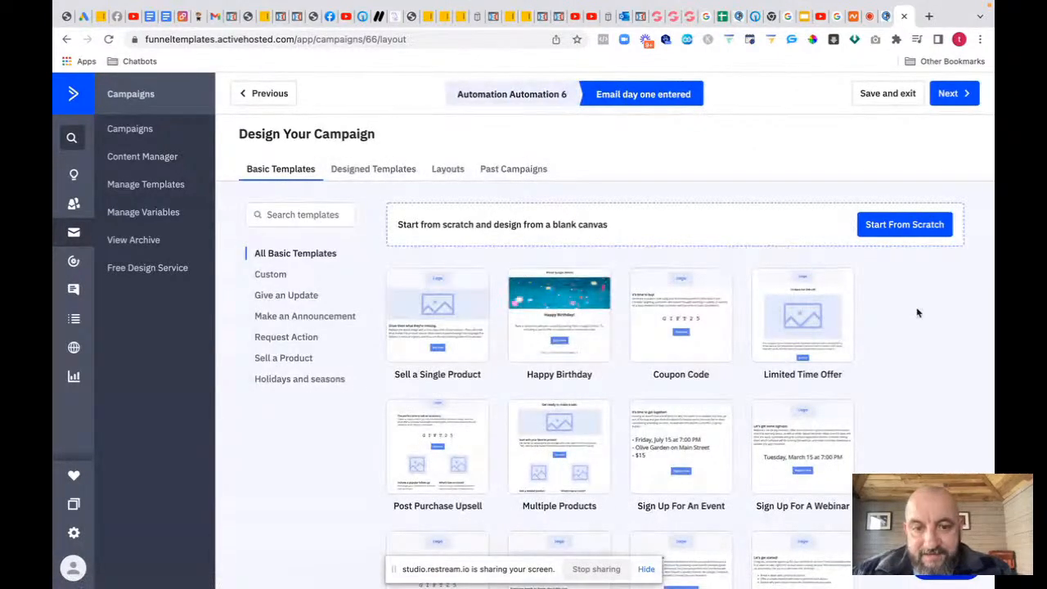
Step: Use the Sell a Single Product template with subject 'Your new chatammo account'
click(437, 294)
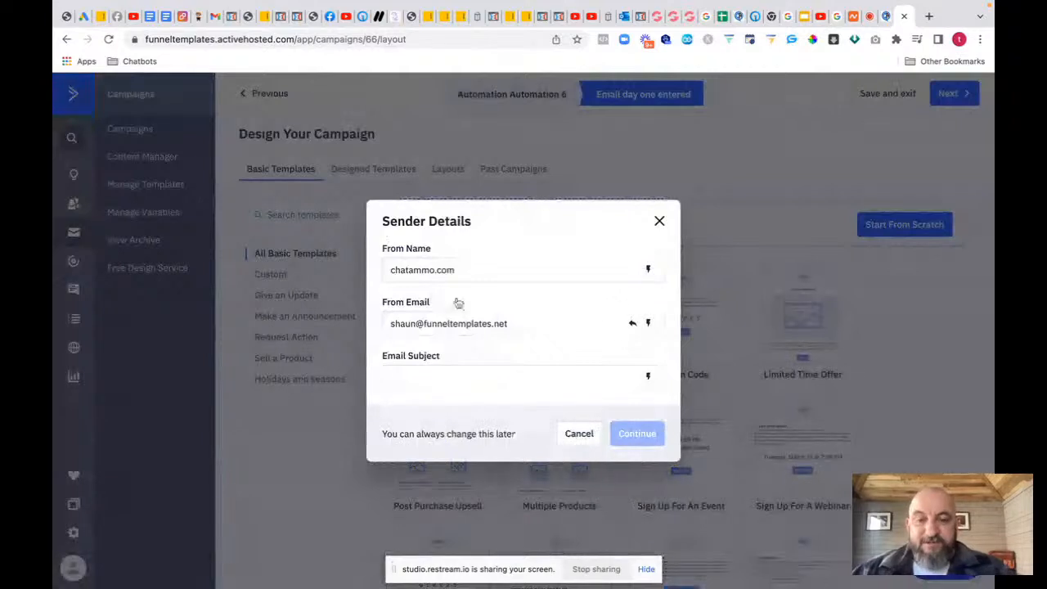
click(437, 376)
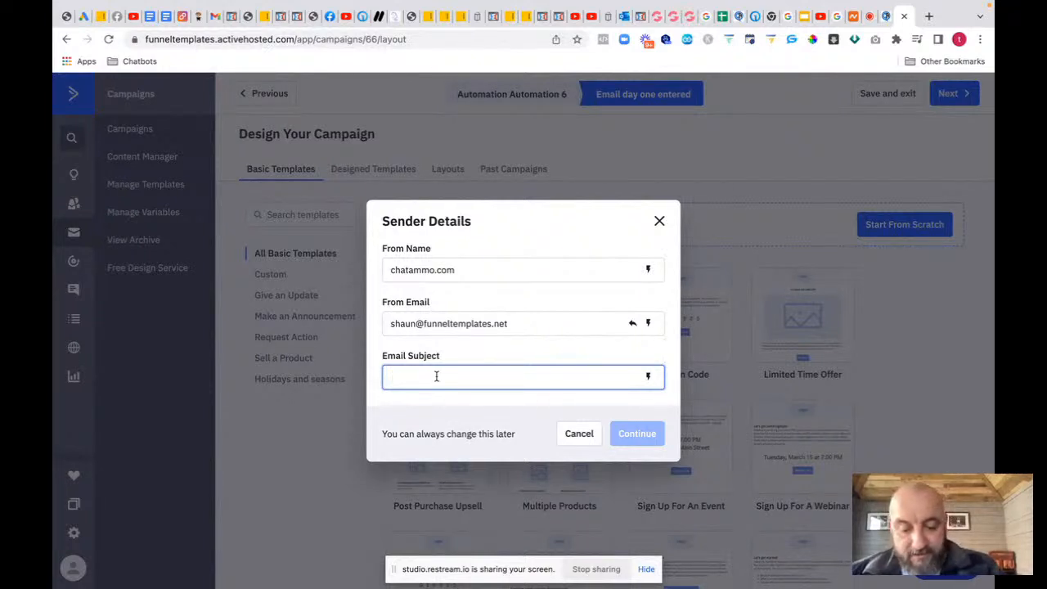
text(Your new chatammo account)
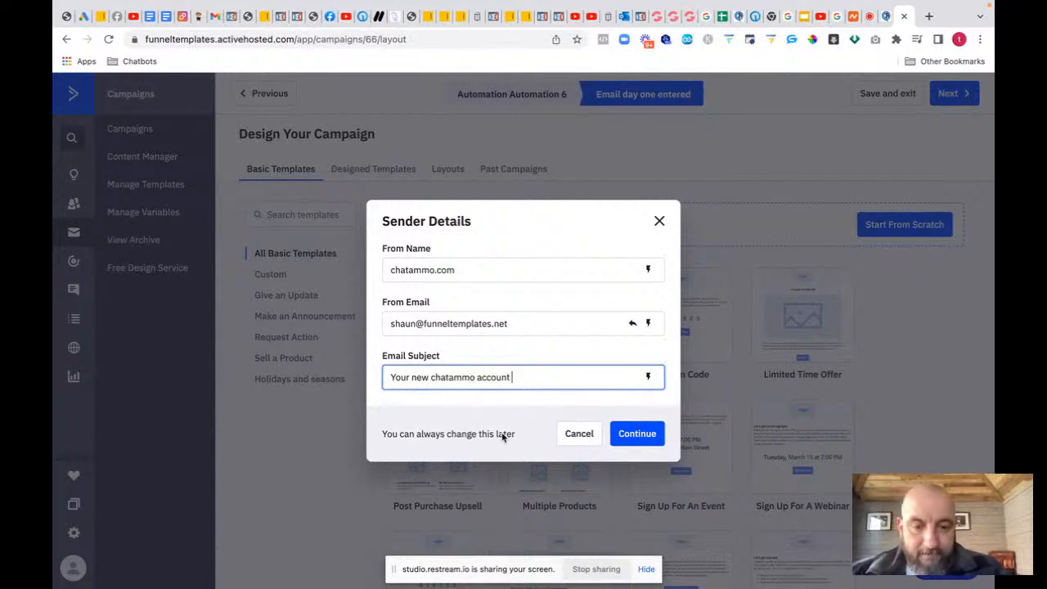
click(629, 434)
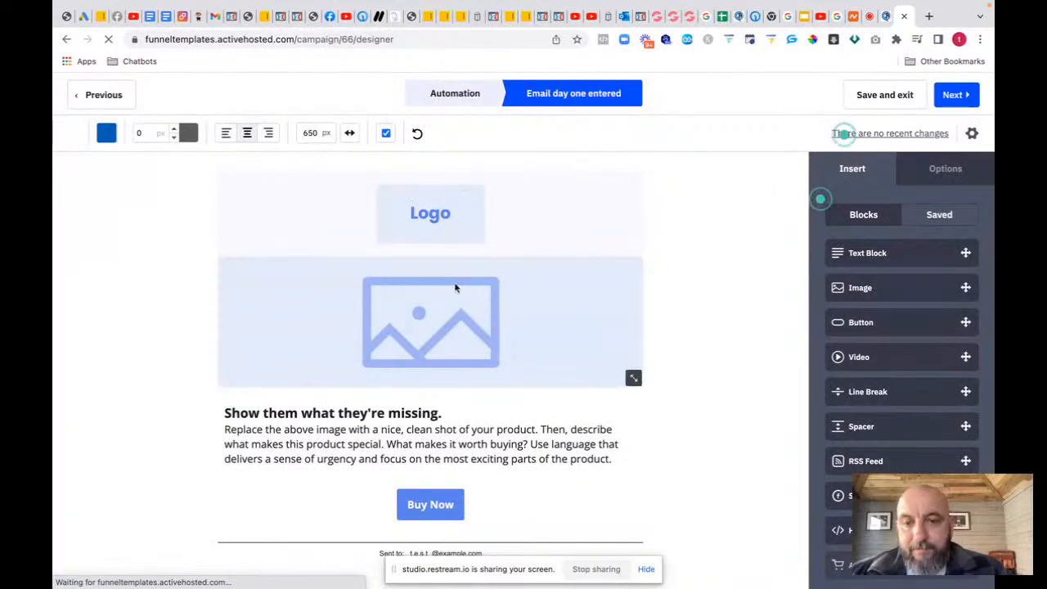
click(442, 217)
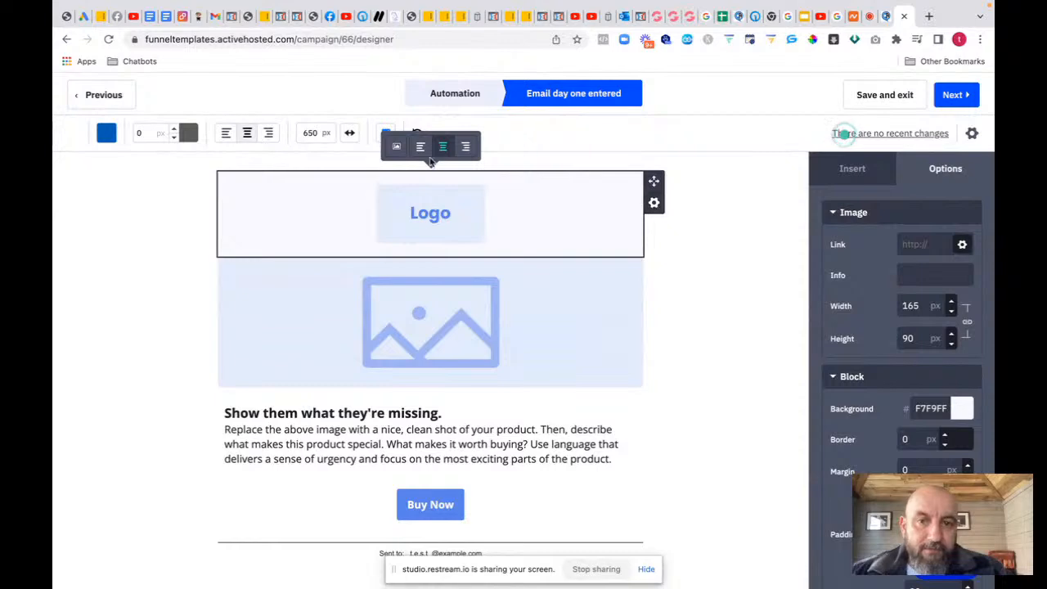
Step: Replace the email header image with the ChatAmmo logo from Content Manager
click(397, 147)
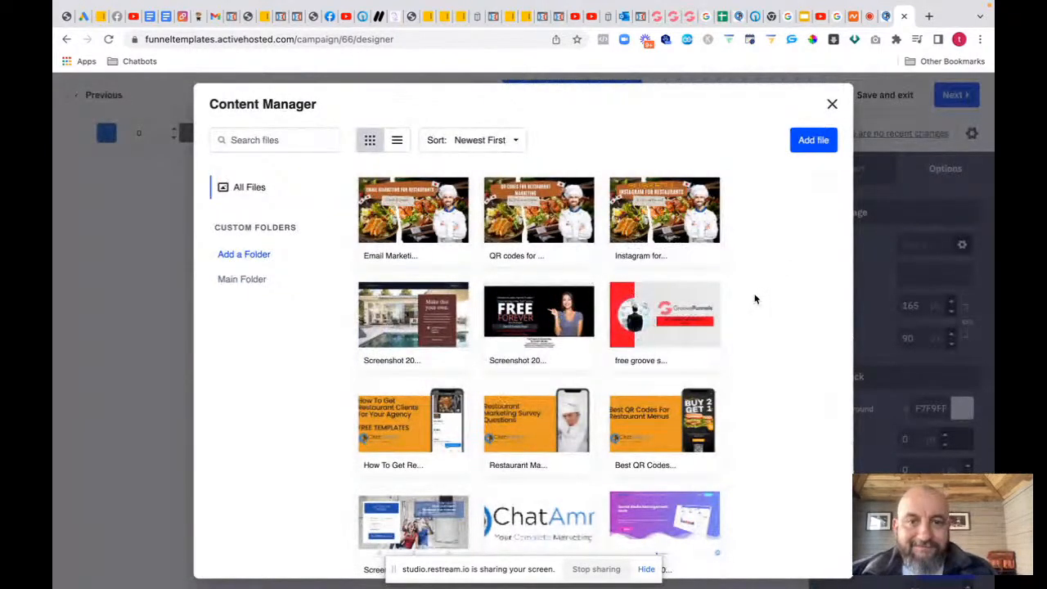
scroll(755, 299, down, 3)
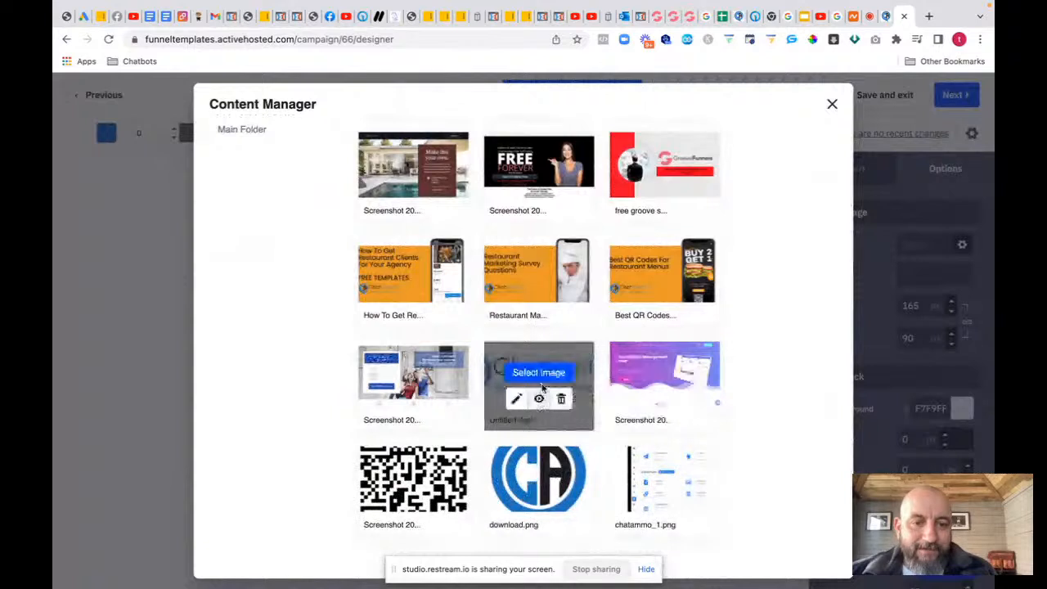
click(539, 373)
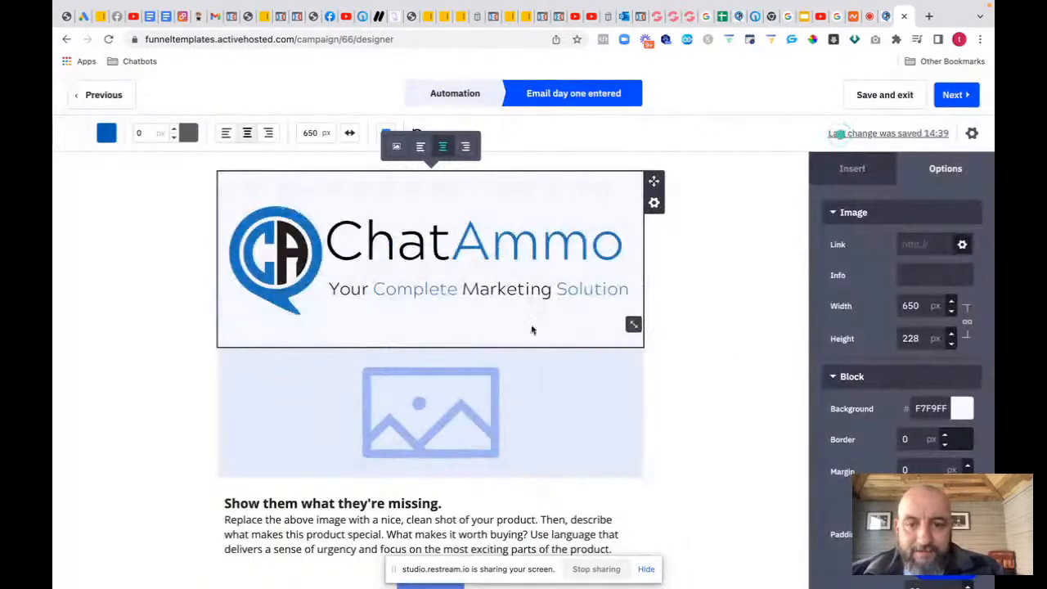
Step: Delete the placeholder image block and the Buy Now button, then continue to the campaign summary
click(484, 428)
click(654, 378)
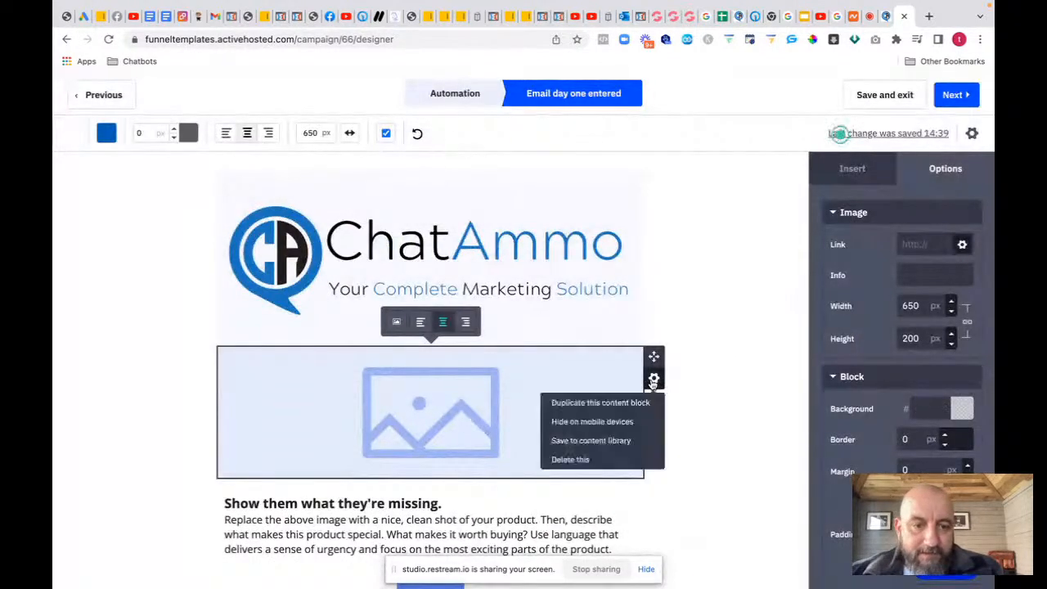
click(568, 458)
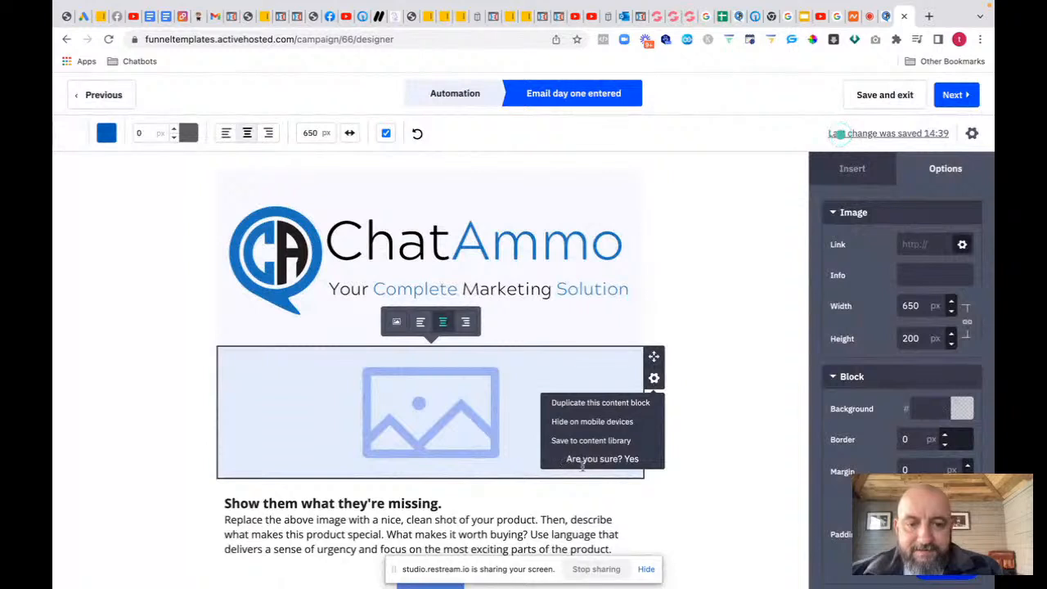
click(629, 460)
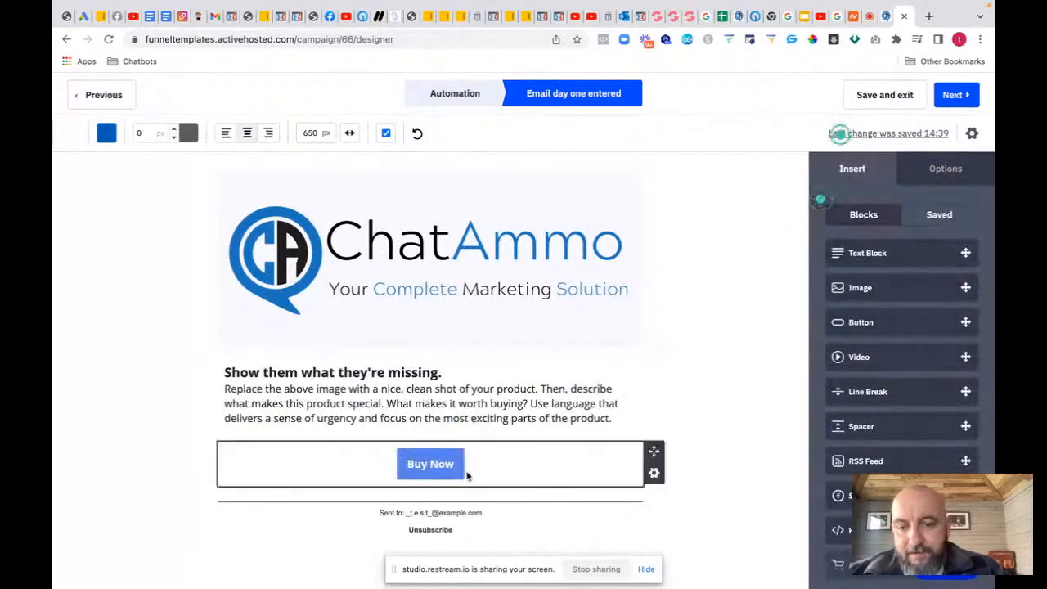
click(527, 474)
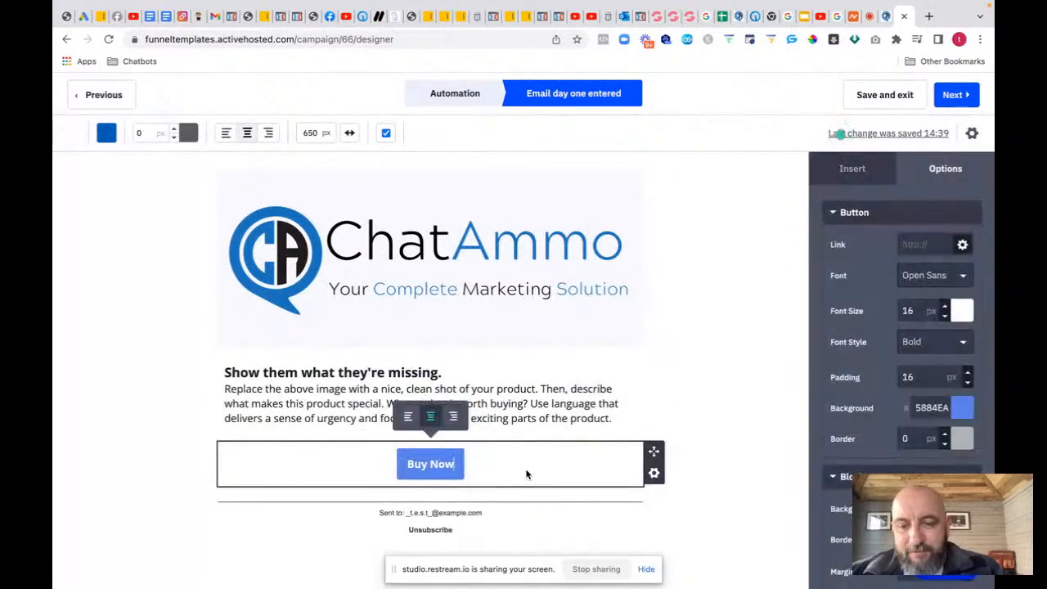
click(653, 472)
click(577, 426)
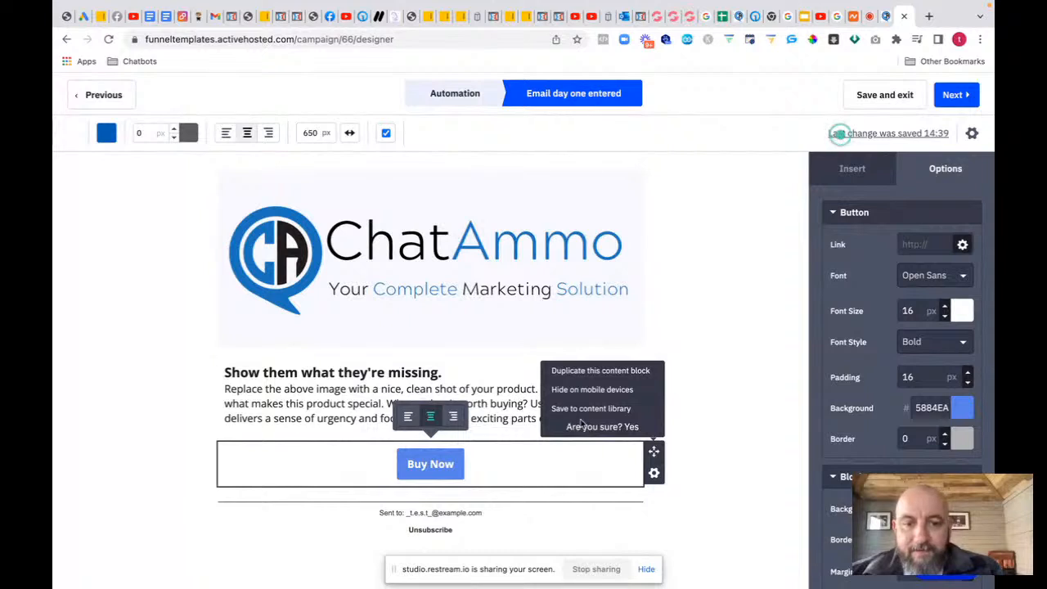
click(631, 431)
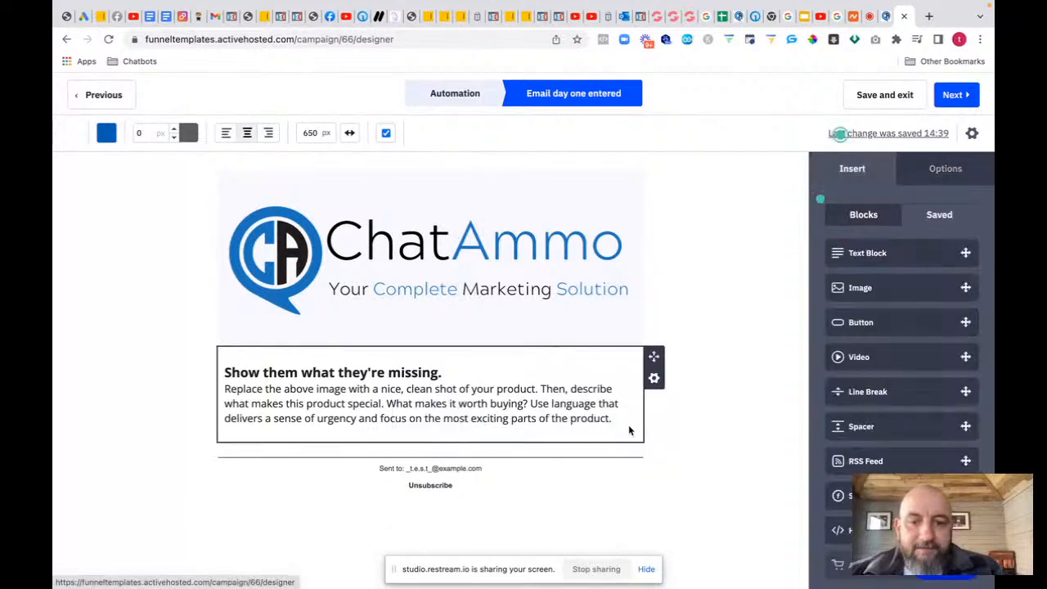
click(227, 372)
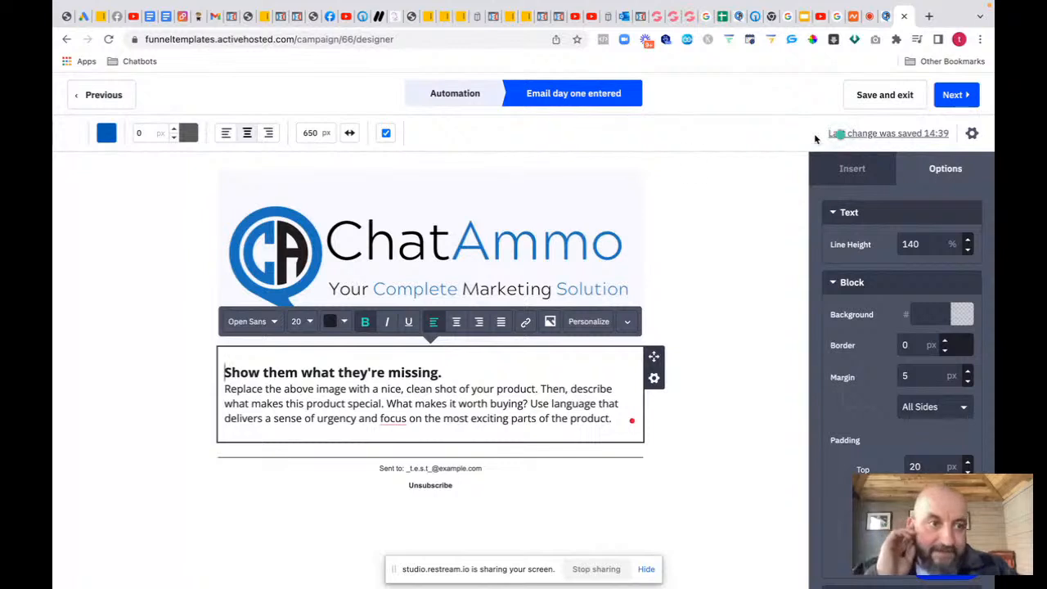
click(960, 95)
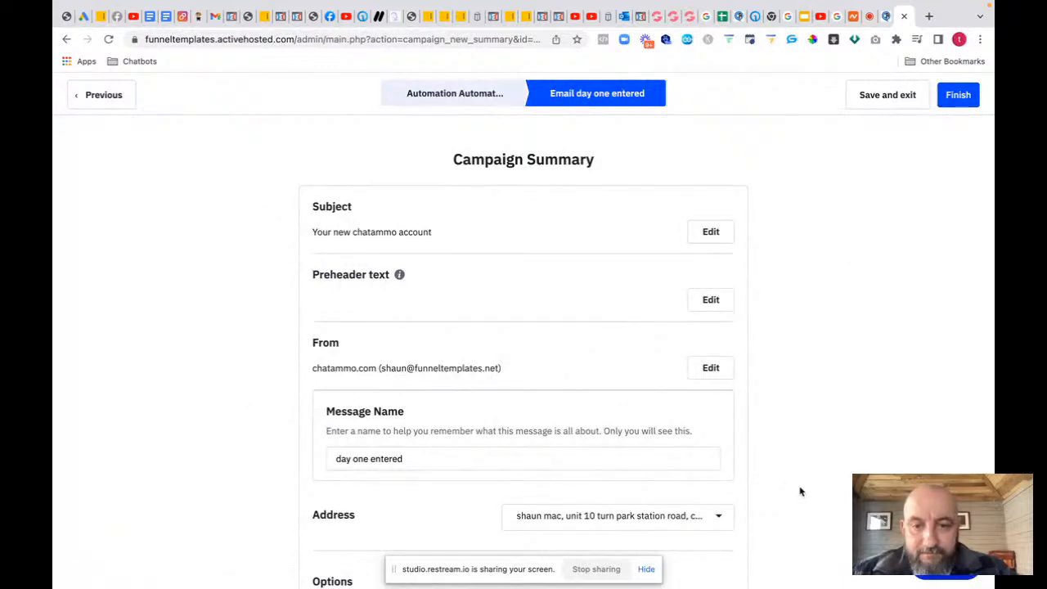
Step: Review the Campaign Summary, finish, and save 'day one entered' as the automation's email step
scroll(801, 491, down, 1)
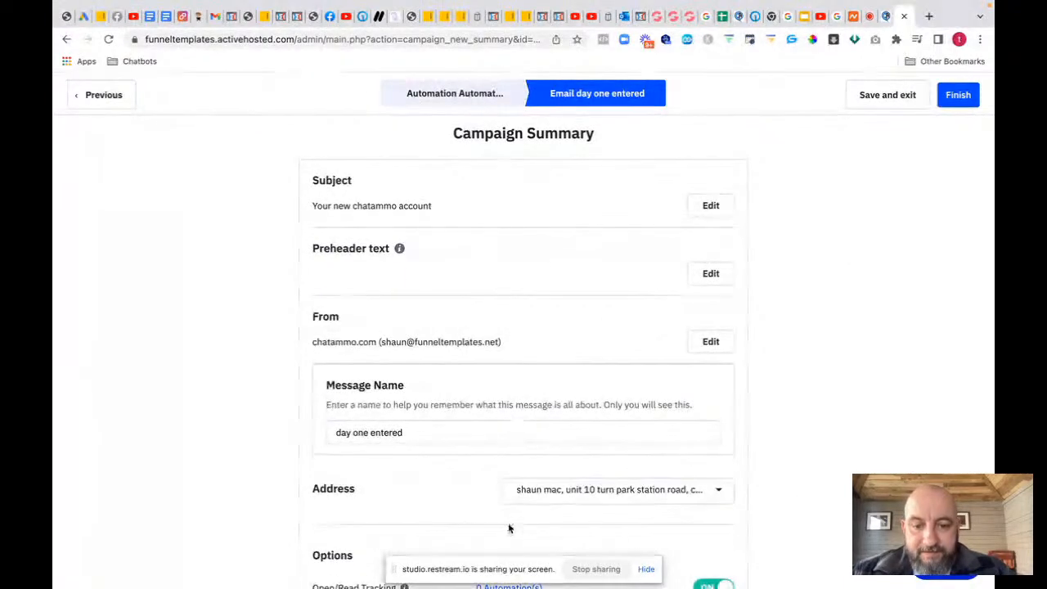
scroll(596, 491, down, 5)
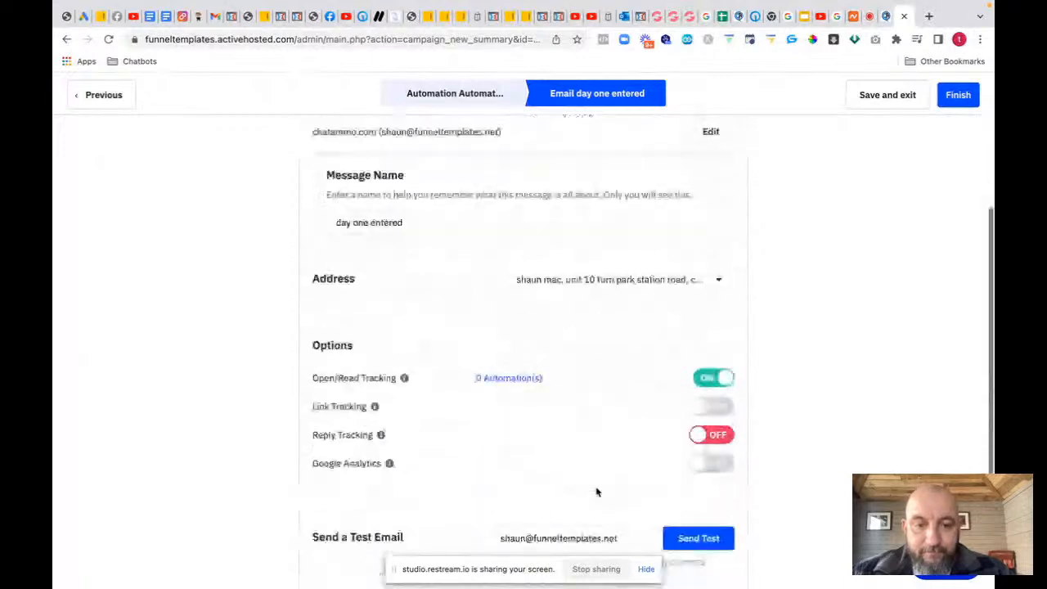
scroll(596, 491, down, 4)
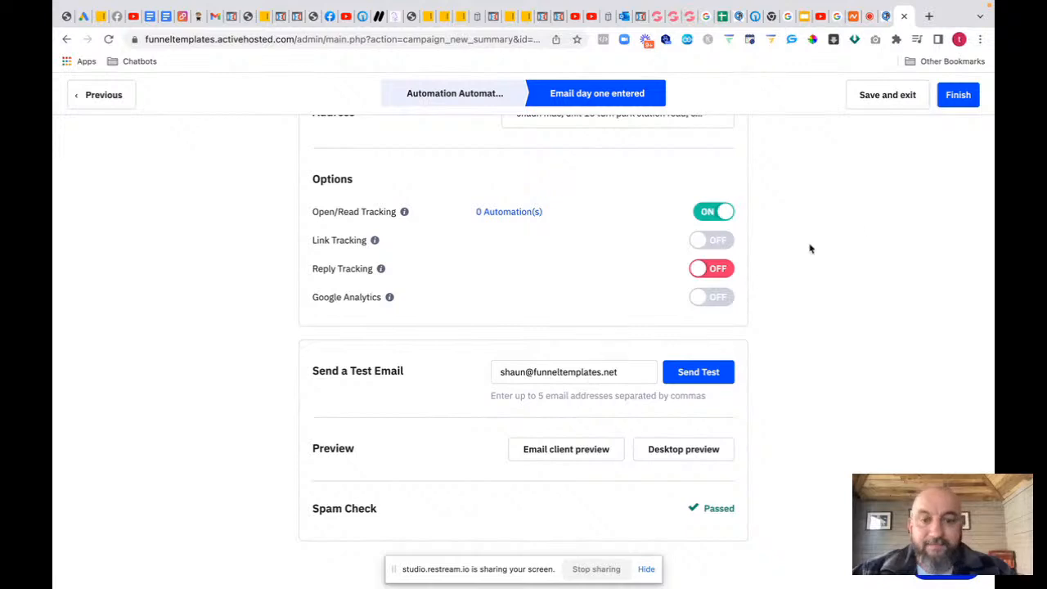
click(958, 96)
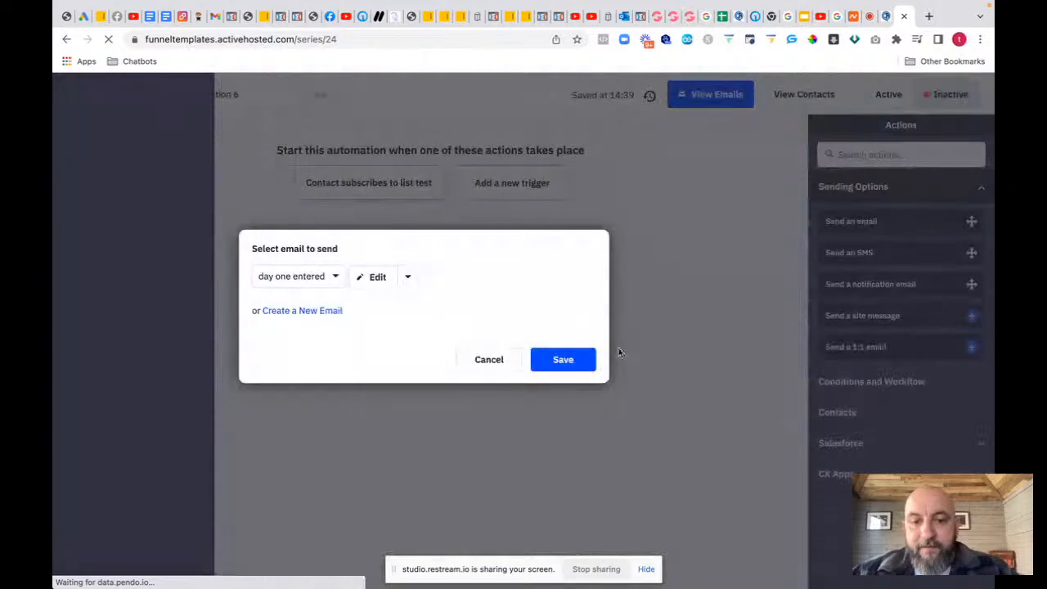
click(564, 359)
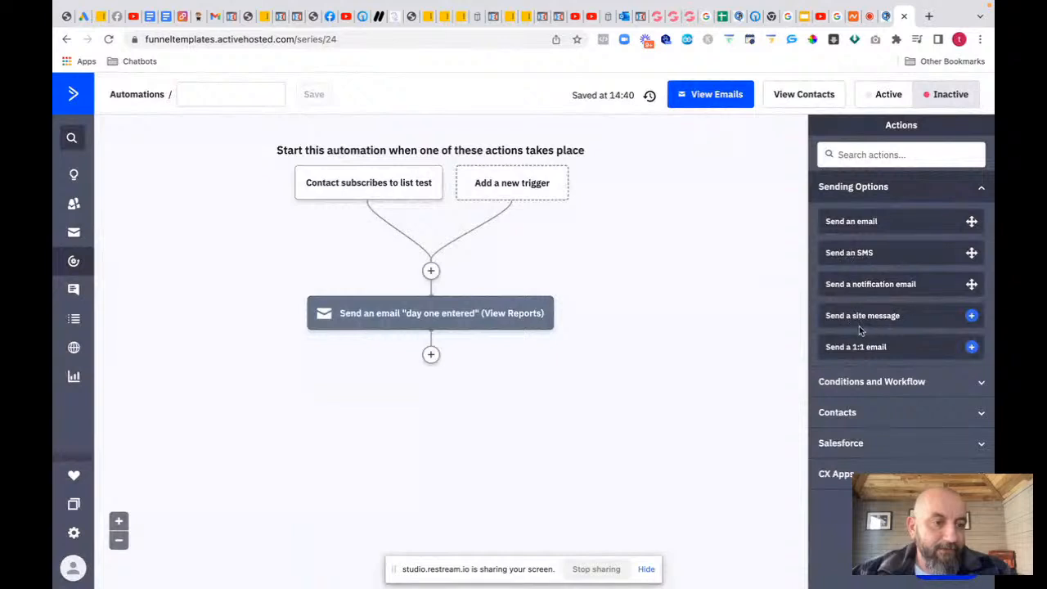
Step: Add a 1-day wait step below the first email
click(854, 386)
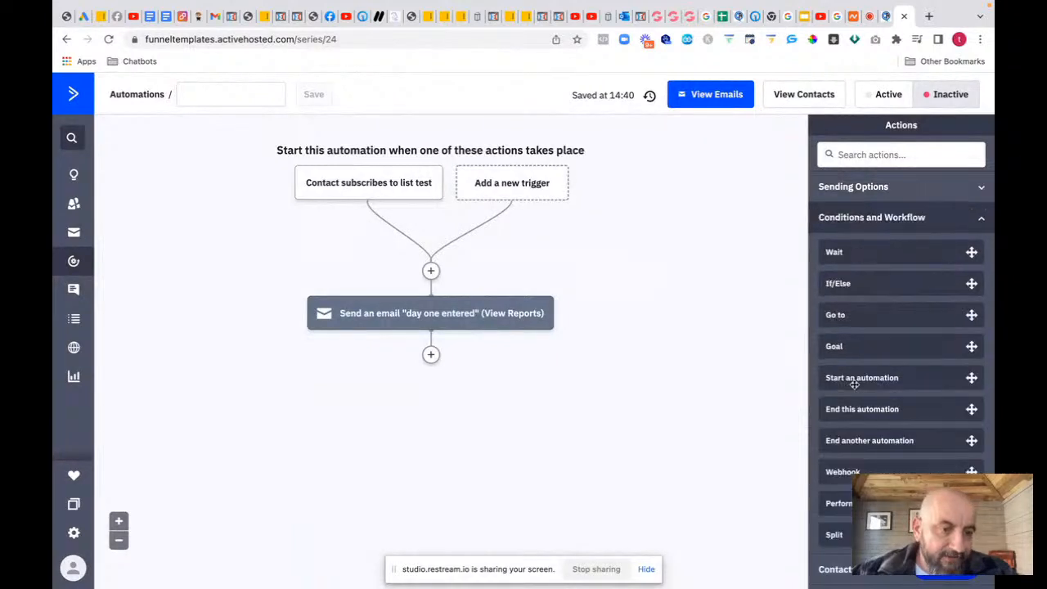
drag(840, 251, 419, 370)
click(295, 347)
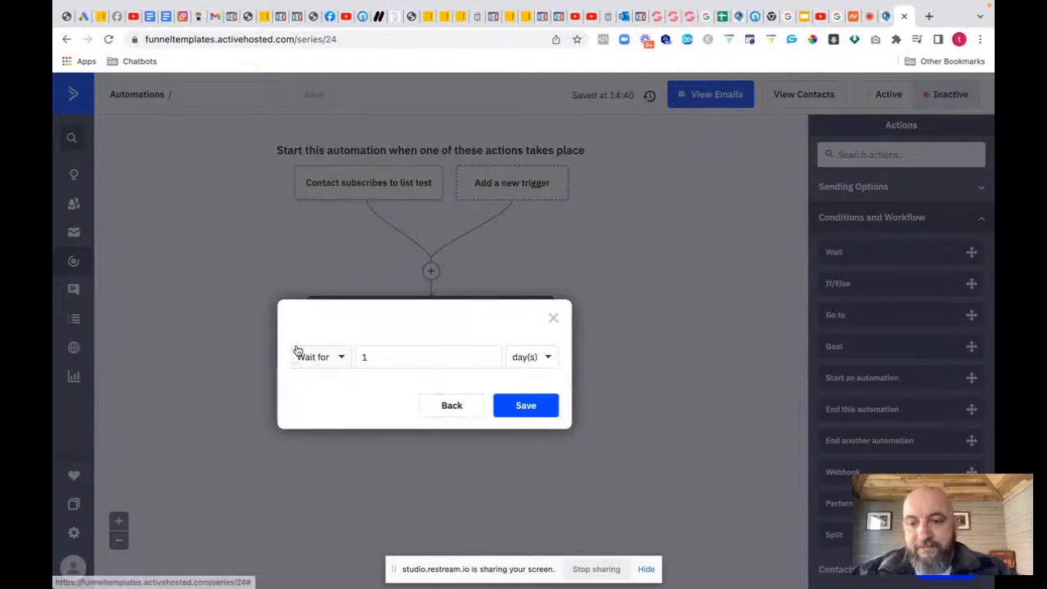
click(522, 405)
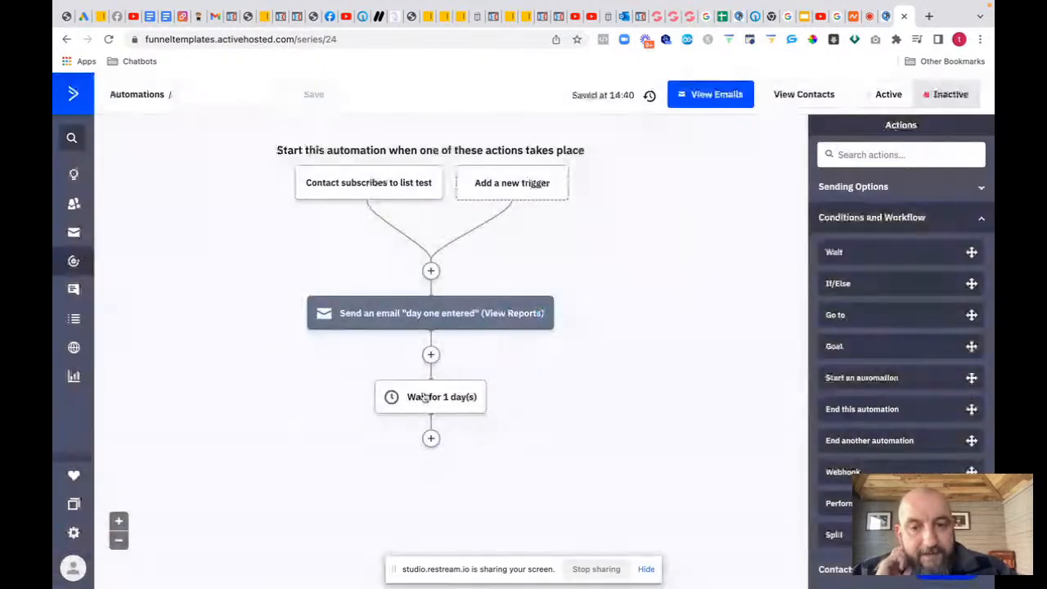
Step: Add another 'day one entered' email after the wait and switch the automation to Active
click(430, 437)
click(505, 187)
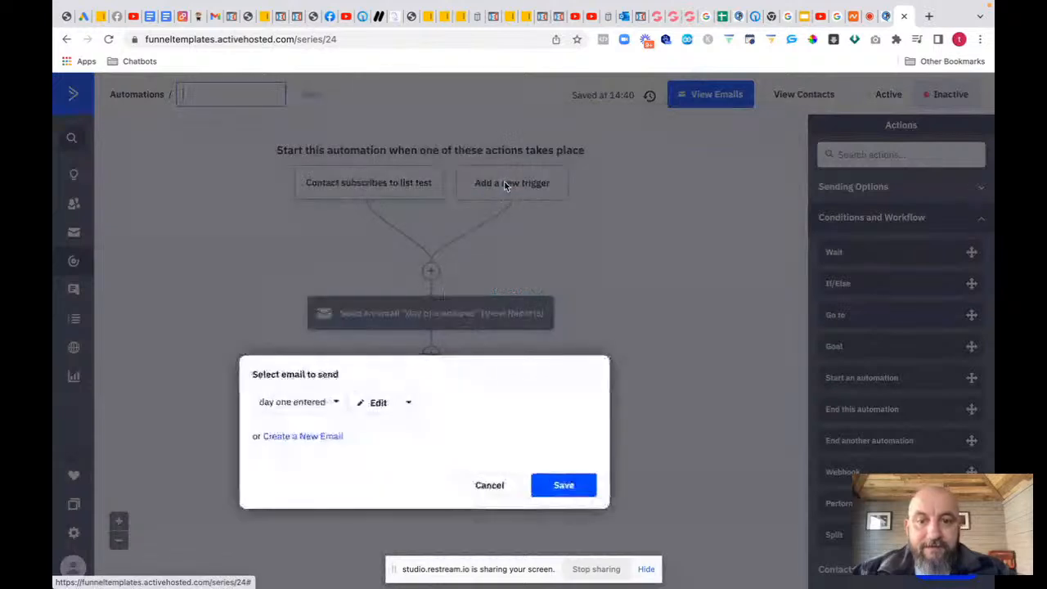
click(567, 485)
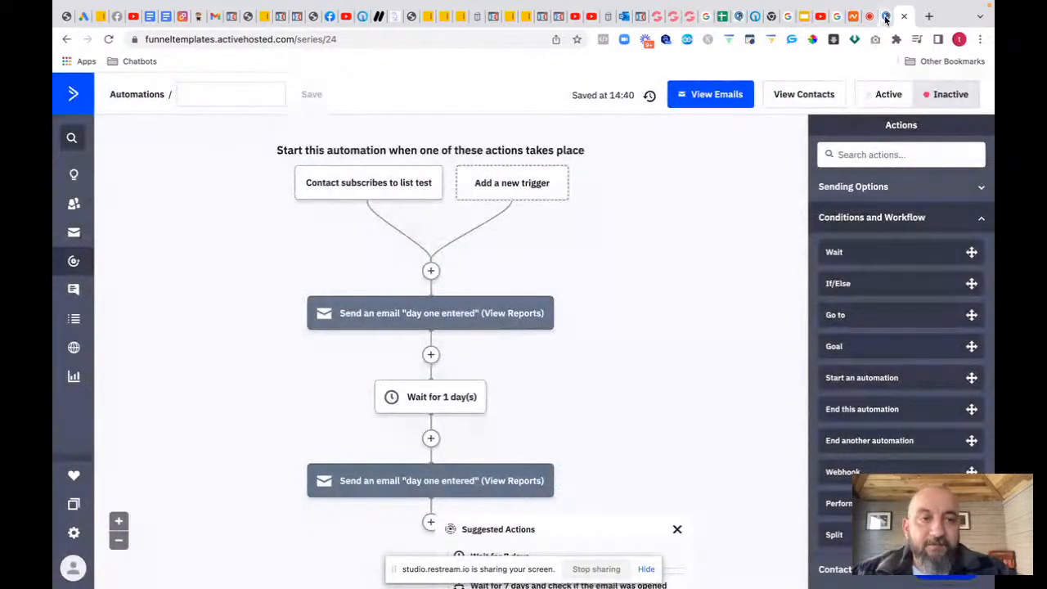
click(886, 100)
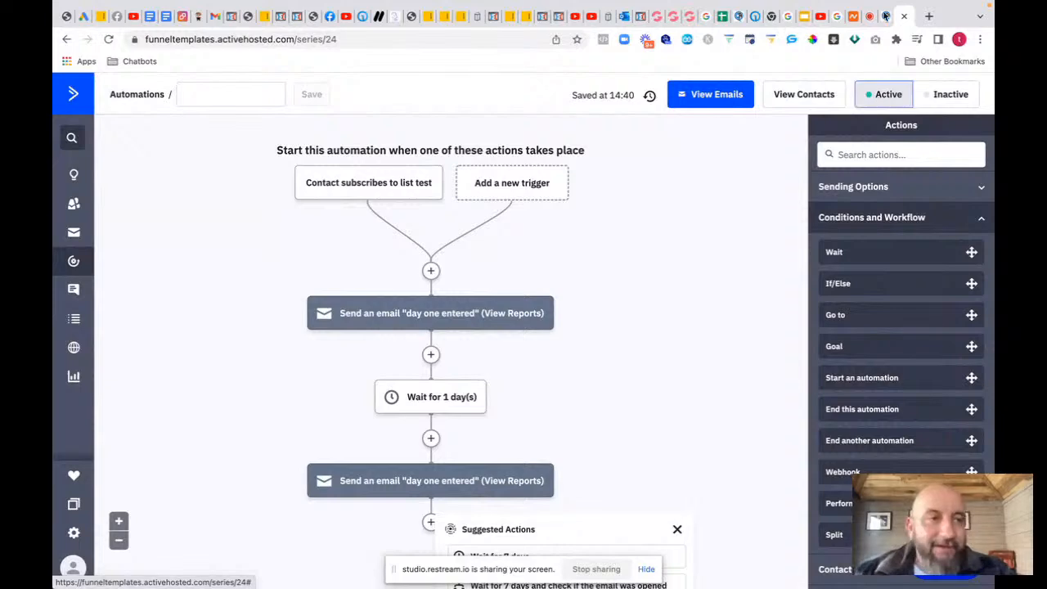
click(886, 50)
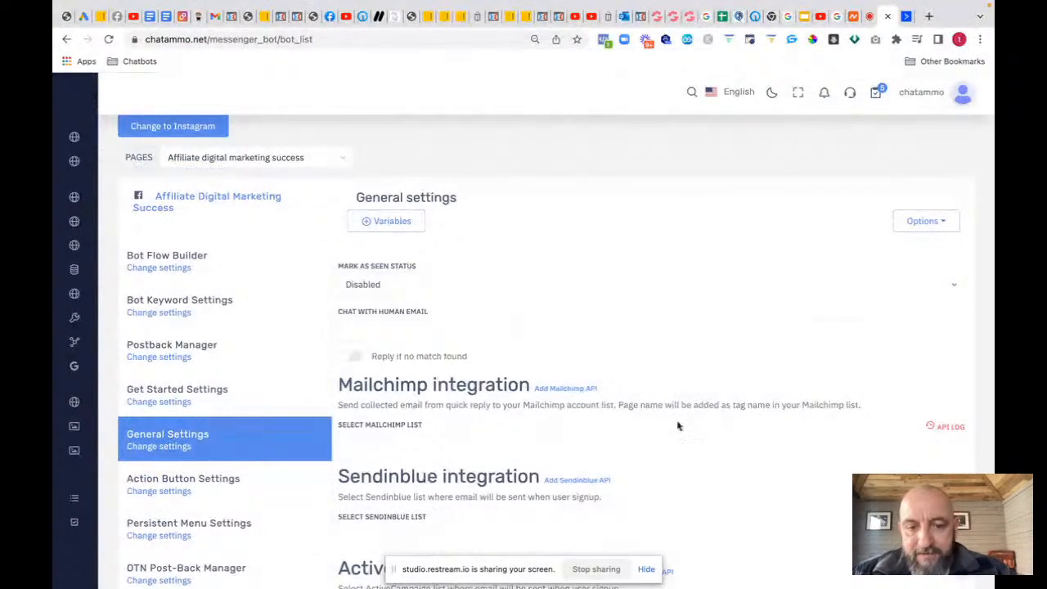
Step: Open the Bot Flow Builder for the Affiliate digital marketing success page
scroll(673, 423, down, 5)
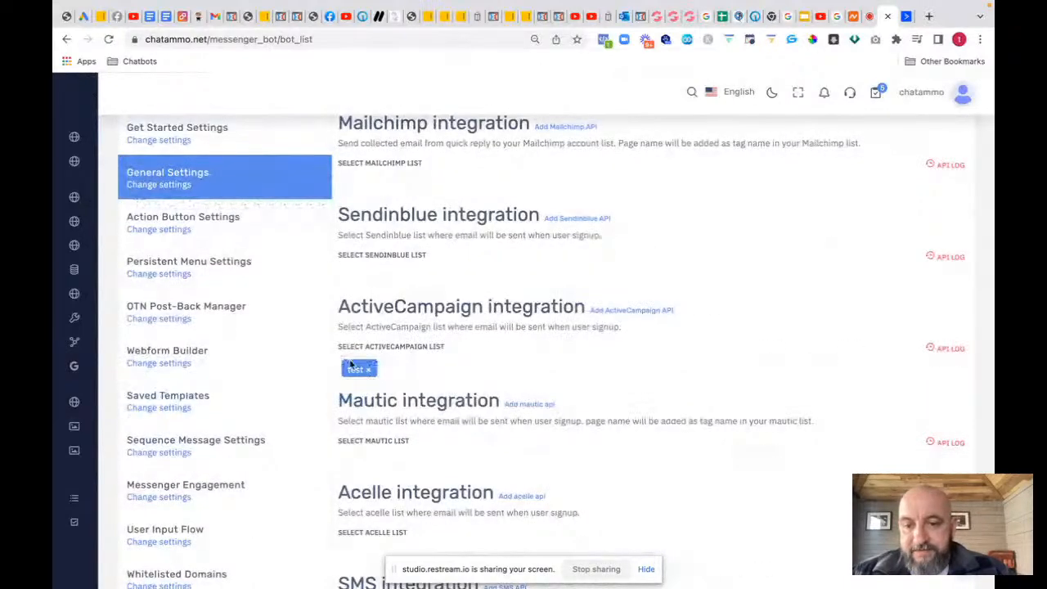
scroll(351, 357, up, 4)
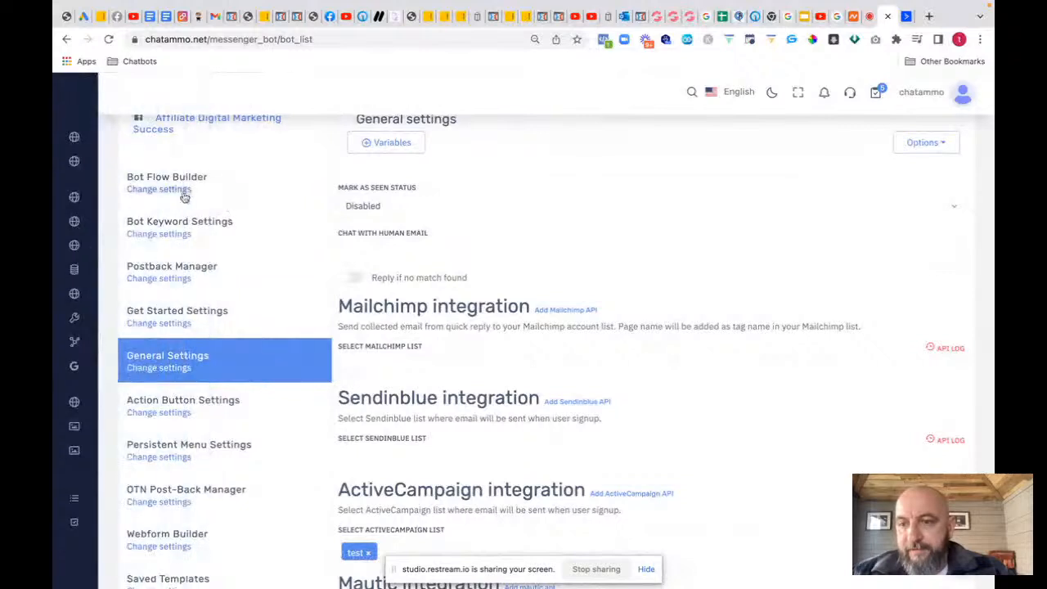
click(179, 192)
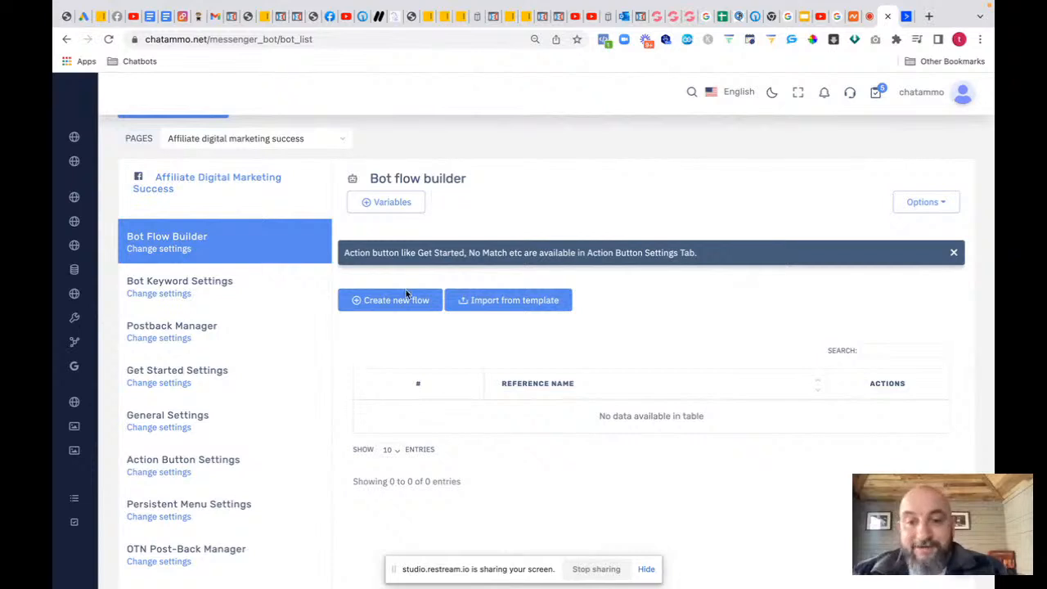
Step: Create a new flow with an Action buttons node linked into Start Bot Flow's Action Button
click(377, 304)
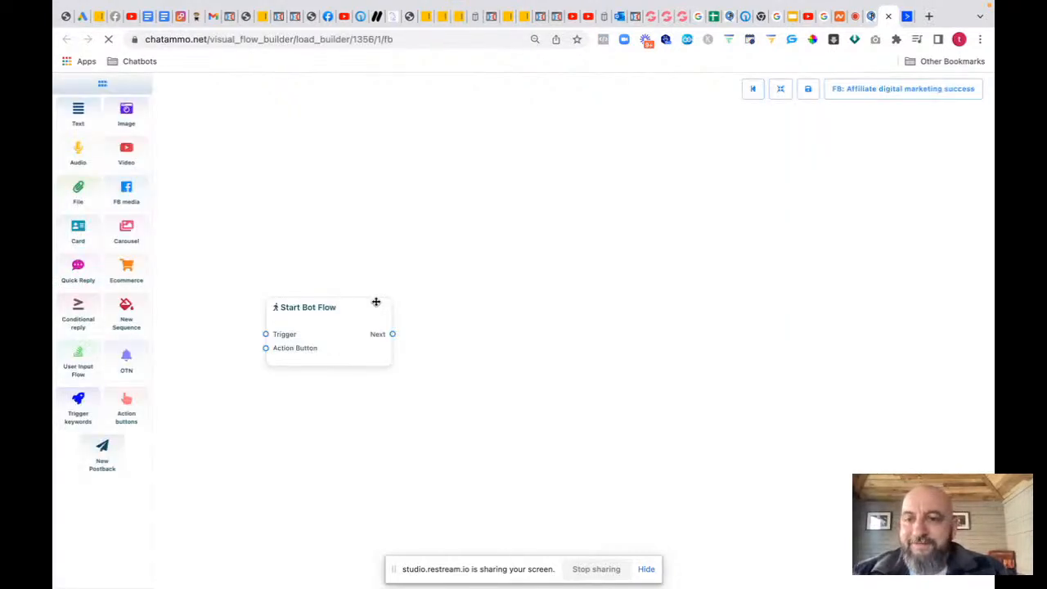
drag(353, 311, 453, 265)
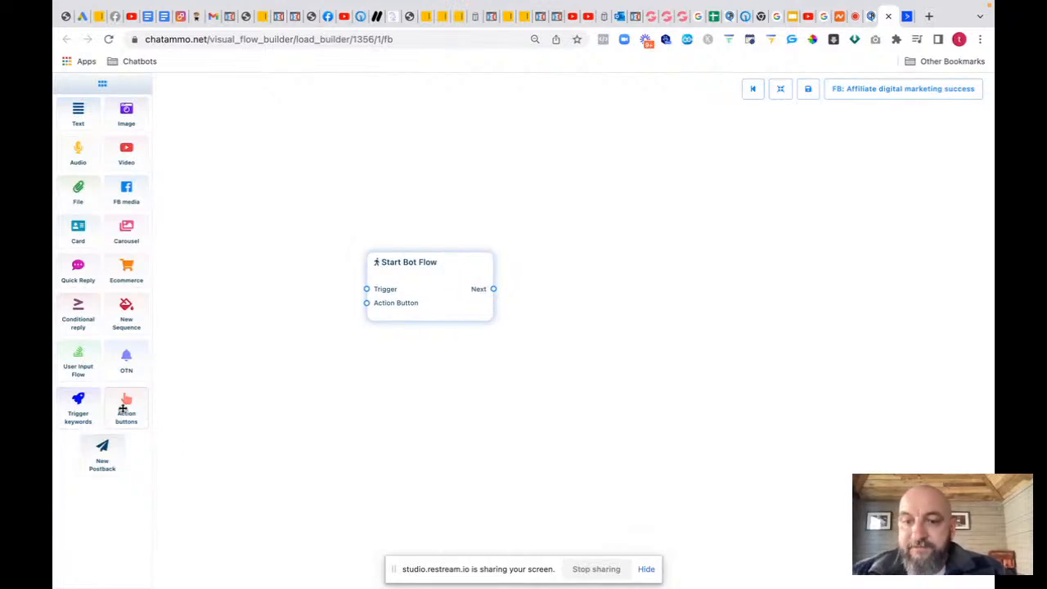
drag(122, 409, 210, 363)
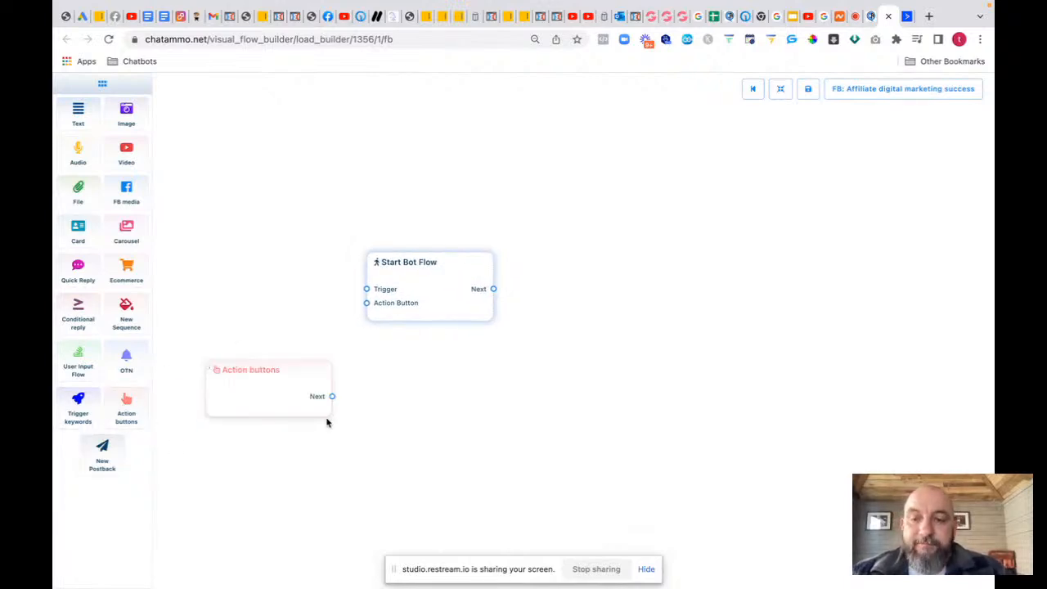
drag(332, 397, 367, 305)
Step: Set the Action buttons node to the Get-Started Template
click(287, 392)
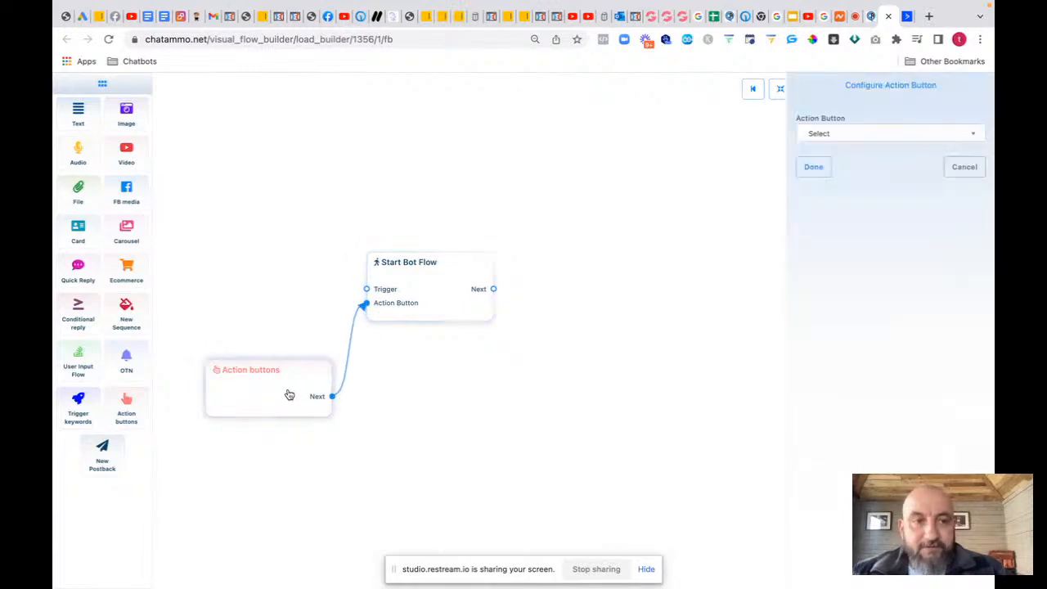
click(834, 136)
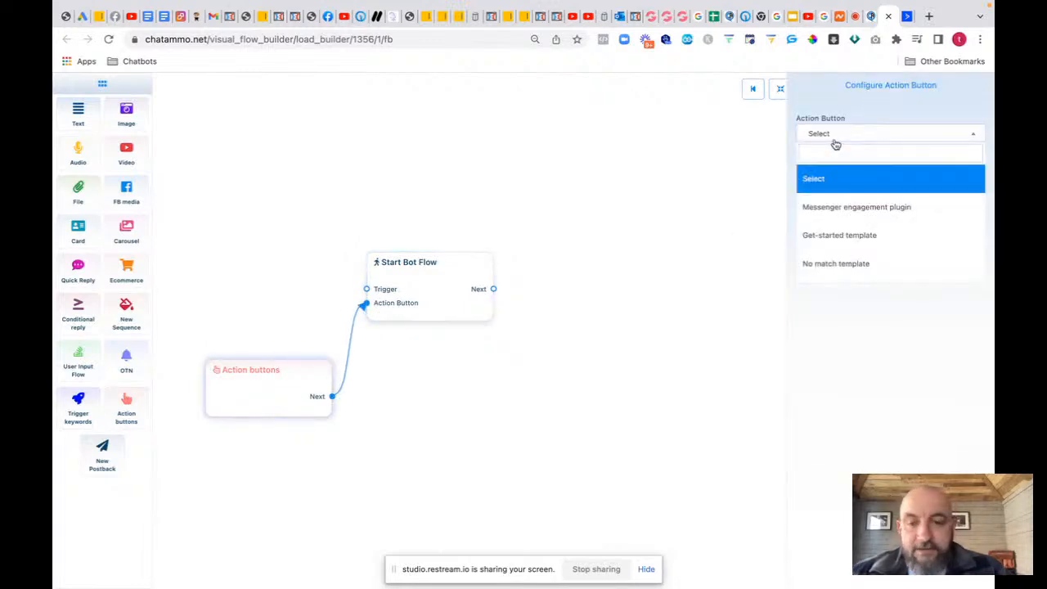
click(828, 239)
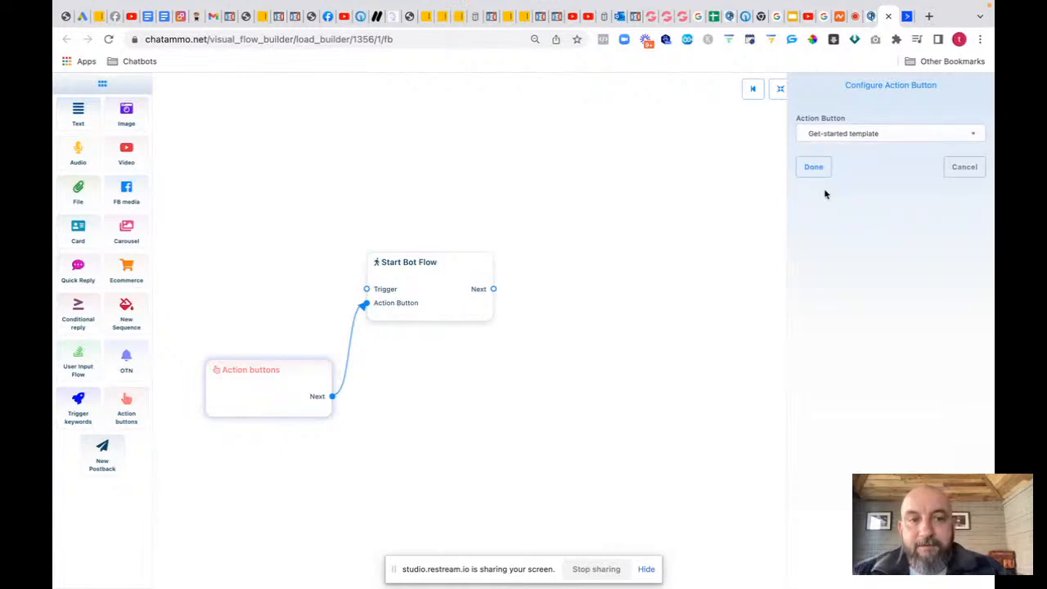
click(812, 167)
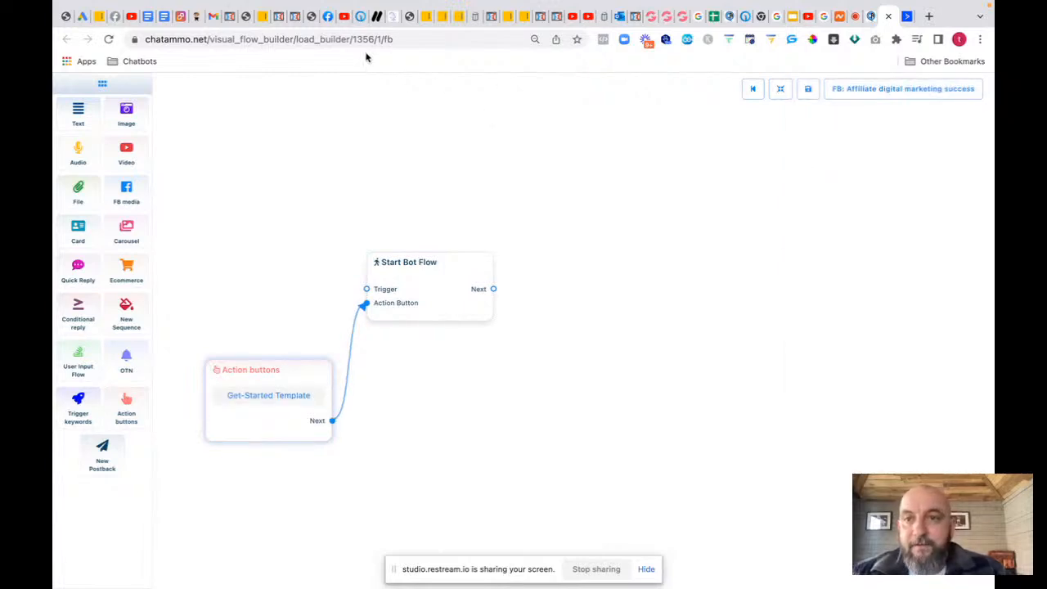
click(324, 23)
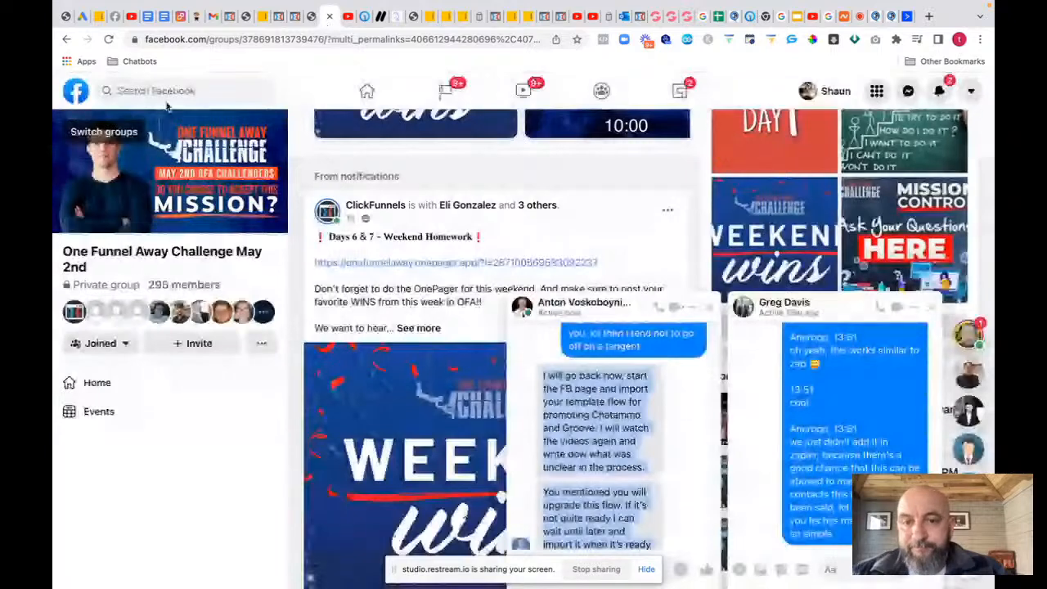
Step: Go to the Facebook Home feed and close all open chat windows
click(366, 92)
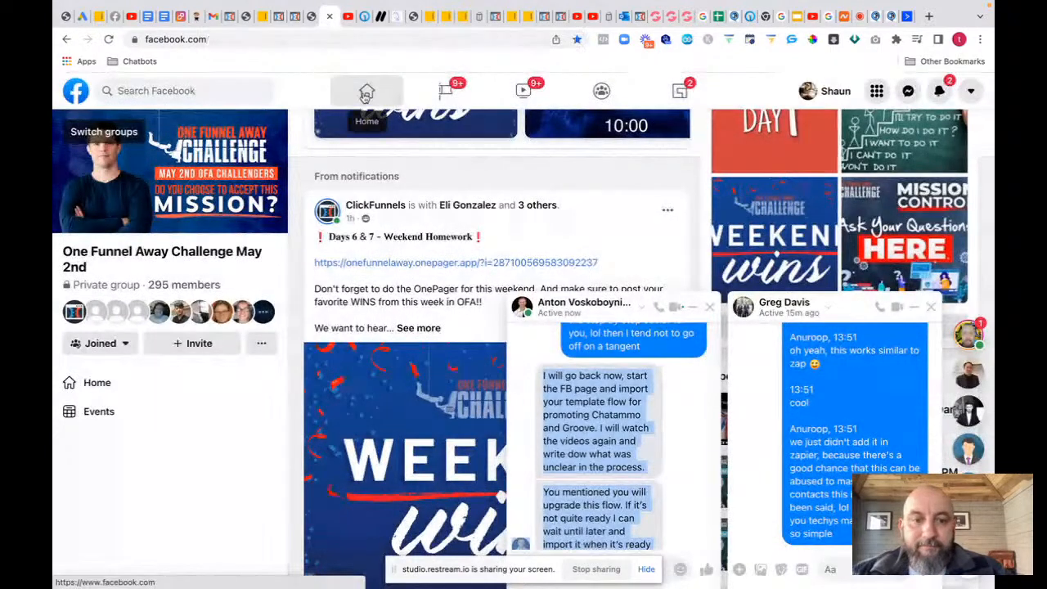
click(931, 306)
click(931, 308)
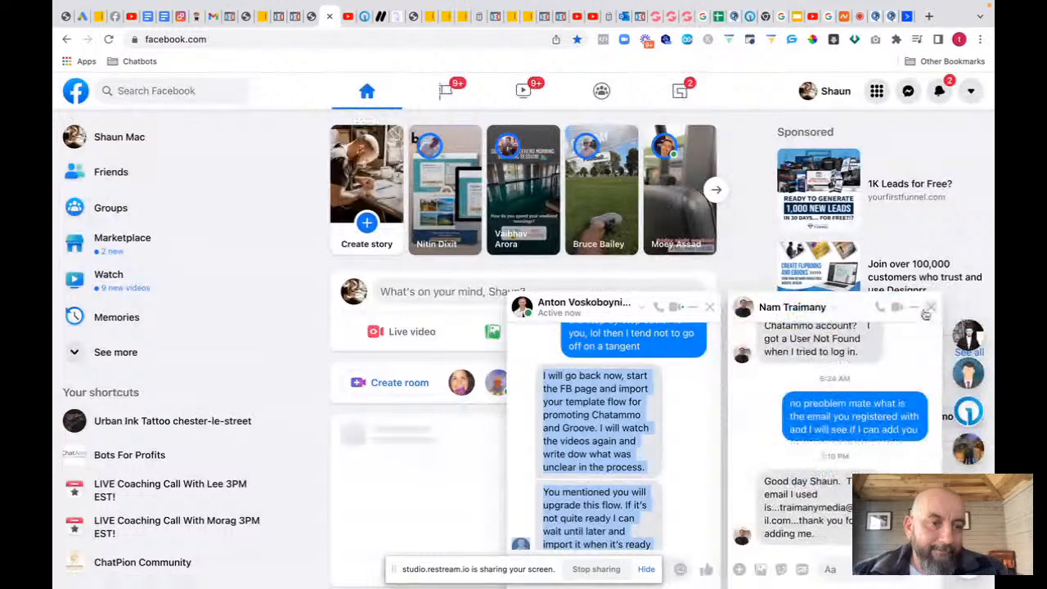
click(931, 307)
click(930, 308)
click(930, 307)
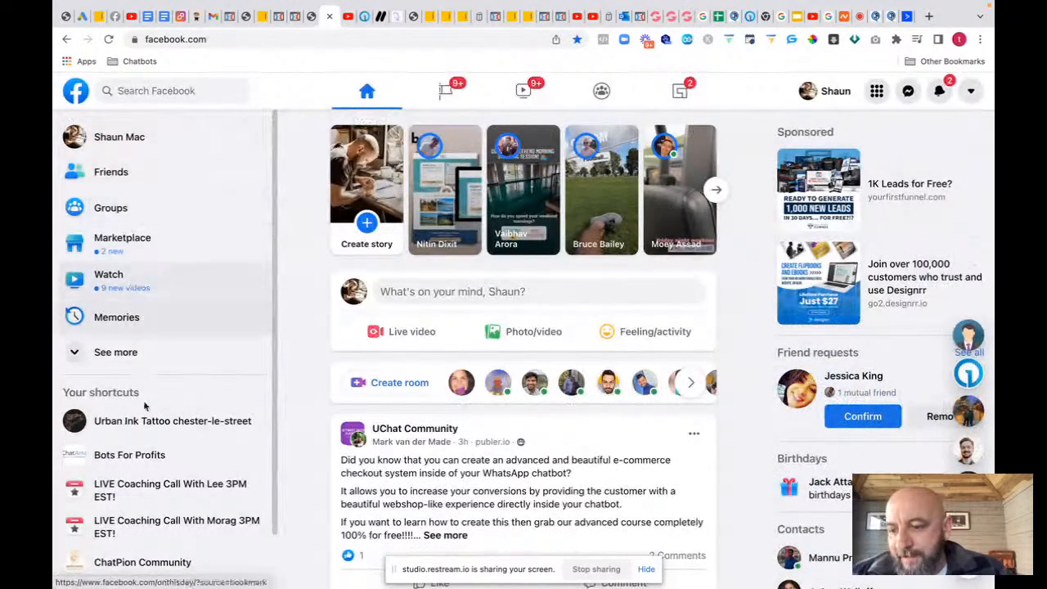
Step: Check the Urban Ink Tattoo page's Send message button options, then return to ChatAmmo
click(146, 431)
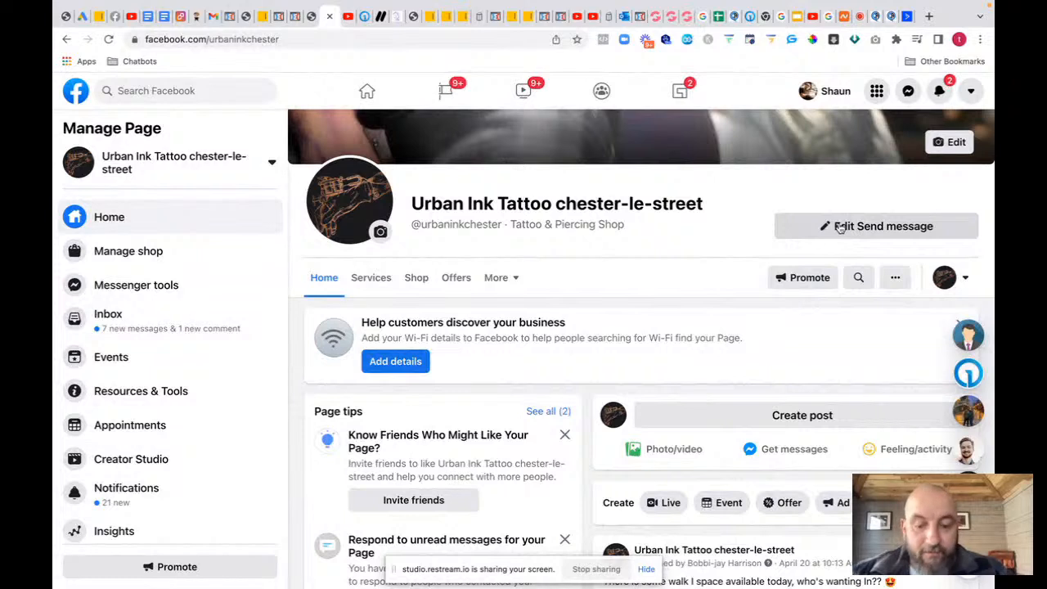
click(840, 228)
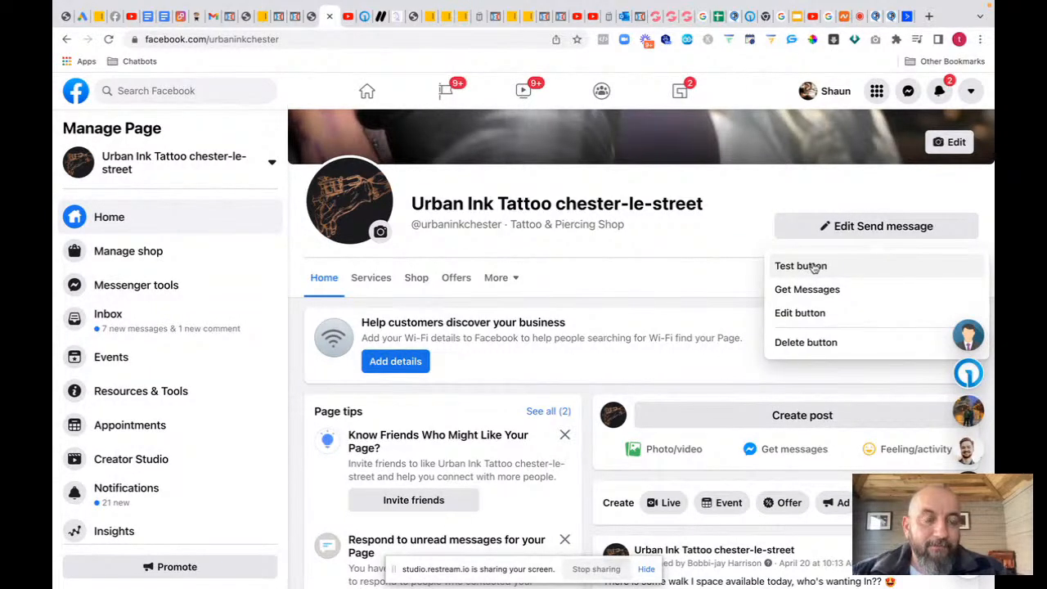
click(889, 18)
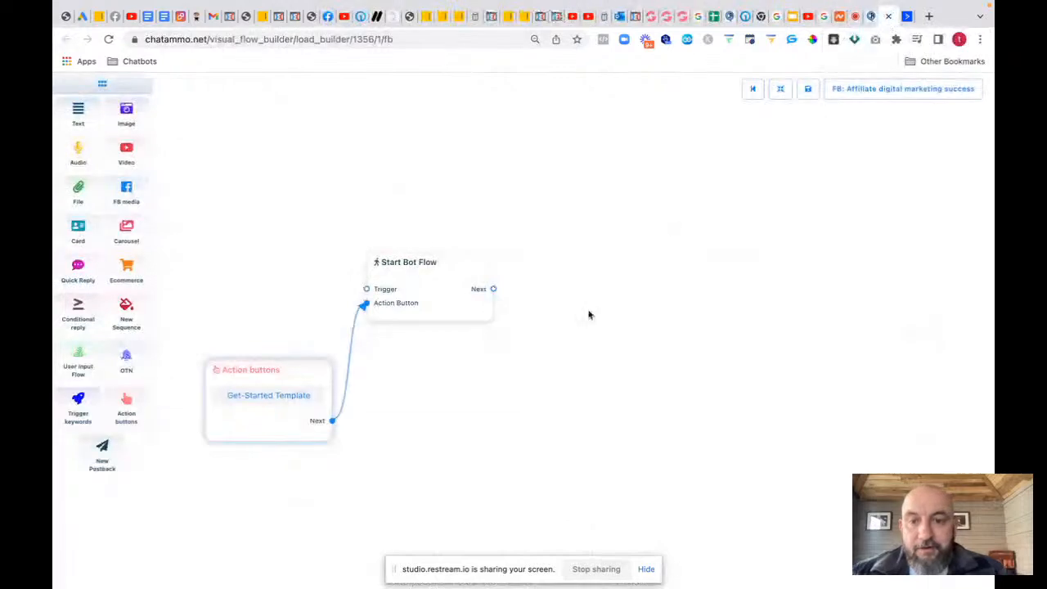
Step: Title the Start Bot Flow reference with the owner's name followed by 'Marketing affiliate flow'
double_click(446, 306)
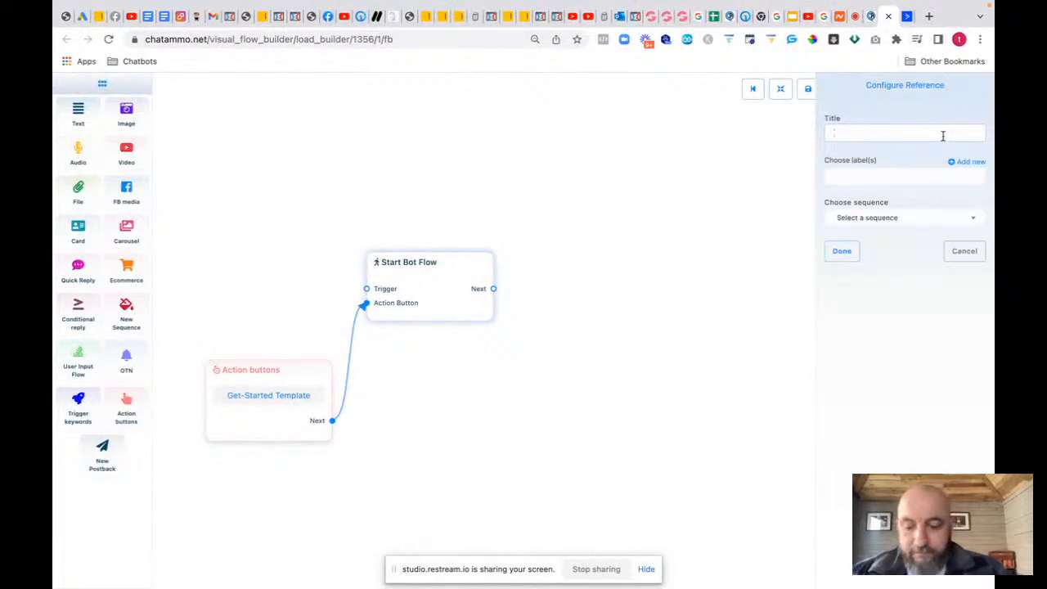
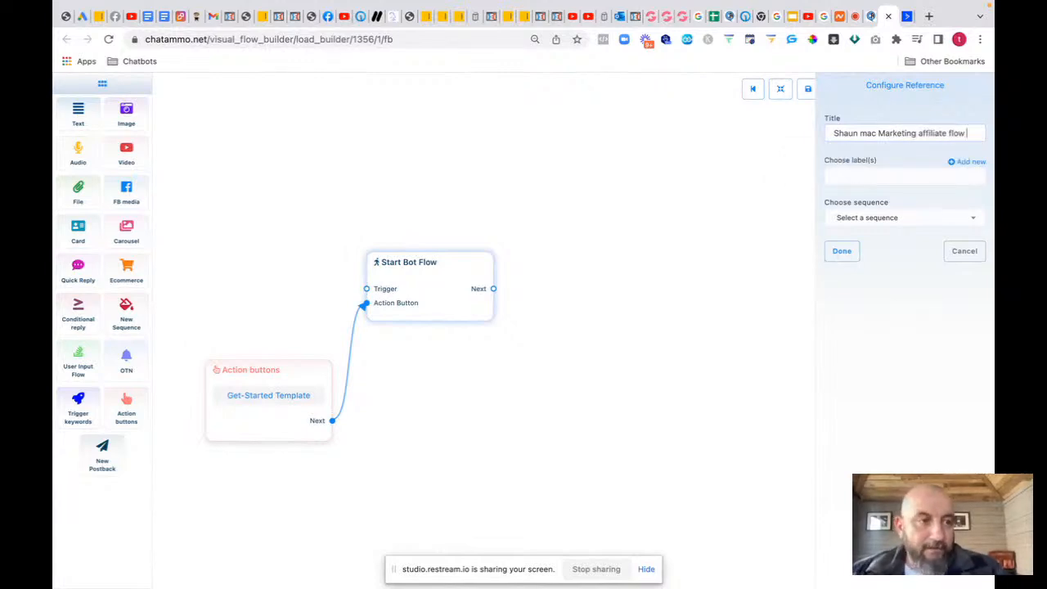
click(842, 252)
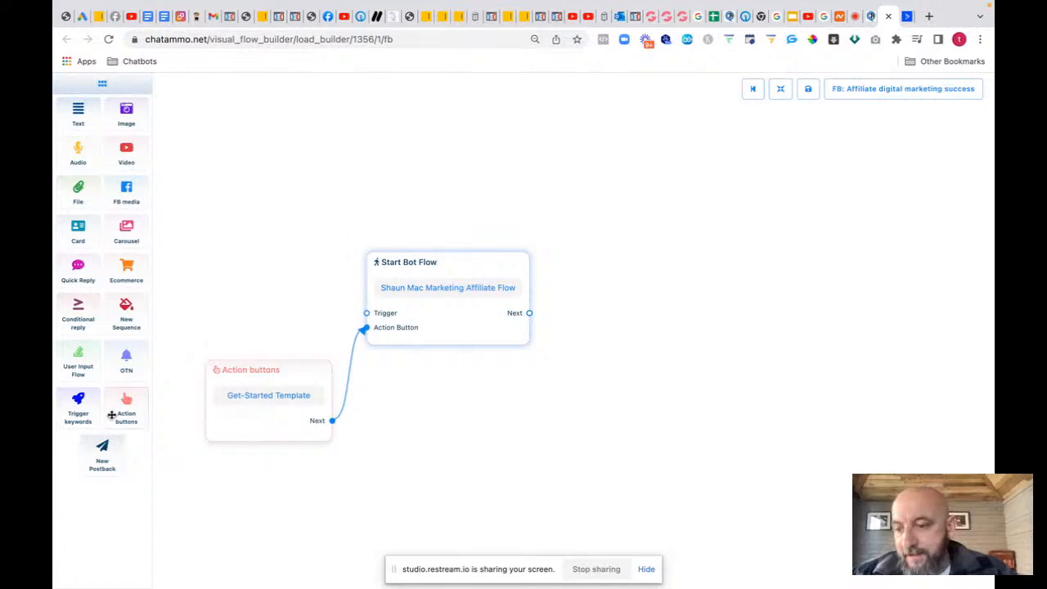
Step: Remove a stray Action buttons node and link a trigger keywords node into Start Bot Flow's Trigger
drag(126, 402, 98, 403)
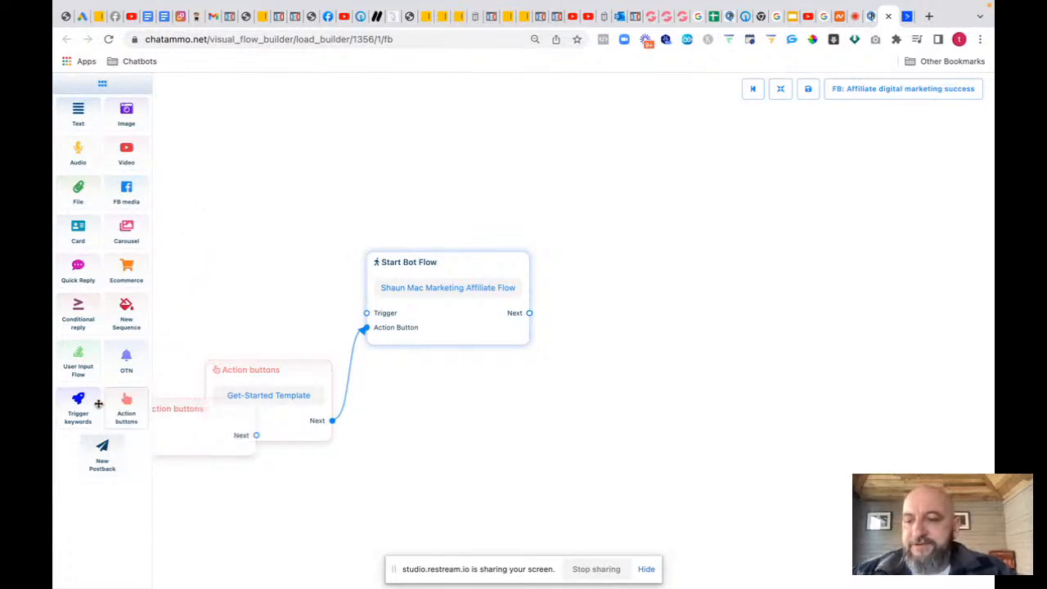
right_click(197, 433)
click(212, 436)
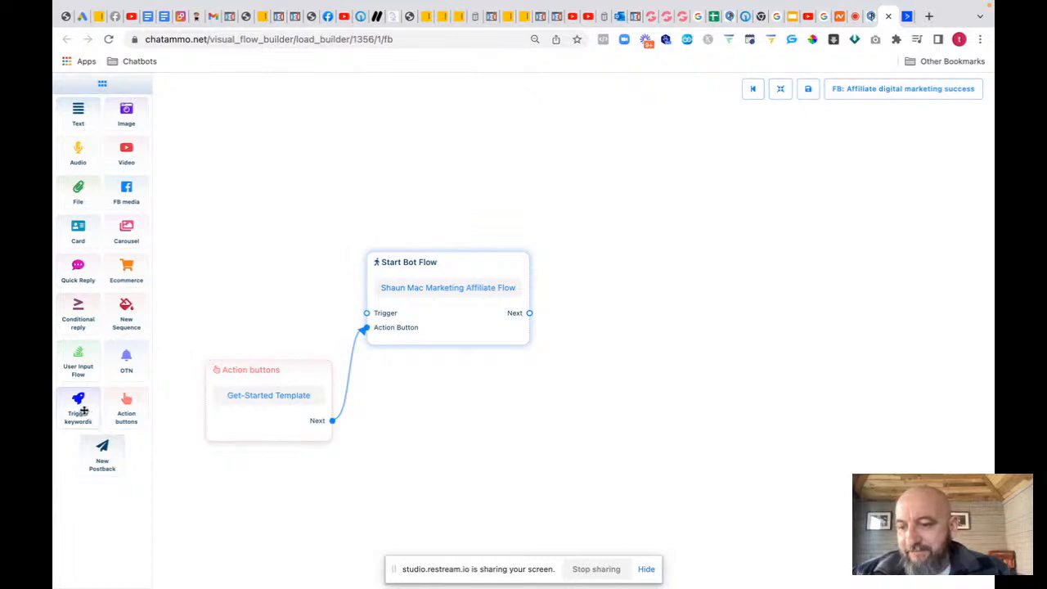
drag(80, 409, 221, 215)
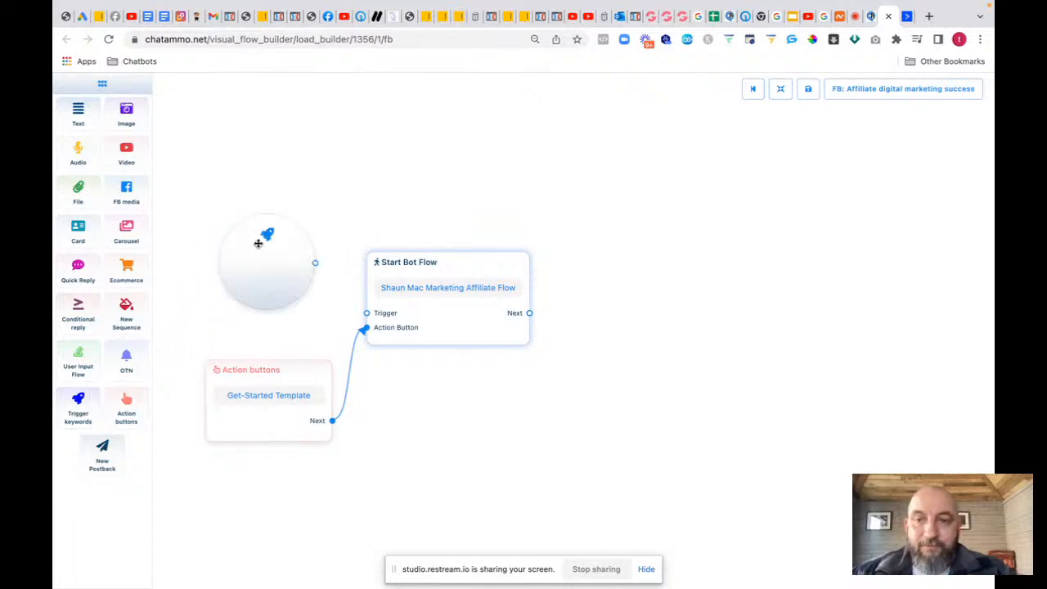
drag(315, 265, 364, 312)
Step: Set the trigger keywords to hello, hey, hi and tidy the node positions
double_click(271, 271)
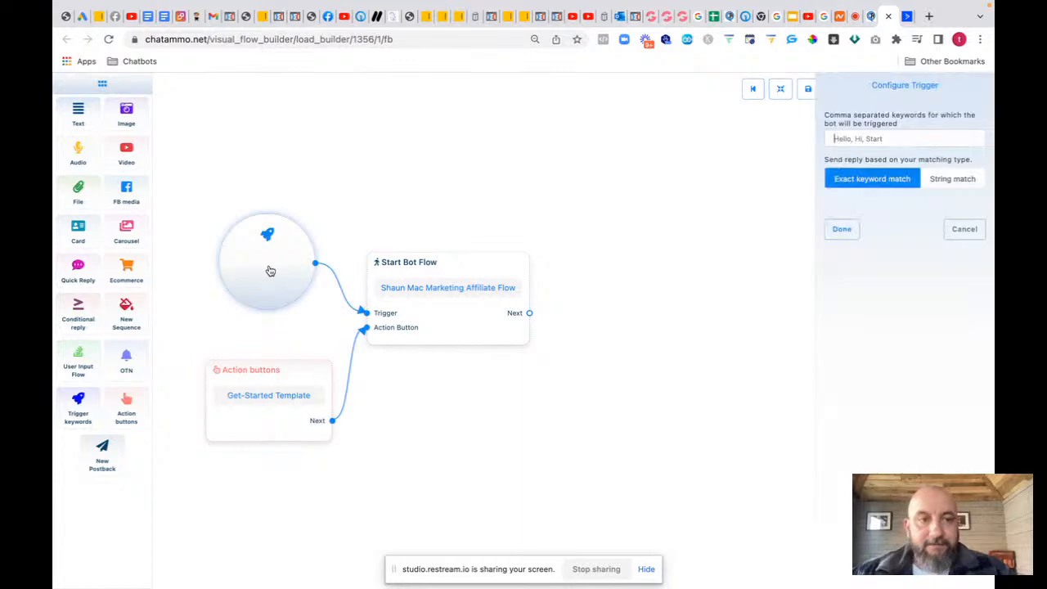
text(hell)
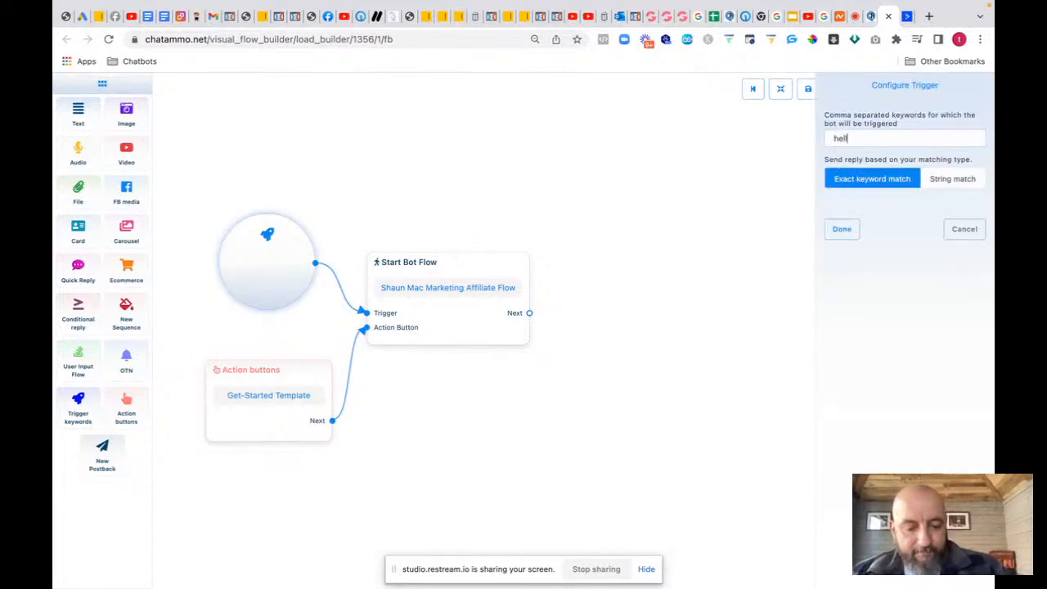
text(o, hety)
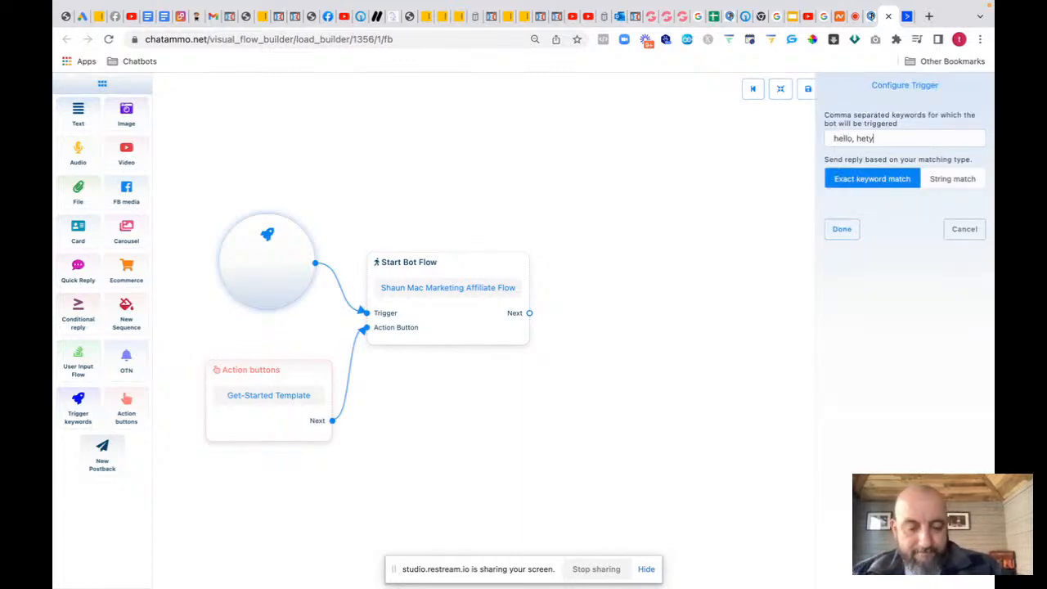
key(BackSpace)
key(BackSpace)
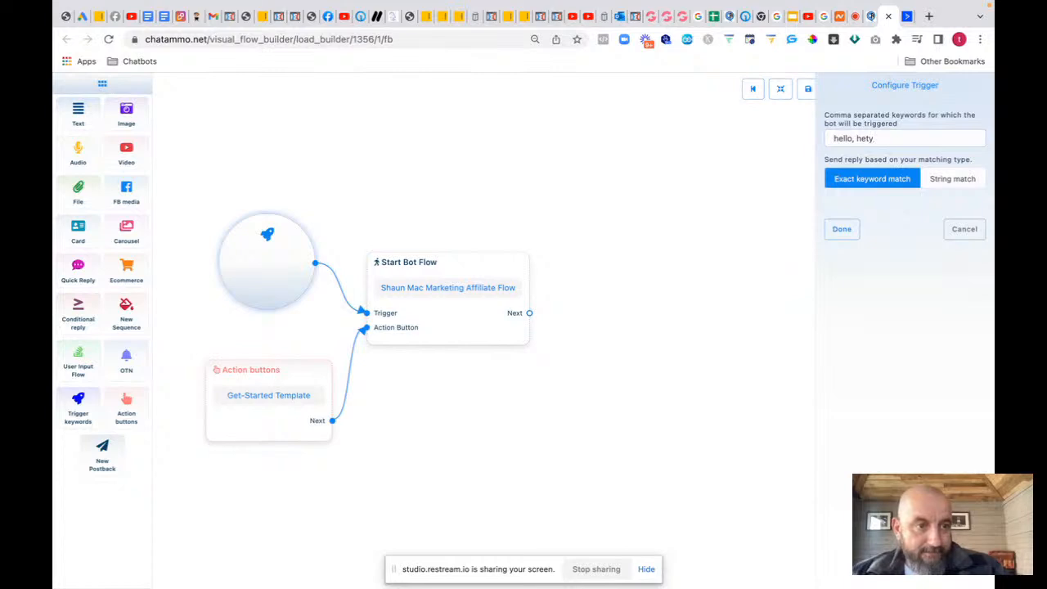
text(y)
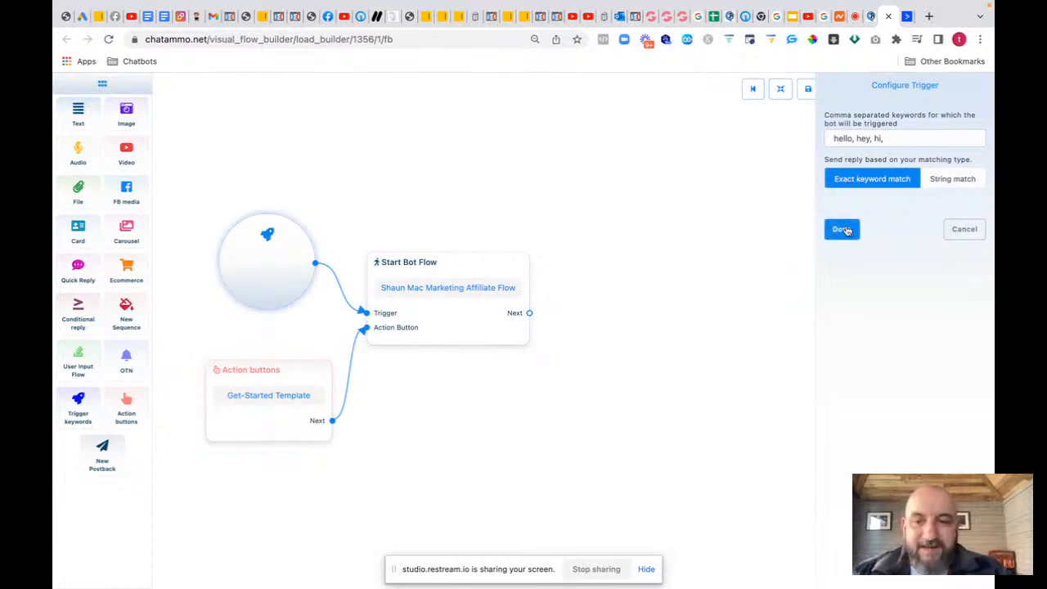
click(842, 229)
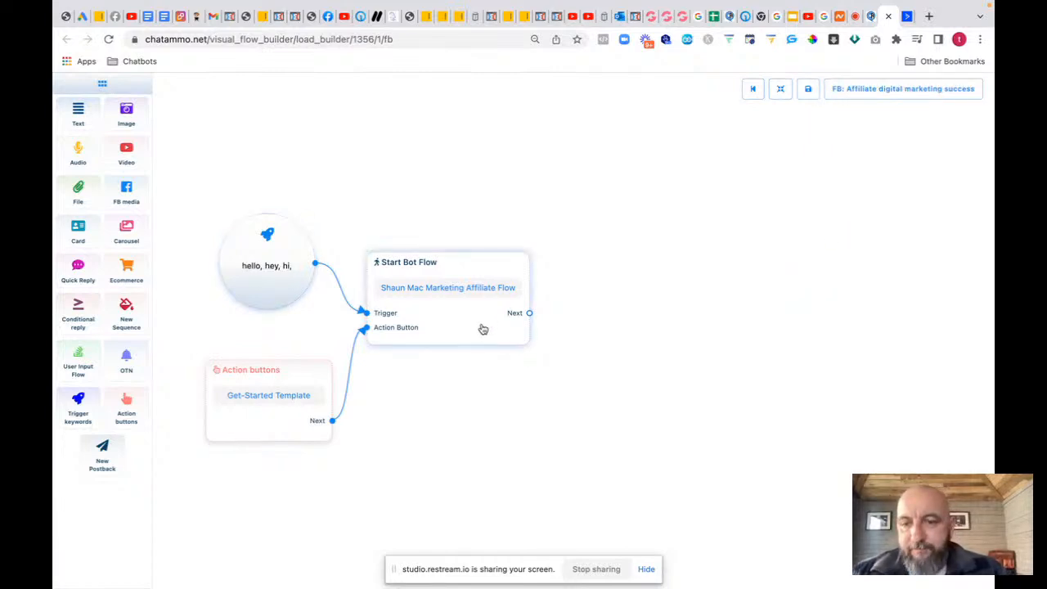
drag(481, 327, 476, 340)
drag(294, 368, 288, 332)
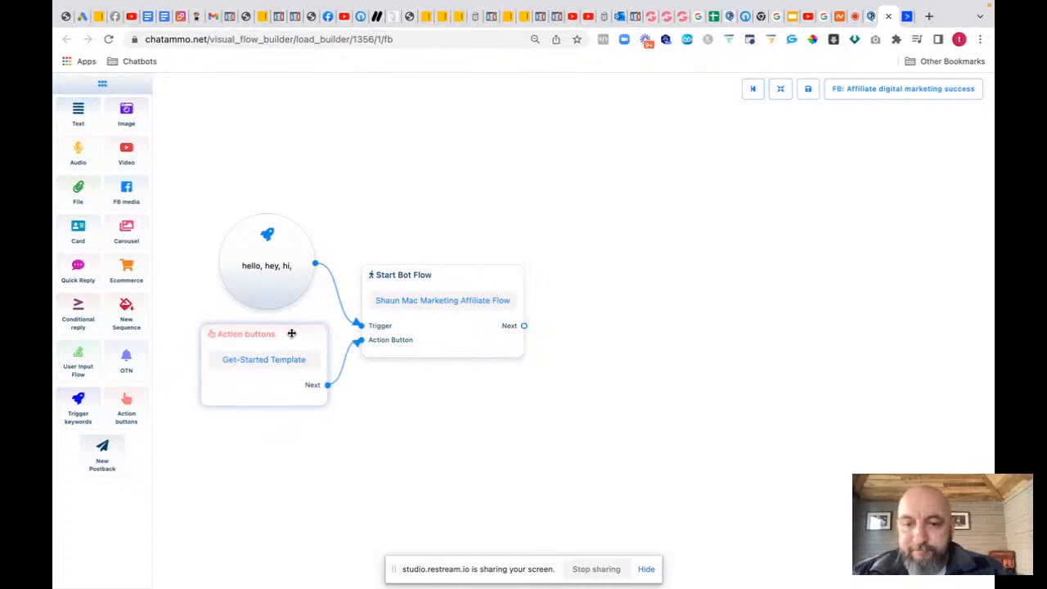
Step: Place a User Input Flow node right of Start Bot Flow, linking Next into its Reply input
drag(446, 334, 438, 325)
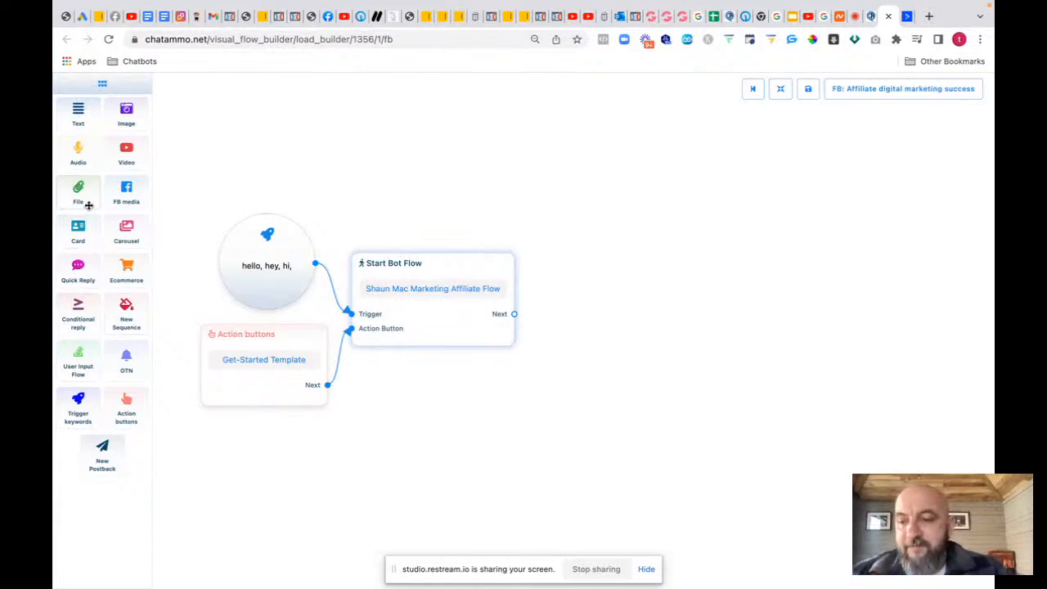
drag(78, 364, 567, 291)
drag(514, 314, 596, 330)
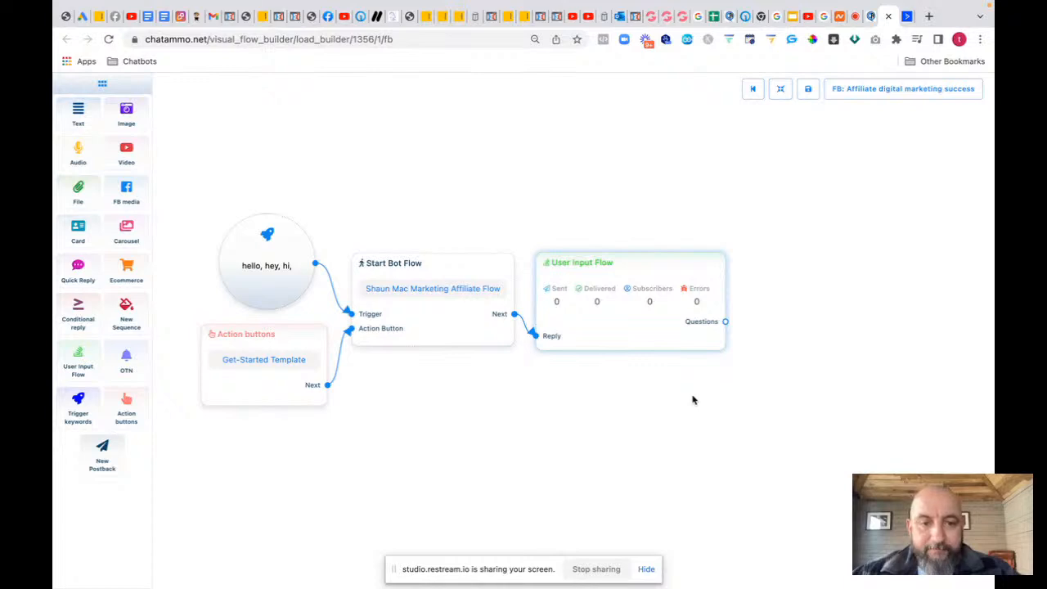
drag(692, 400, 459, 426)
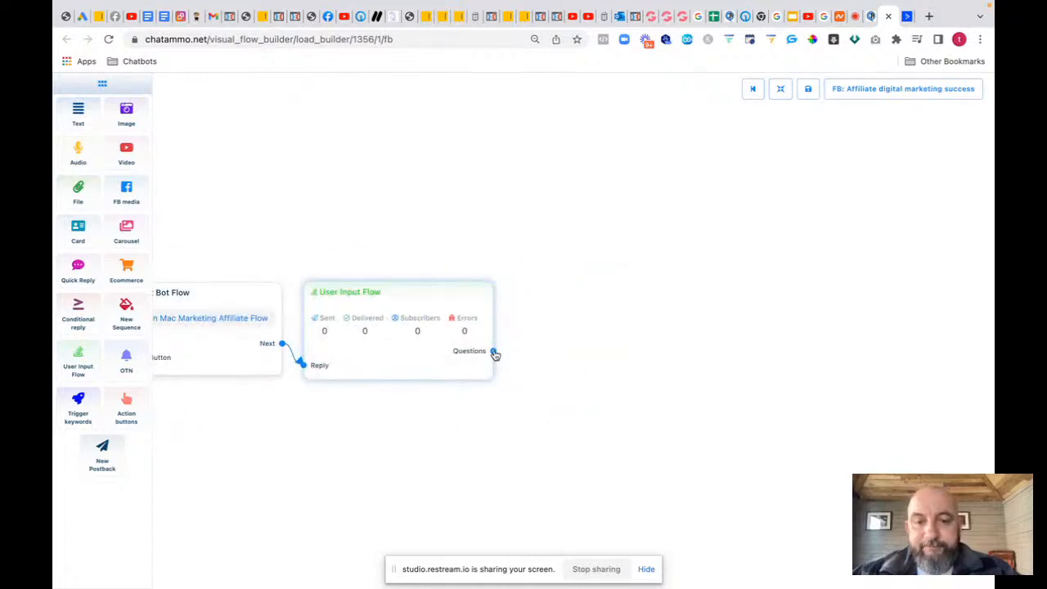
Step: Add a New Question node off the Questions output with free keyboard input enabled
drag(495, 354, 577, 269)
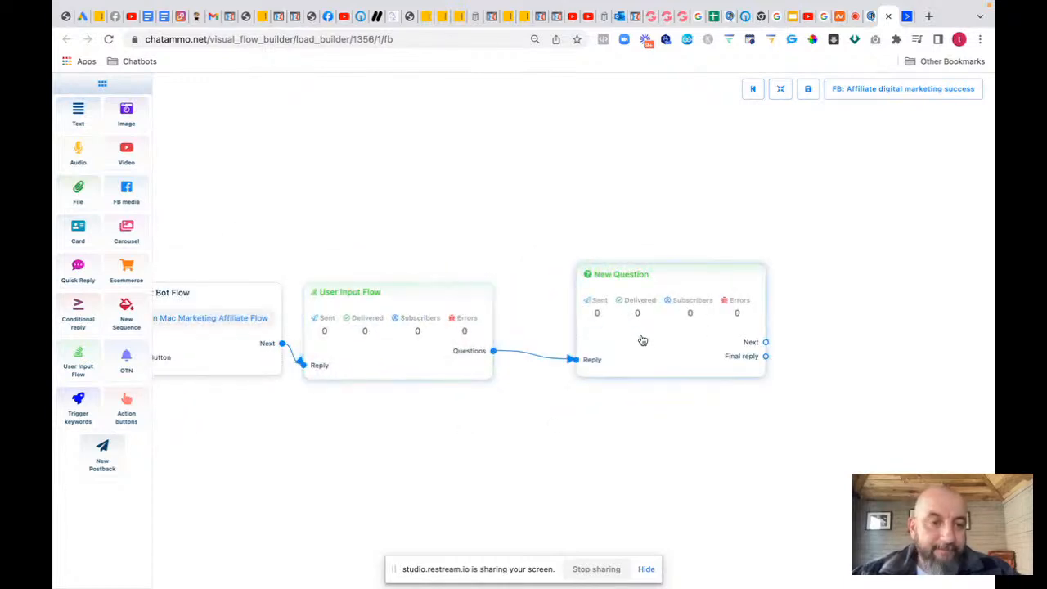
double_click(642, 341)
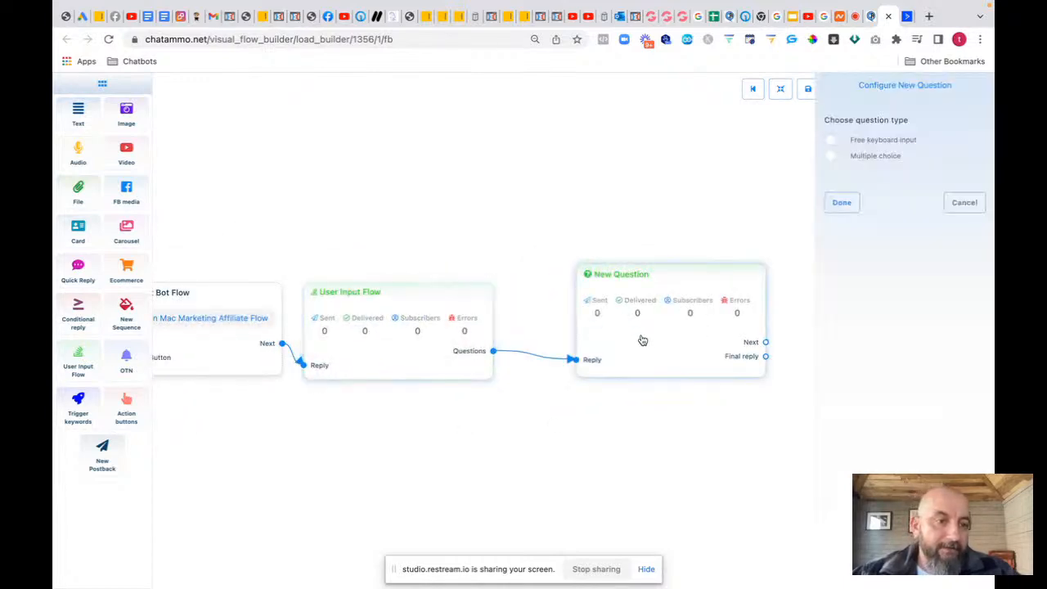
click(840, 141)
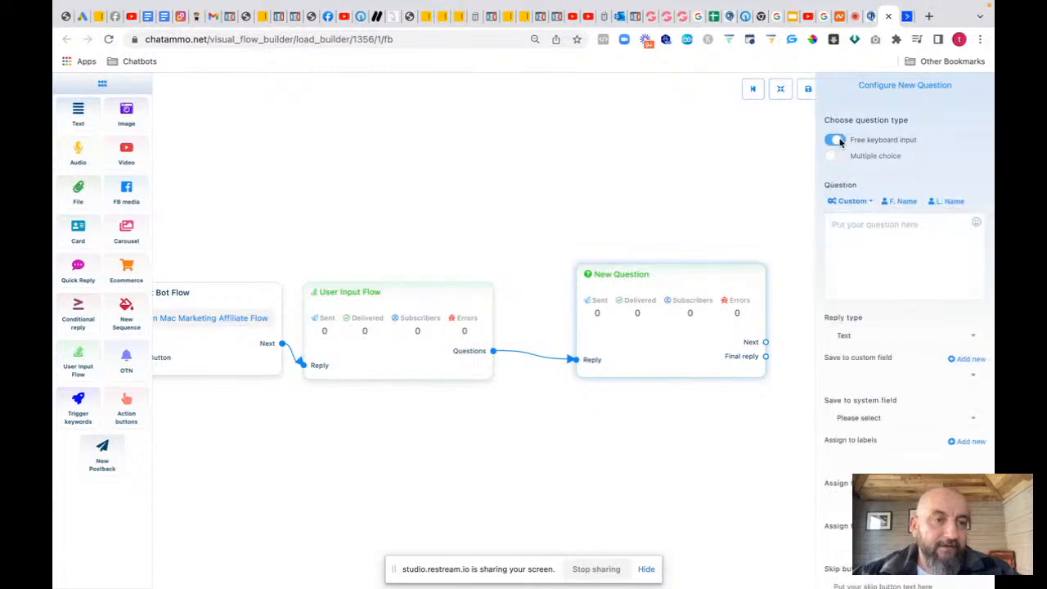
Step: Draft the question 'What is the best email to send you all', then erase most of it
click(861, 226)
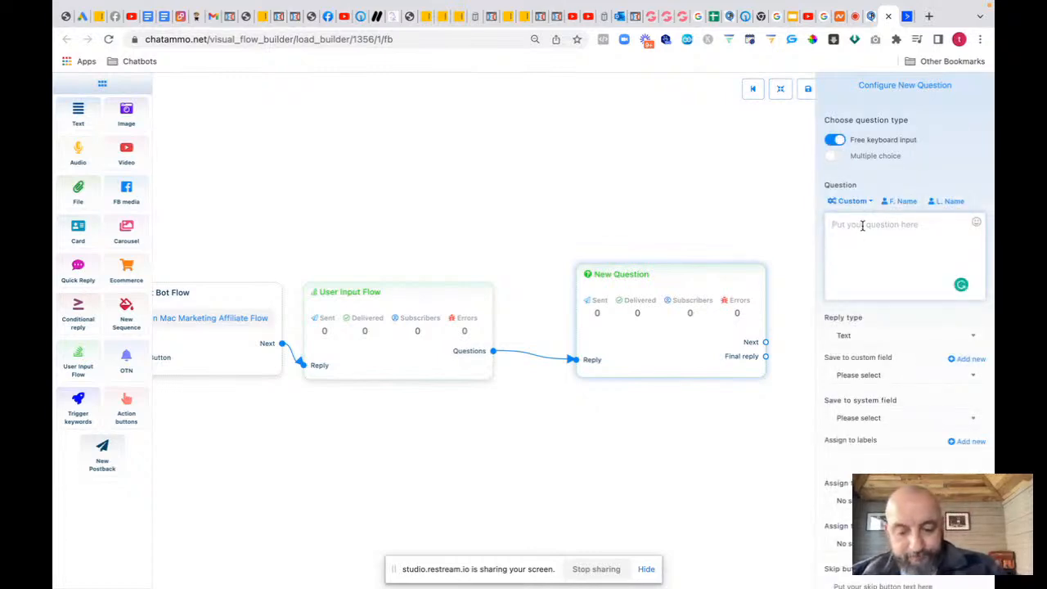
text(What is the)
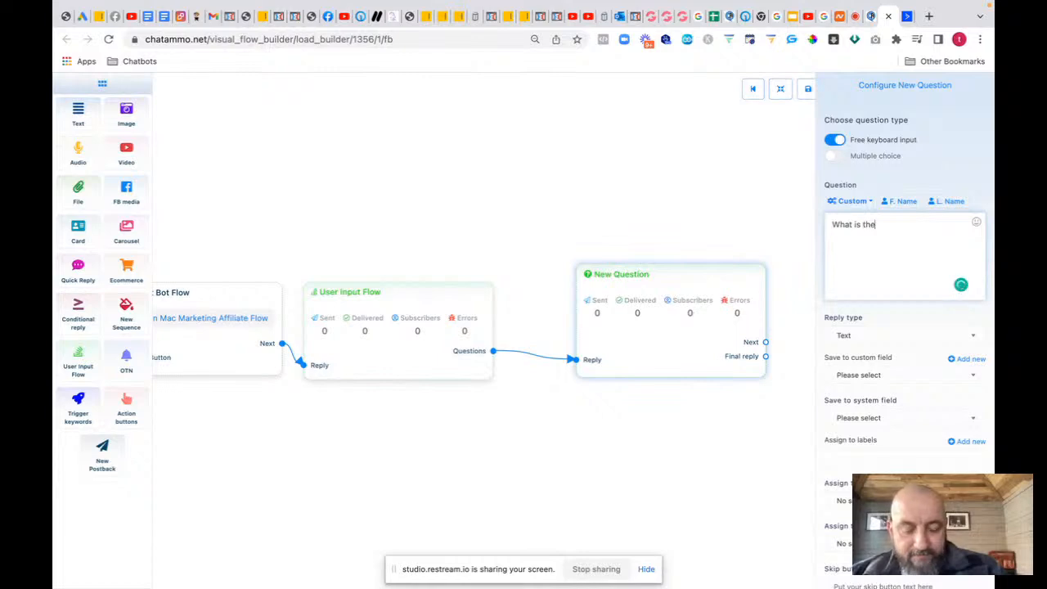
text( best email)
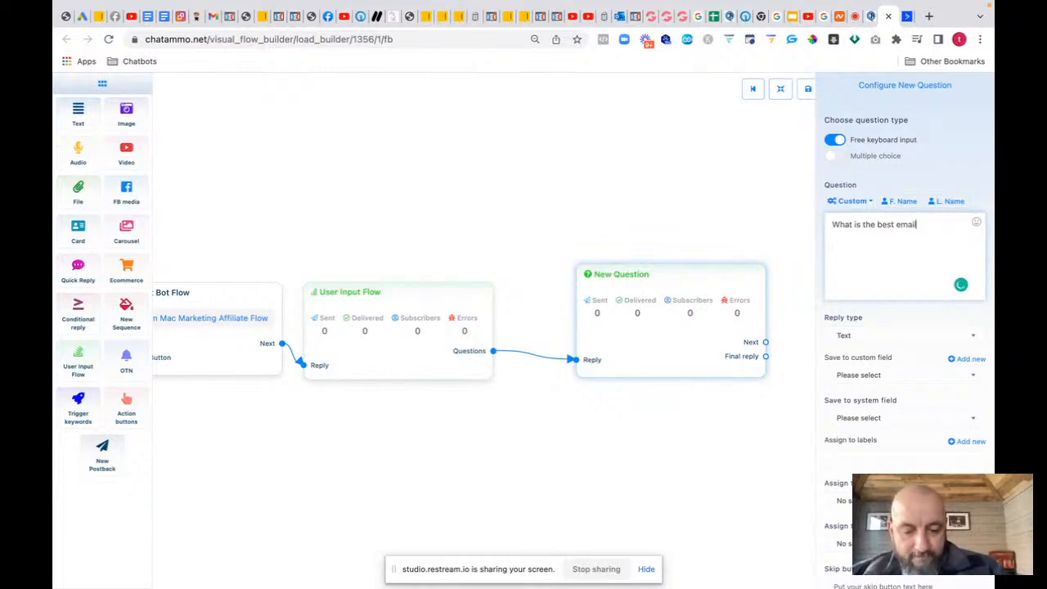
text( to send y)
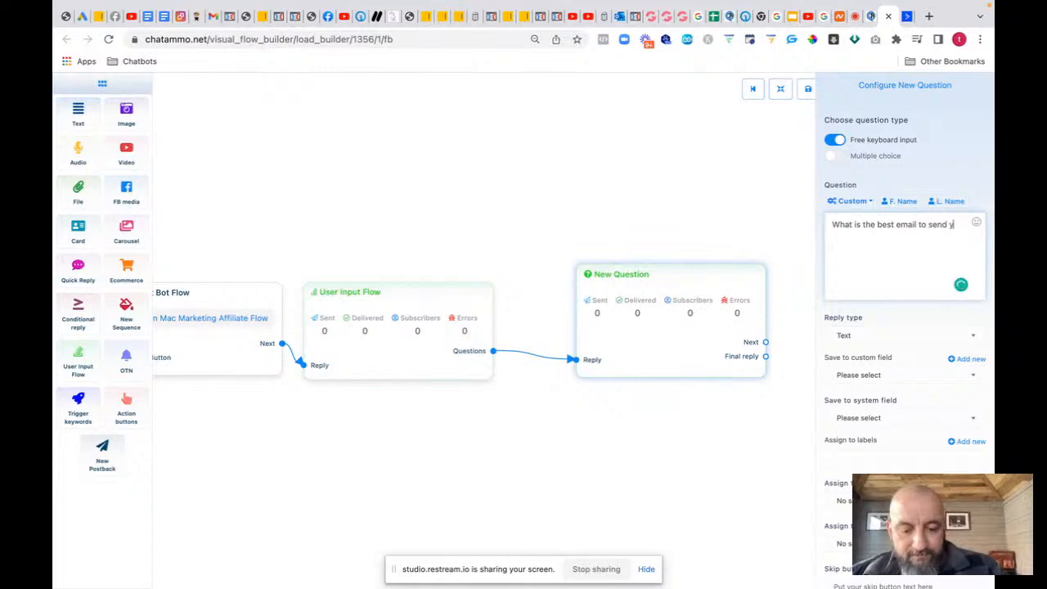
text(ou all of your fre)
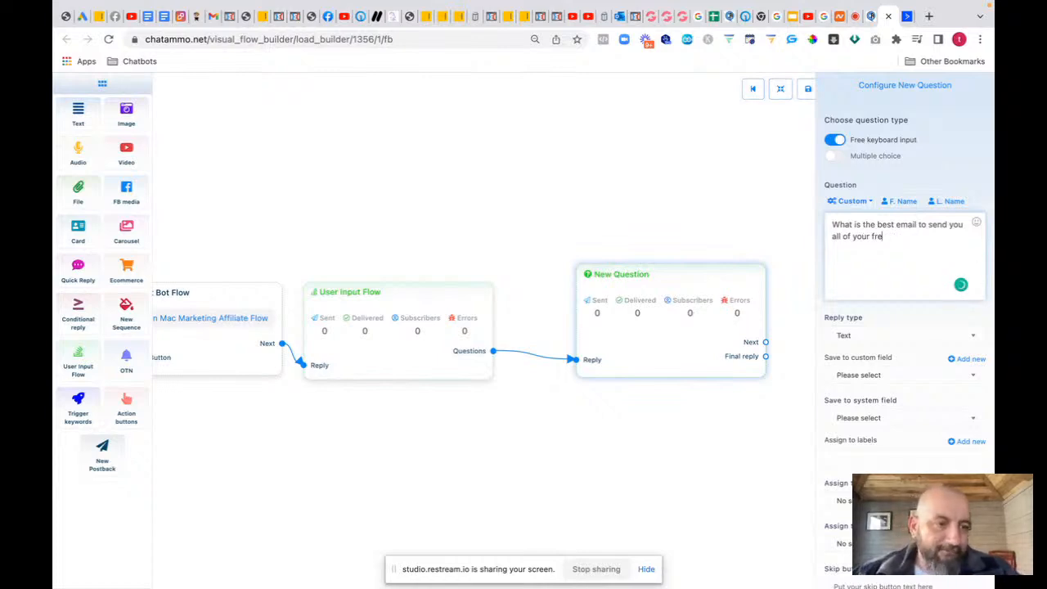
key(BackSpace)
key(BackSpace)
key(BackSpace)
key(BackSpace)
key(BackSpace)
key(BackSpace)
key(BackSpace)
key(BackSpace)
key(BackSpace)
key(BackSpace)
key(BackSpace)
key(BackSpace)
key(BackSpace)
key(BackSpace)
key(BackSpace)
key(BackSpace)
key(BackSpace)
key(BackSpace)
key(BackSpace)
key(BackSpace)
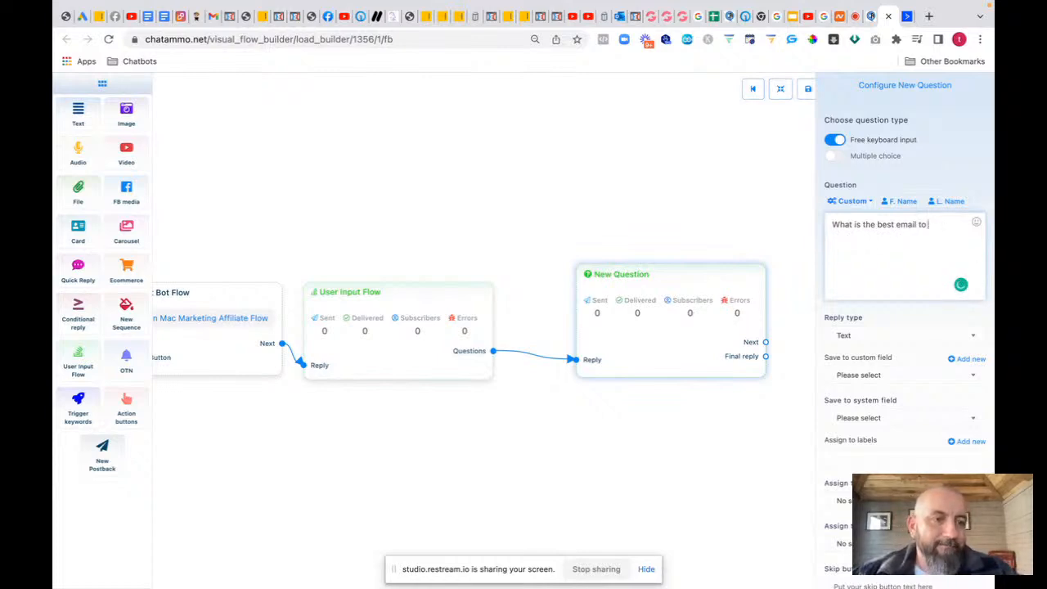
key(BackSpace)
key(BackSpace)
key(BackSpace)
key(BackSpace)
key(BackSpace)
key(BackSpace)
key(BackSpace)
key(BackSpace)
key(BackSpace)
key(BackSpace)
key(BackSpace)
key(BackSpace)
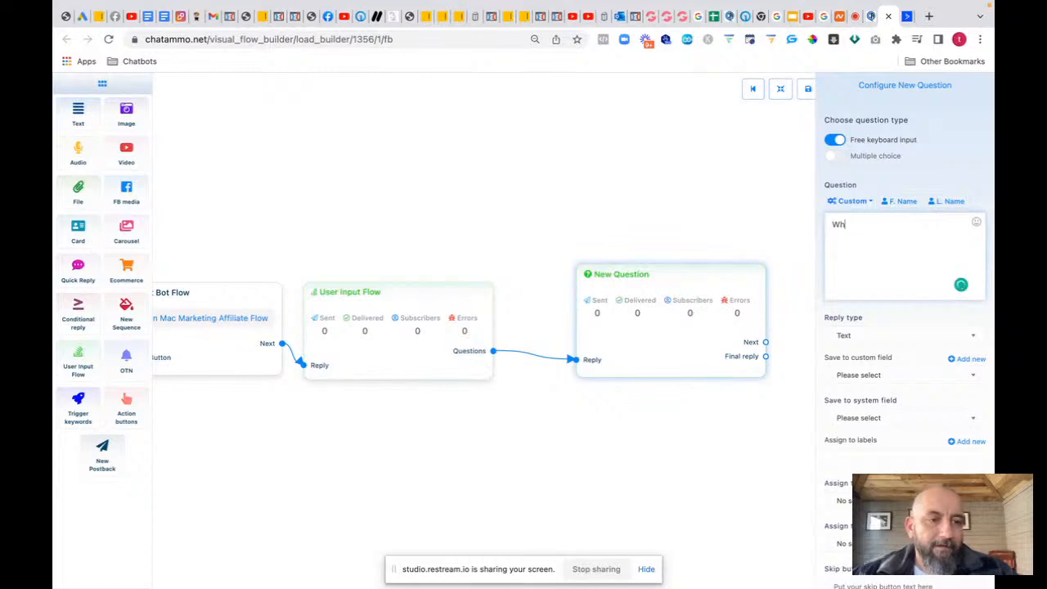
key(BackSpace)
key(BackSpace)
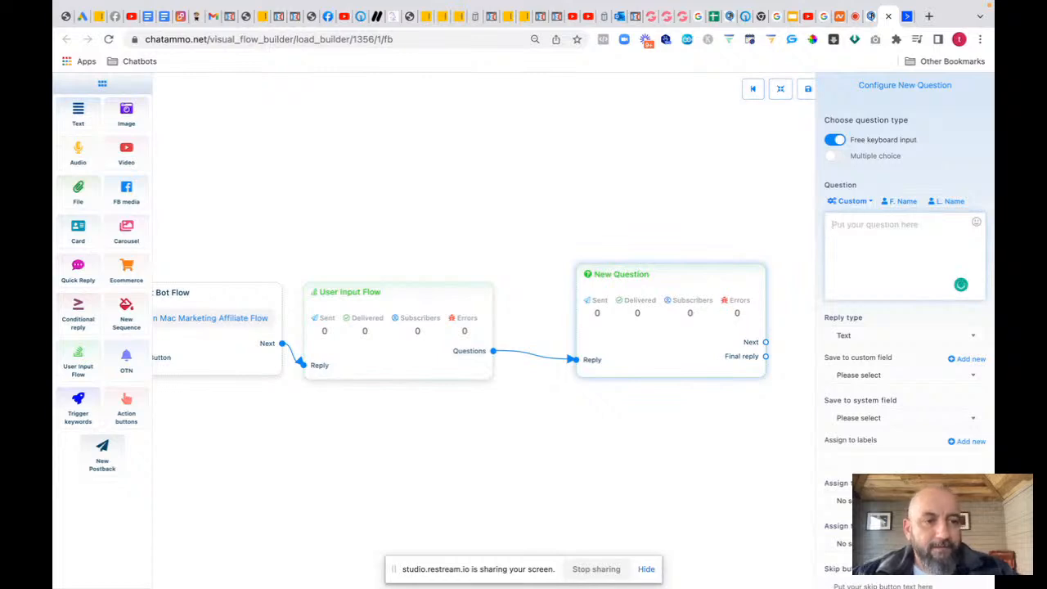
Step: Write the question: 'hi' plus the first-name placeholder, a thank-you, and a request for their best email for the training course
click(898, 203)
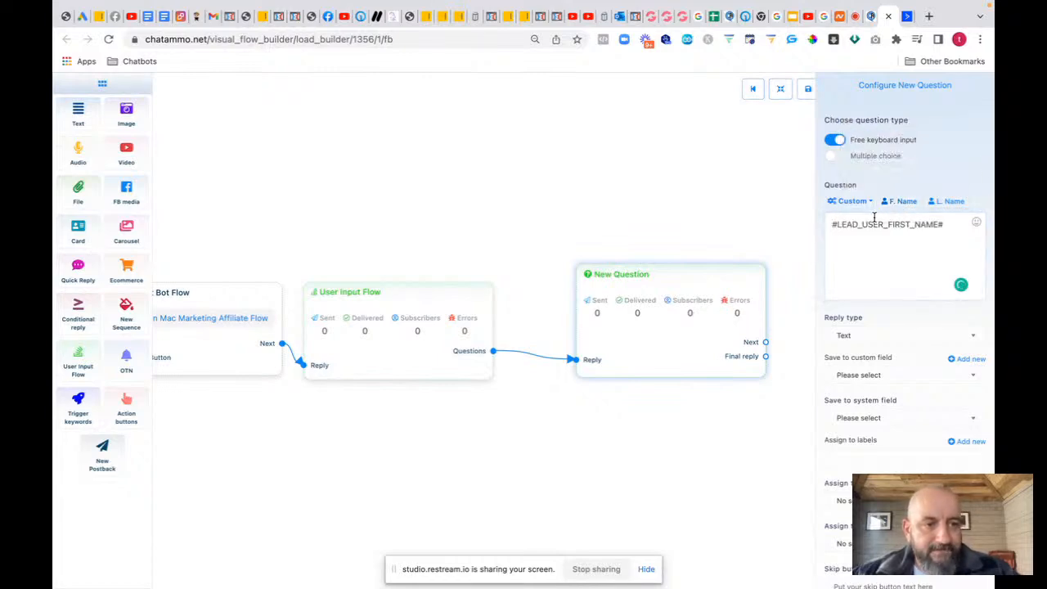
click(832, 224)
text(hi)
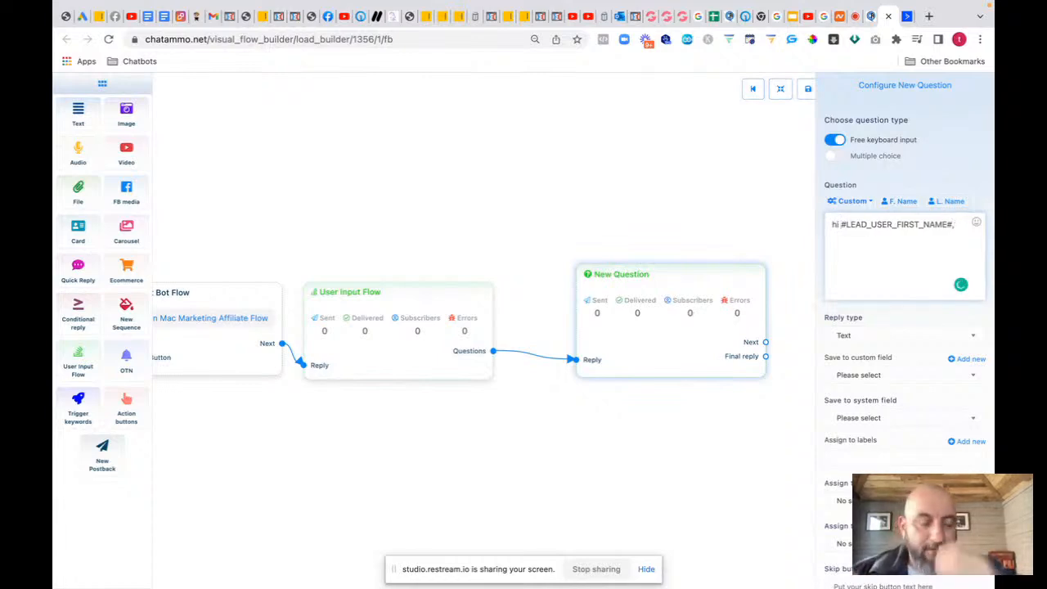
key(Return)
text(Thank)
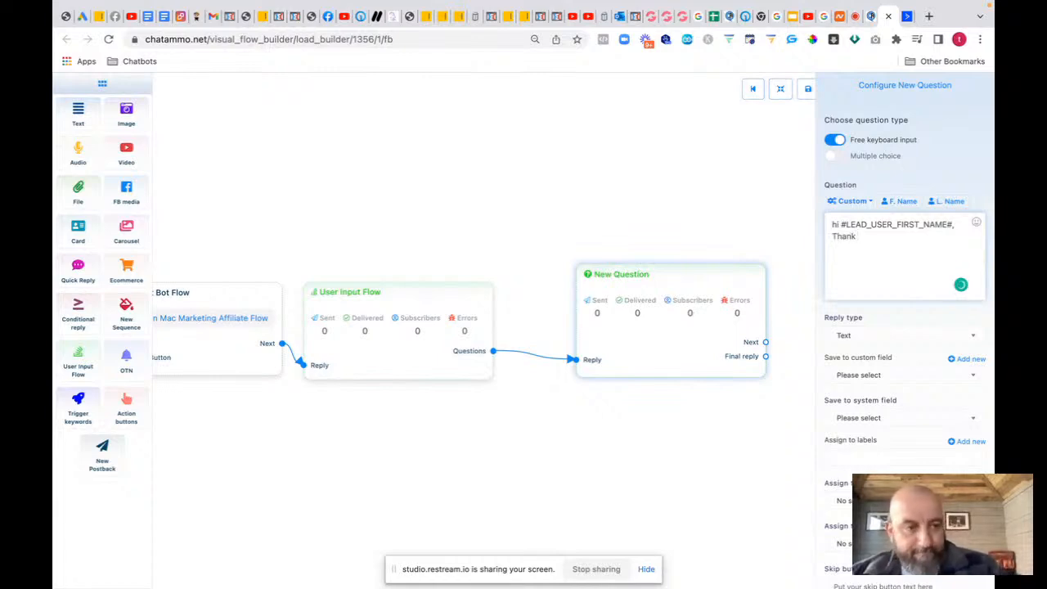
text( you for joining us.)
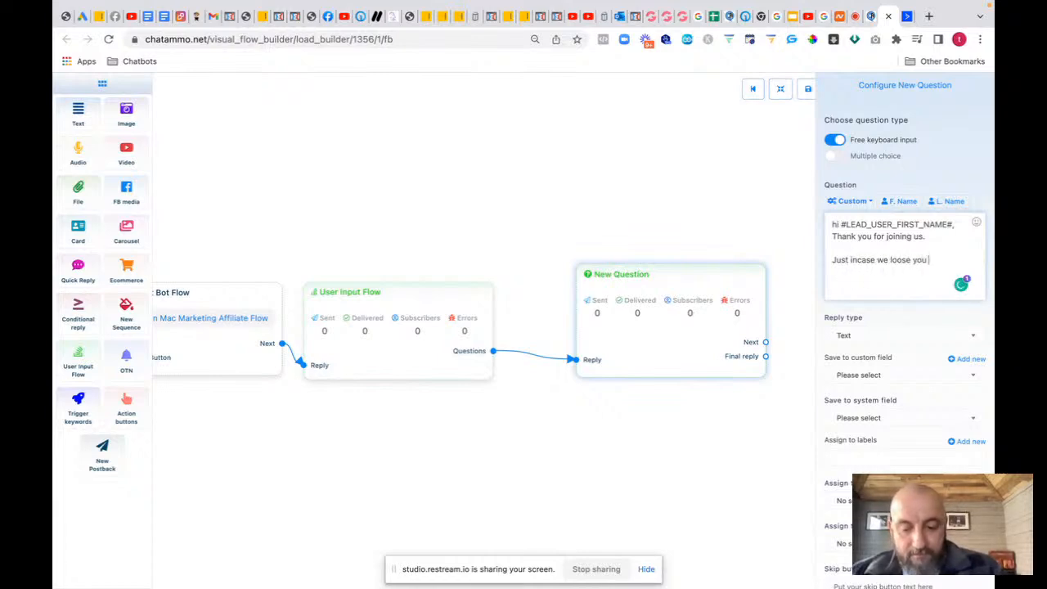
text(what is you)
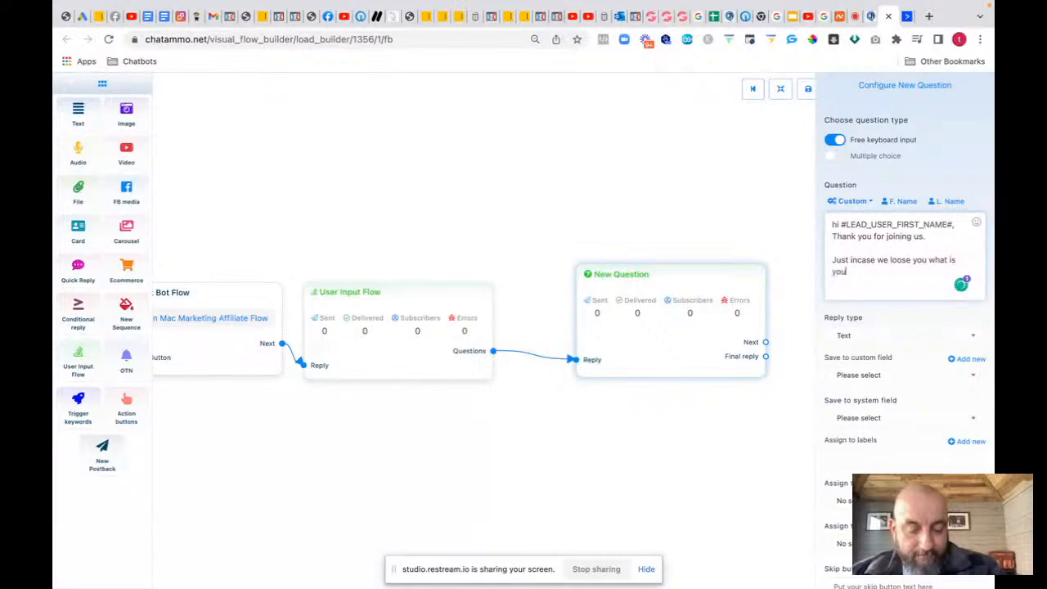
text(r best email)
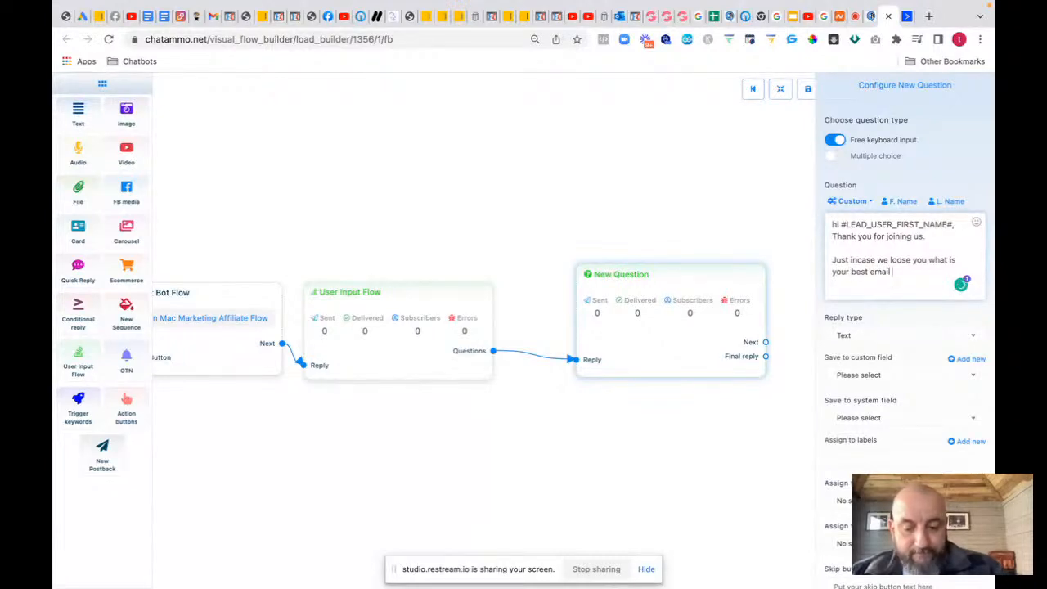
text( address so)
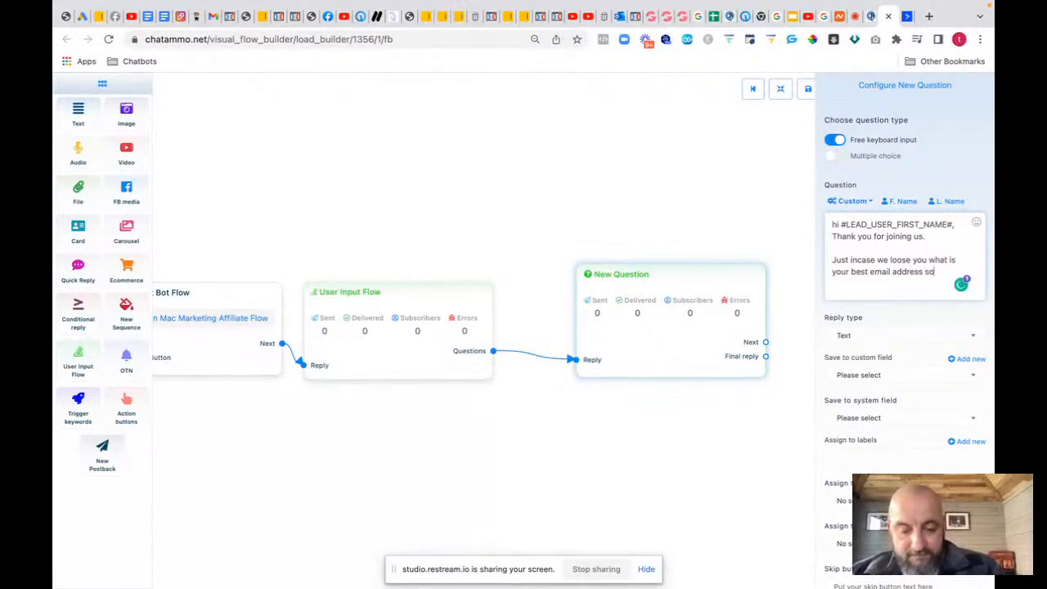
text( we can send you access)
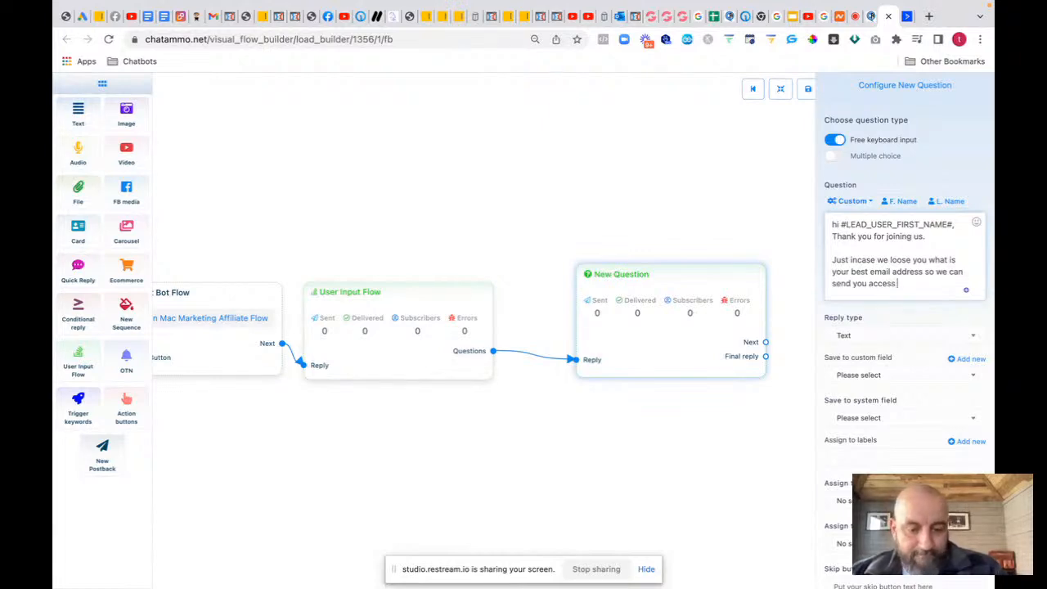
text(rai)
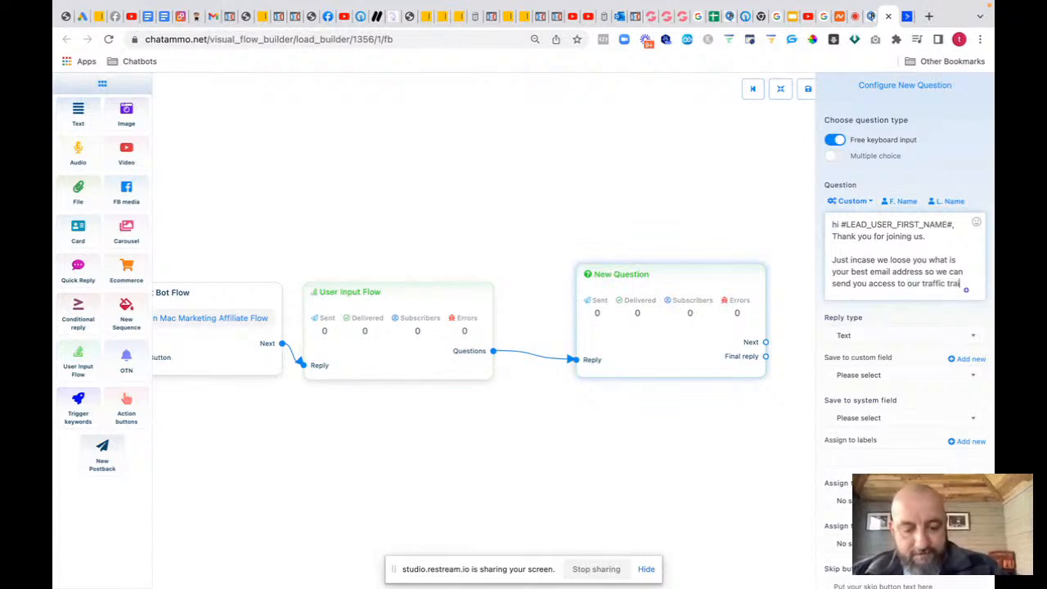
text(ning course)
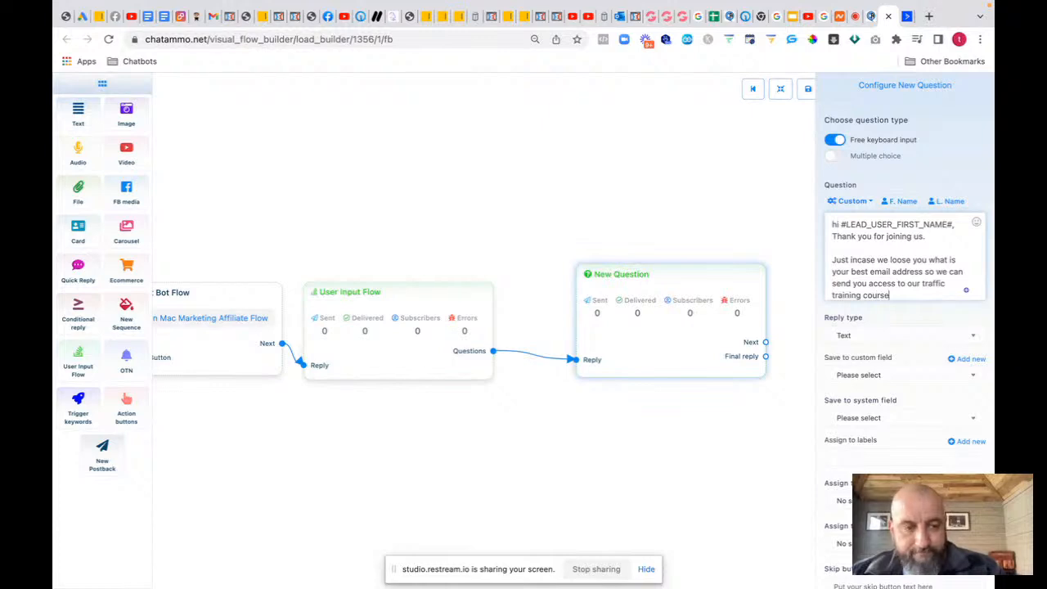
Step: Set the reply type to Email, correct 'loose' to 'lose', and attach an email quick-reply
click(875, 337)
click(847, 413)
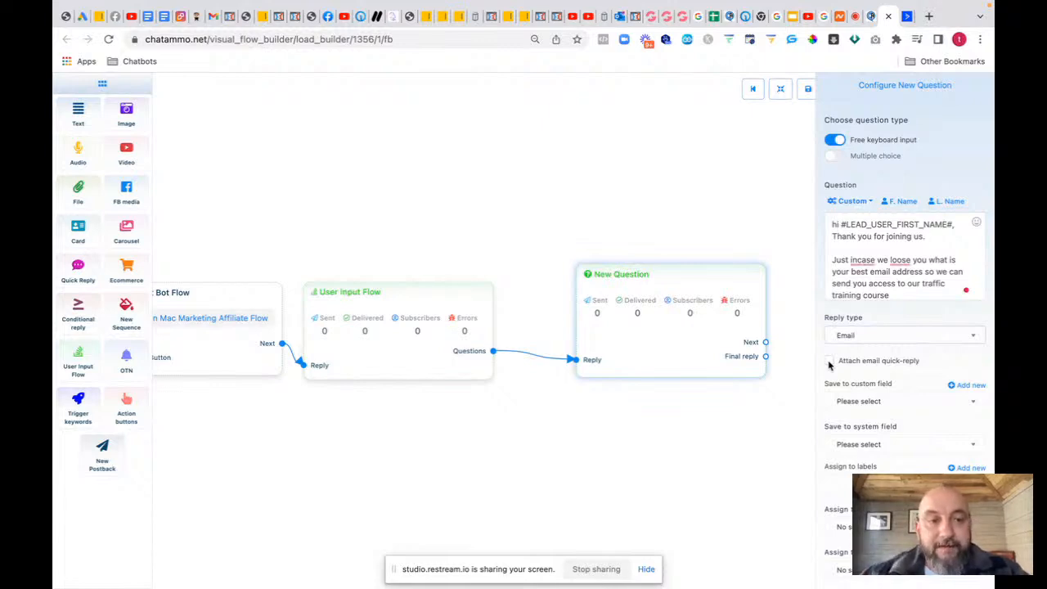
click(899, 260)
click(883, 289)
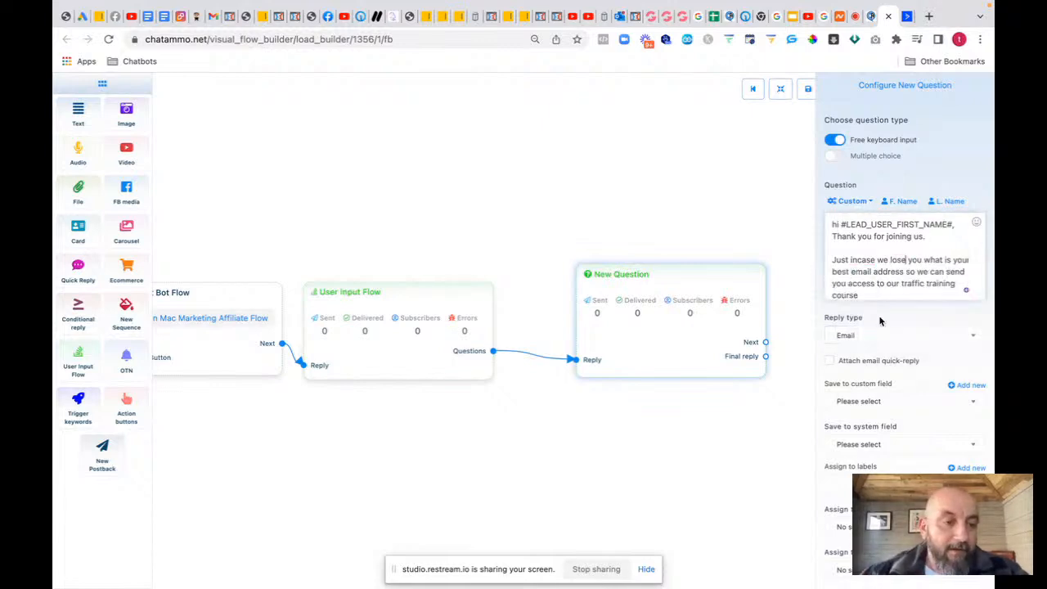
click(830, 361)
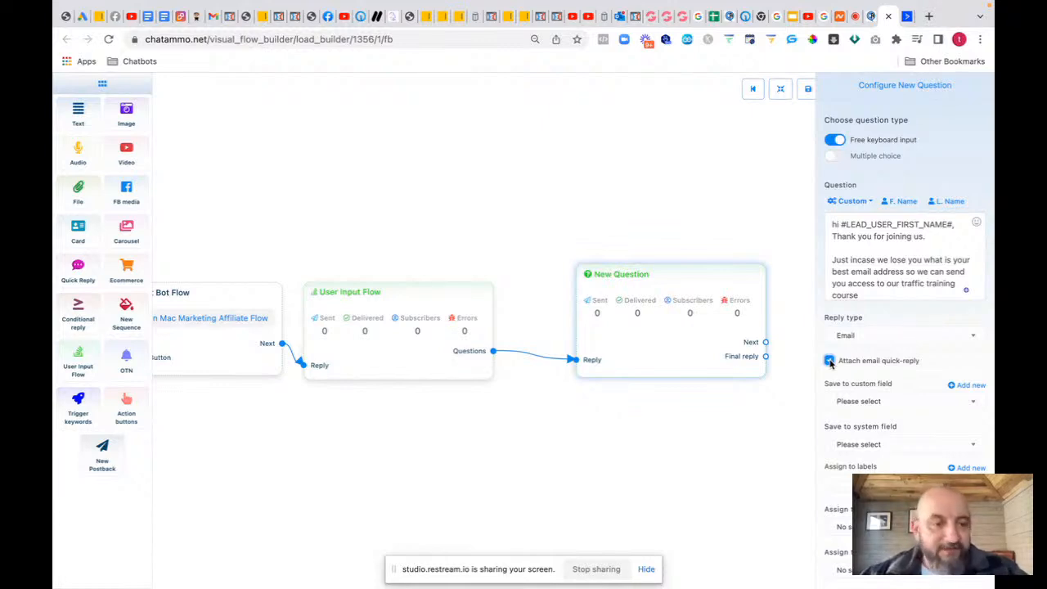
Step: Save answers to the Email custom field and the Email system field, leaving the sequence unassigned
click(851, 400)
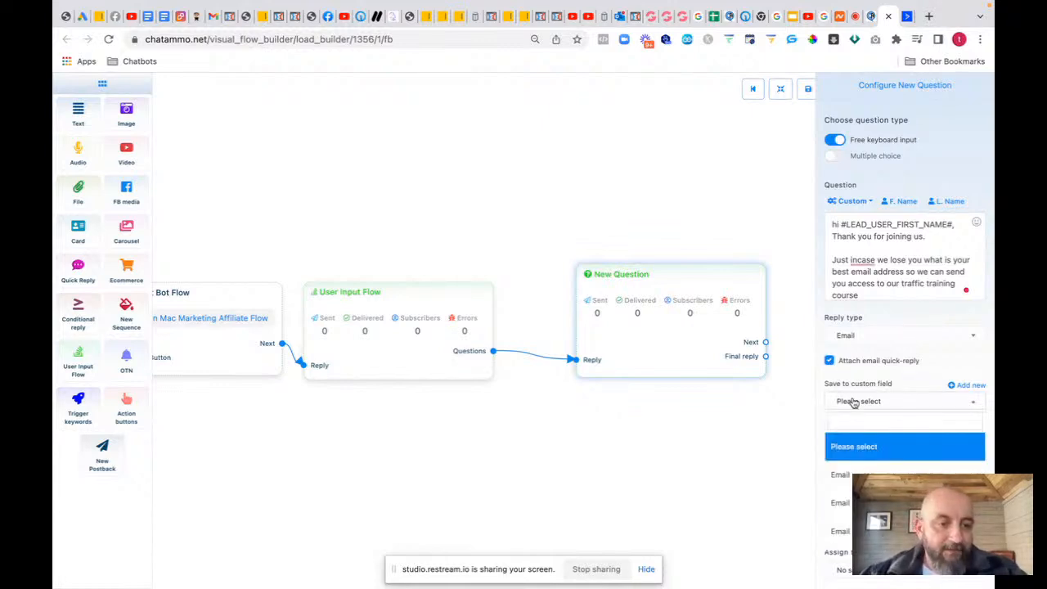
click(850, 470)
click(876, 444)
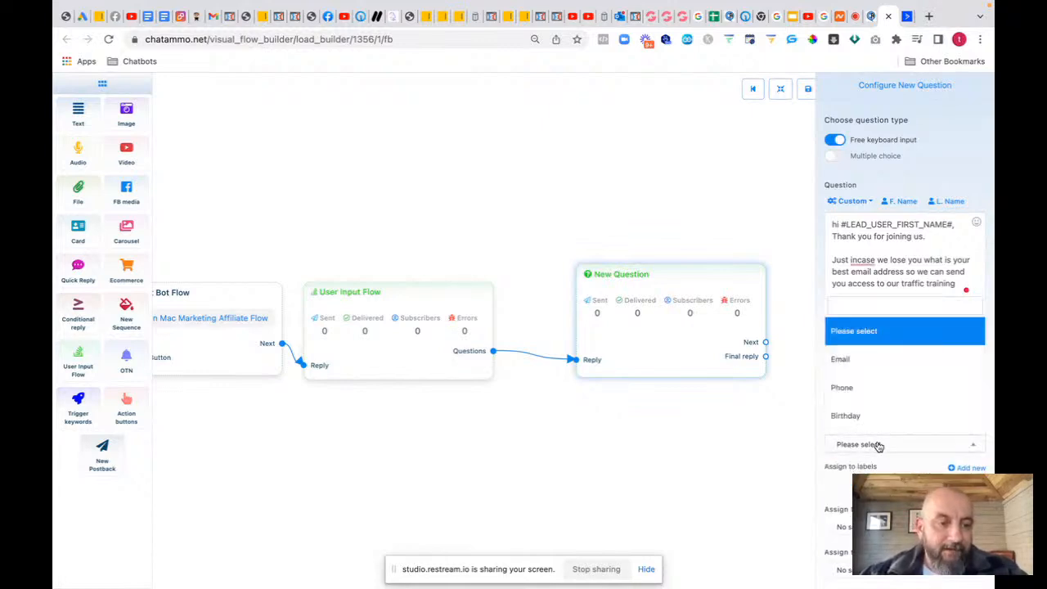
click(856, 359)
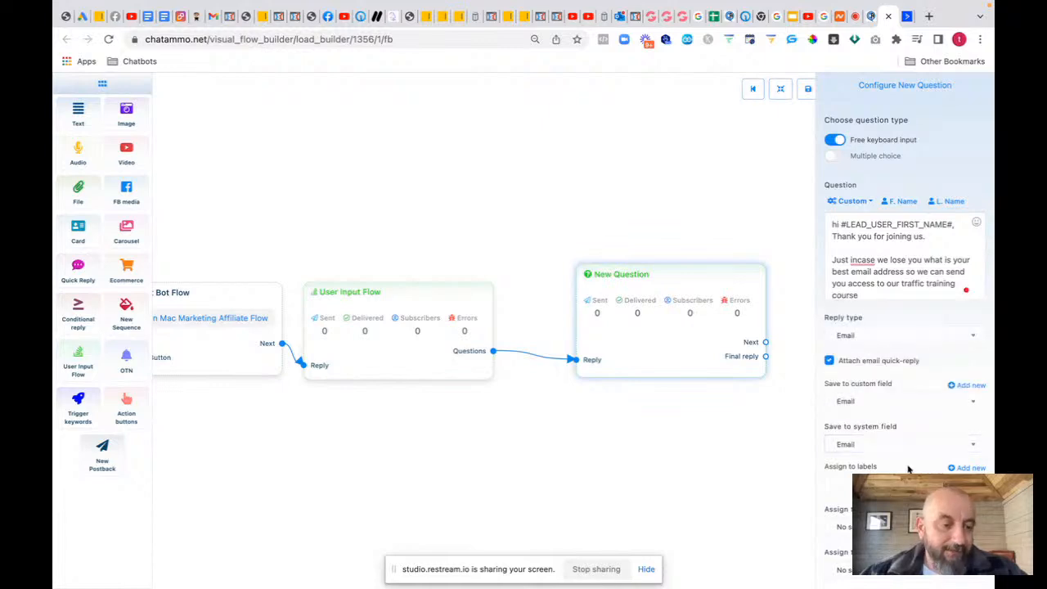
scroll(908, 468, down, 2)
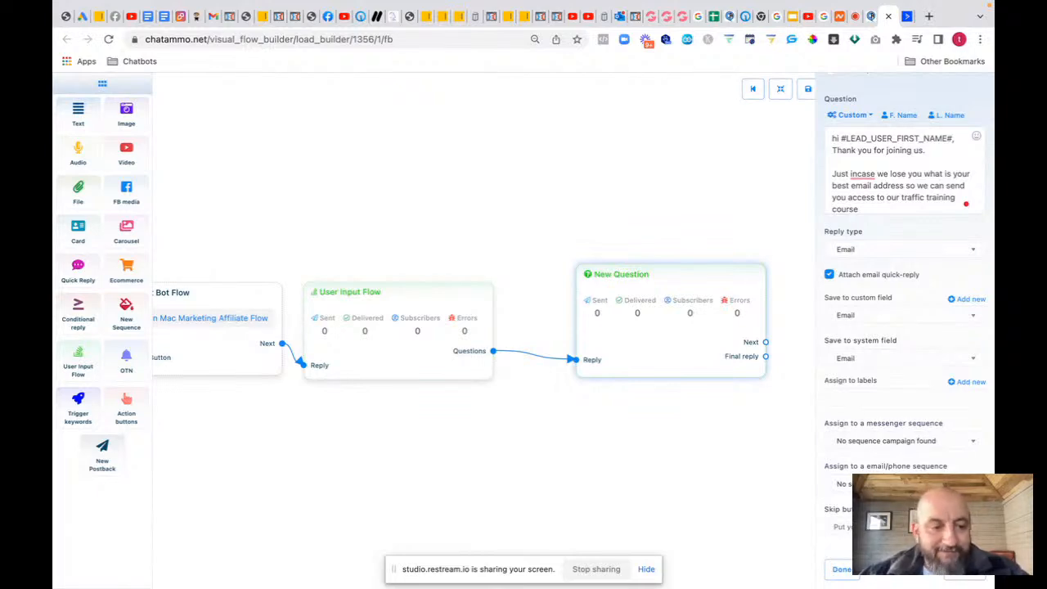
click(904, 441)
click(904, 483)
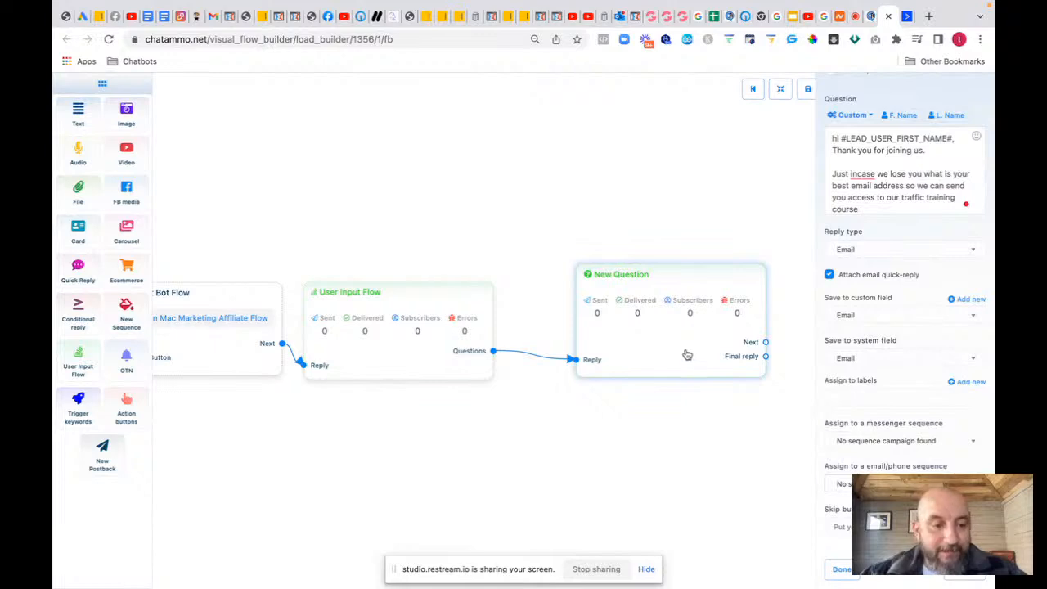
Step: Move the New Question node left and accept the 'in case' spelling fix
drag(687, 355, 619, 362)
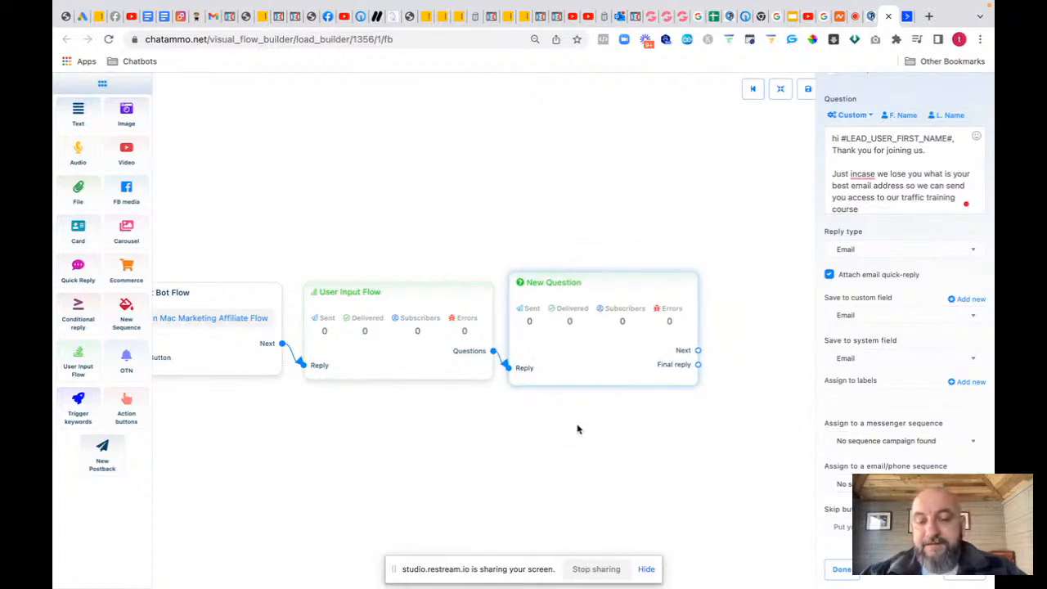
drag(578, 427, 322, 410)
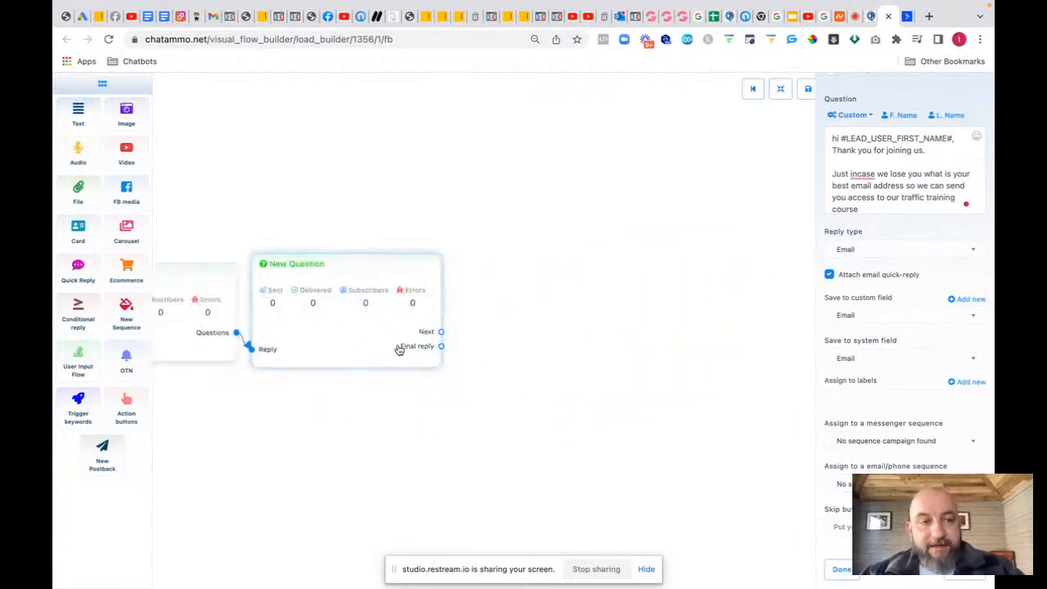
mouse_move(865, 172)
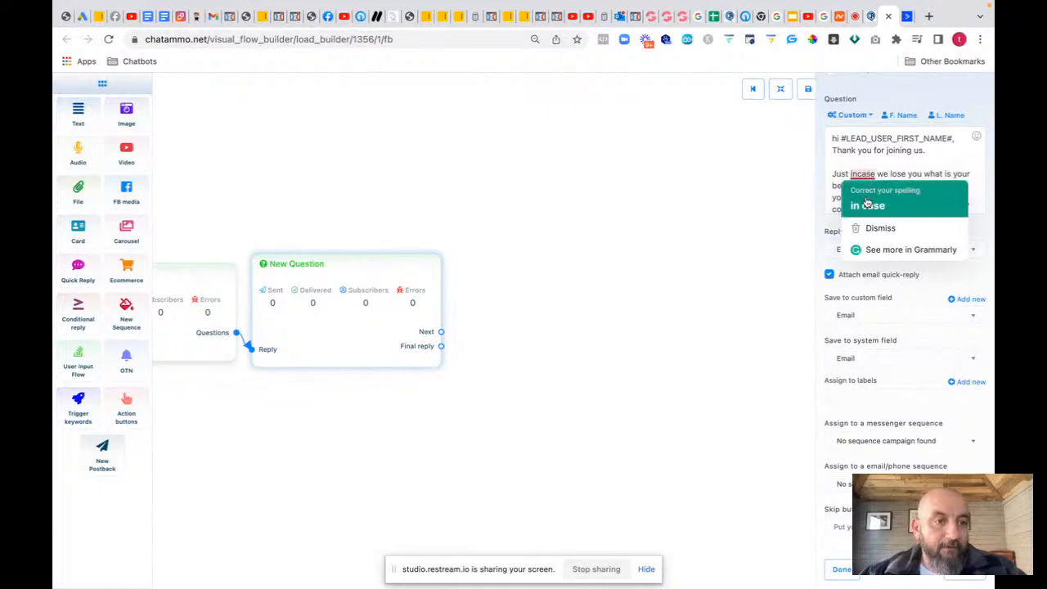
click(868, 202)
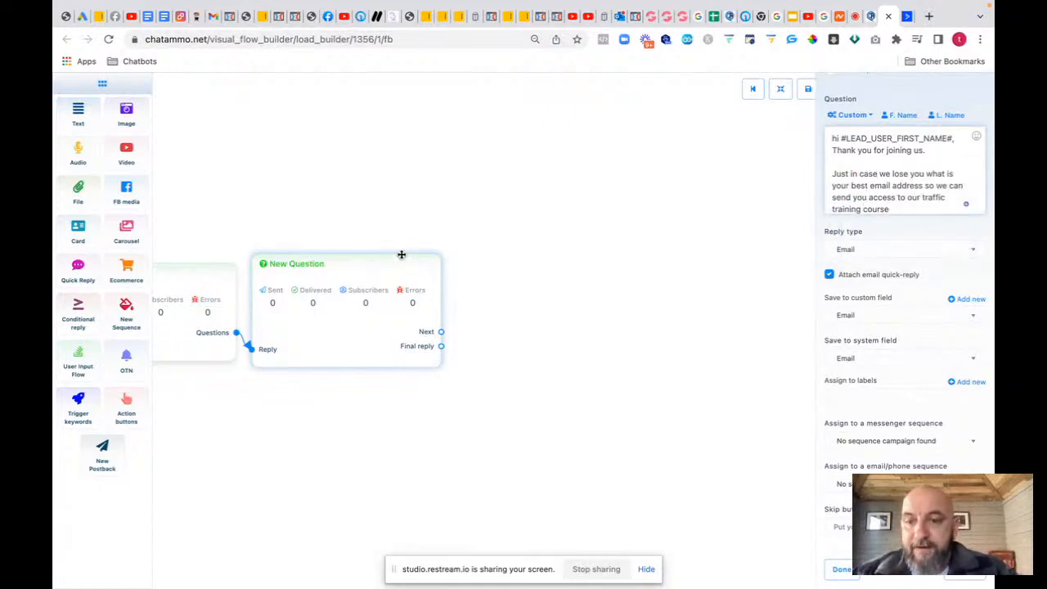
Step: Add a Text block; after both links to it are rejected, add a postback off Final reply
drag(77, 114, 544, 315)
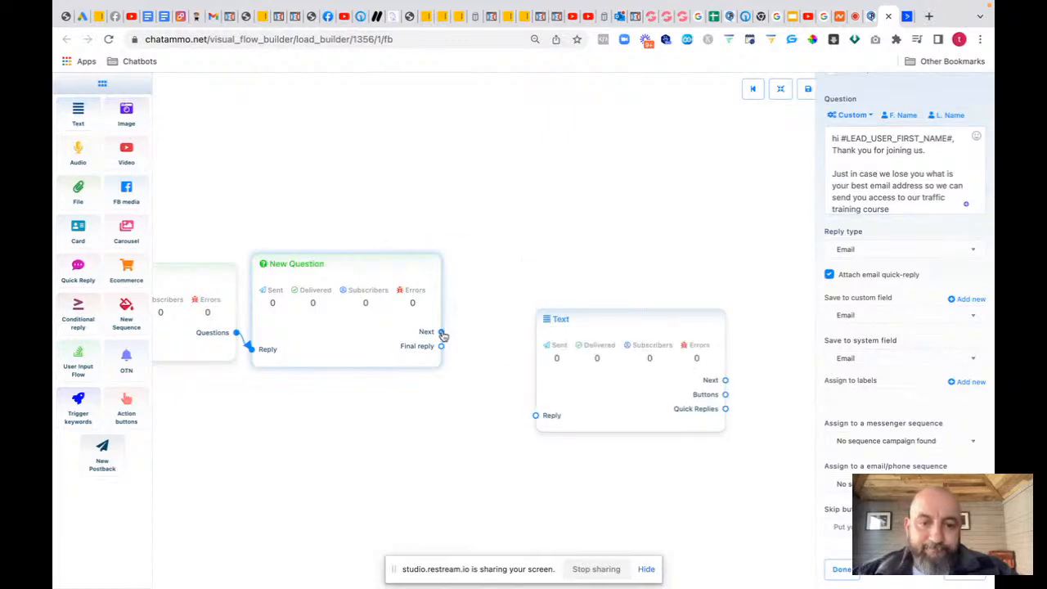
drag(441, 333, 537, 419)
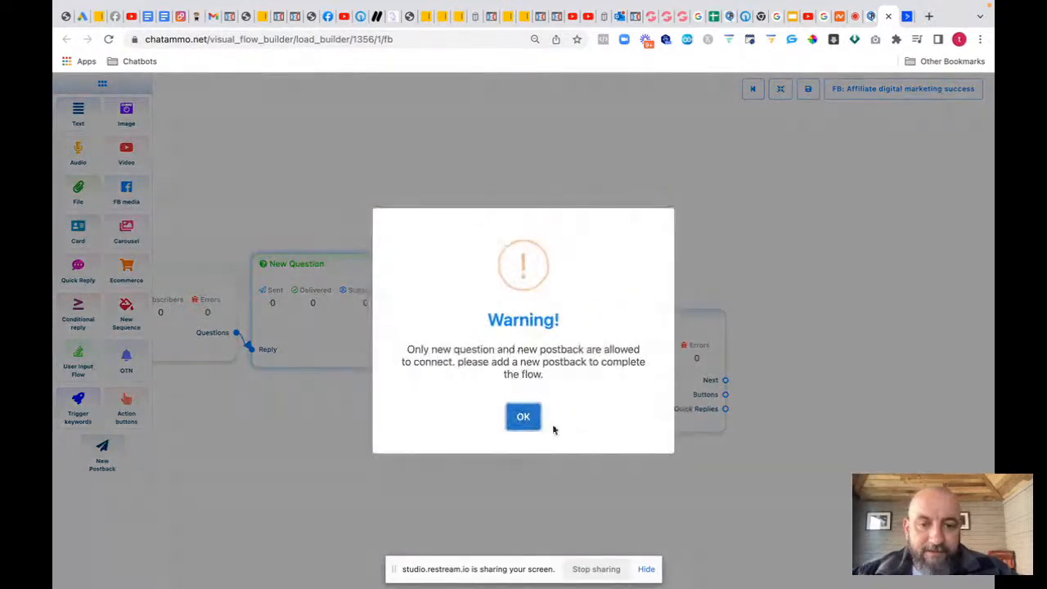
click(523, 417)
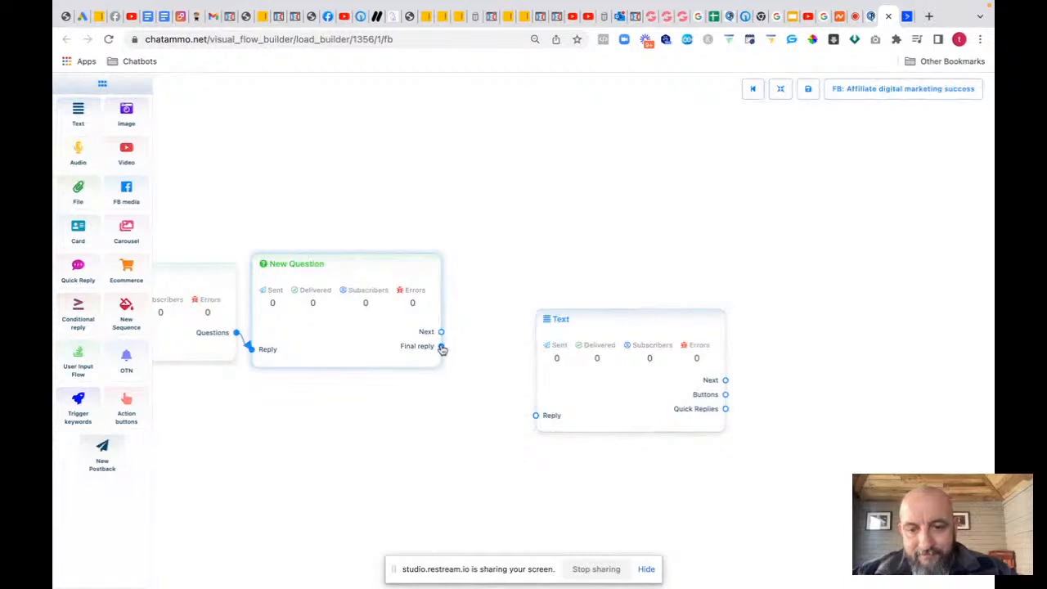
drag(442, 348, 540, 419)
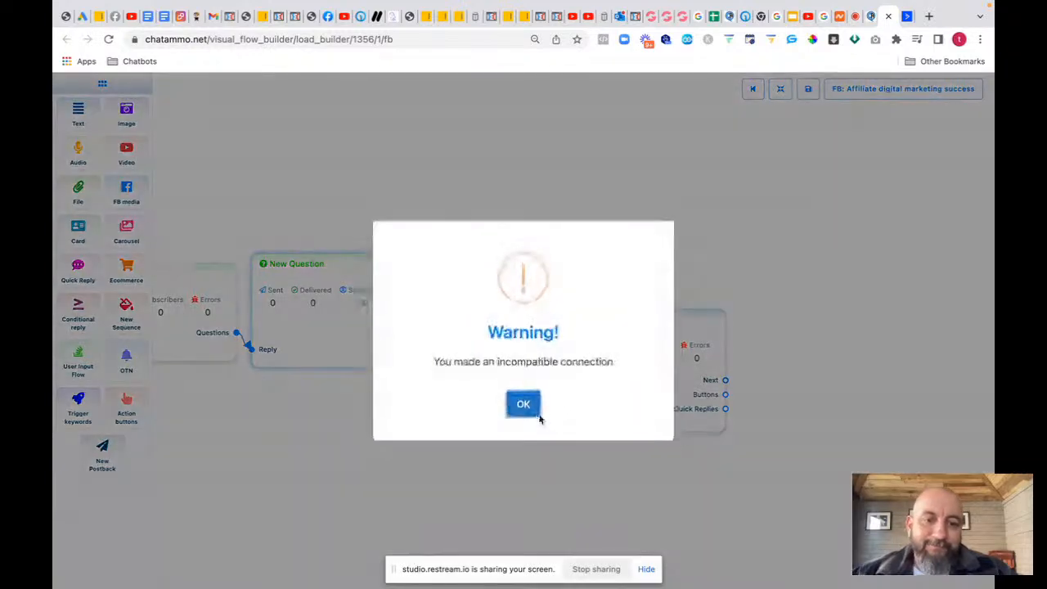
click(533, 413)
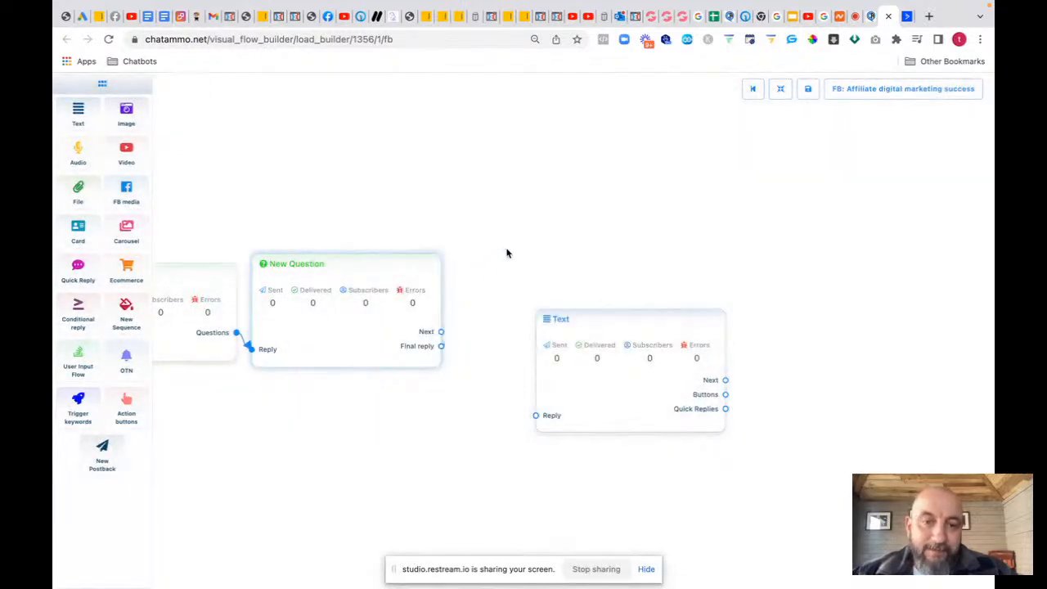
drag(570, 280, 528, 260)
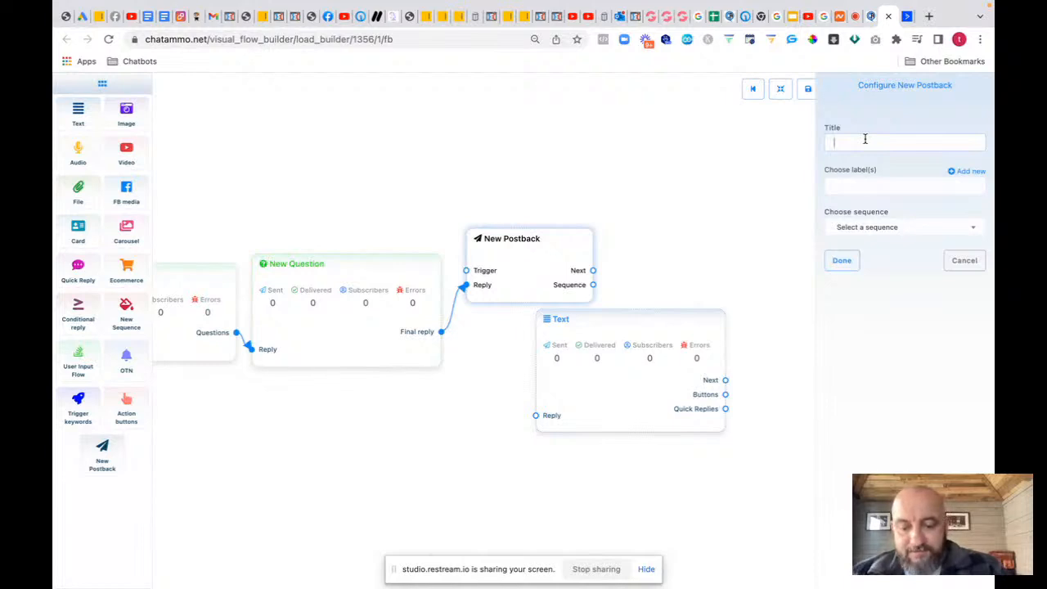
Step: Title the postback 'Got Email Address' and link its Next output into the Text block
text(Got email)
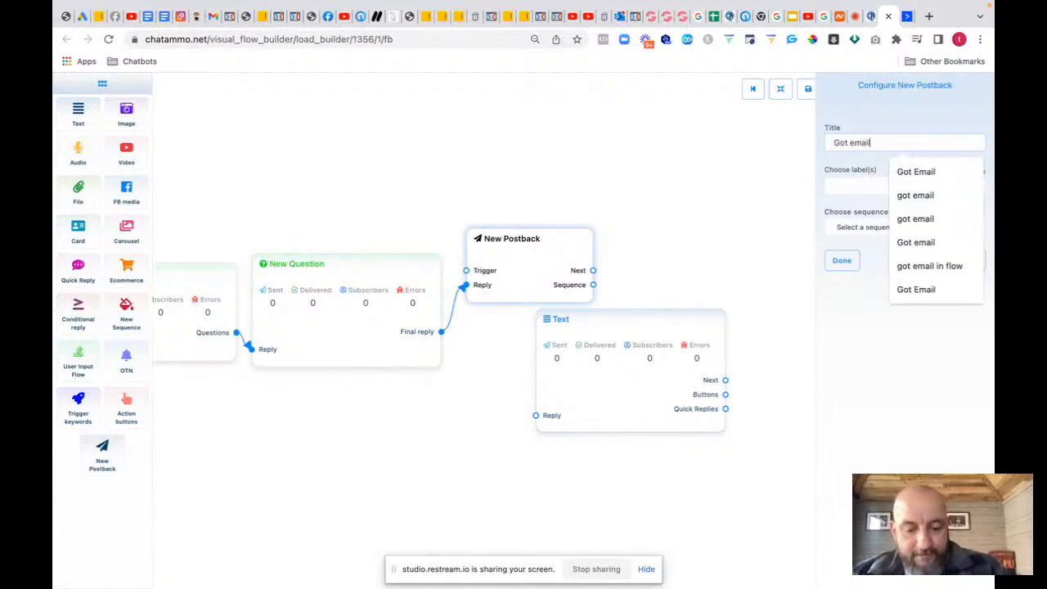
text( address)
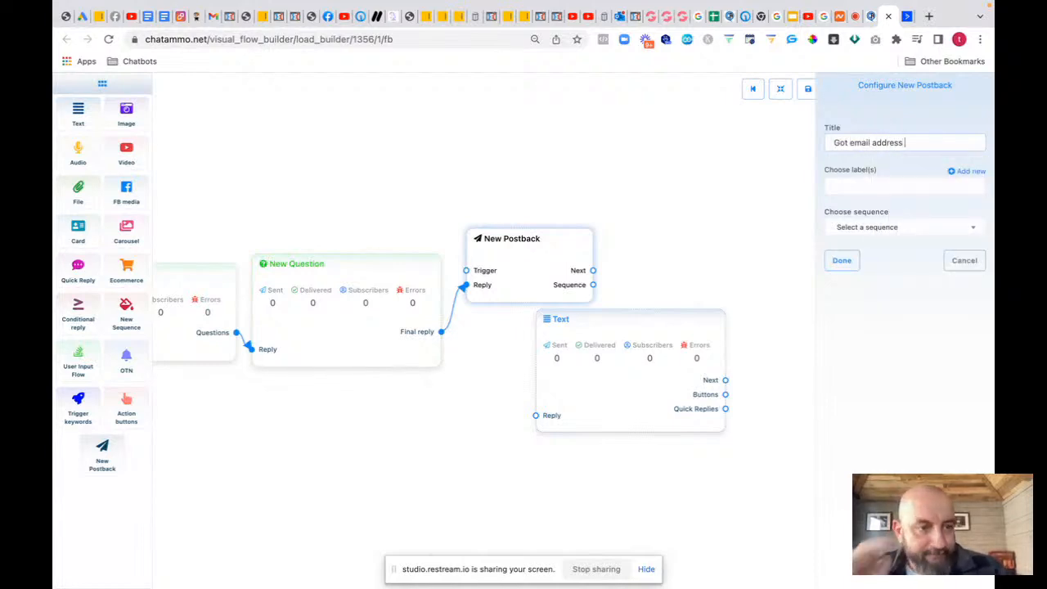
click(876, 227)
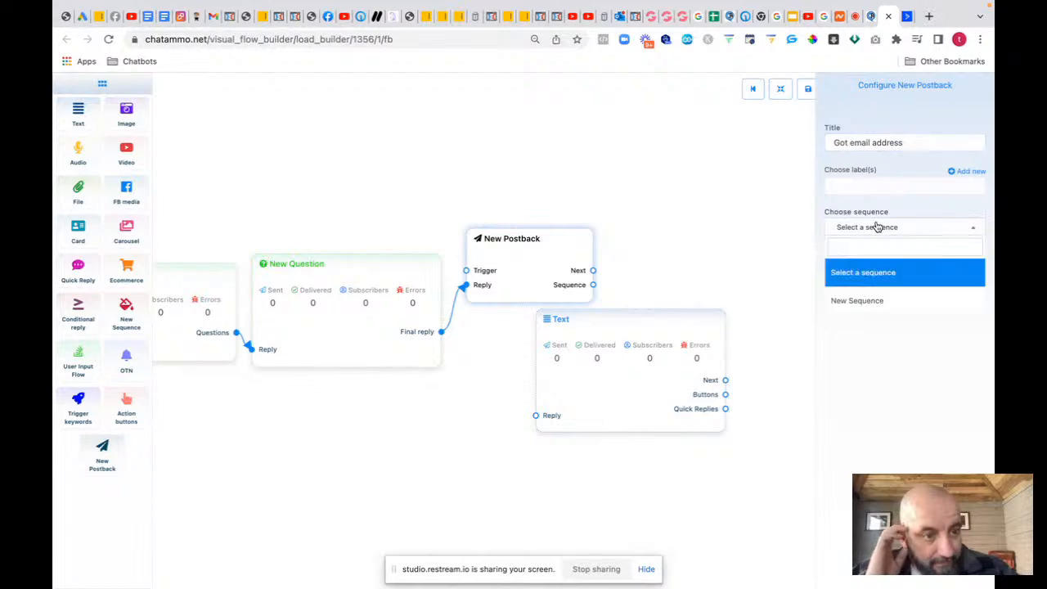
click(904, 205)
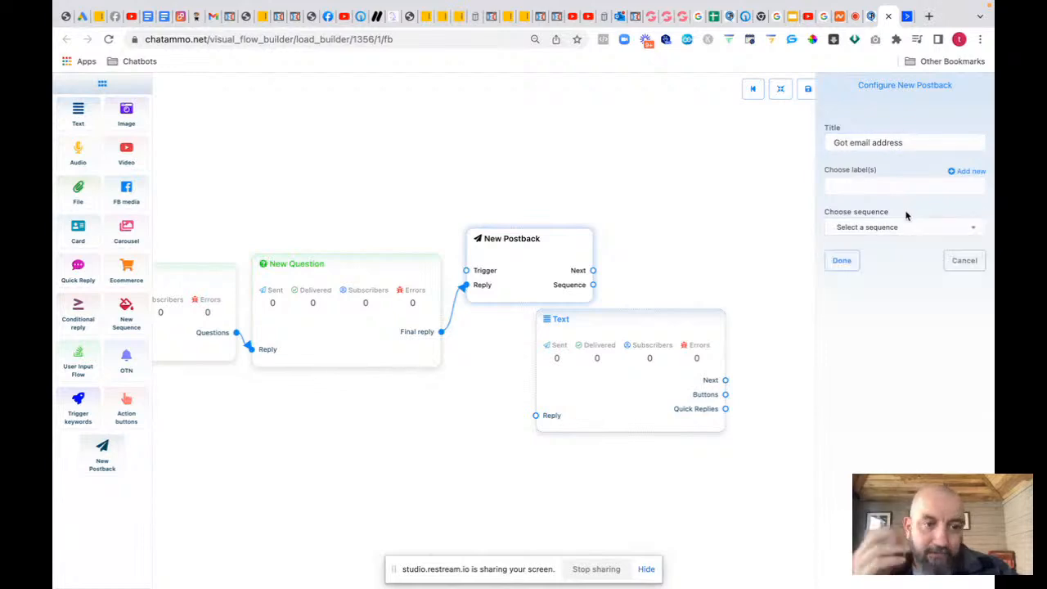
click(846, 261)
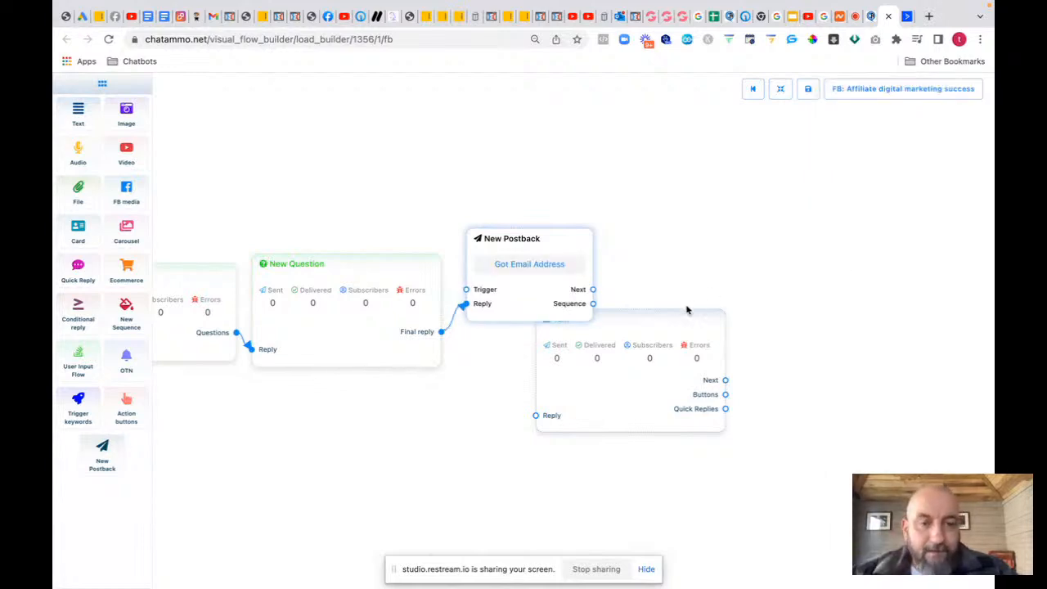
drag(676, 318, 756, 232)
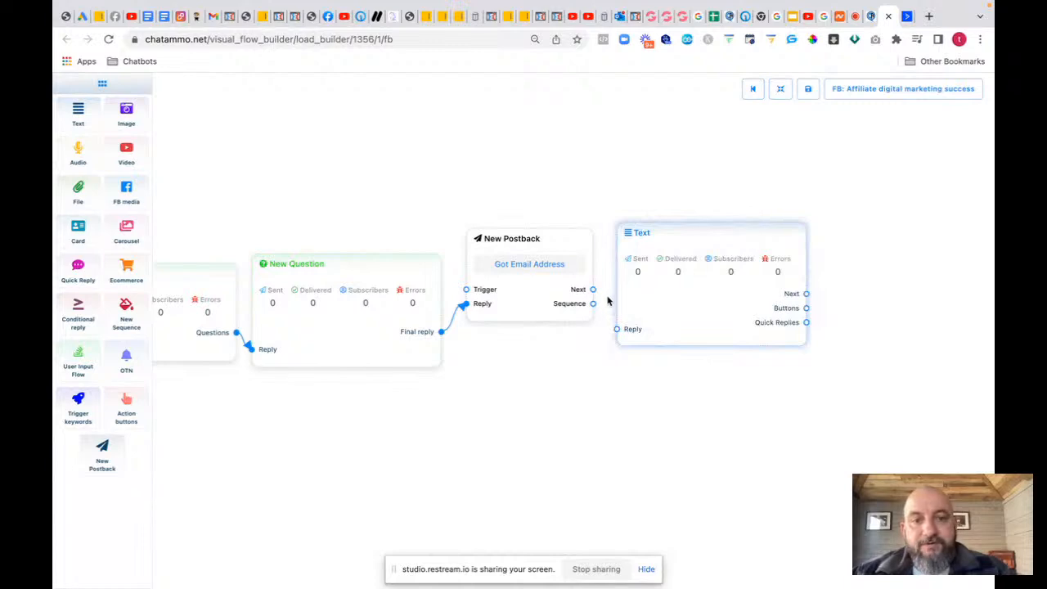
drag(593, 290, 616, 329)
drag(549, 309, 541, 322)
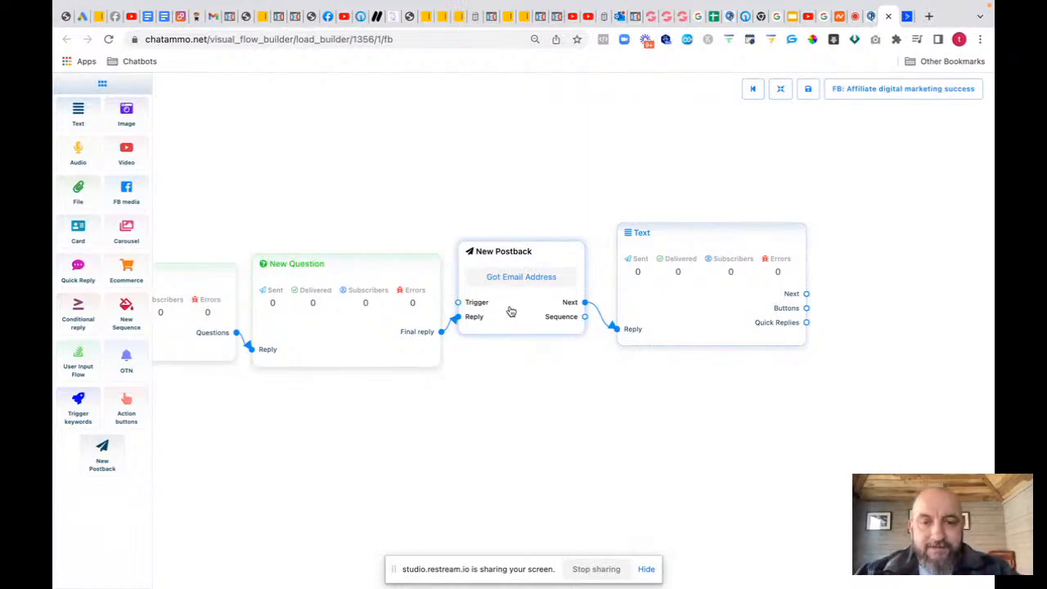
Step: Write the thank-you message asking them to whitelist and search for the sender's email address
double_click(687, 306)
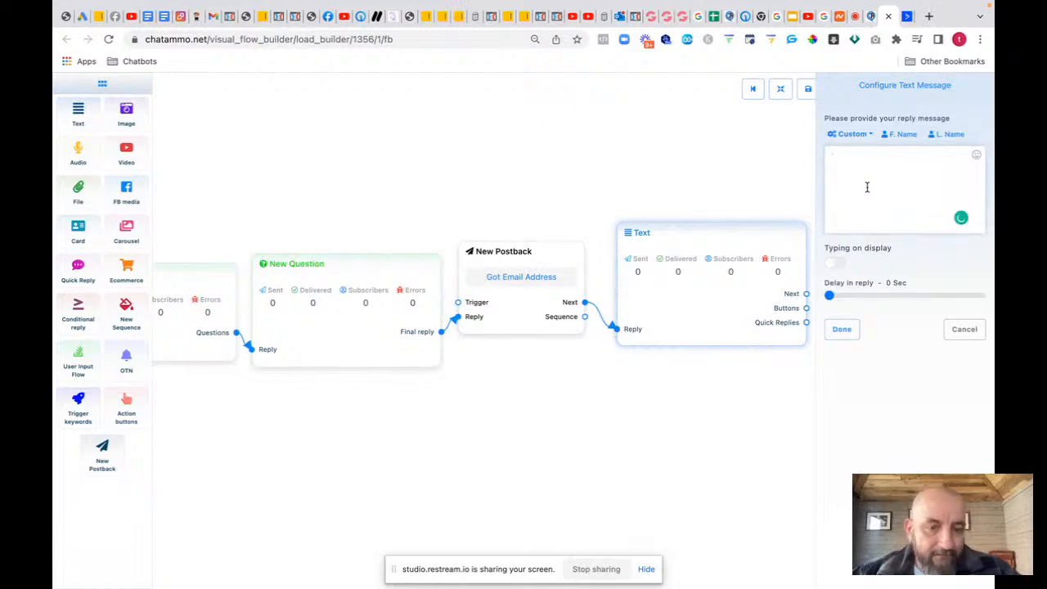
text(Thankyou )
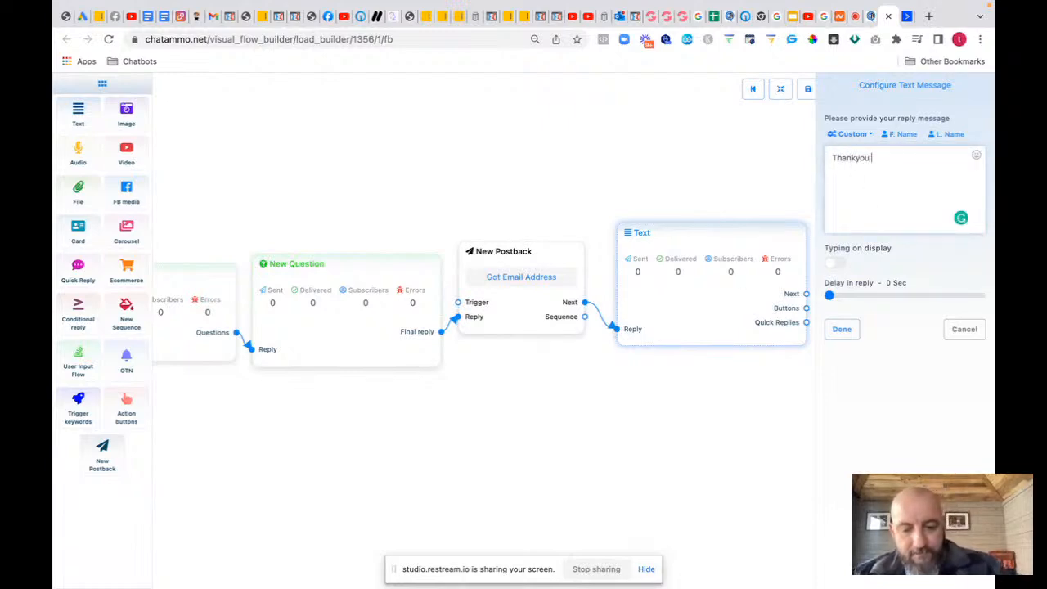
text(for your email, ple)
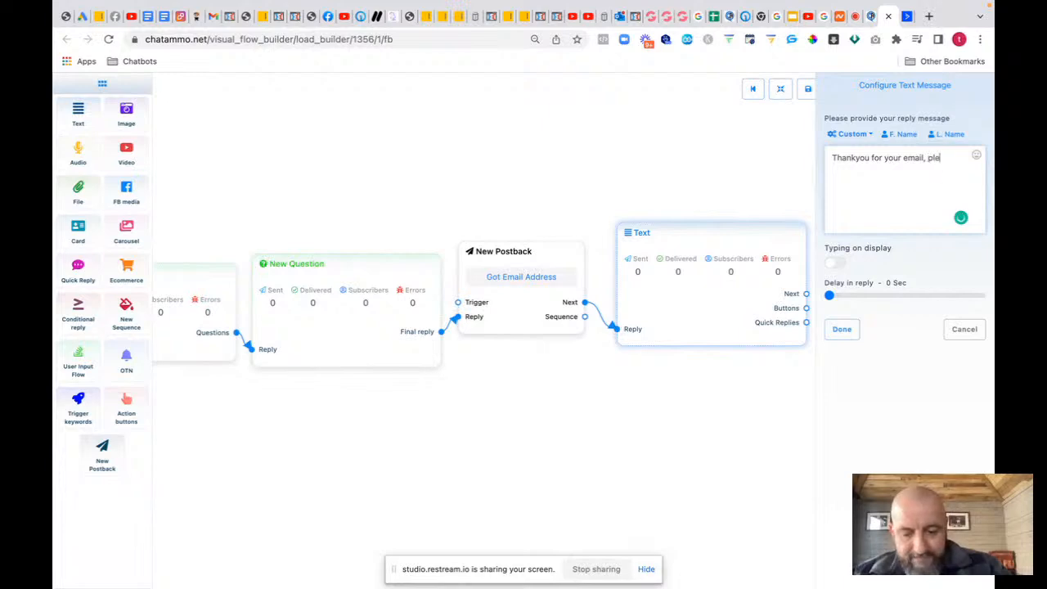
text(ase check your inb)
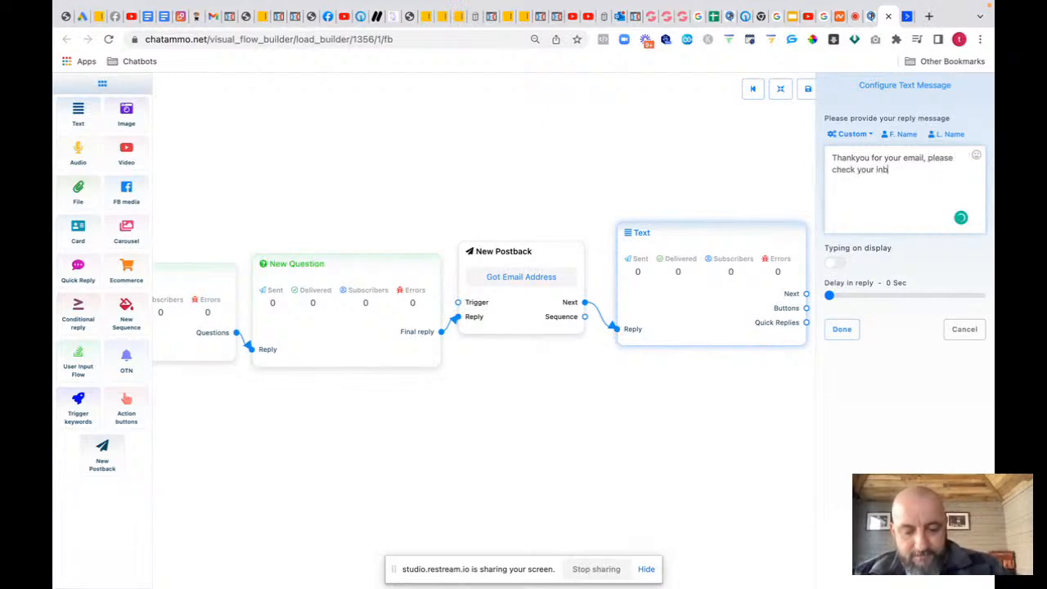
text(ox and whitelist)
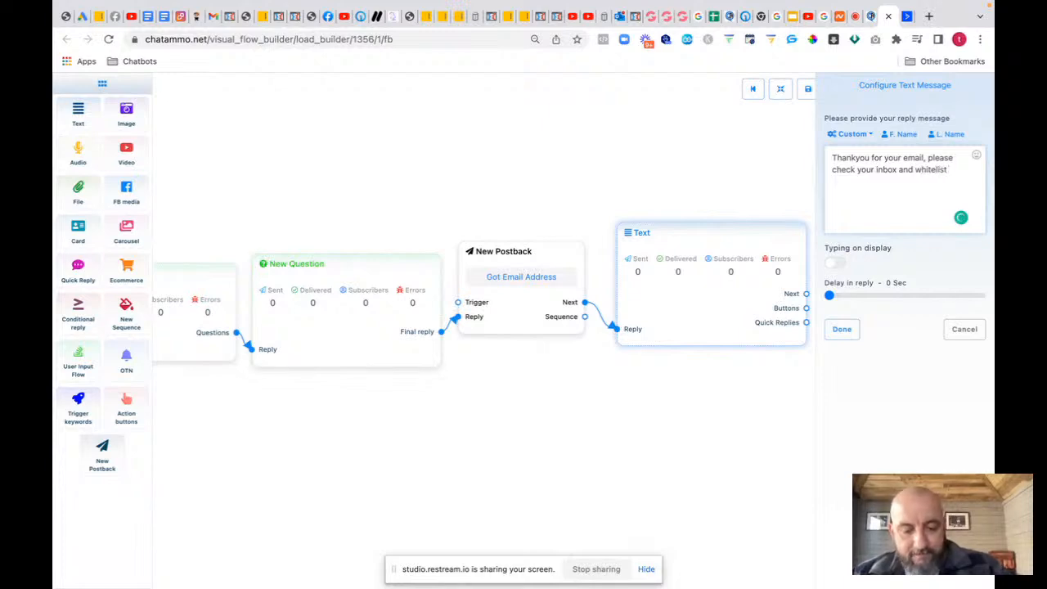
text( our email address,)
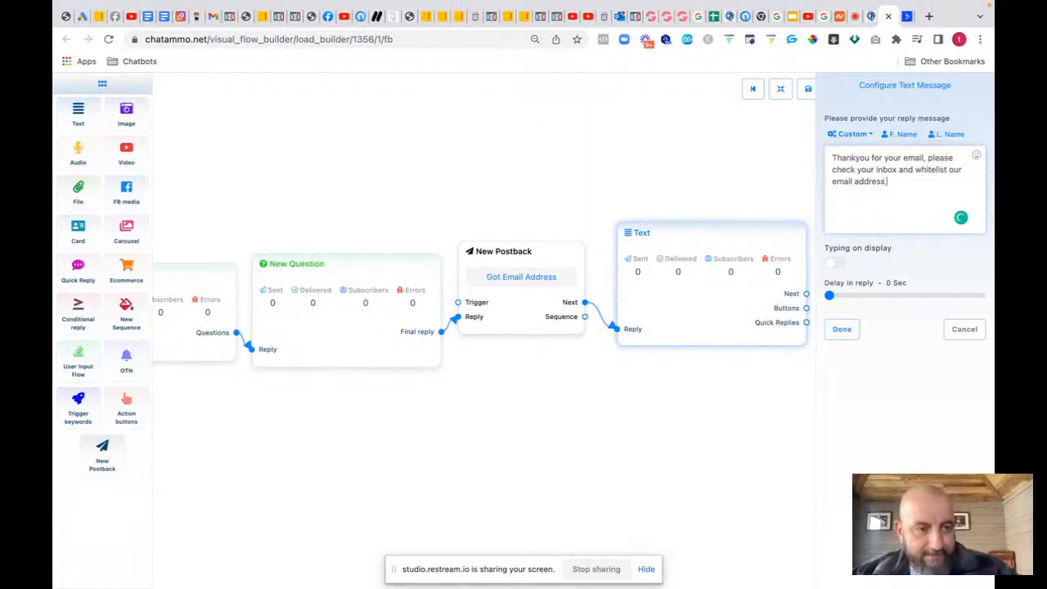
key(Return)
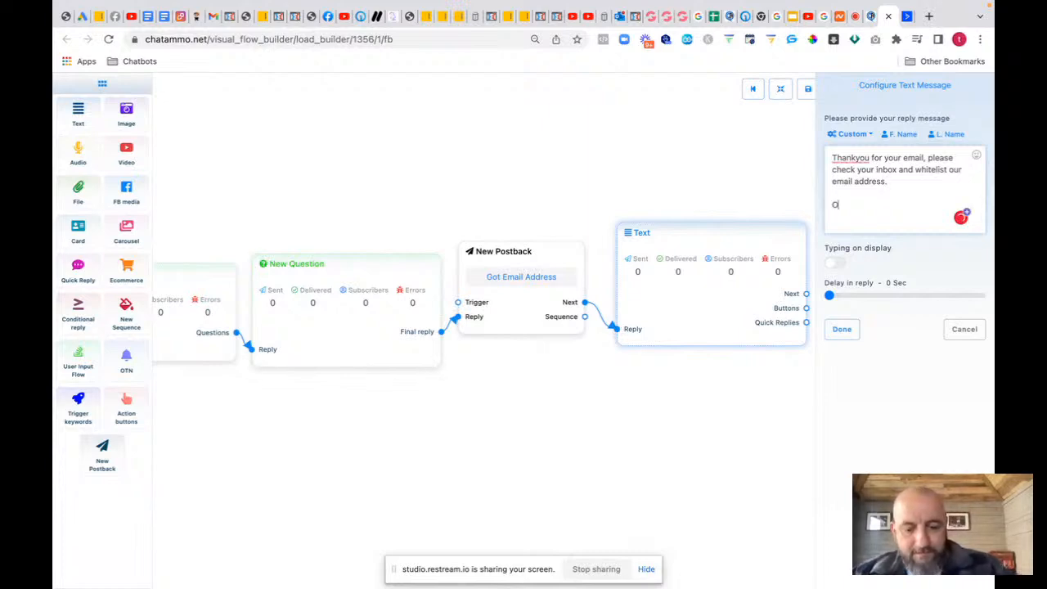
text(Our email)
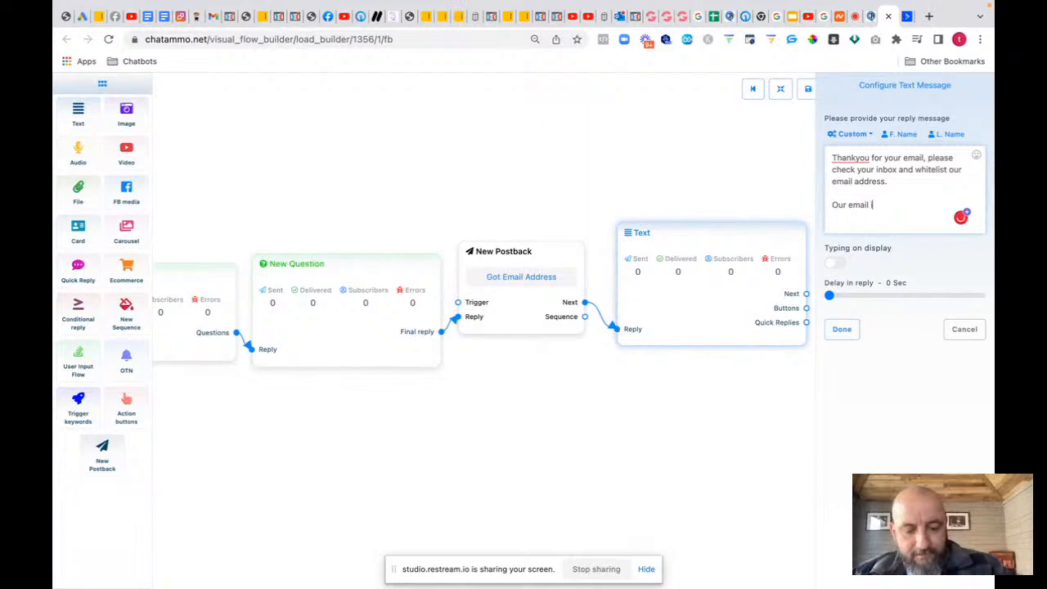
text( incase you cant fin)
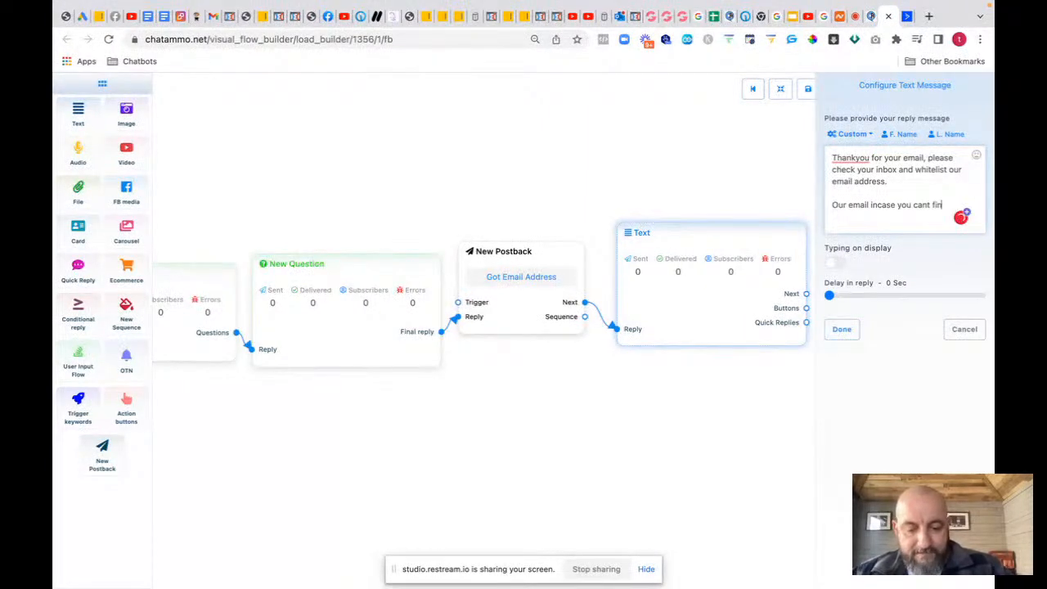
text(d it may have ended)
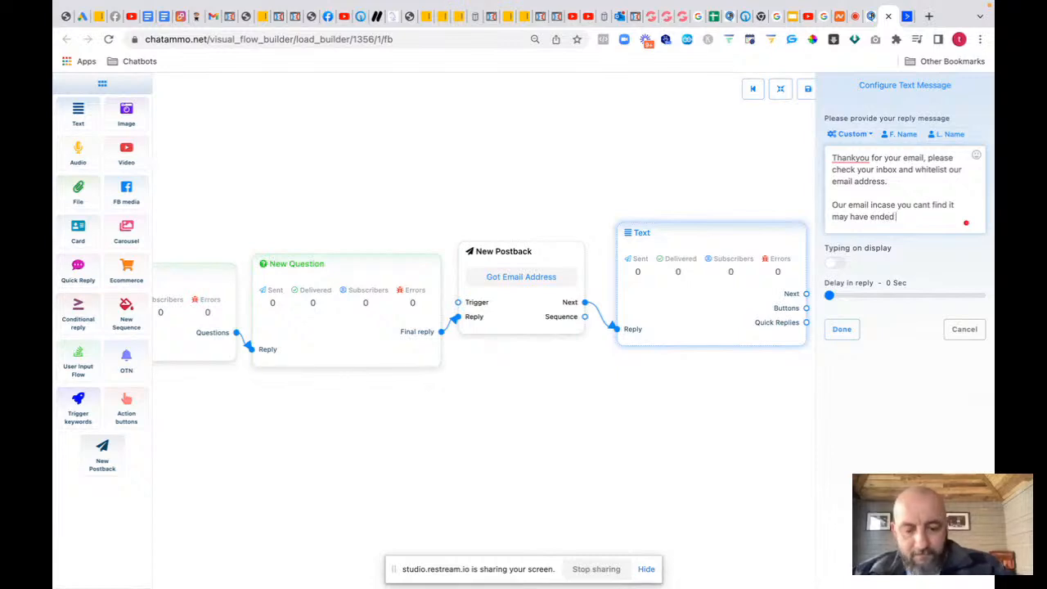
text(your spam)
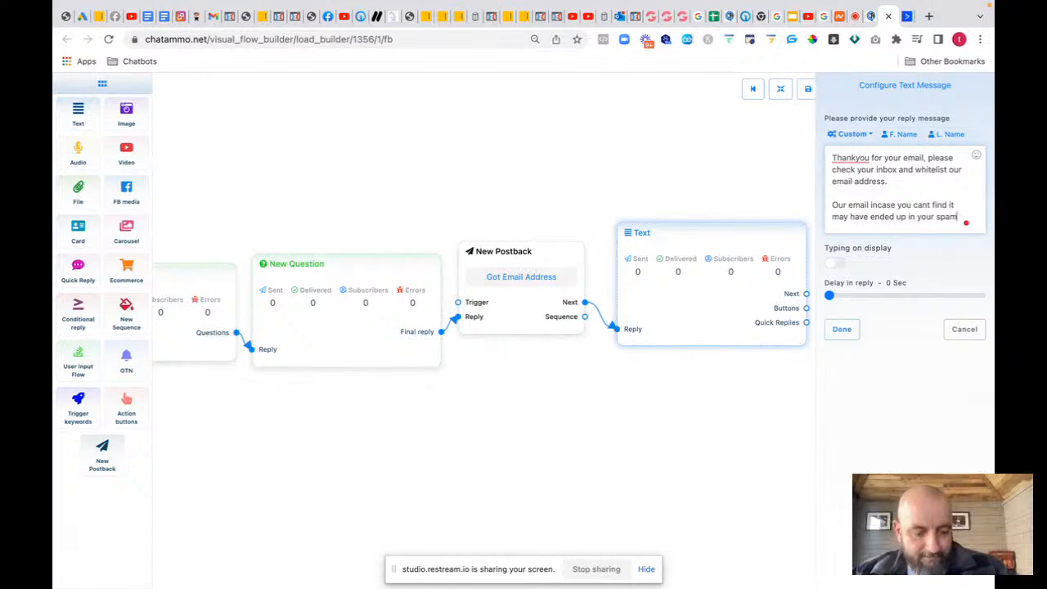
text(ea)
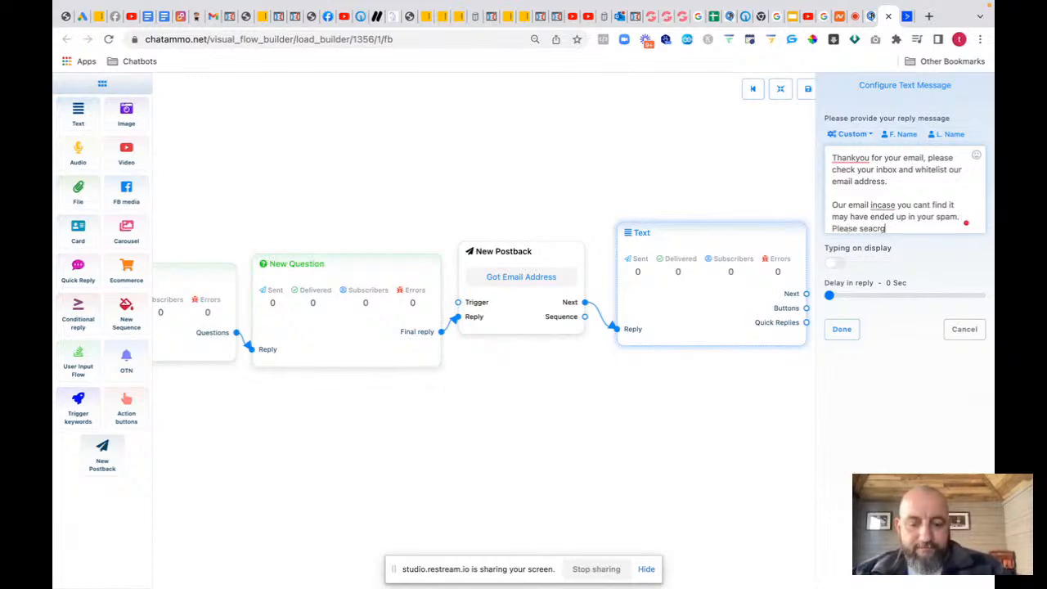
text(se seacr)
key(BackSpace)
key(BackSpace)
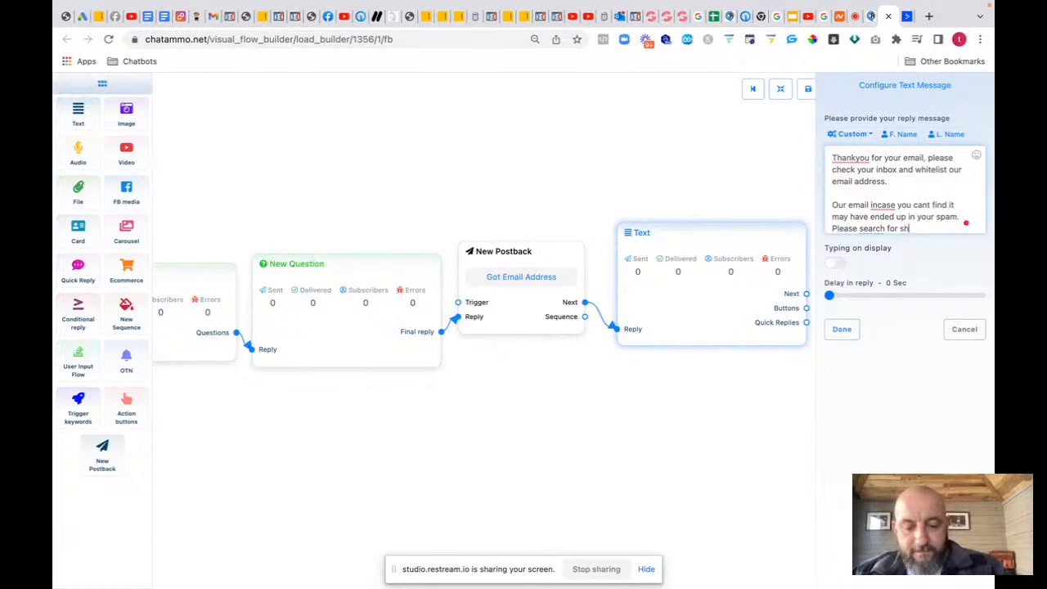
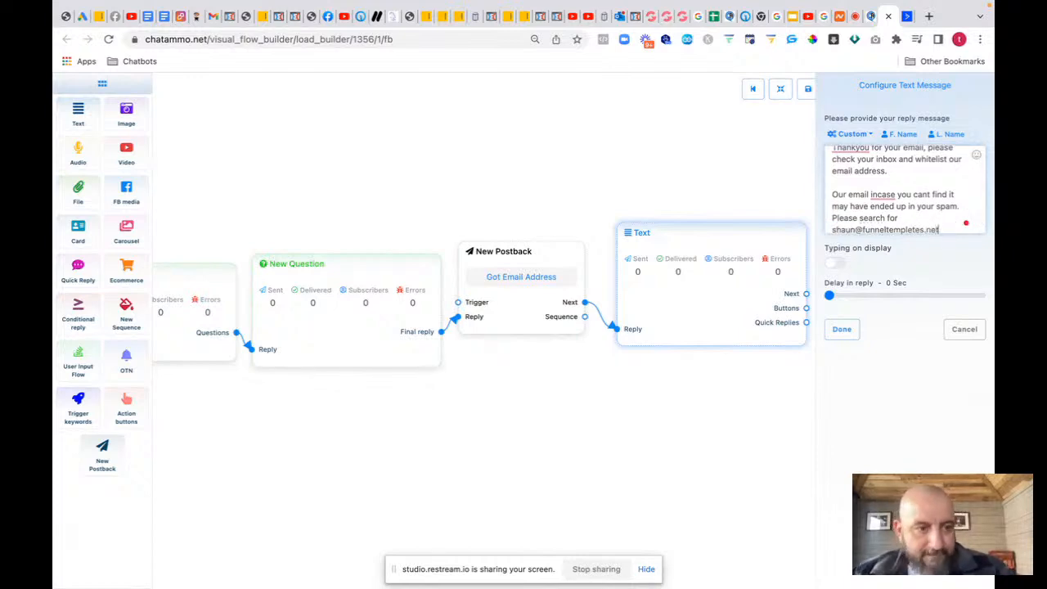
Step: Turn on the 2-sec typing display, move the Text block up, and attach a sequence to the postback
click(838, 264)
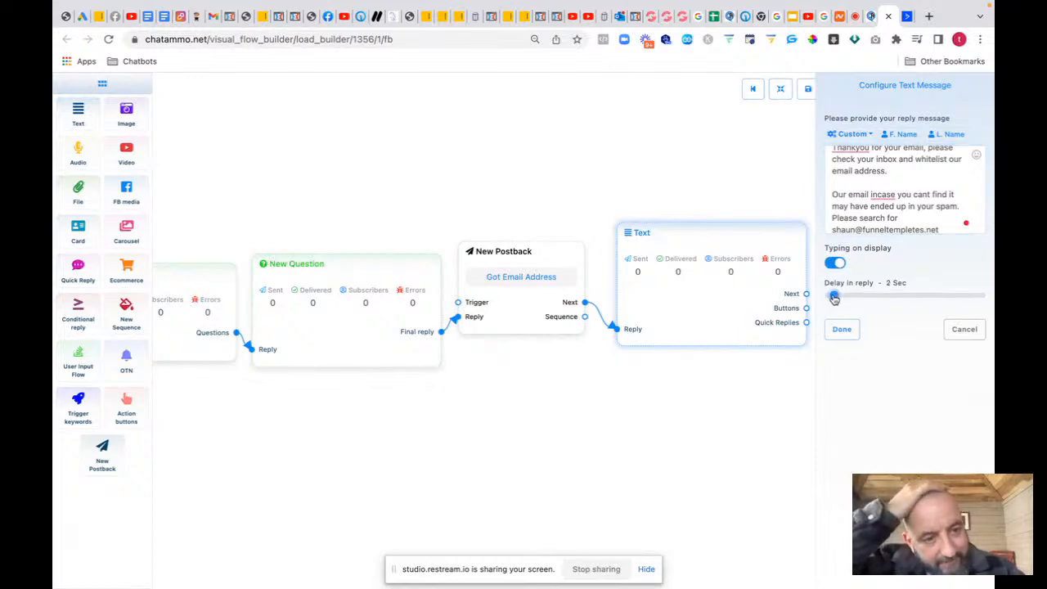
click(841, 328)
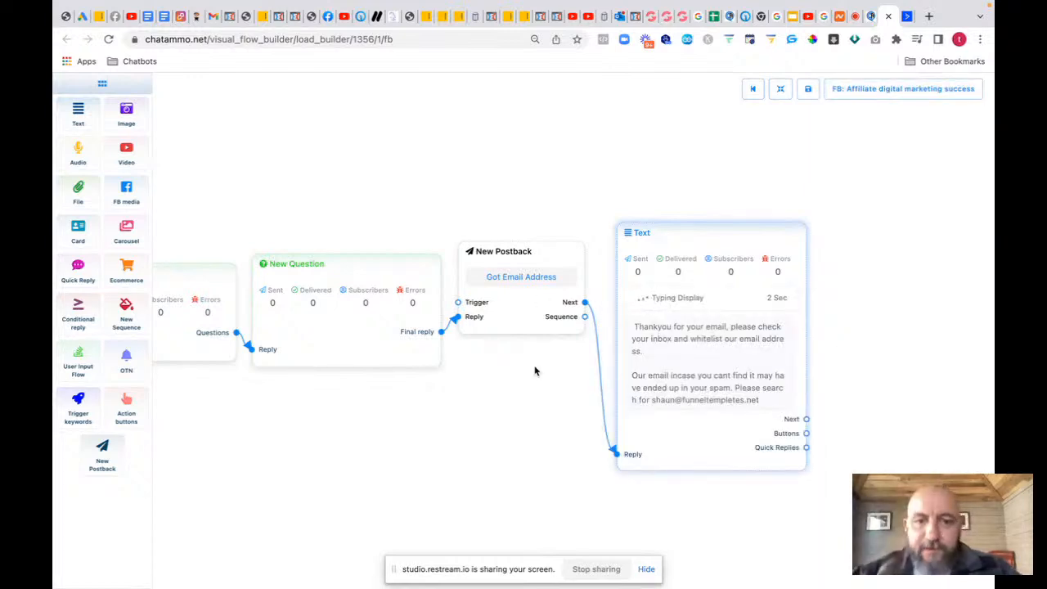
drag(535, 370, 430, 324)
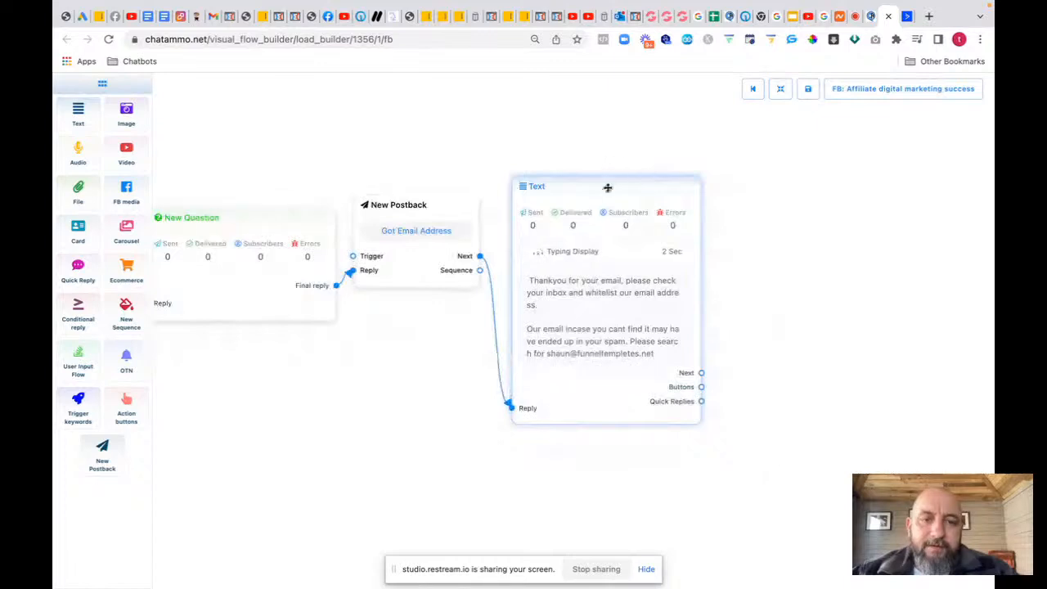
drag(607, 187, 601, 74)
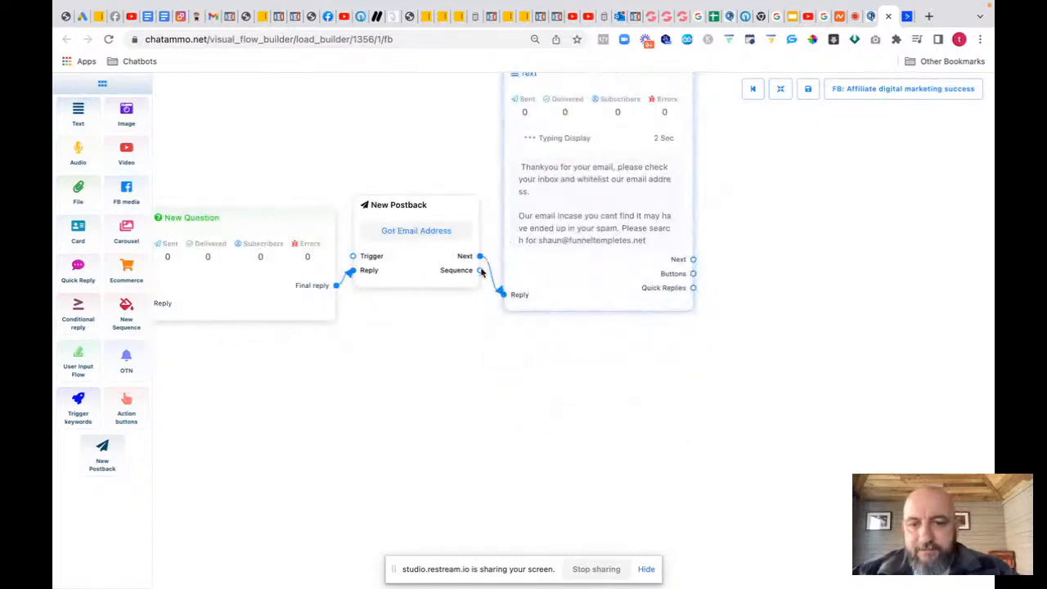
drag(482, 276, 518, 397)
Step: Name the sequence 'First flow' with a 00:00 to 24:00 sending window
click(577, 431)
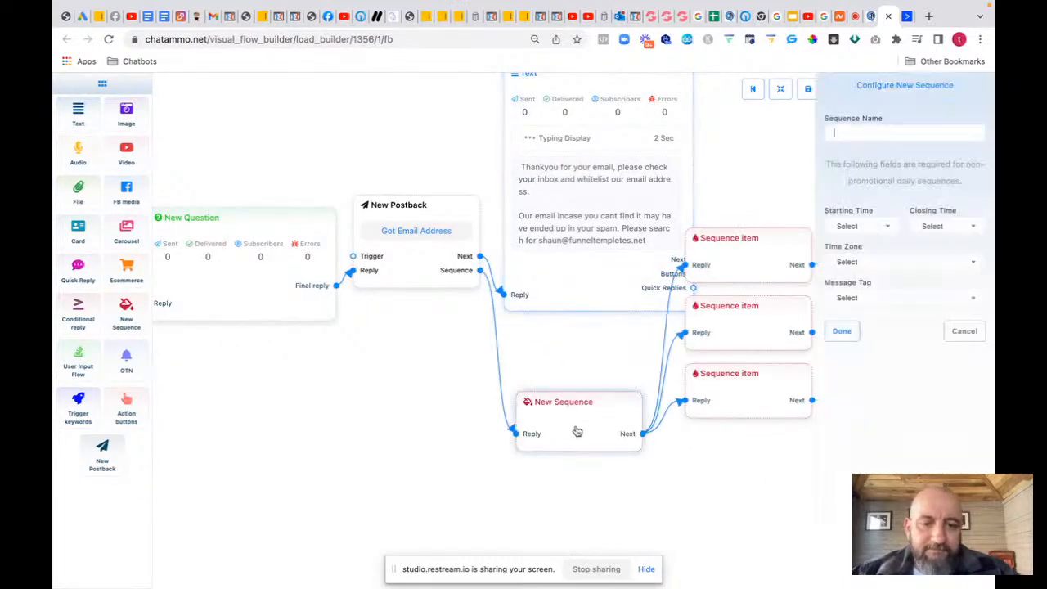
click(844, 130)
text(F)
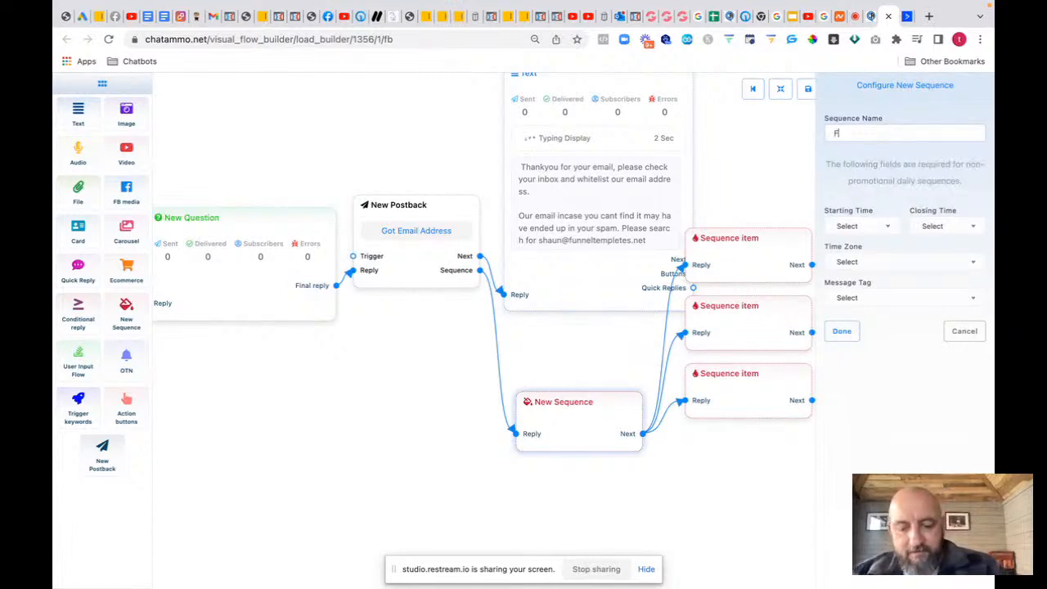
text(irst f)
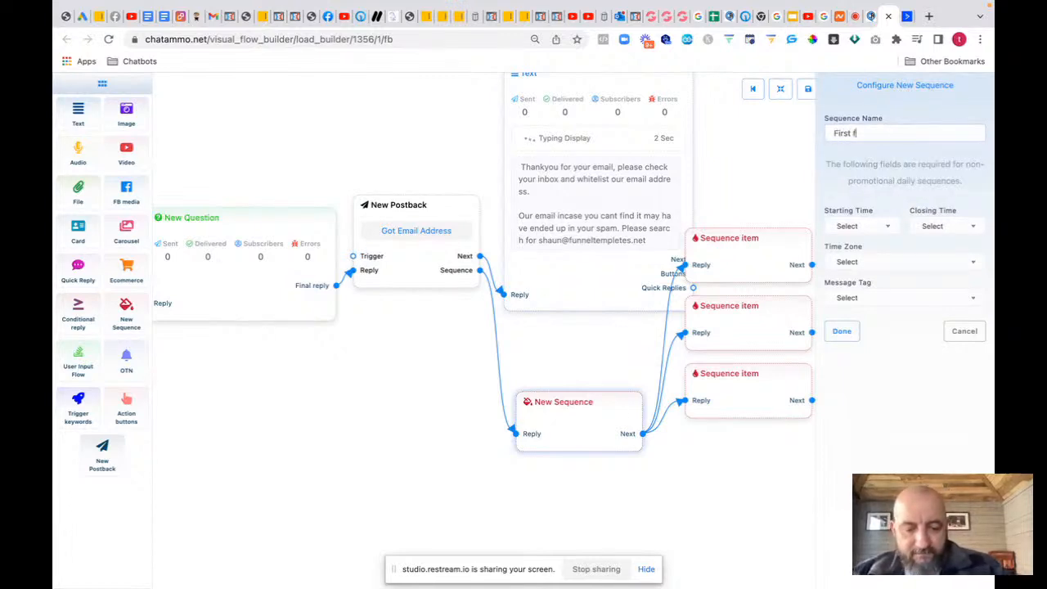
text(low)
click(872, 228)
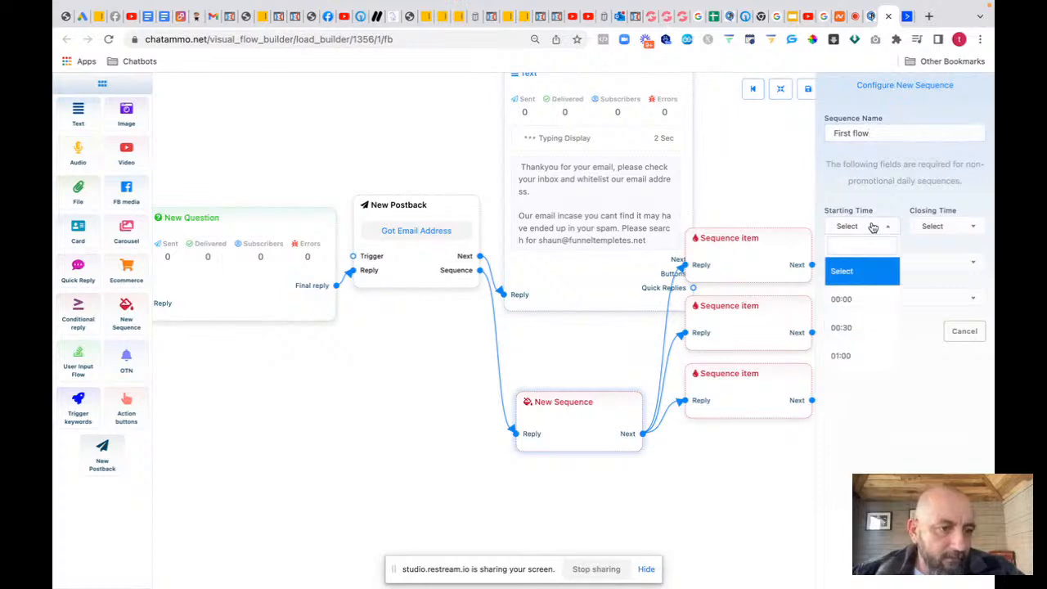
click(853, 300)
click(941, 227)
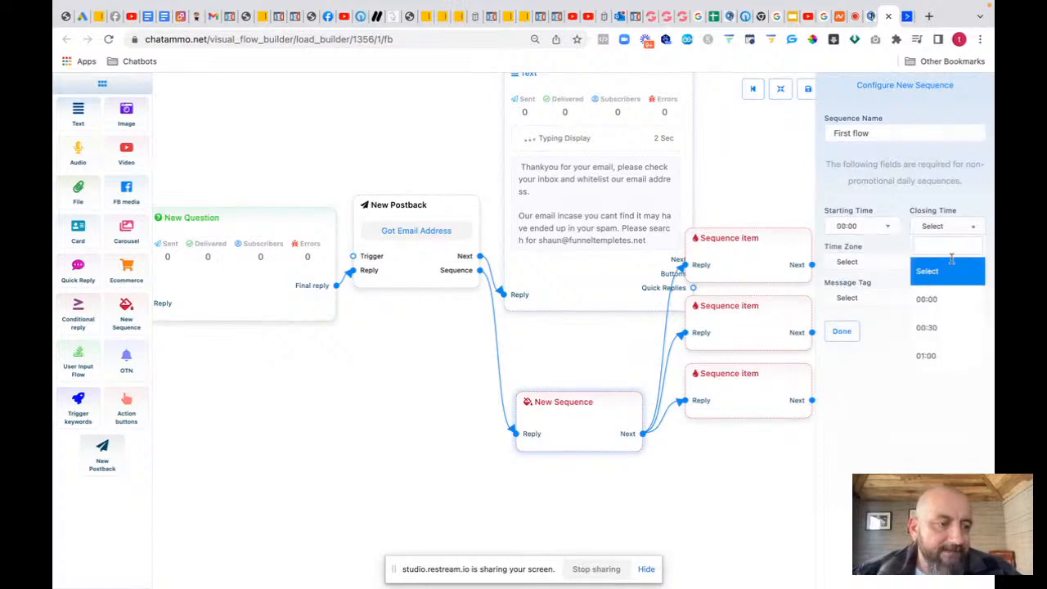
scroll(951, 270, down, 15)
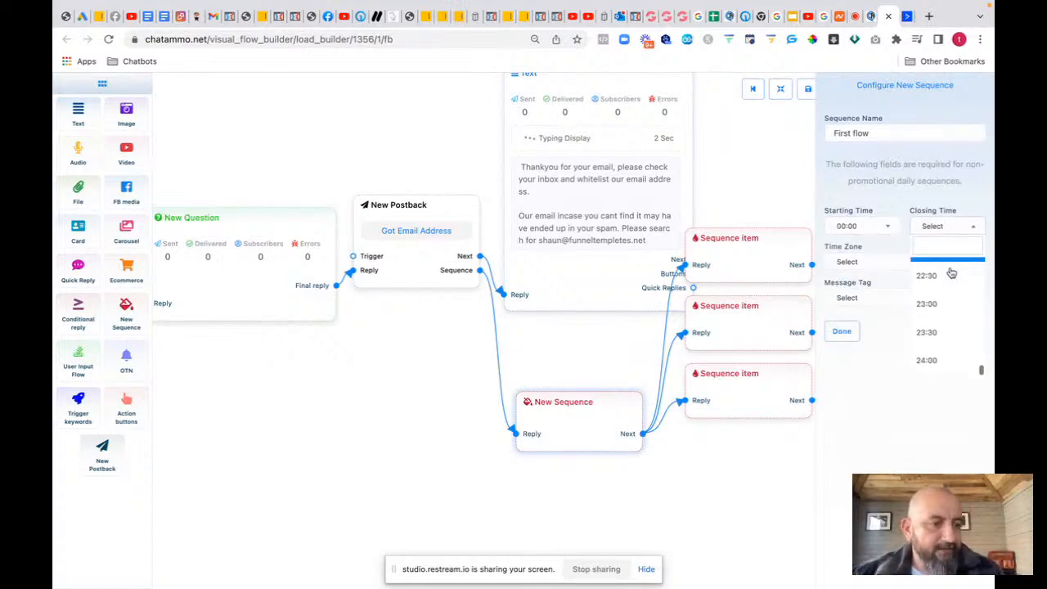
click(943, 364)
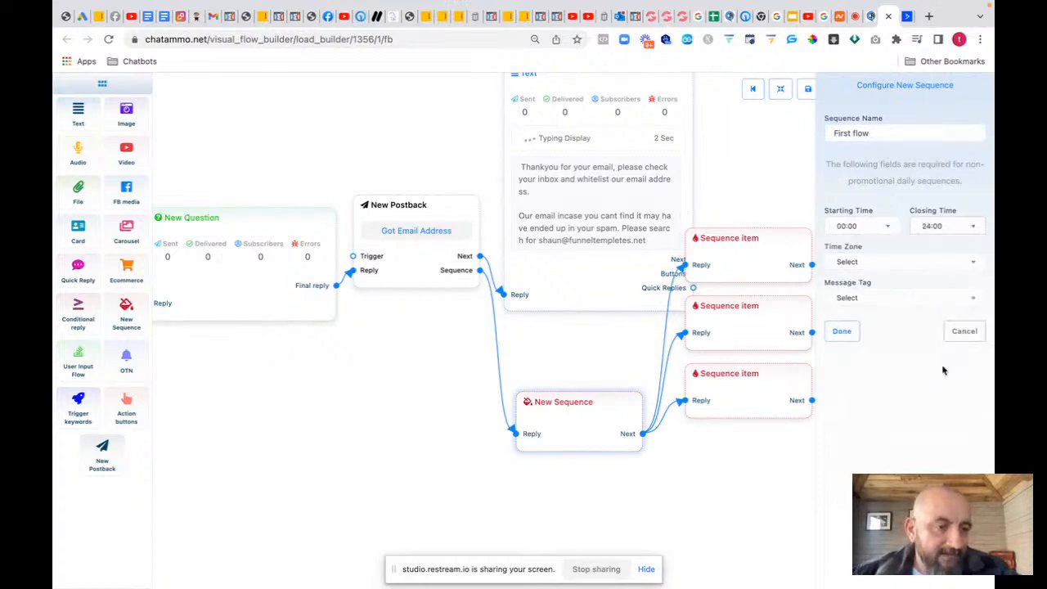
Step: Set the sequence's time zone to America/Adak and message tag to ACCOUNT_UPDATE
click(882, 265)
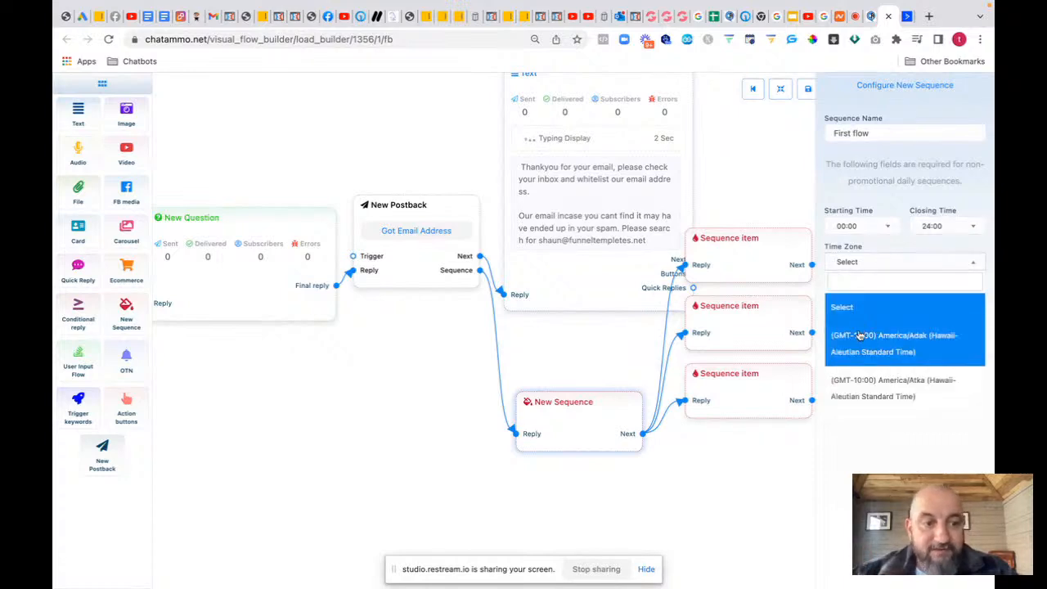
click(861, 332)
click(855, 299)
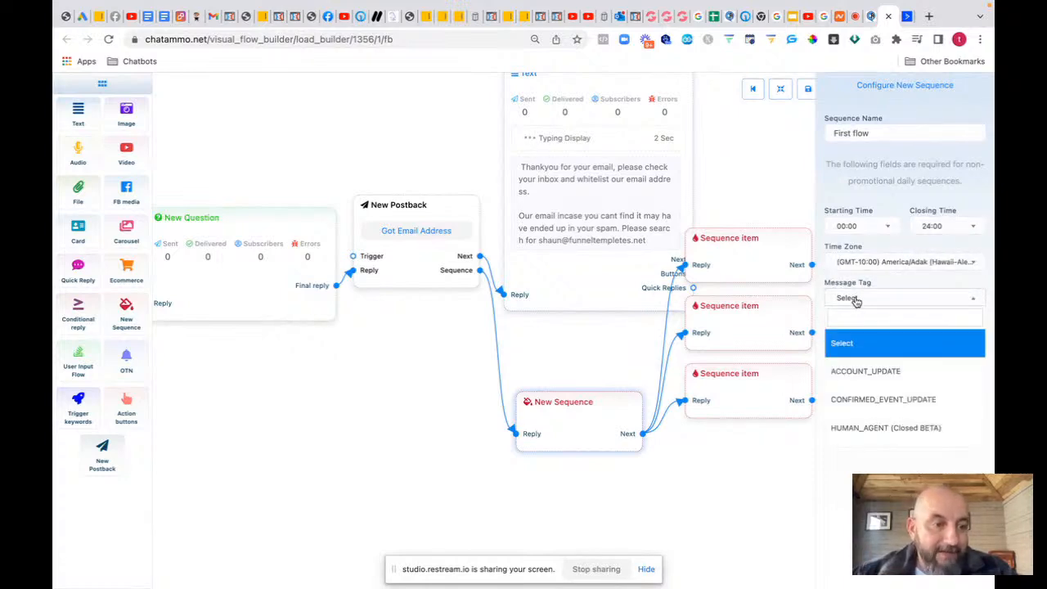
click(859, 377)
click(844, 331)
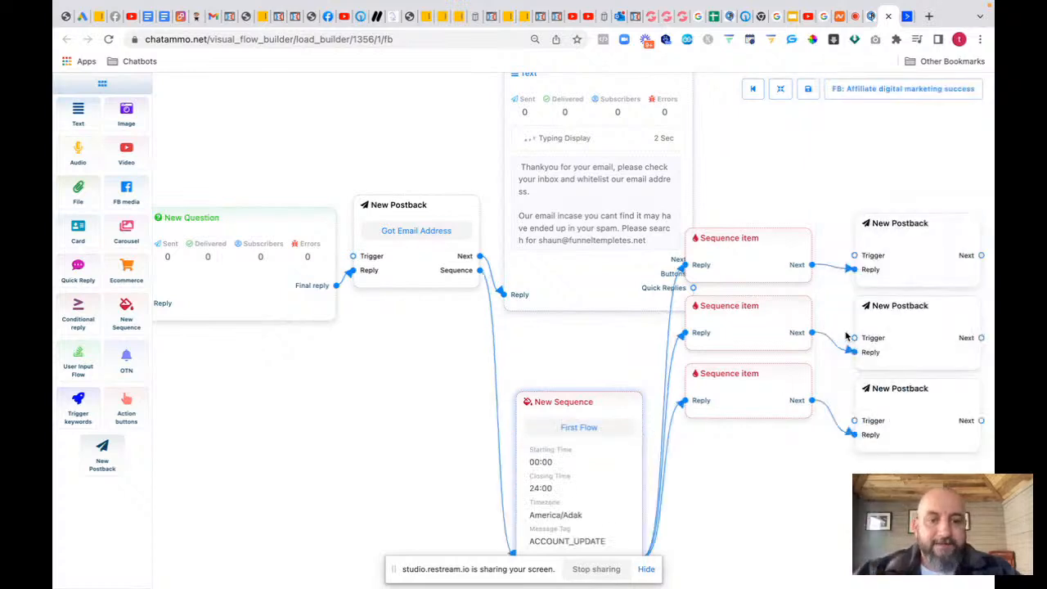
Step: Move the sequence node up-left and spread its three sequence items lower down the canvas
drag(601, 403, 531, 370)
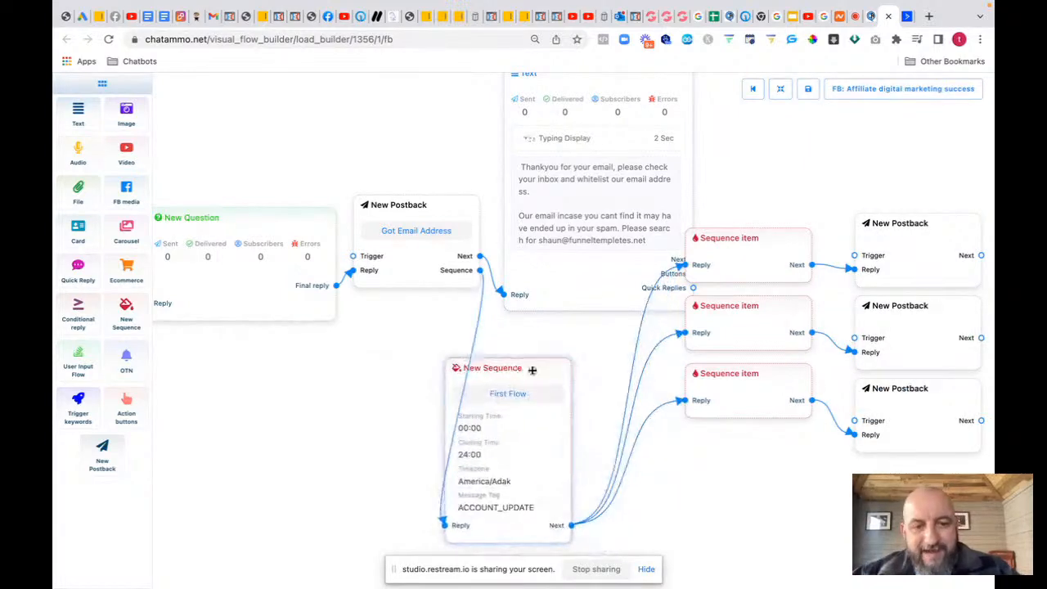
drag(730, 400, 733, 587)
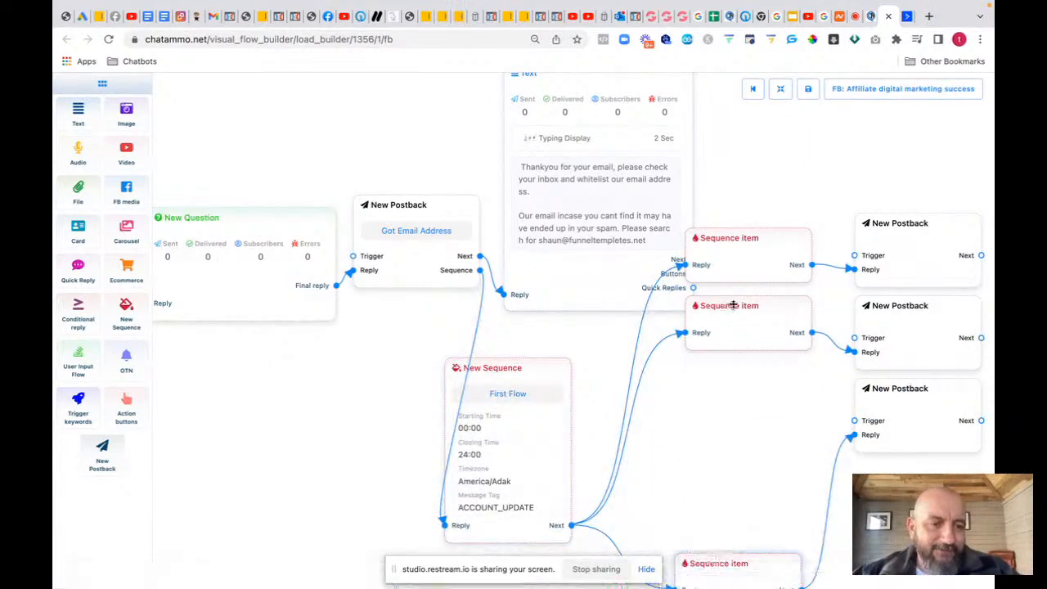
drag(733, 305, 725, 523)
drag(756, 260, 734, 422)
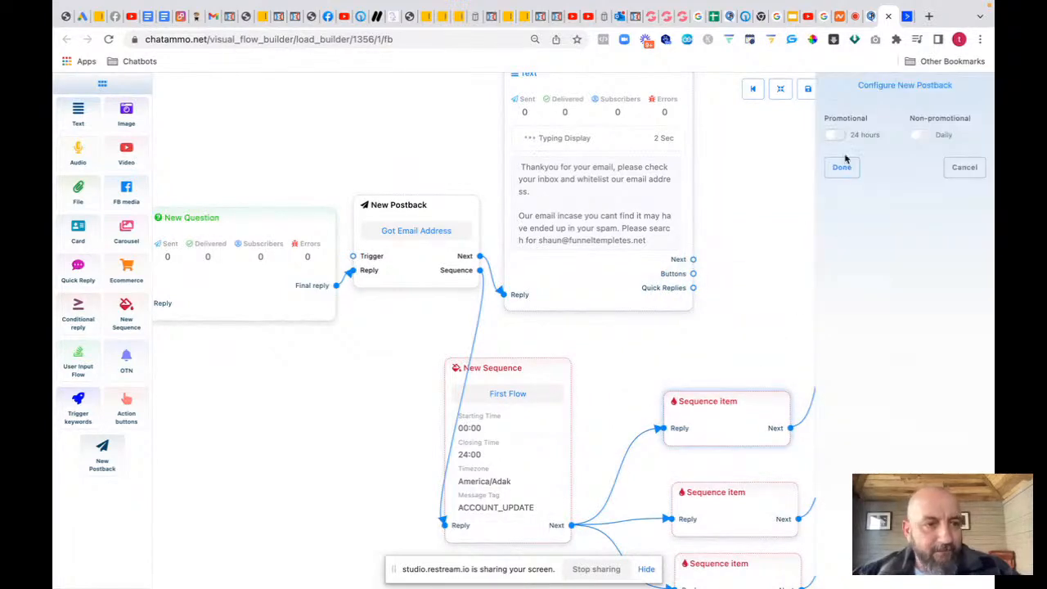
Step: Make the first sequence item a Promotional (24 hours) message sent after 30 mins
click(838, 135)
click(861, 176)
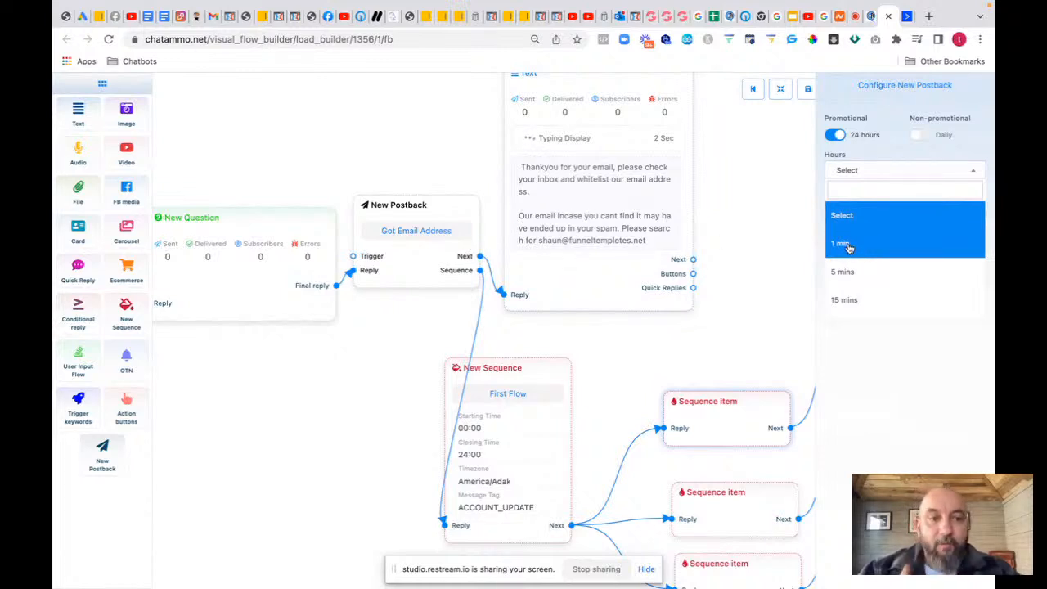
scroll(853, 302, down, 1)
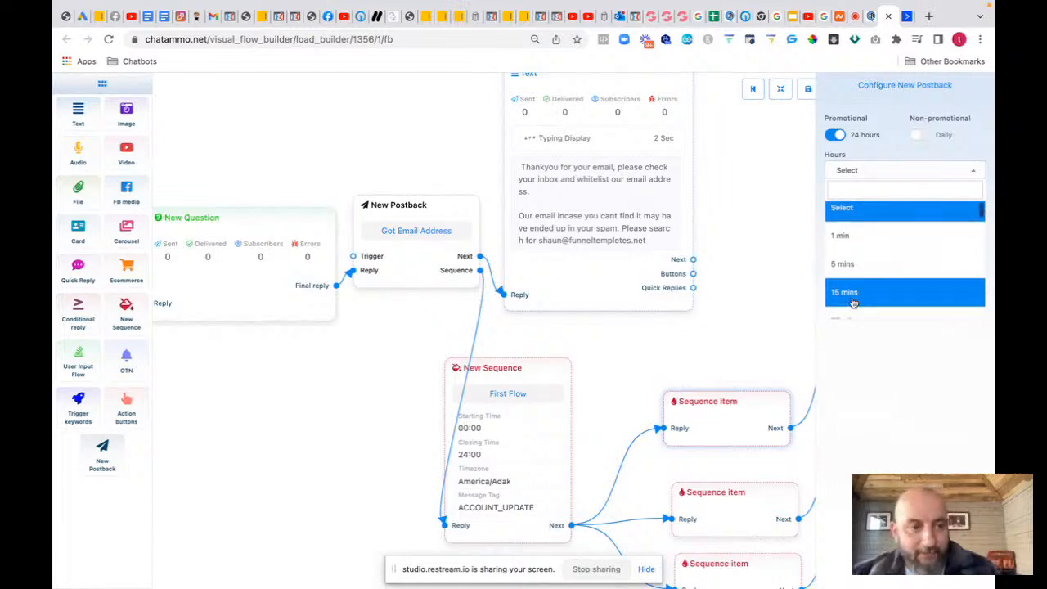
scroll(853, 302, down, 2)
scroll(853, 302, up, 2)
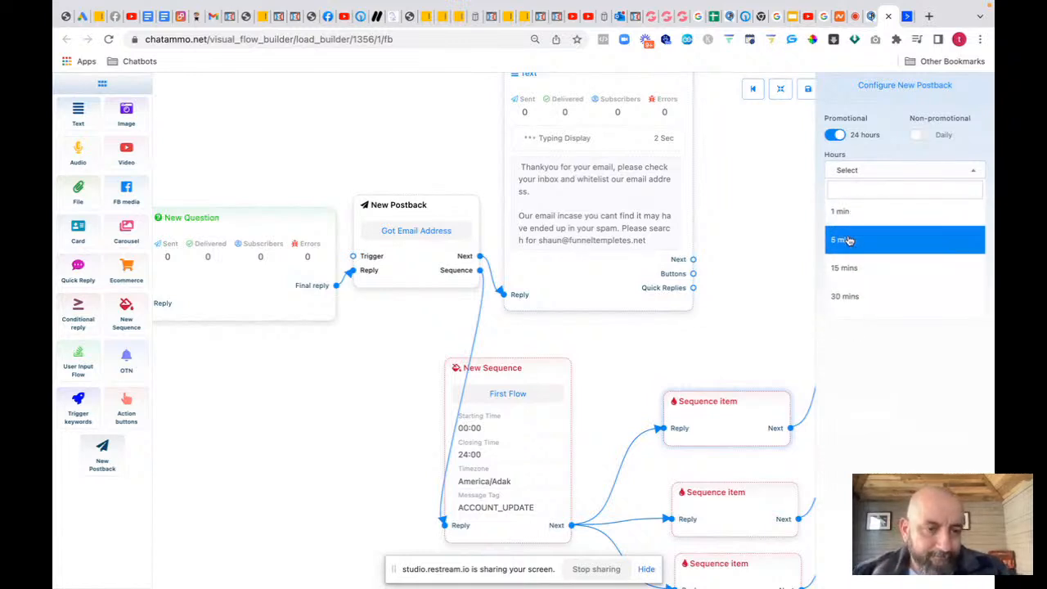
click(848, 295)
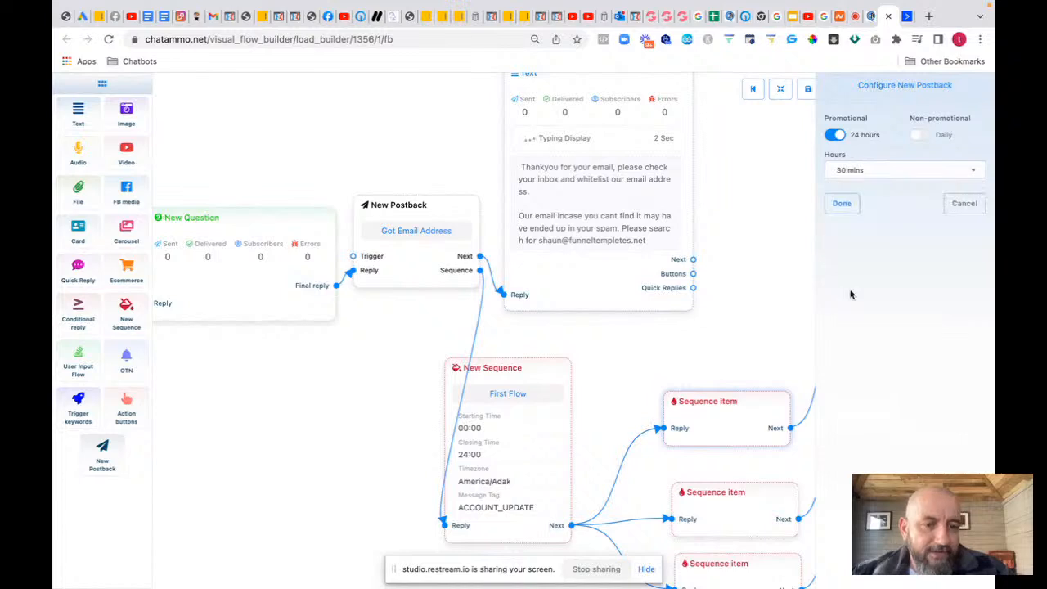
click(838, 204)
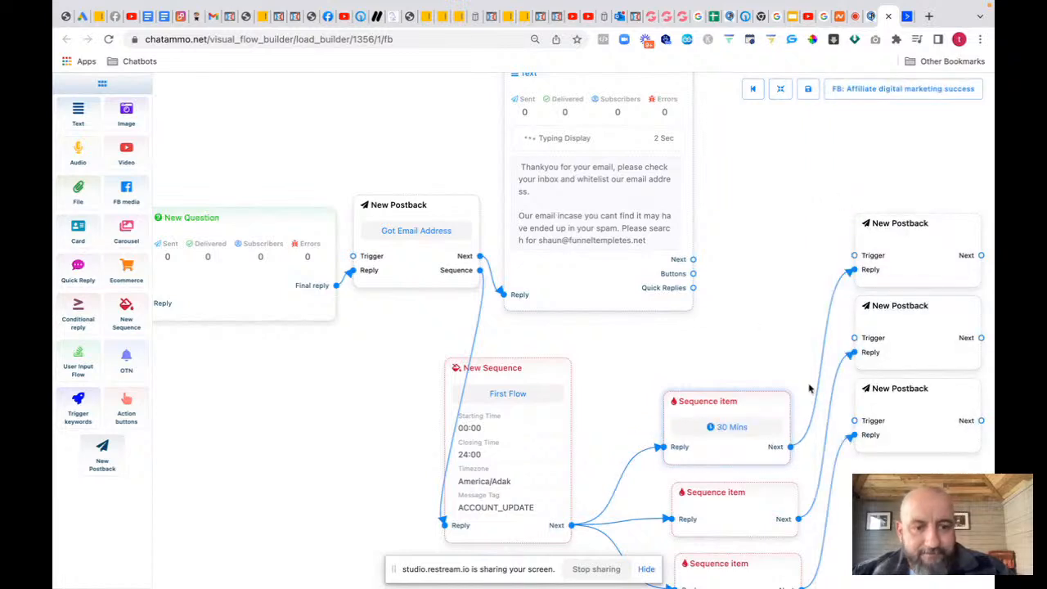
click(901, 253)
Step: Title the top postback '30 Min'
double_click(900, 253)
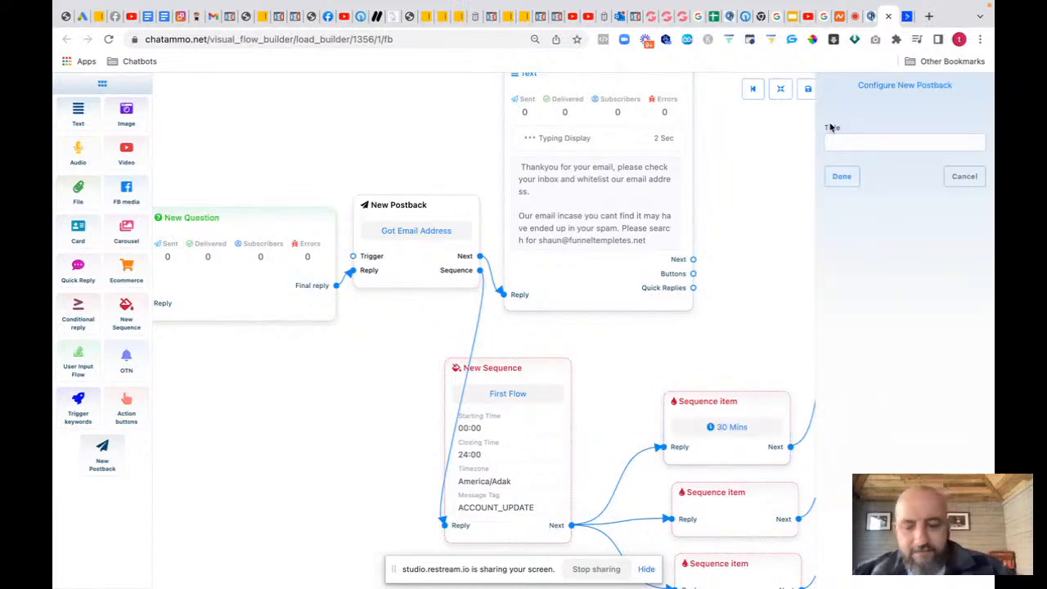
text(30 min)
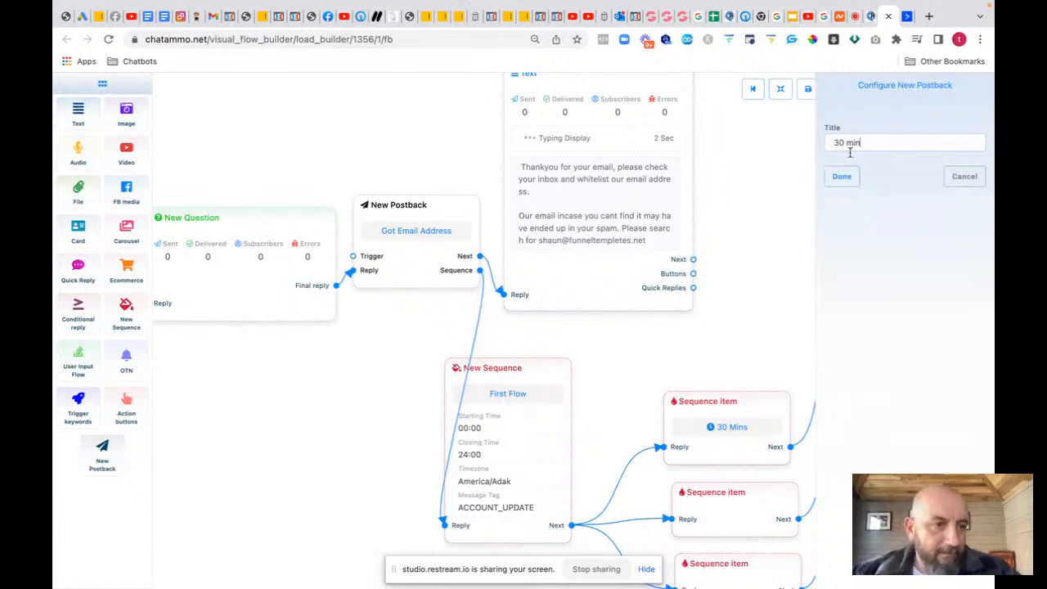
click(841, 176)
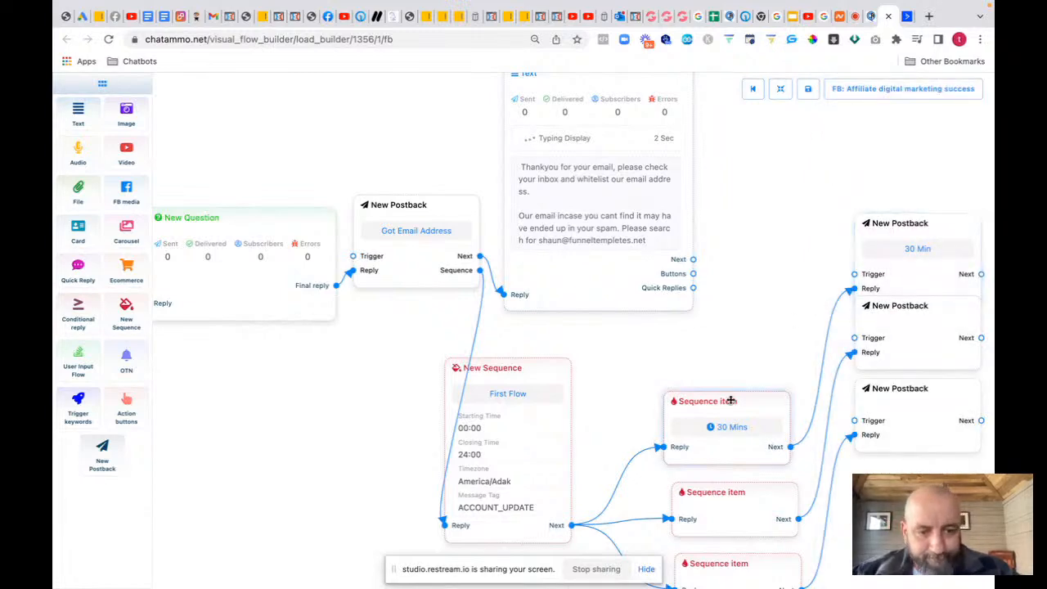
Step: Rearrange the sequence items and postbacks, then add a Text block after the 30 Min postback
drag(727, 402, 701, 332)
drag(914, 526, 561, 504)
drag(559, 388, 554, 569)
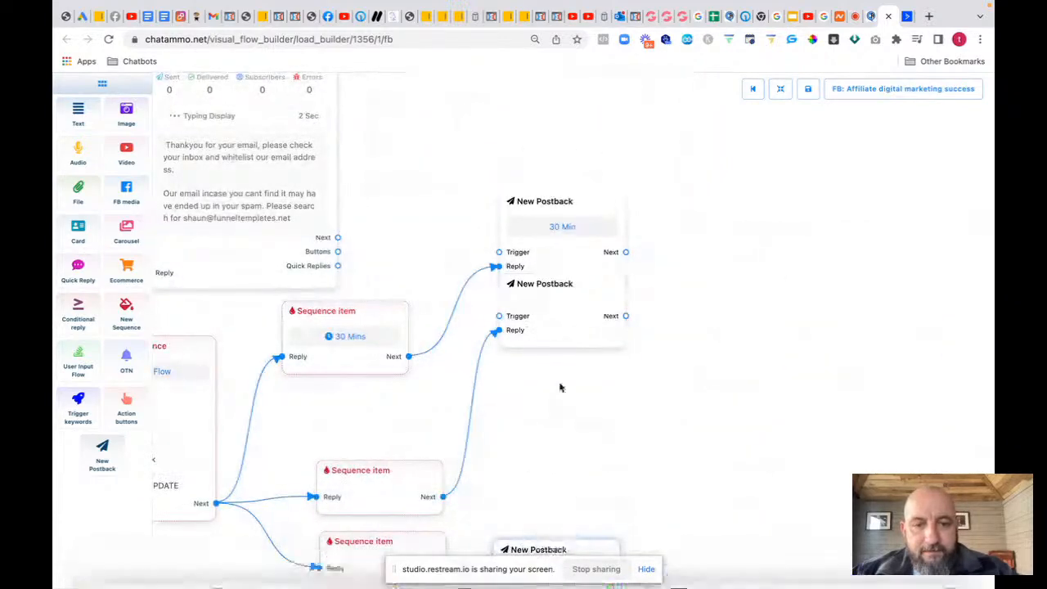
drag(565, 336, 561, 522)
drag(584, 279, 701, 275)
click(730, 290)
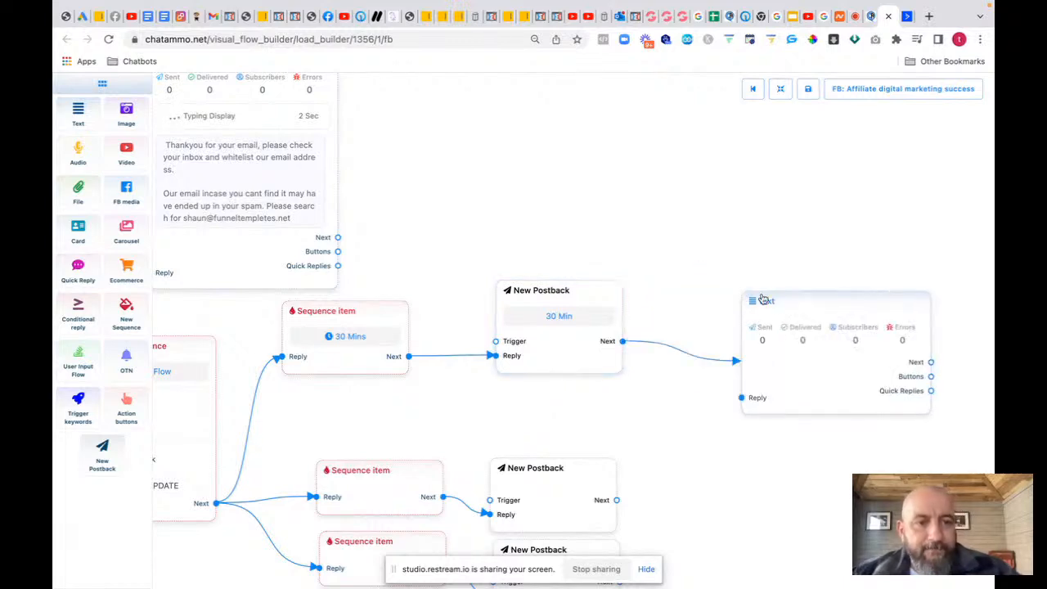
Step: Write the check-in text 'Just checking in that you managed to find your first day of training'
double_click(804, 366)
text(Just)
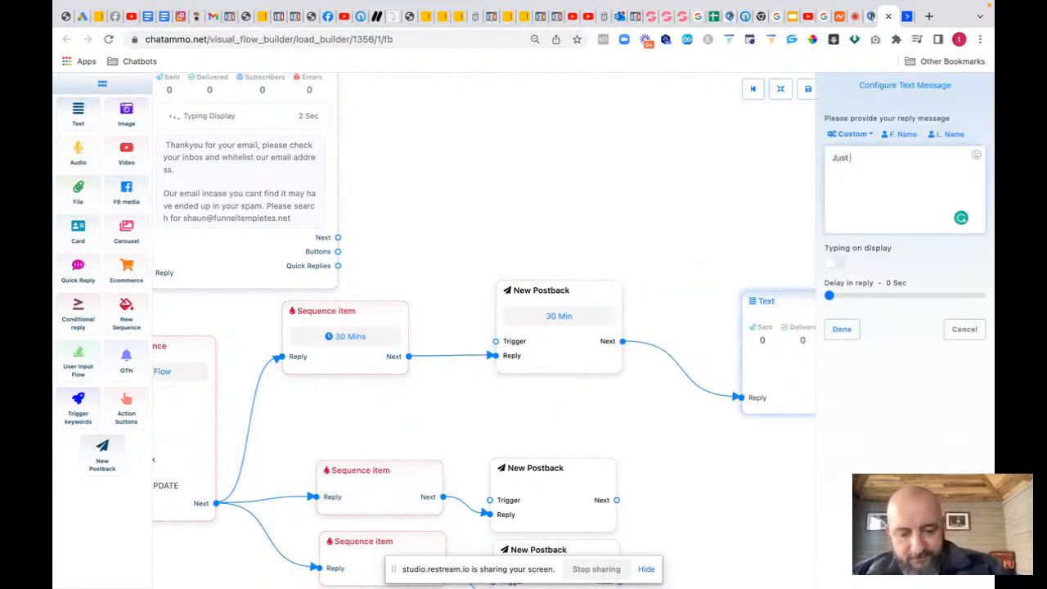
text( checking )
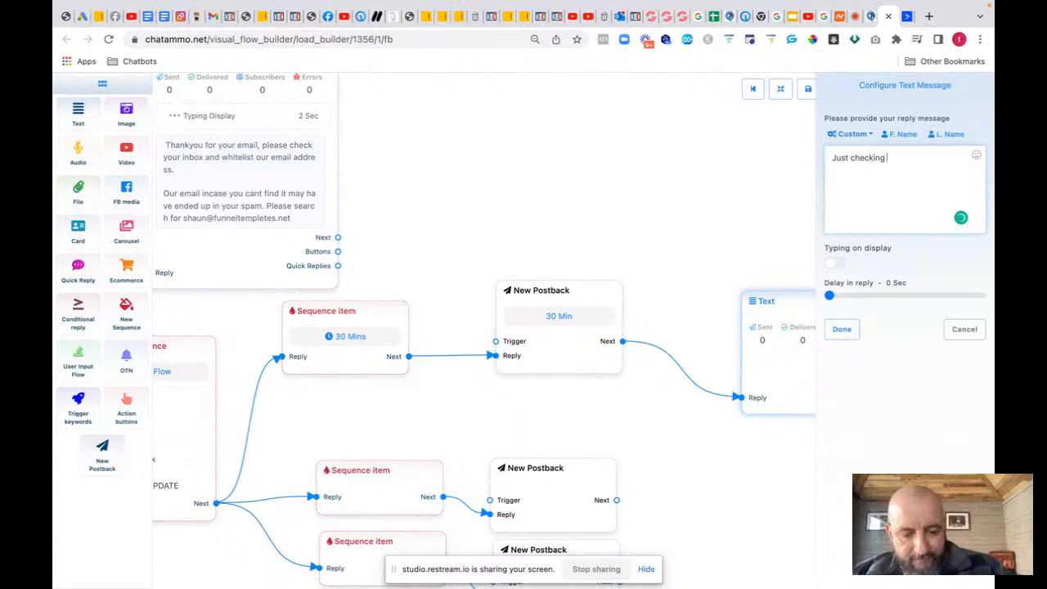
text(in)
text( that you ma)
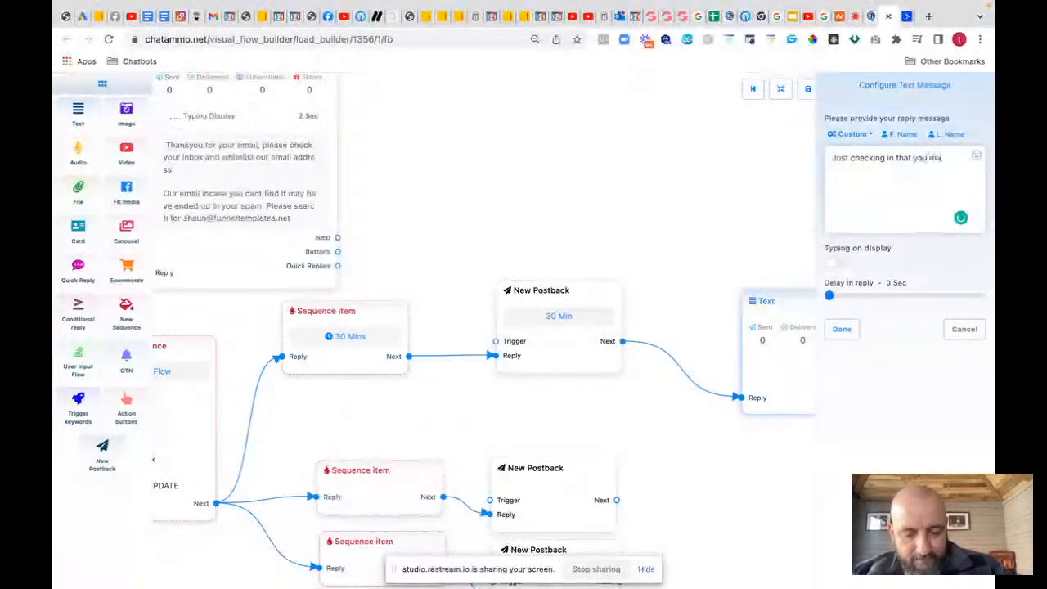
text(nage)
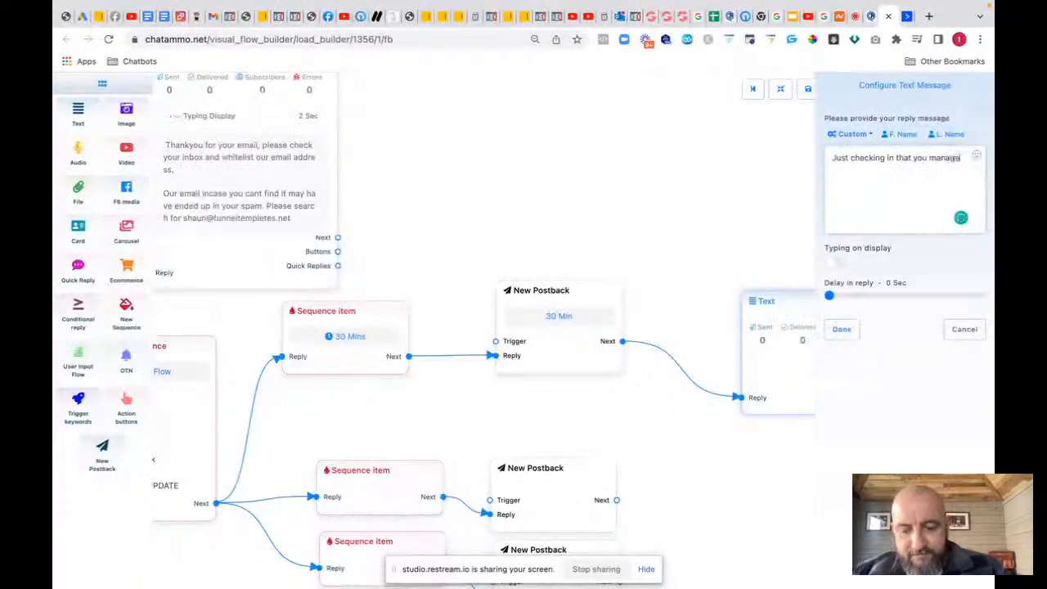
text(d to fin)
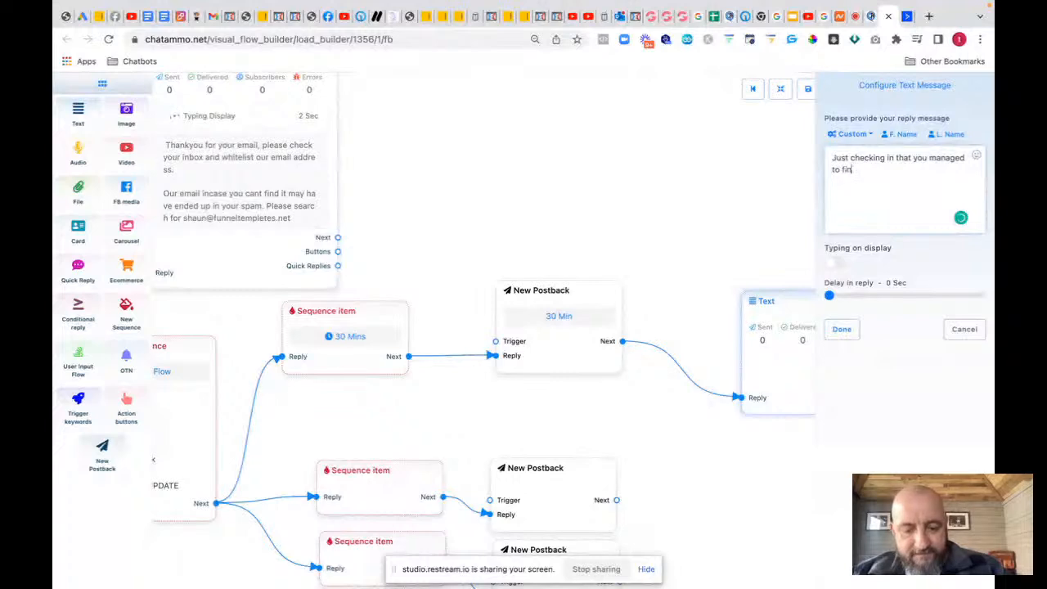
text(d your first day of training.)
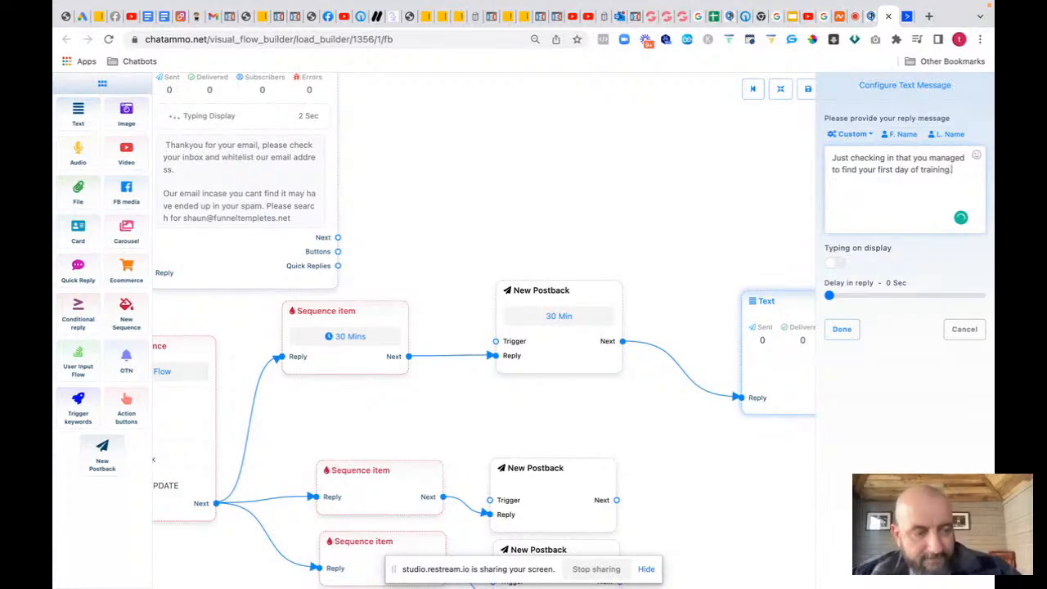
click(841, 329)
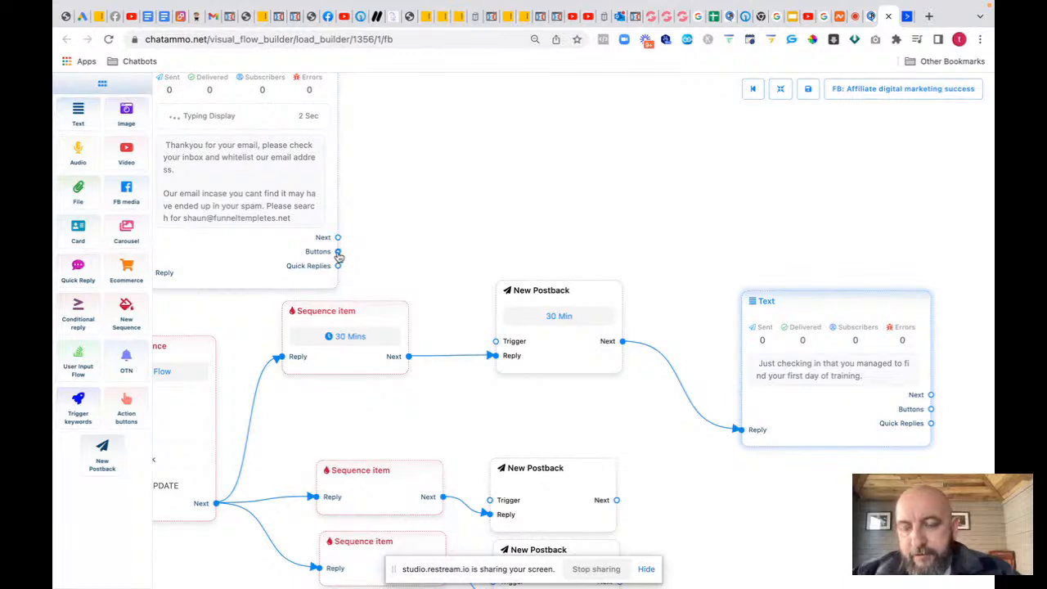
Step: Add a button to the thank-you message and place it above the 30 Min postback
drag(337, 251, 491, 156)
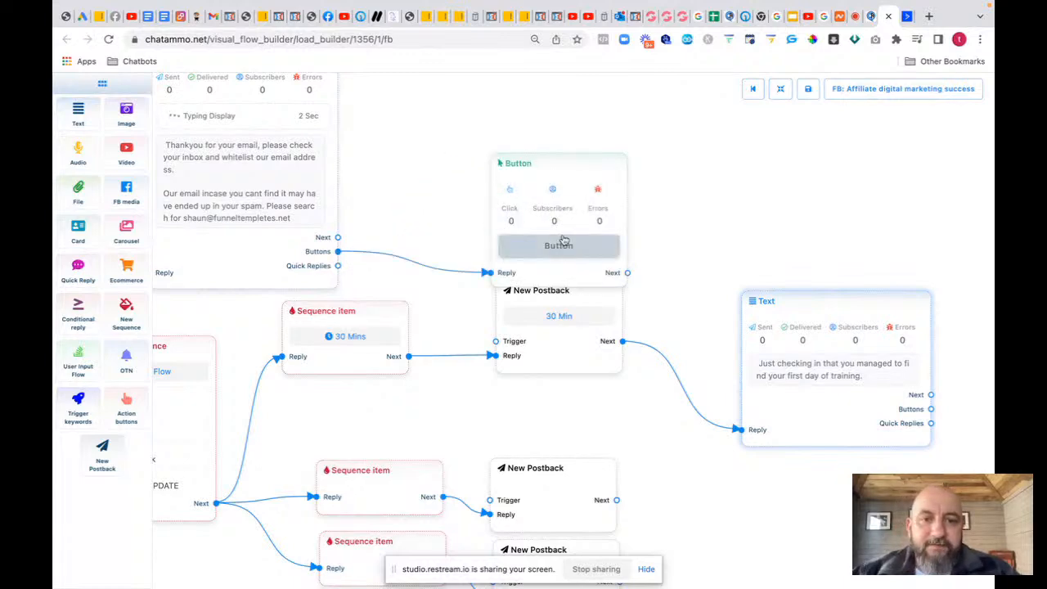
drag(569, 165, 563, 127)
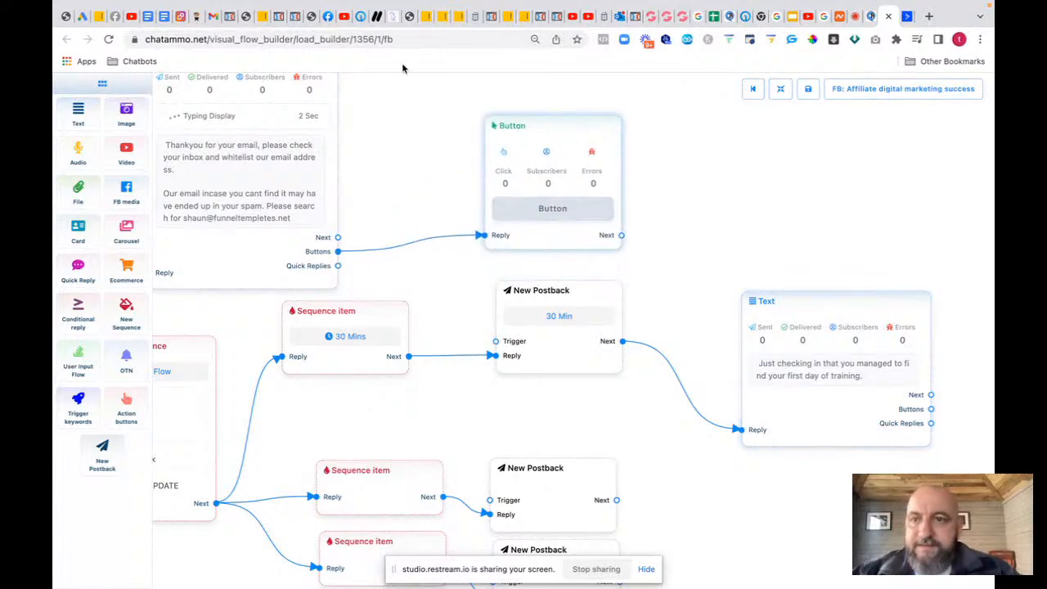
click(661, 16)
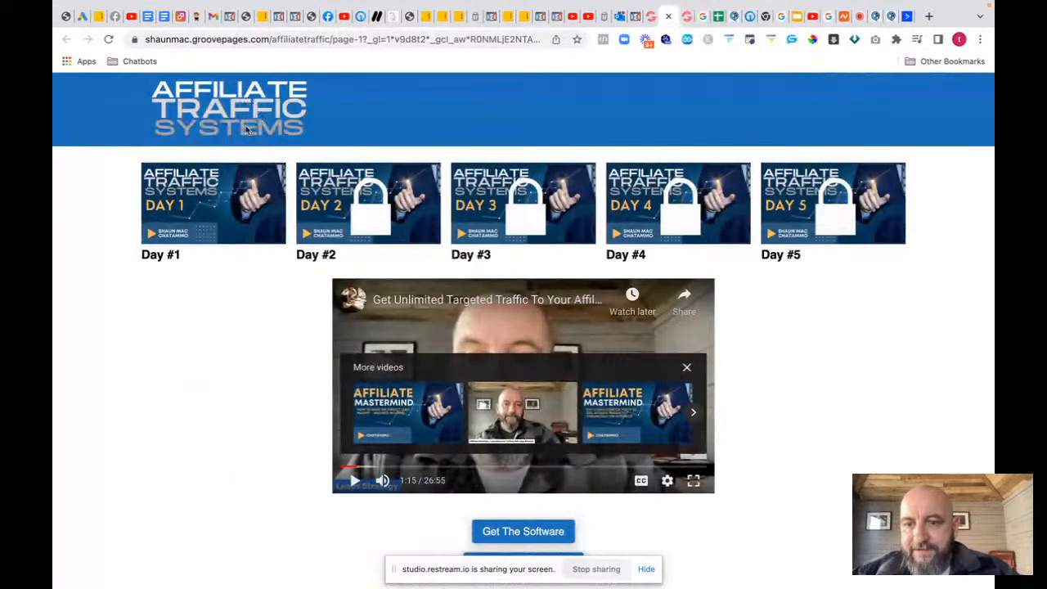
click(333, 41)
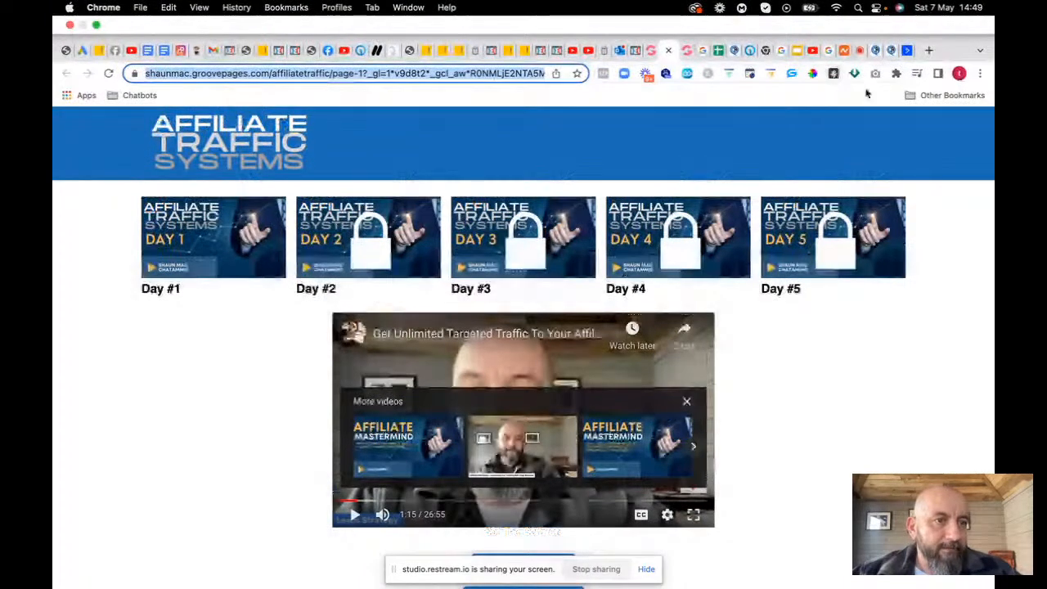
click(875, 50)
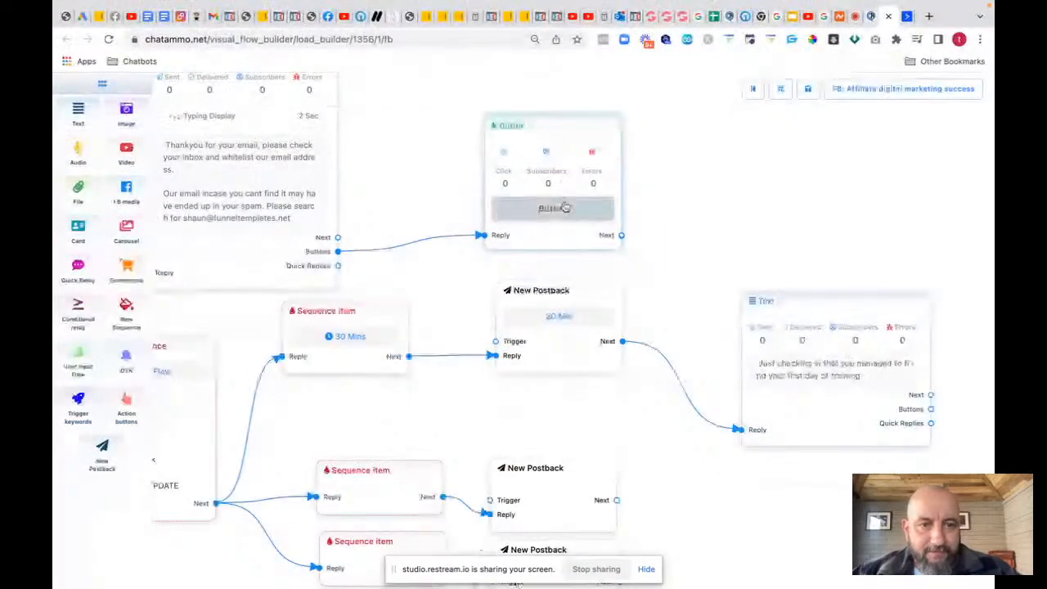
Step: Make the button a 'Get Free Course' Web URL button linking to the pasted course page address
click(564, 207)
click(850, 136)
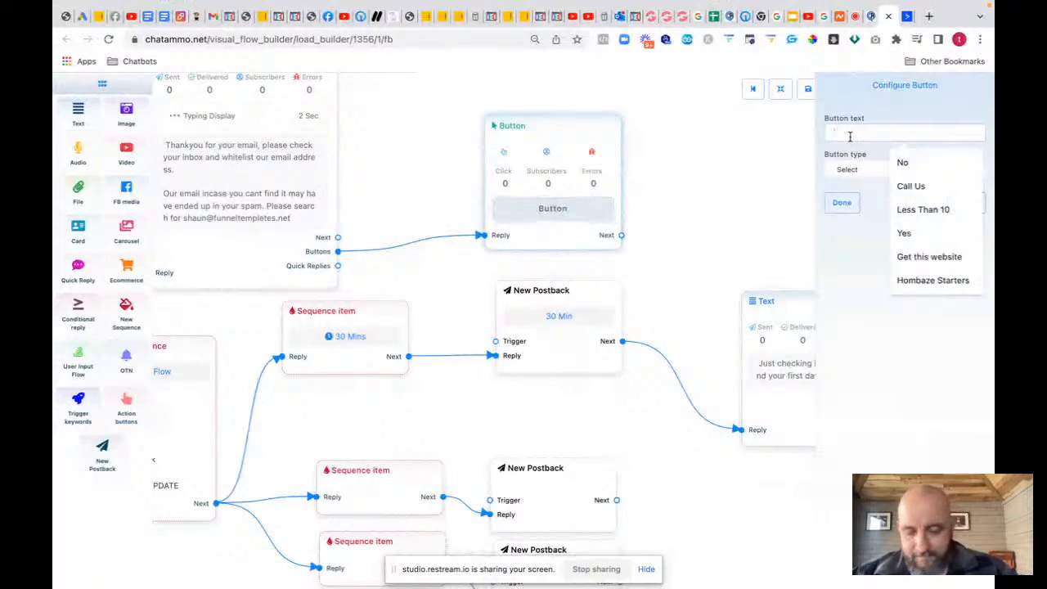
text(Get Fr)
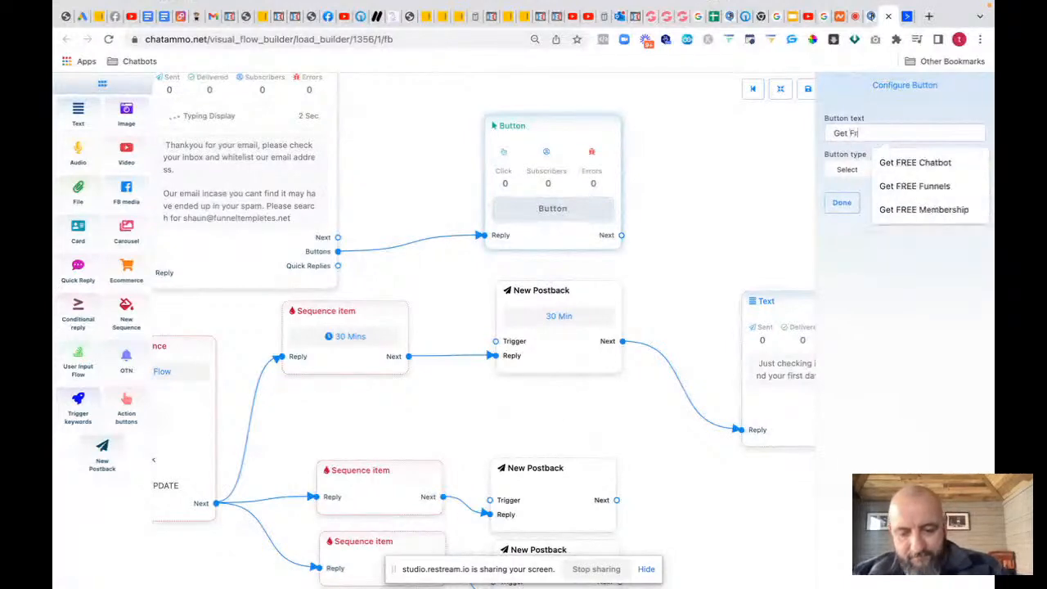
text(ee Course)
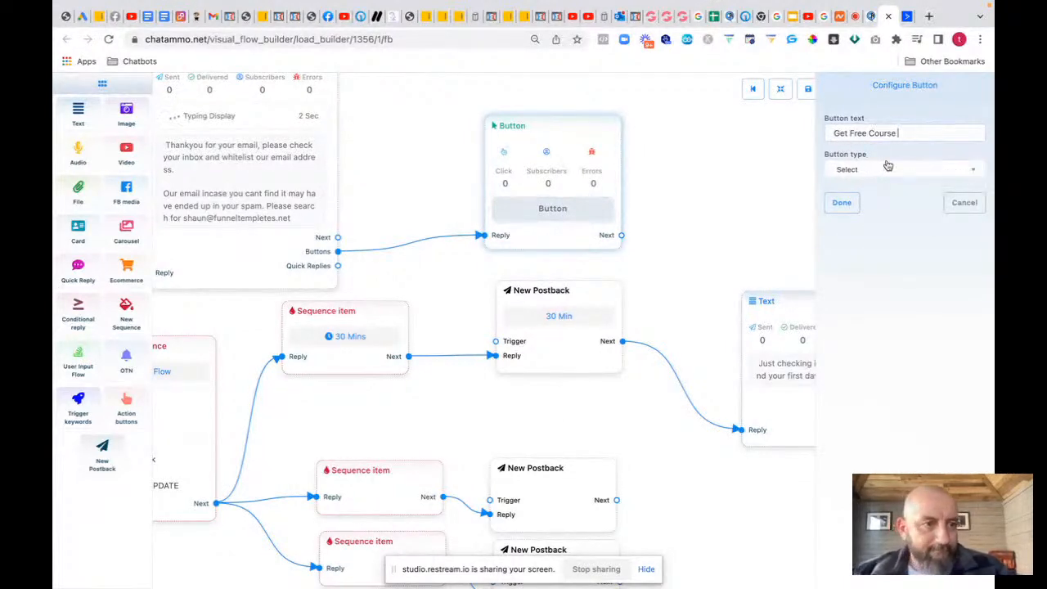
click(888, 168)
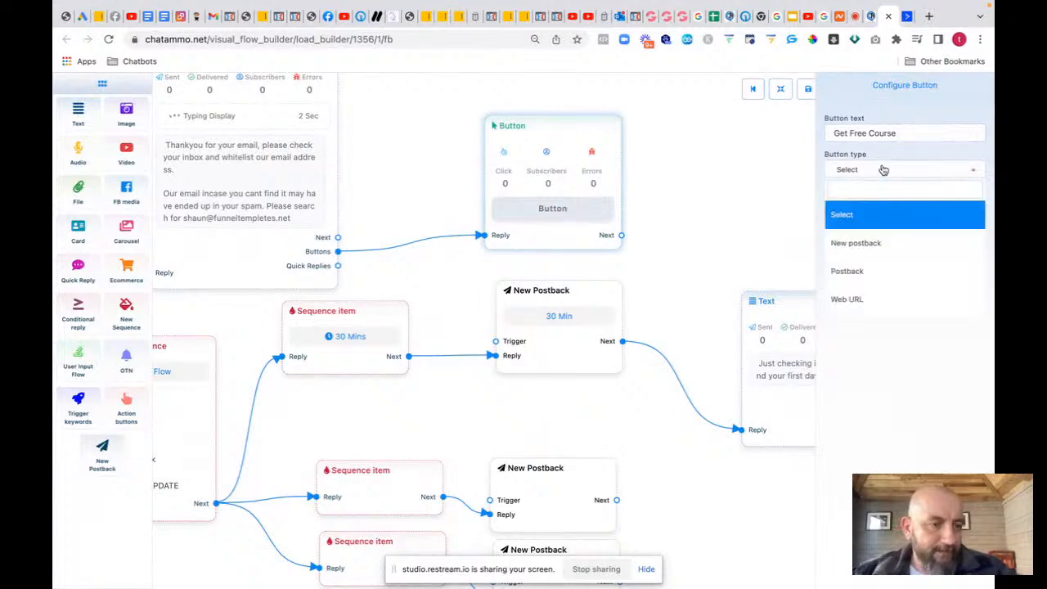
click(848, 297)
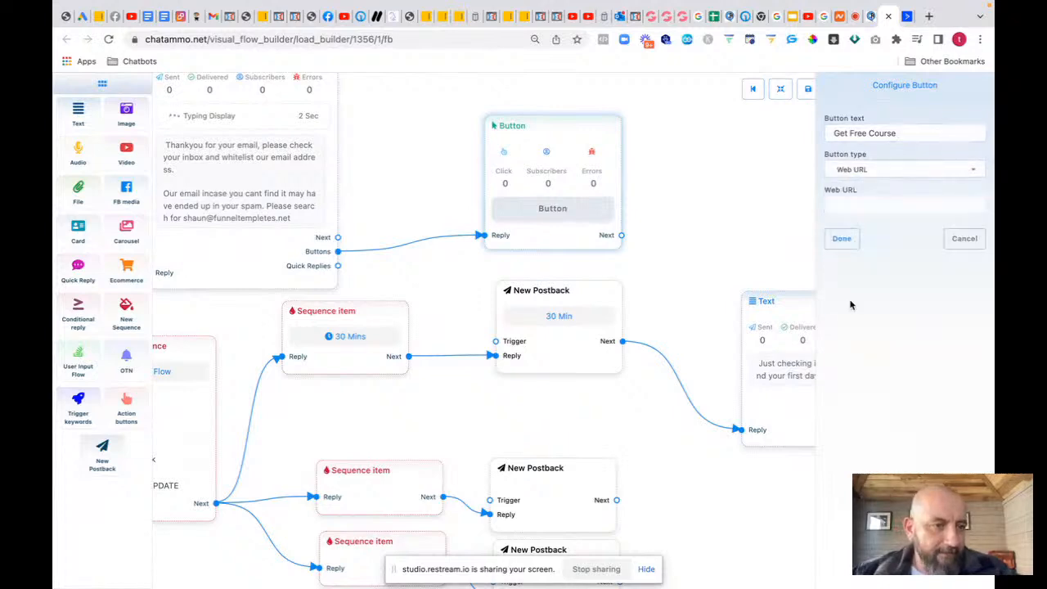
click(844, 203)
key(ctrl+v)
click(841, 240)
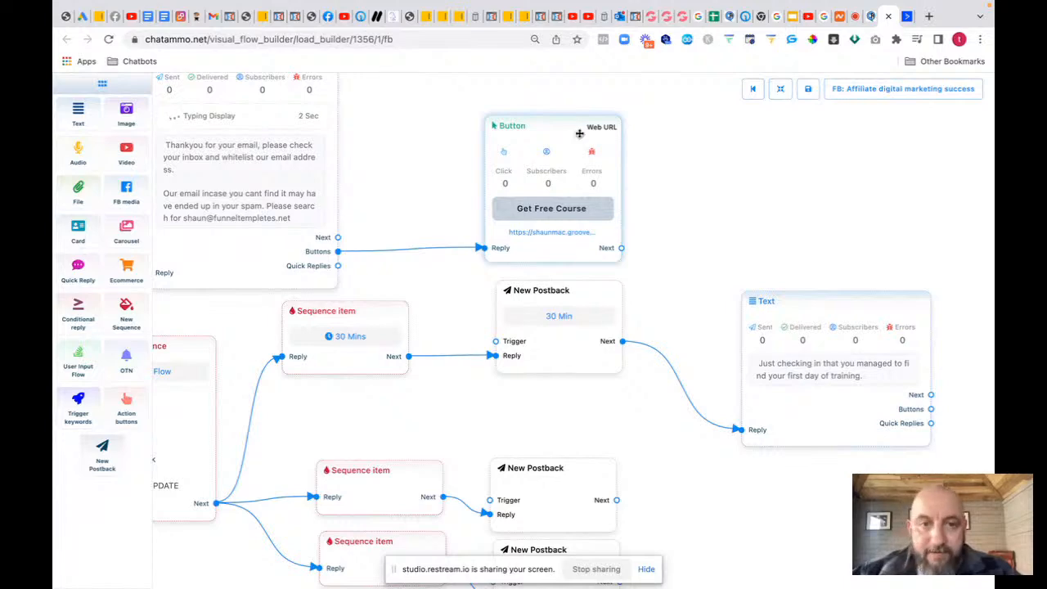
Step: Rearrange the flow, moving the 30 Min postback left and the check-in message beside it
drag(576, 128, 455, 123)
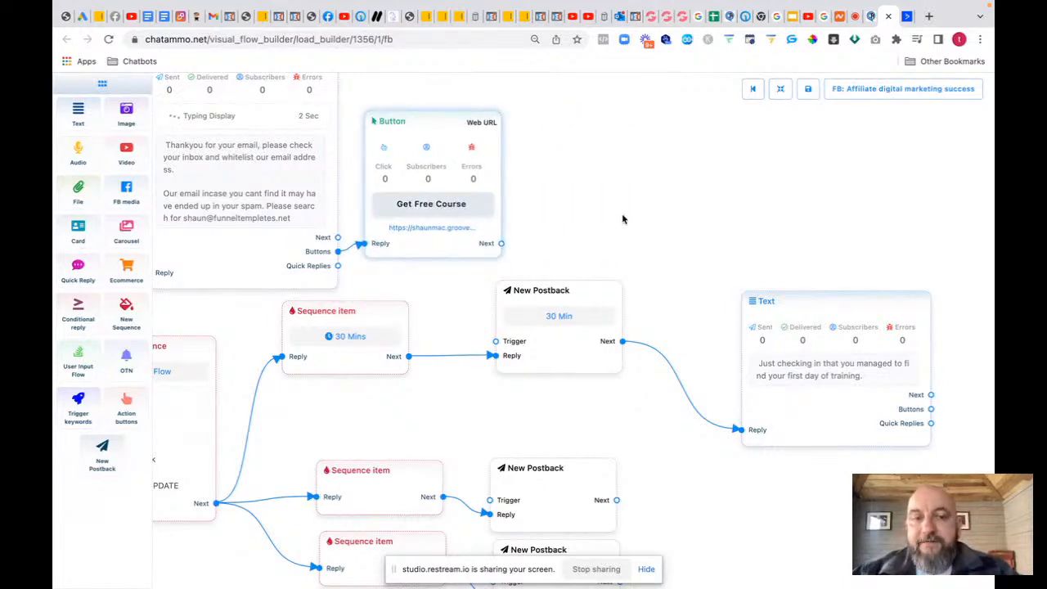
drag(621, 218, 451, 194)
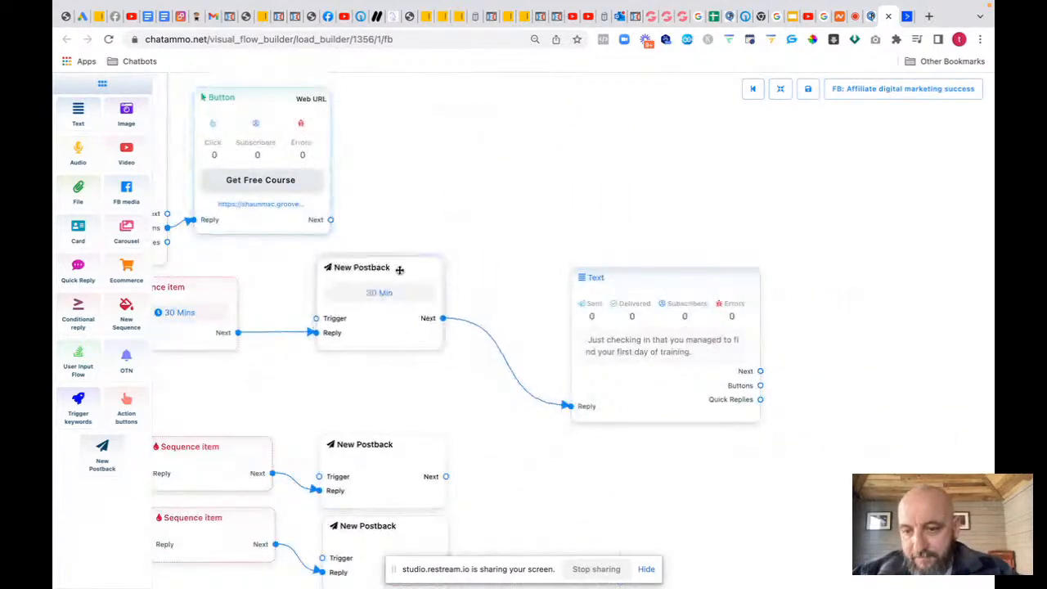
drag(402, 266, 330, 267)
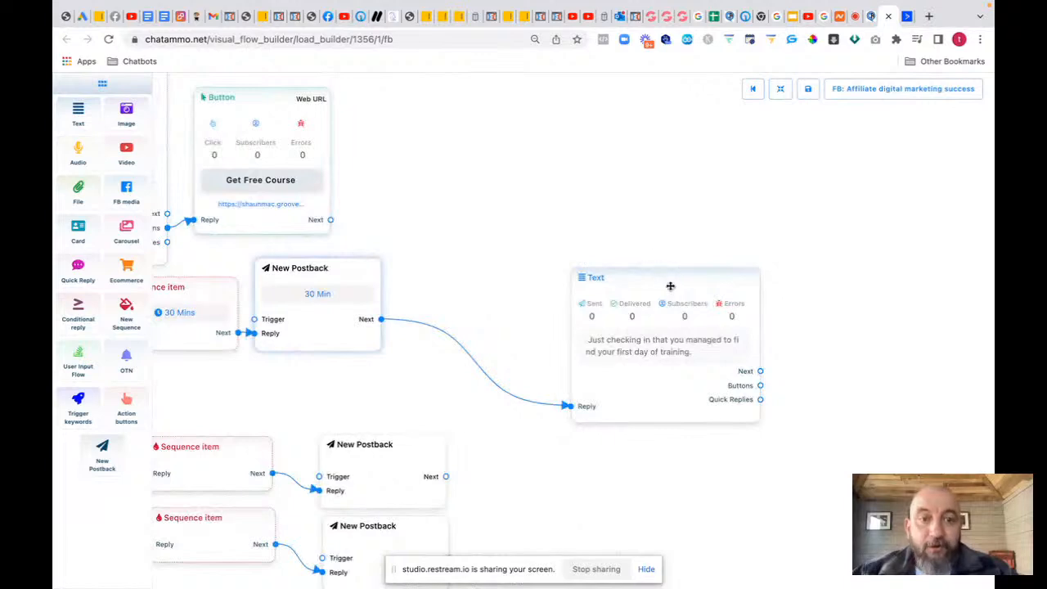
drag(671, 284, 498, 230)
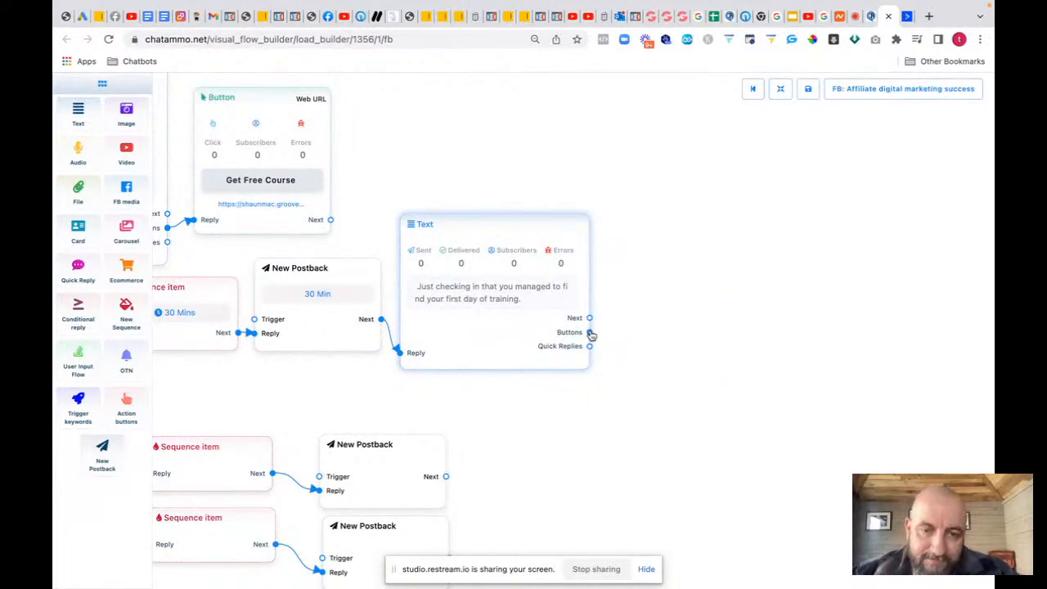
Step: Add a 'Yes I'm In' new-postback button to the check-in message
drag(590, 332, 657, 266)
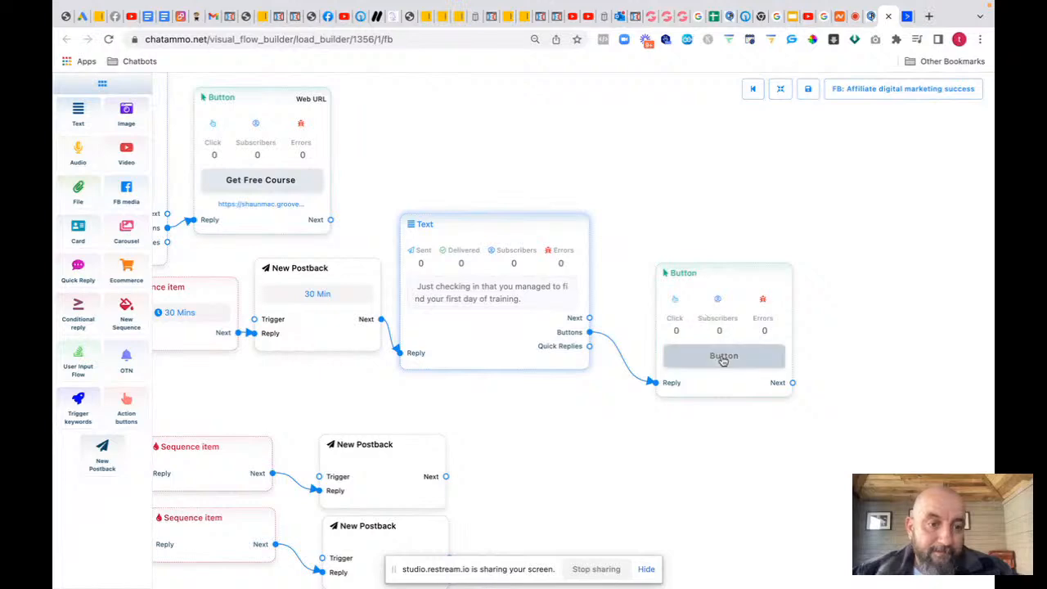
click(723, 356)
text(Yes )
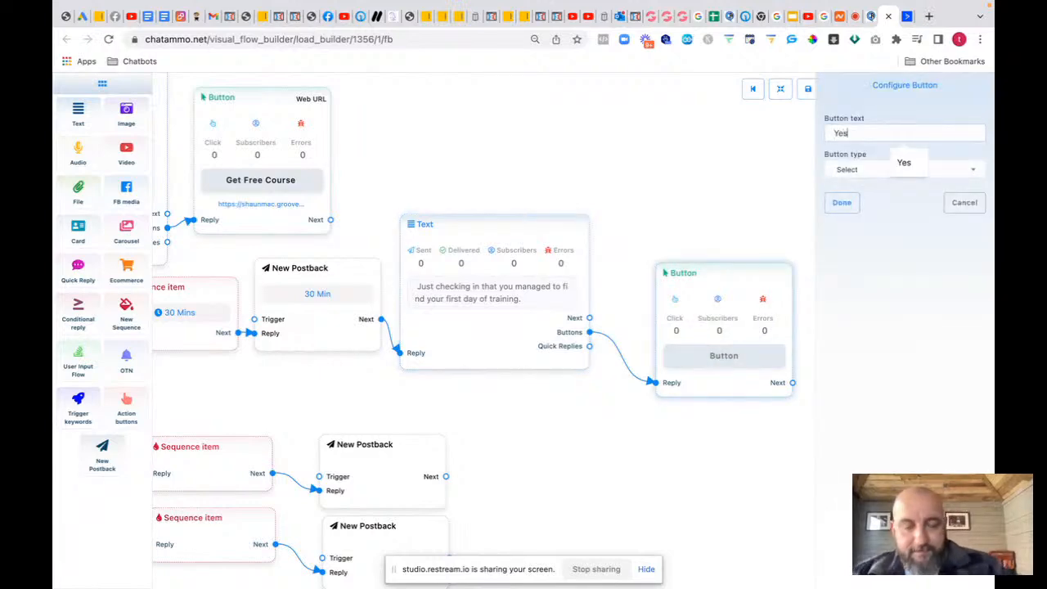
text(I'm )
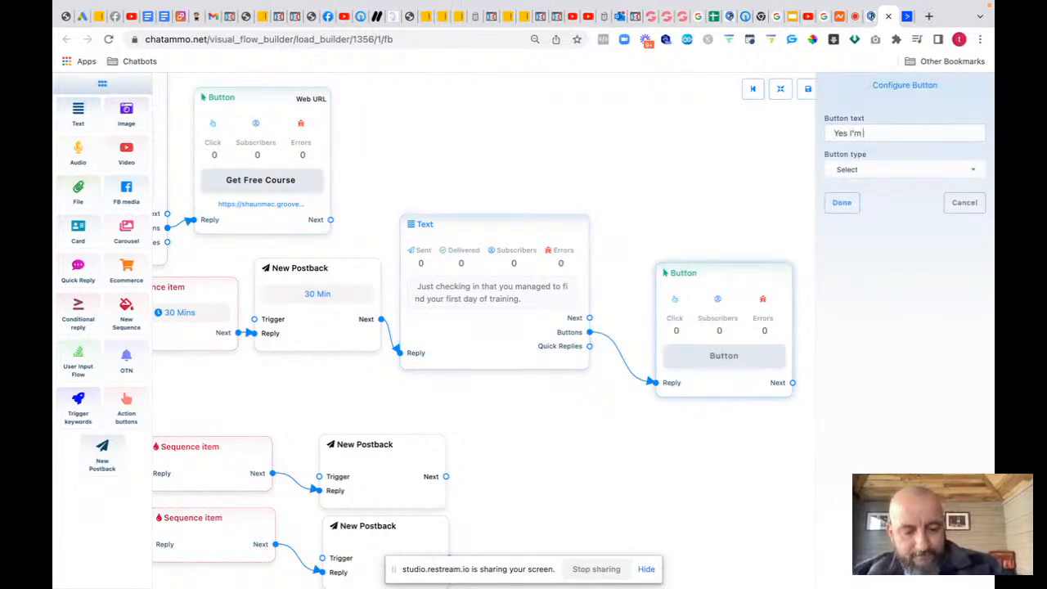
text(In)
click(869, 169)
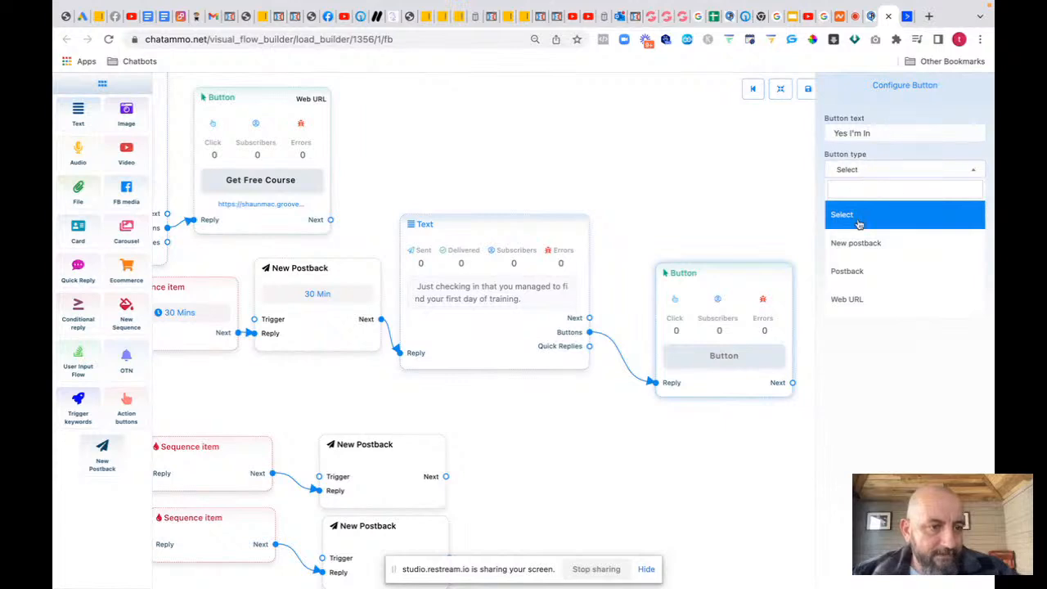
click(853, 241)
click(842, 203)
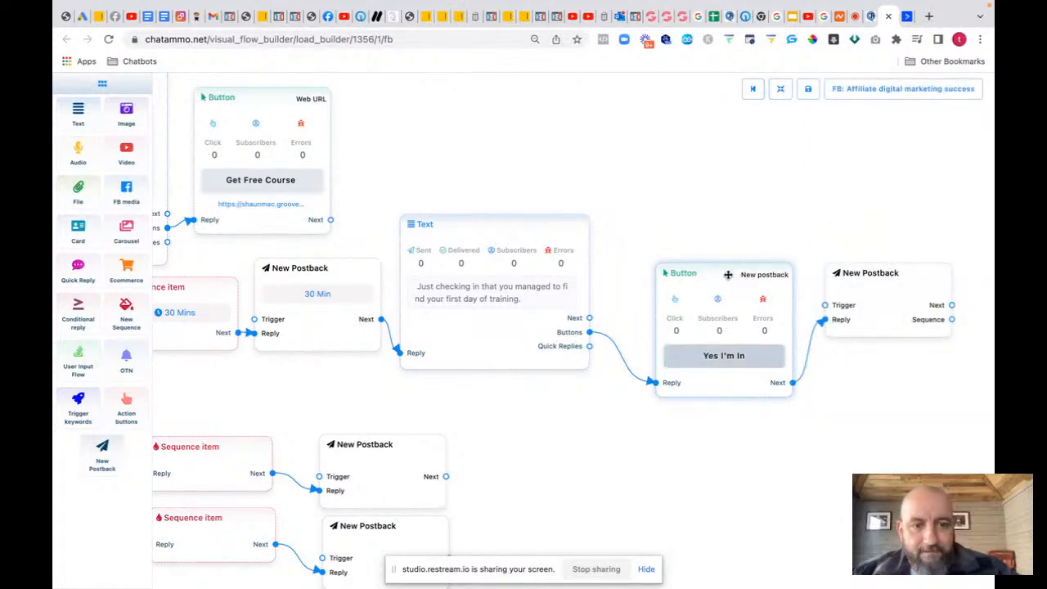
drag(726, 274, 690, 226)
Step: Title the new postback 'In course' and place it beside the button
click(867, 304)
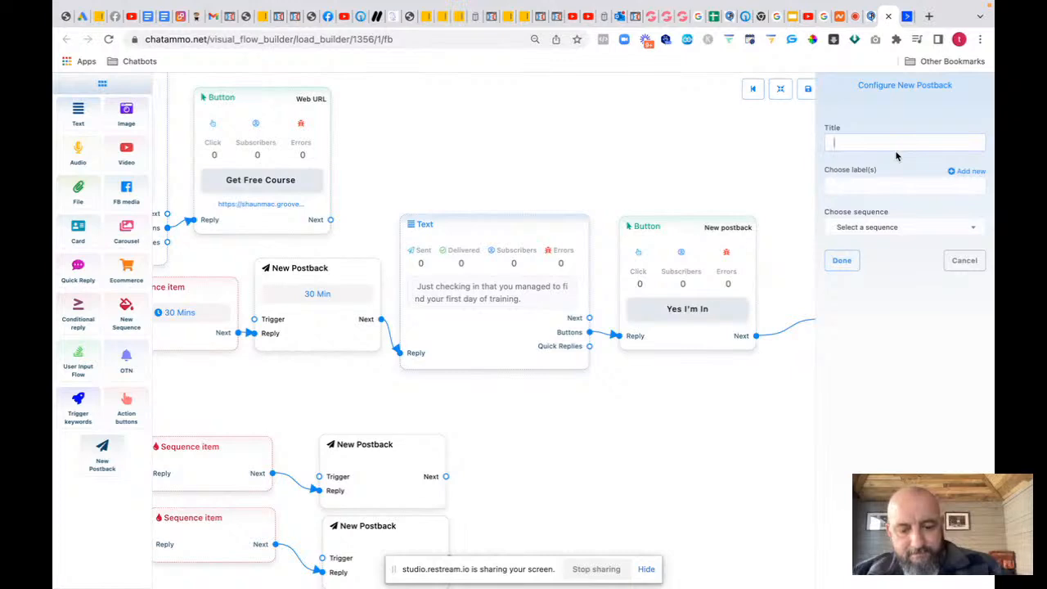
text(In cour)
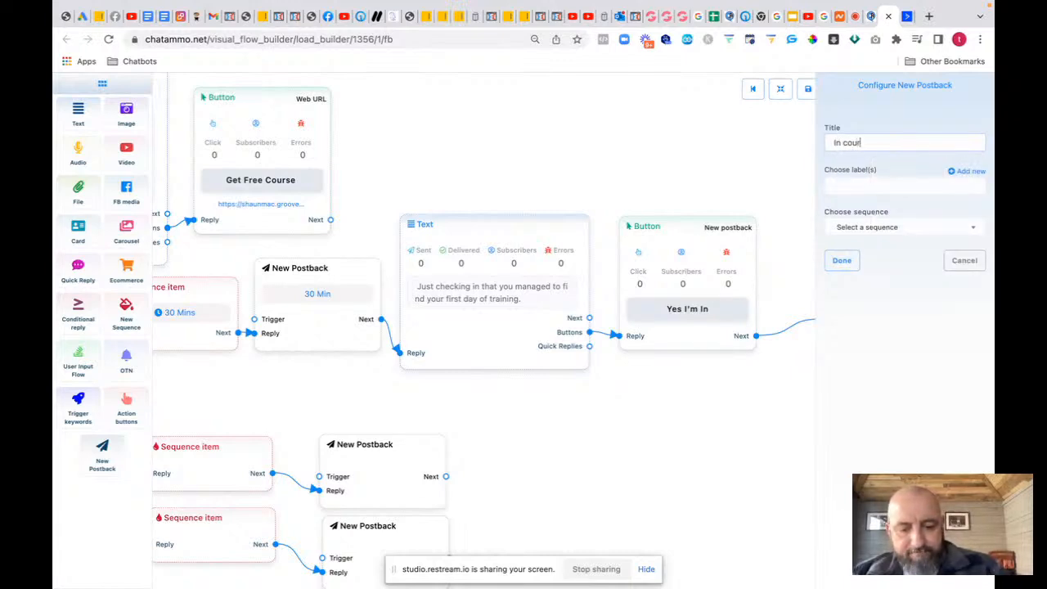
text(se)
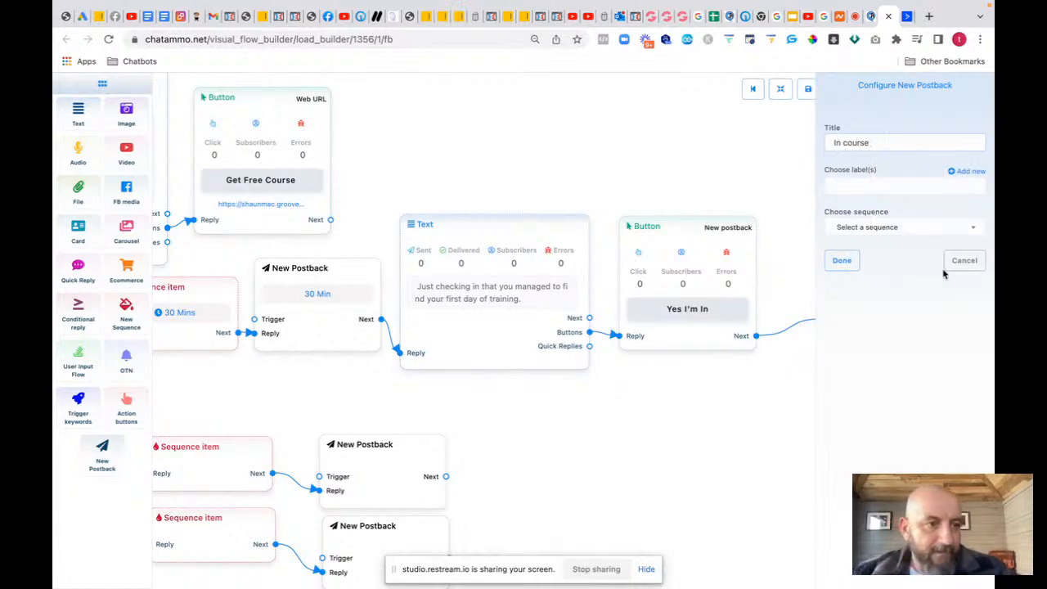
click(842, 260)
drag(888, 273, 837, 223)
Step: Add a new text message after the In Course postback and open its settings
drag(900, 273, 936, 367)
click(958, 384)
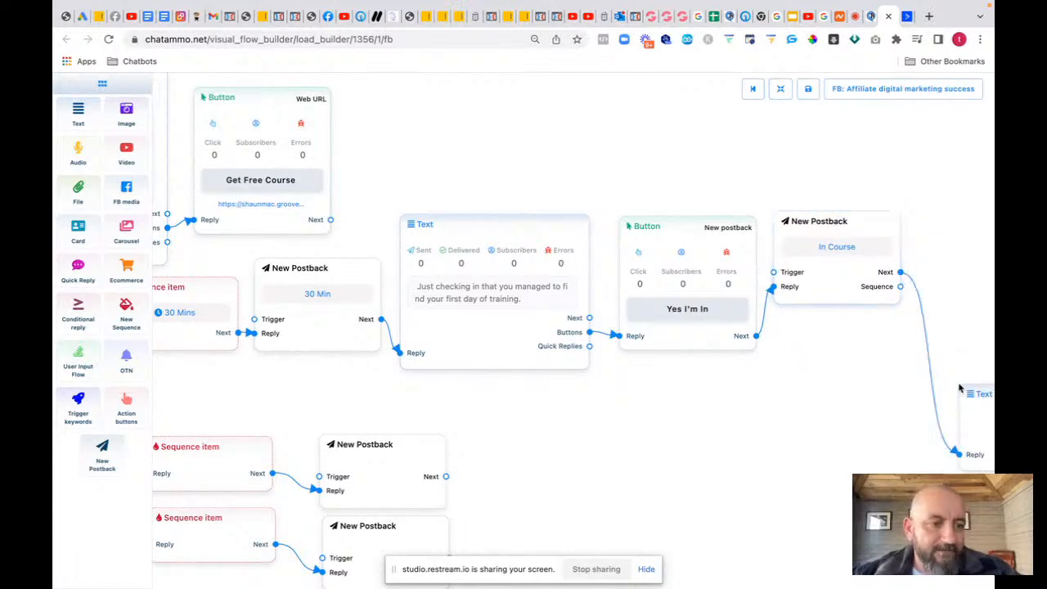
drag(975, 398, 938, 226)
drag(799, 417, 556, 409)
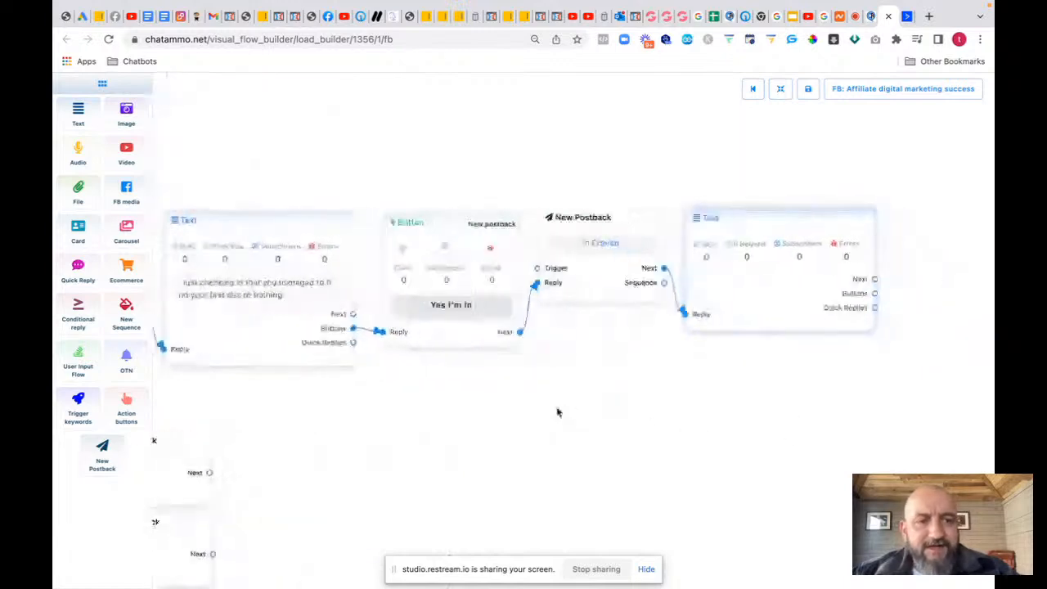
click(744, 294)
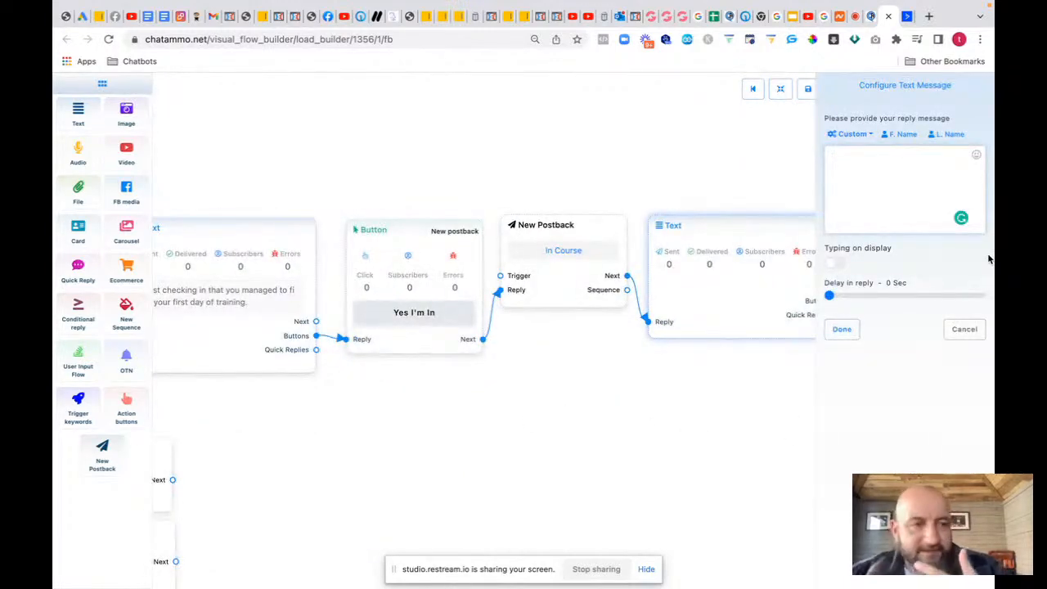
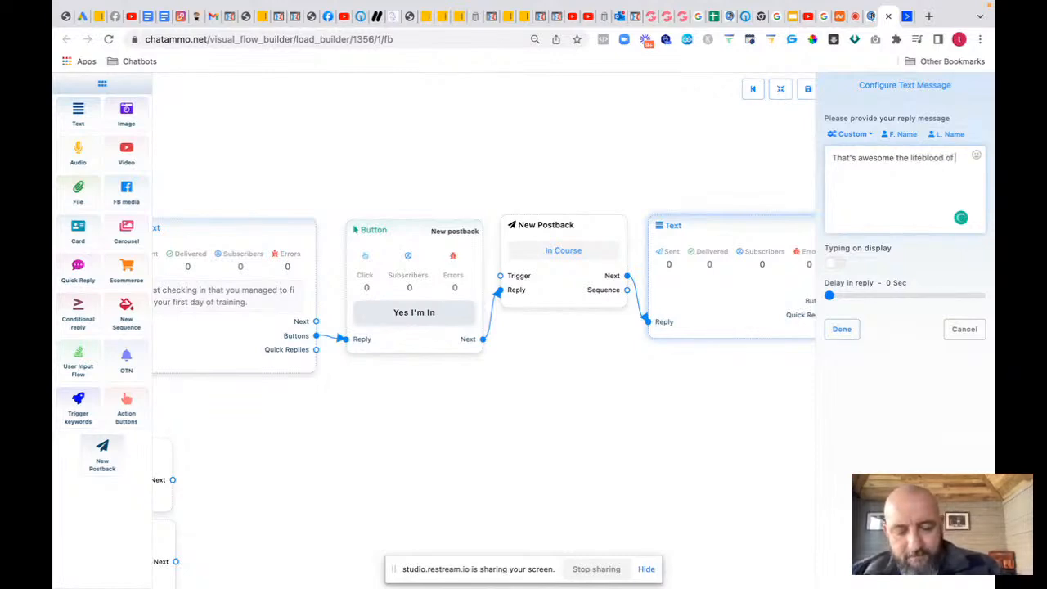
Step: Finish the reply about driving traffic to your offers, add a comma after 'awesome', and save it
text(y )
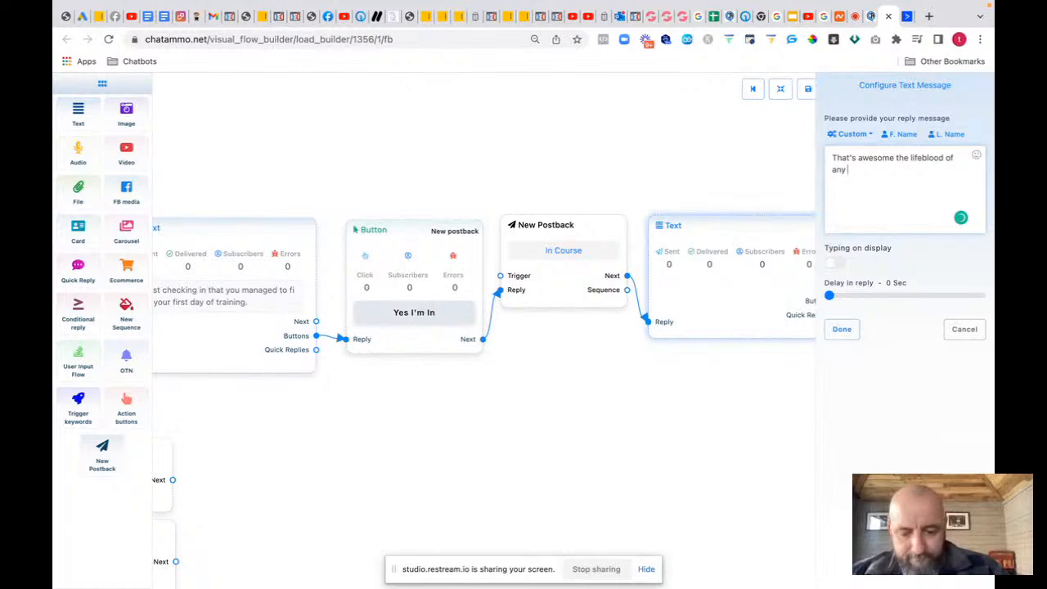
text(digital marketing espica)
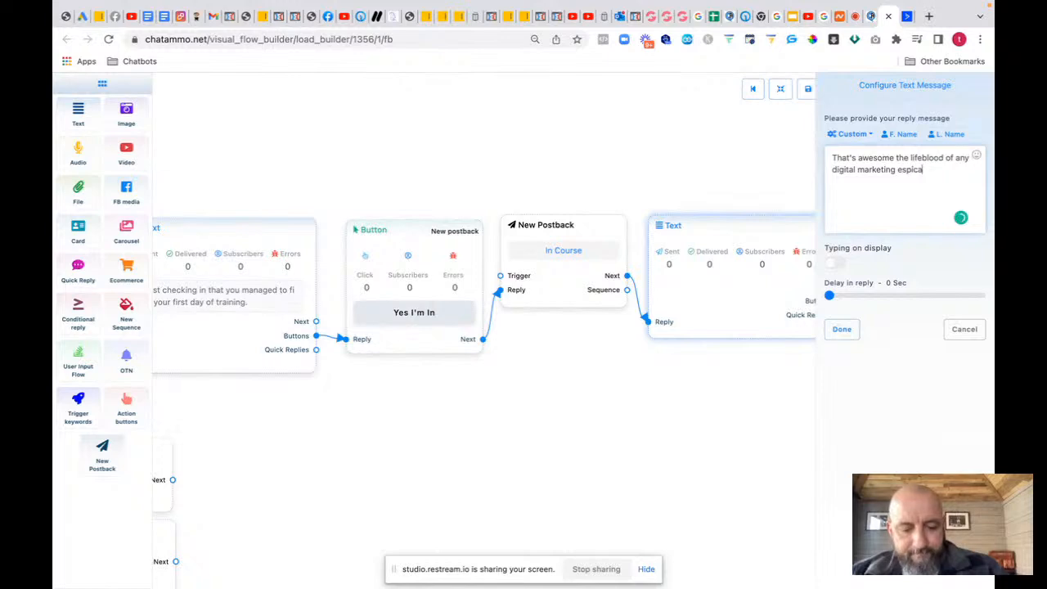
text(lly affiliate)
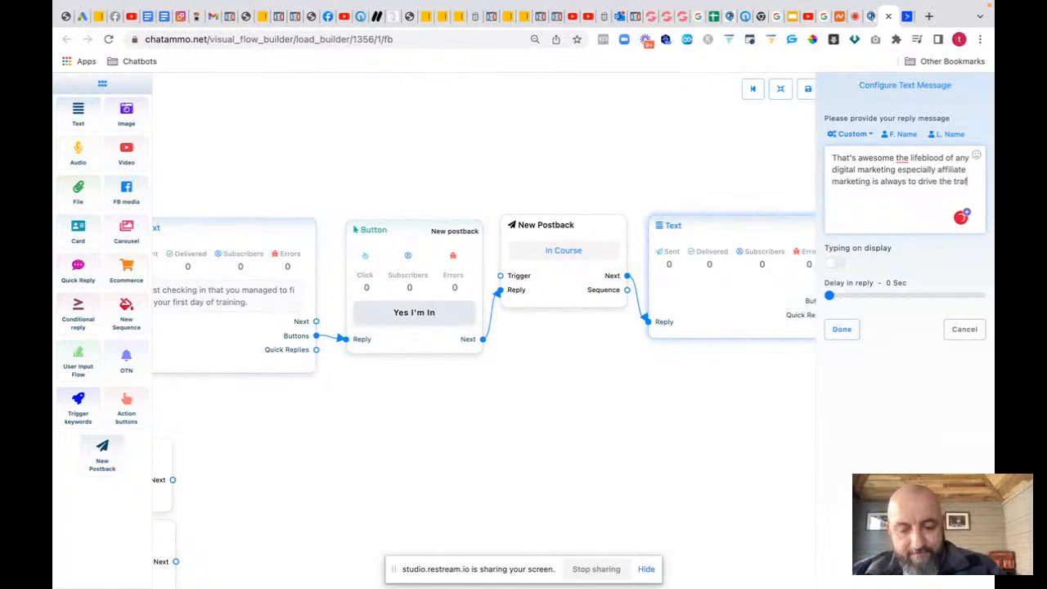
text(fic to yo)
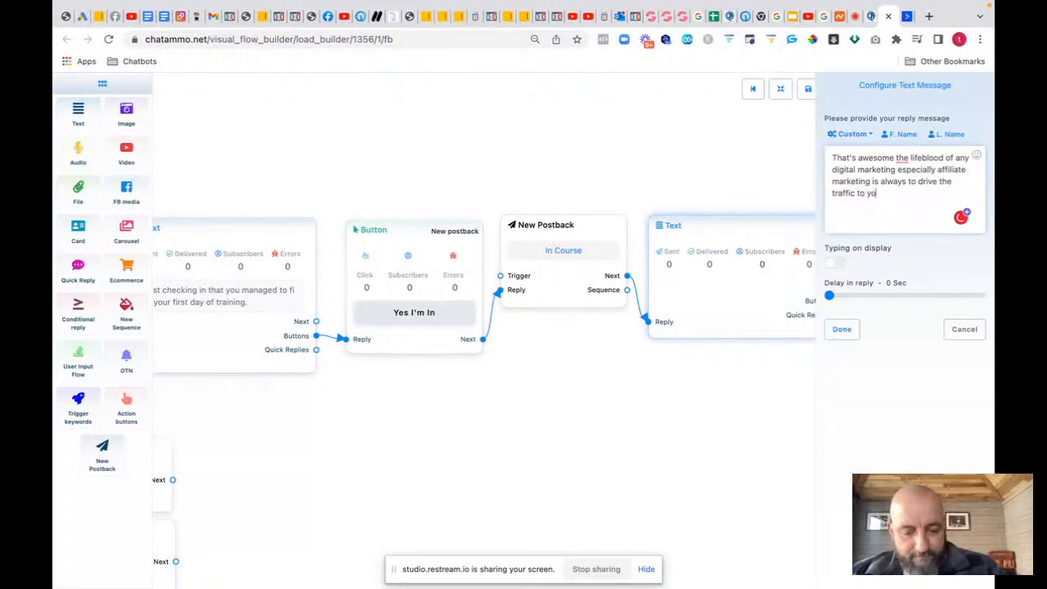
text(ur offers)
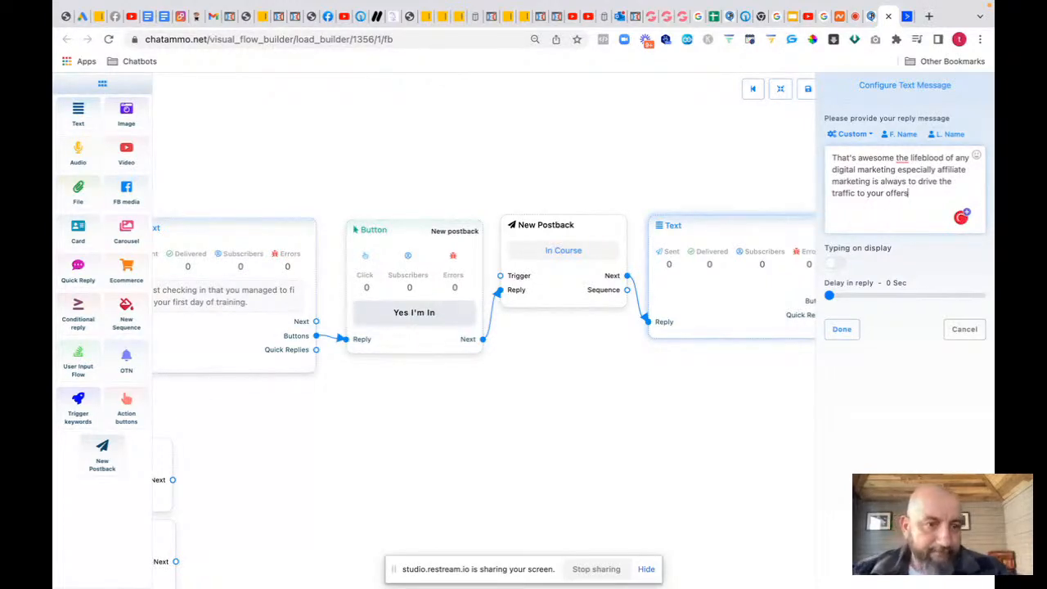
mouse_move(902, 159)
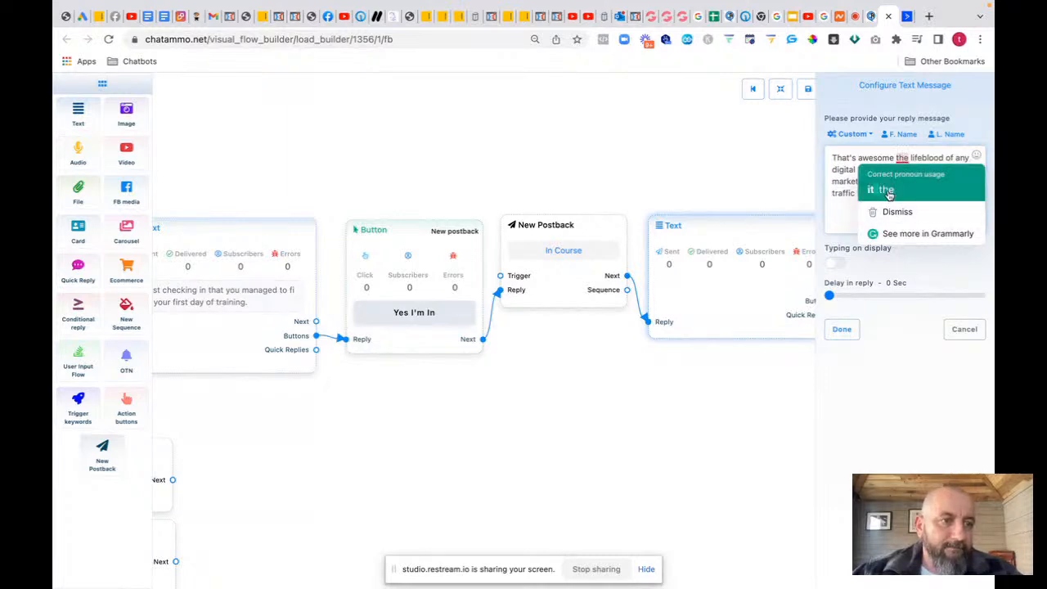
click(893, 158)
text(,)
click(841, 329)
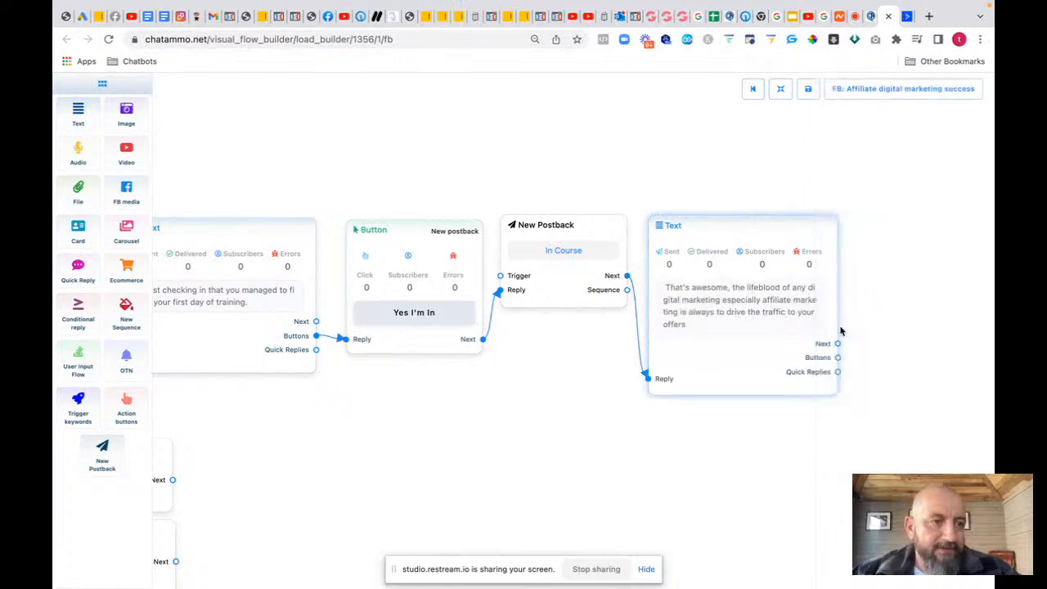
Step: Move the Yes I'm In node higher and delete a stray Button node
drag(455, 390, 618, 348)
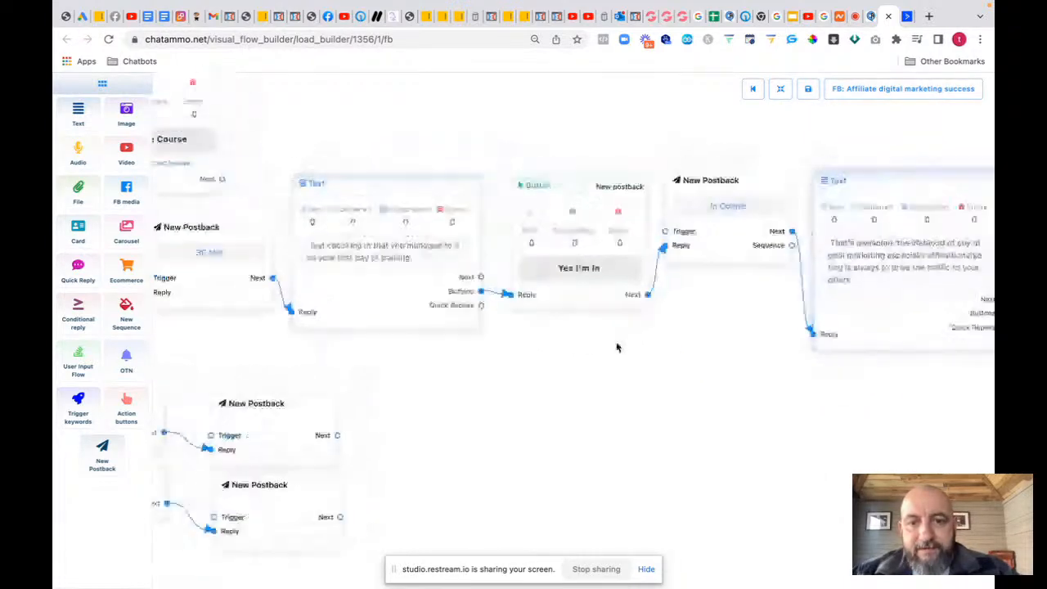
drag(568, 297, 565, 211)
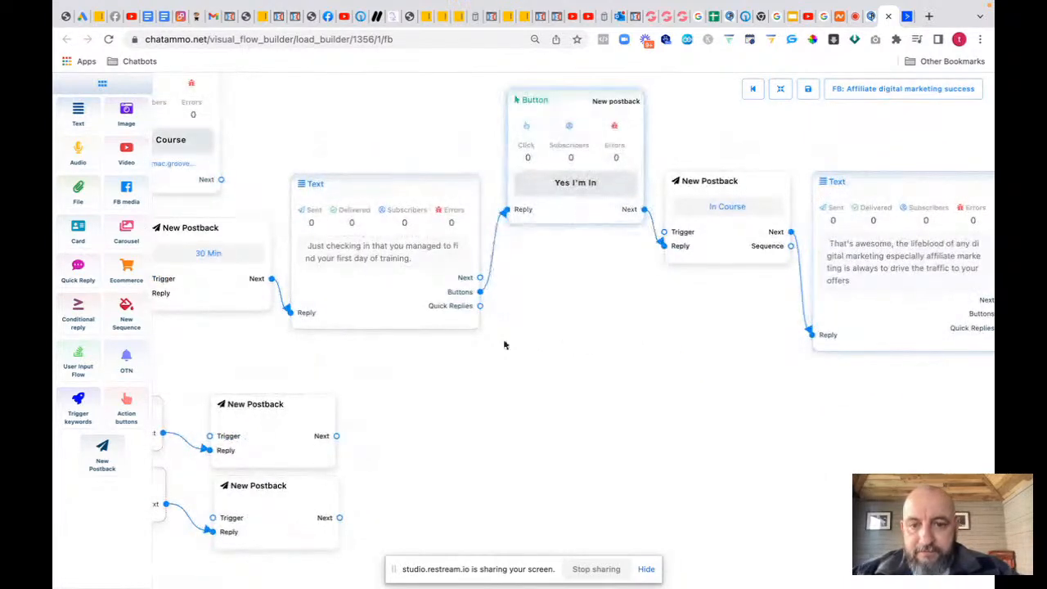
drag(482, 296, 530, 353)
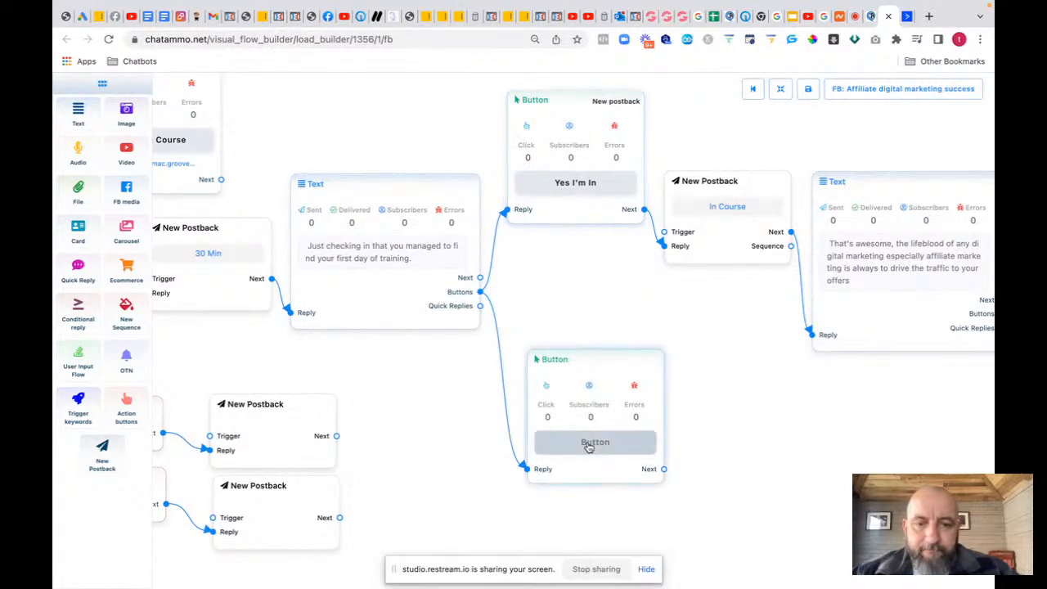
right_click(598, 374)
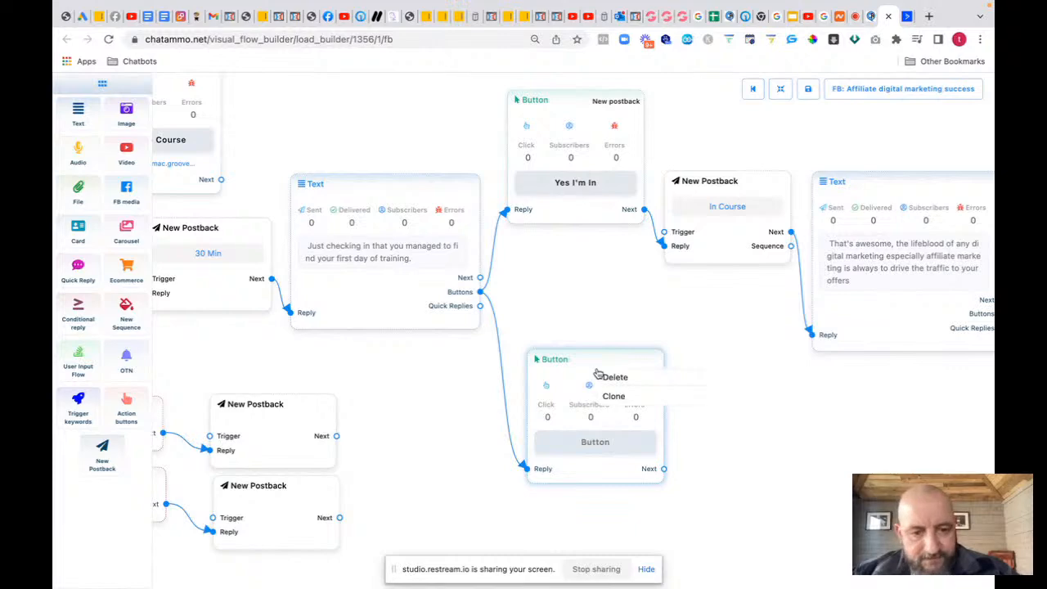
click(619, 377)
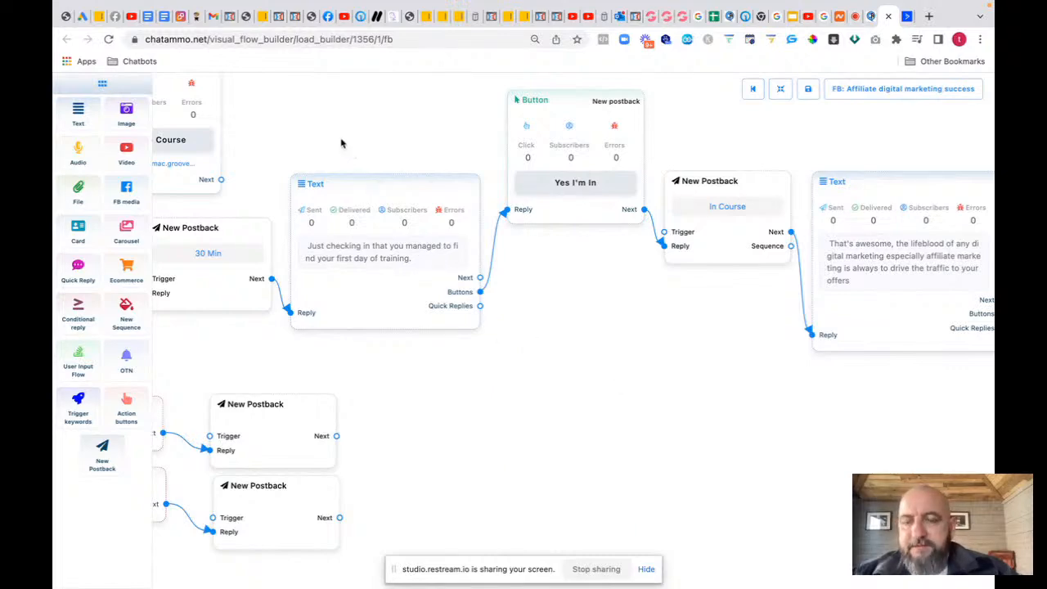
Step: Link the check-in message's Buttons port to the Get Free Course node and reposition that node
drag(339, 140, 521, 215)
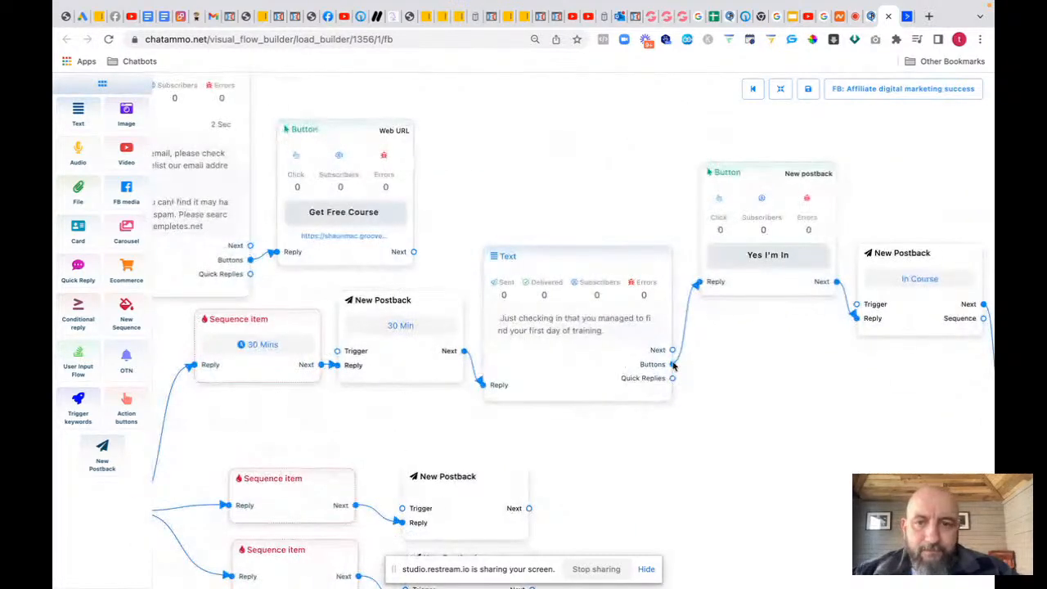
drag(672, 365, 275, 252)
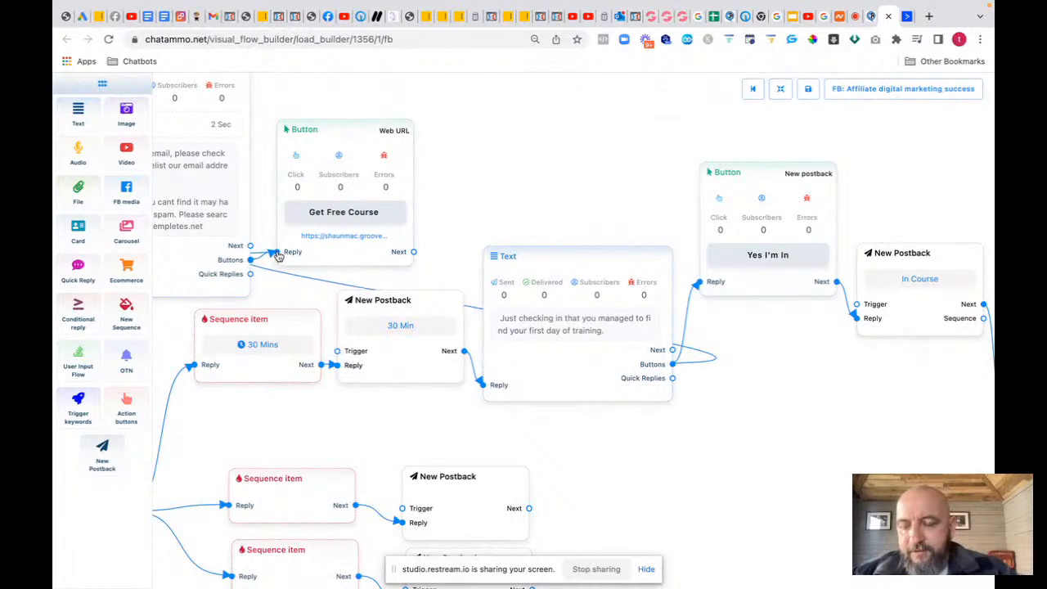
drag(348, 129, 353, 96)
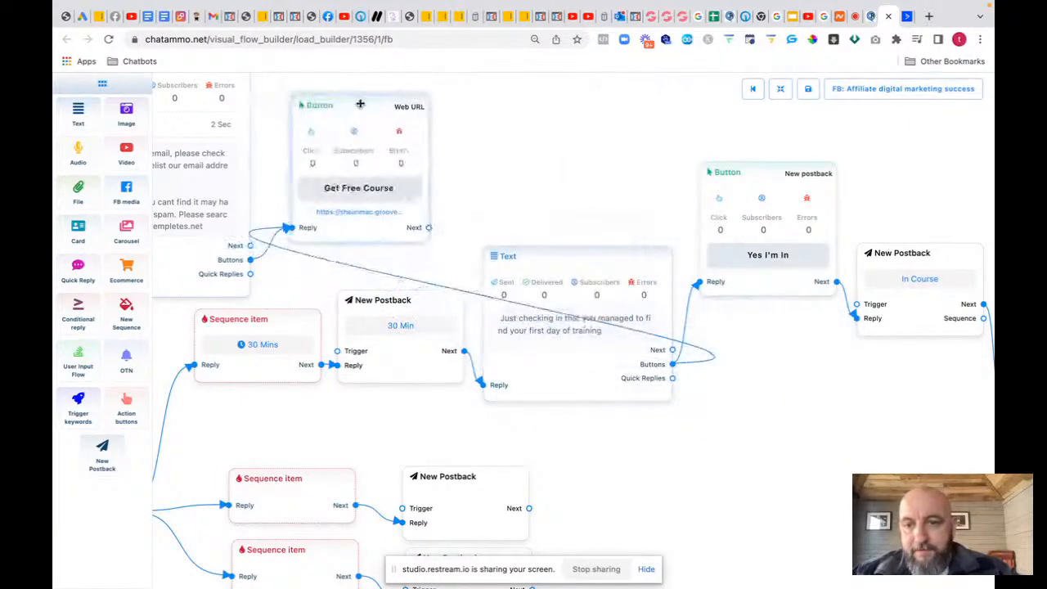
drag(539, 421, 212, 381)
drag(324, 401, 752, 333)
click(442, 397)
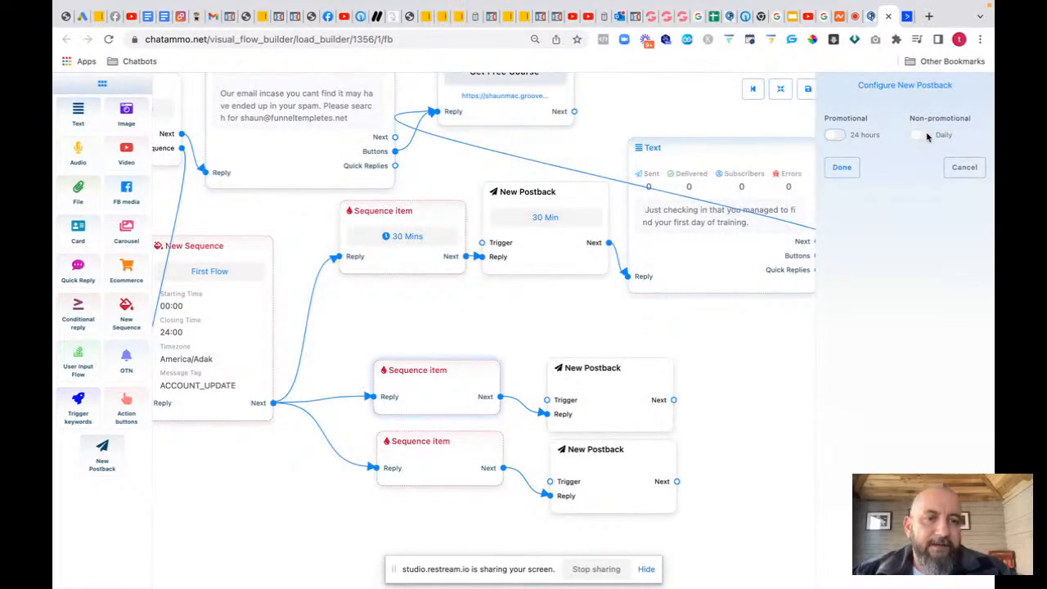
Step: Make the second sequence item a Promotional (24 hours) message with a 23-hour delay
click(833, 134)
click(864, 172)
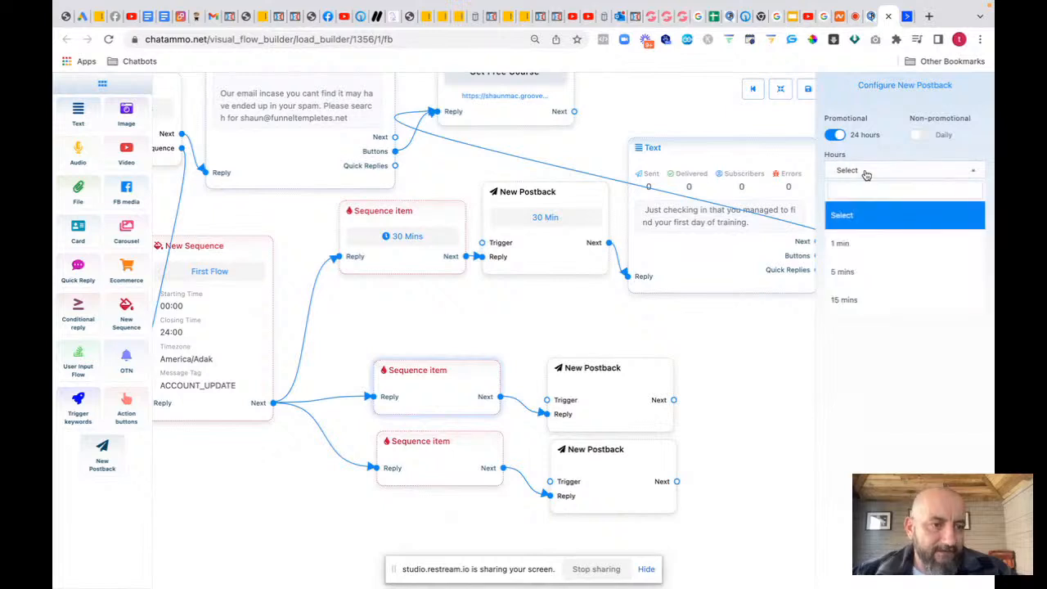
scroll(849, 305, down, 15)
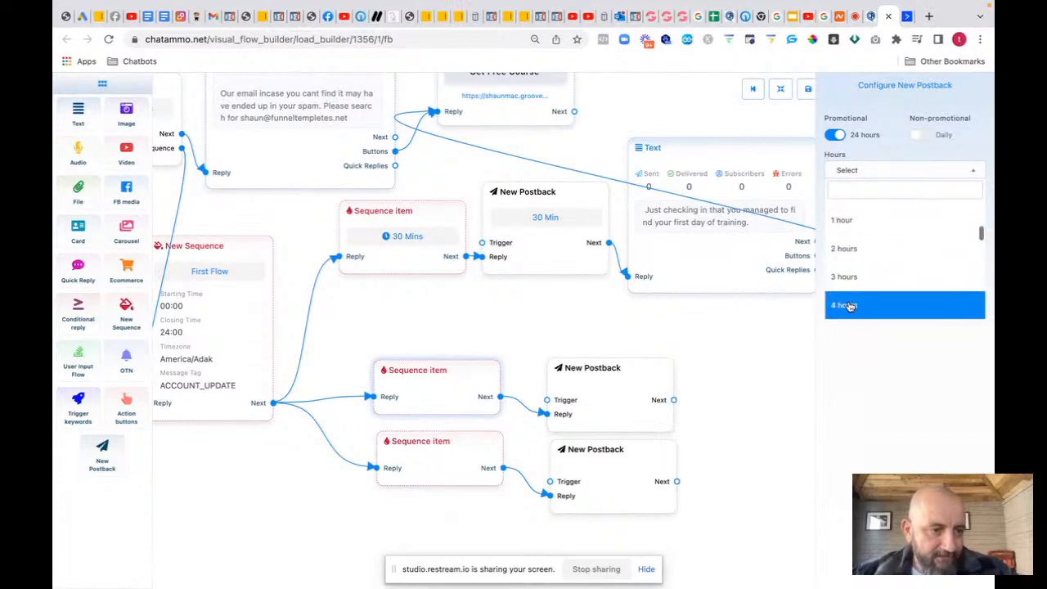
scroll(849, 305, down, 5)
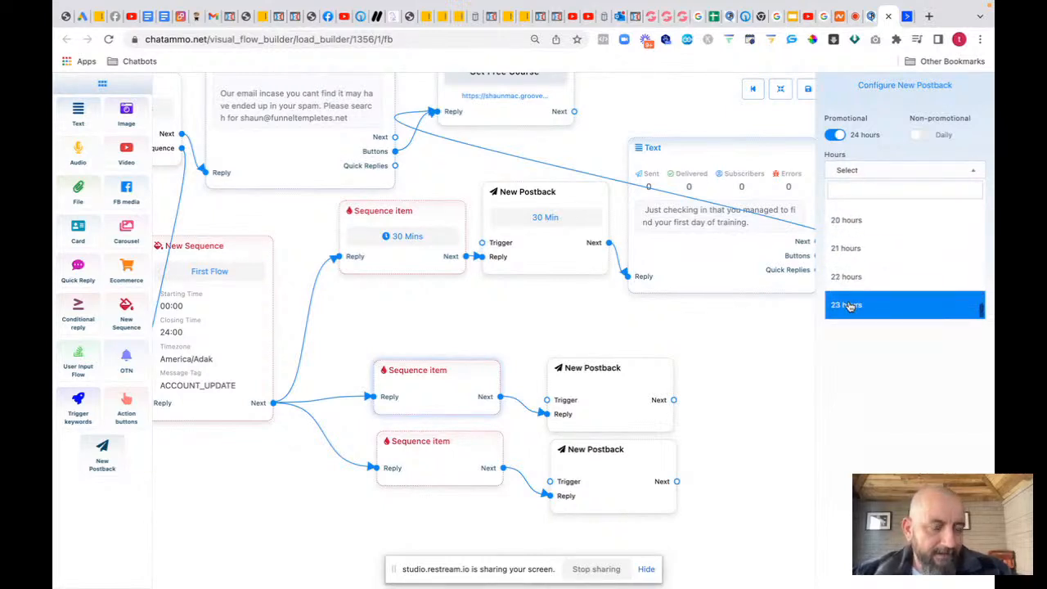
click(850, 305)
click(842, 202)
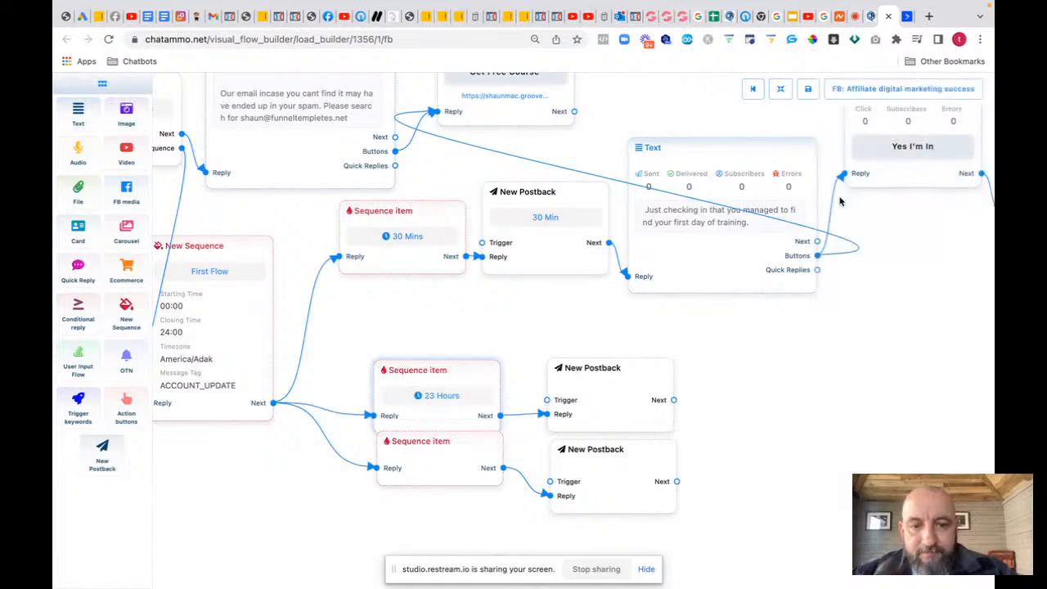
Step: Move the 23 Hours item and its postback up, and title the postback '23 hours'
drag(441, 370, 415, 325)
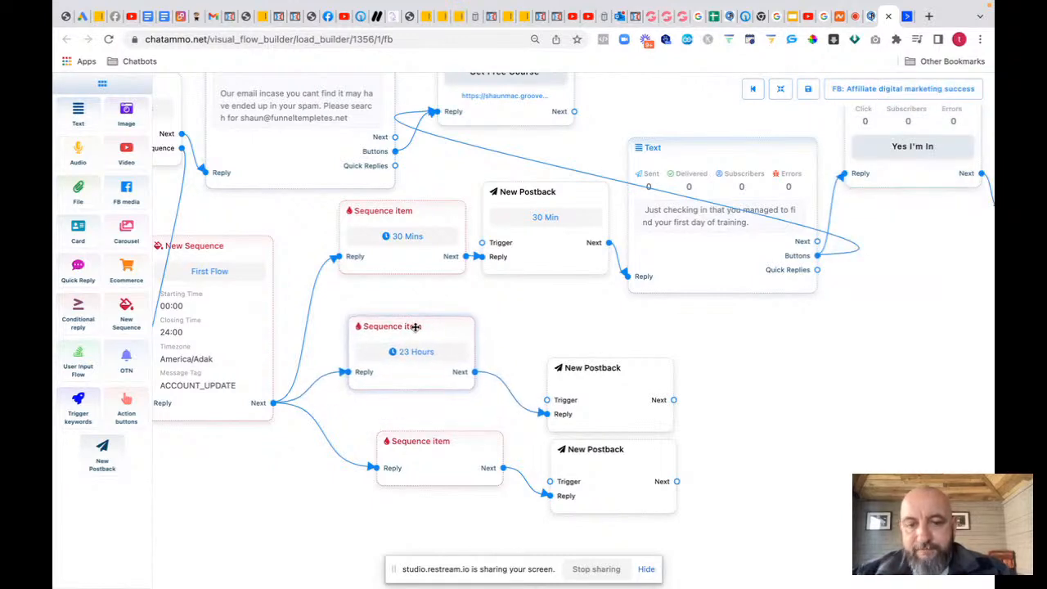
drag(607, 408, 560, 367)
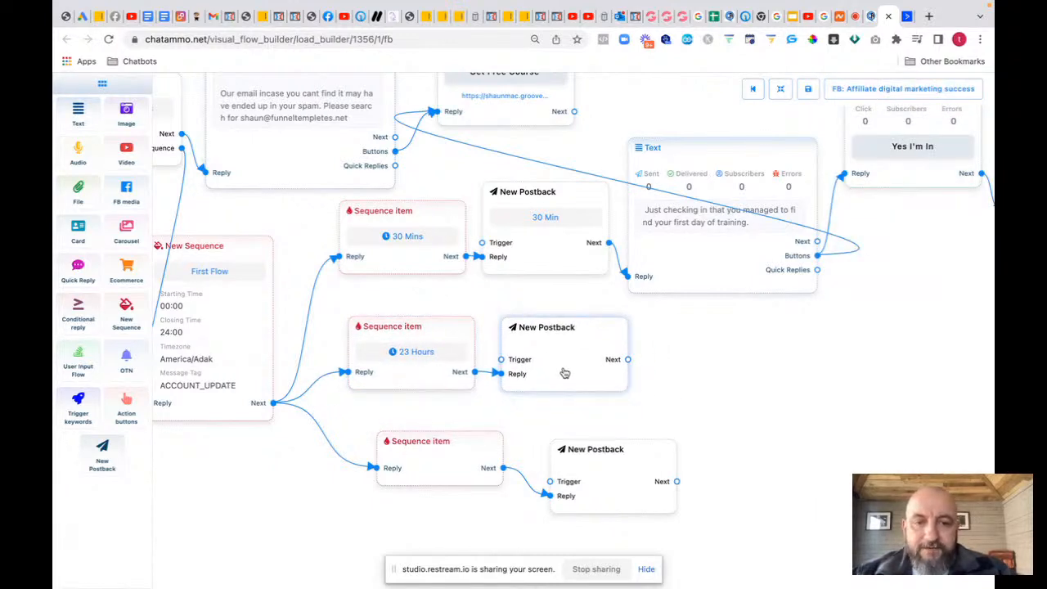
click(560, 368)
text(23 hours)
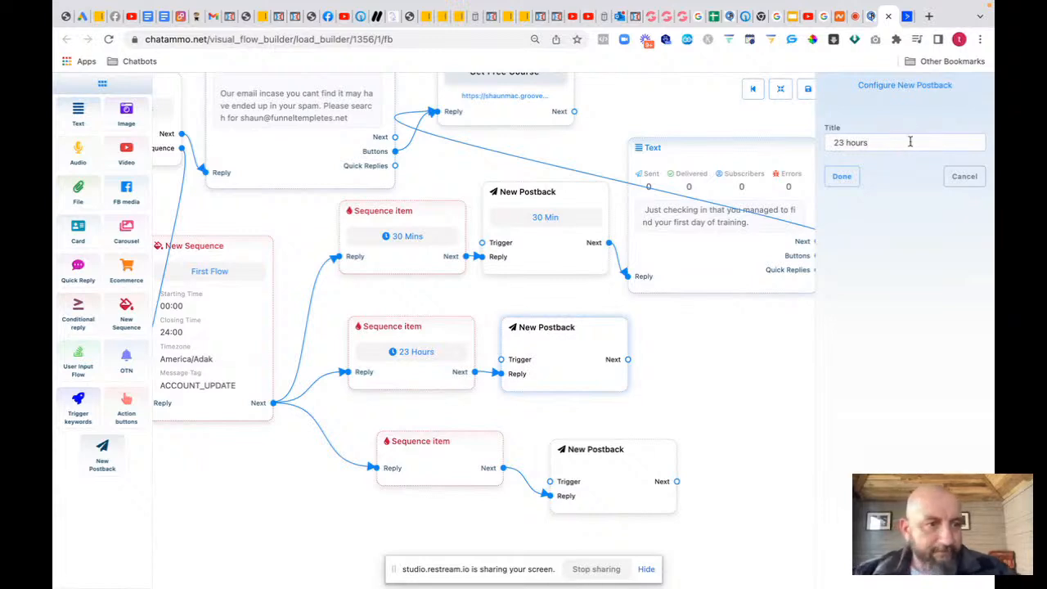
click(841, 176)
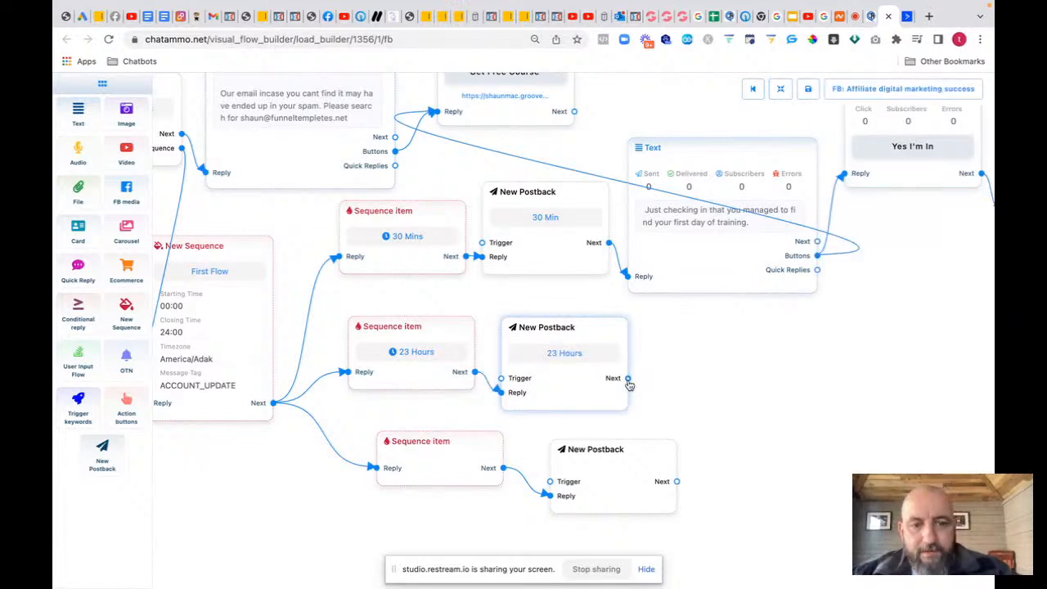
drag(627, 378, 697, 378)
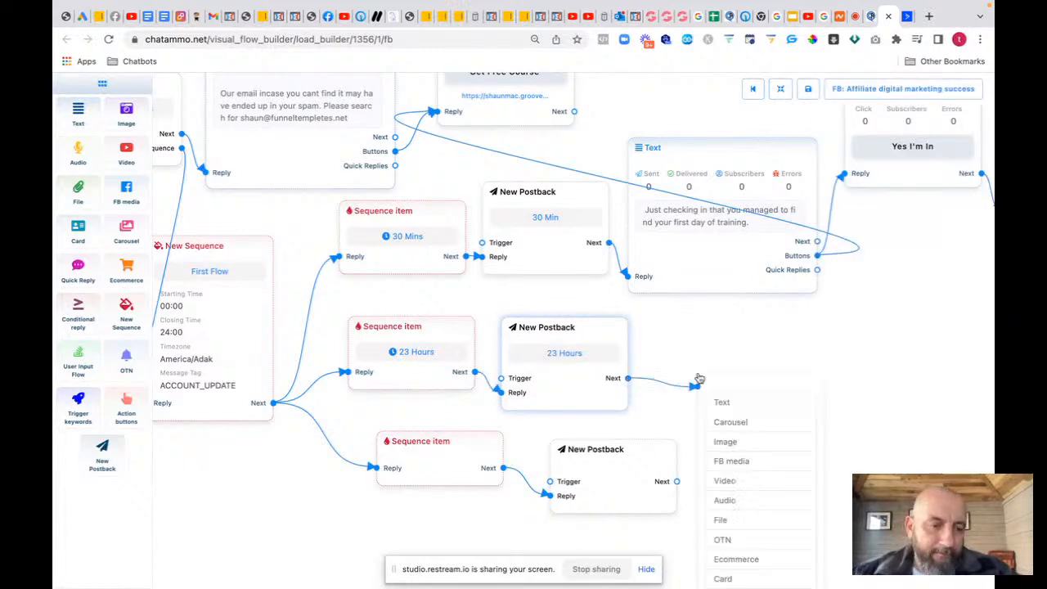
Step: Add a Text message asking if they saw the ChatAmmo offer, correcting 'skyrocking' to 'skyrocketing'
click(736, 403)
click(793, 485)
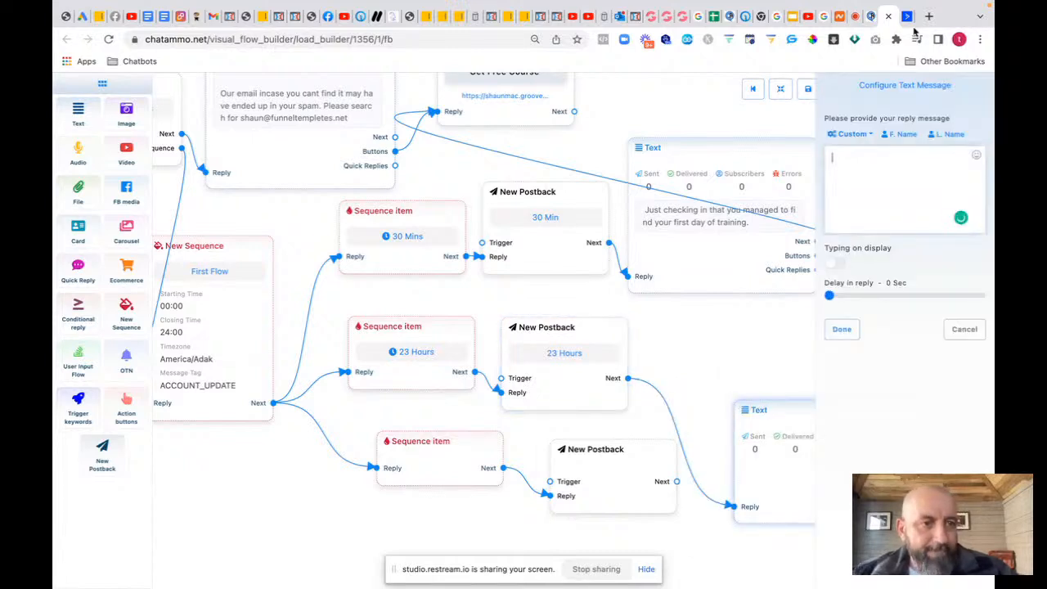
text(Just che)
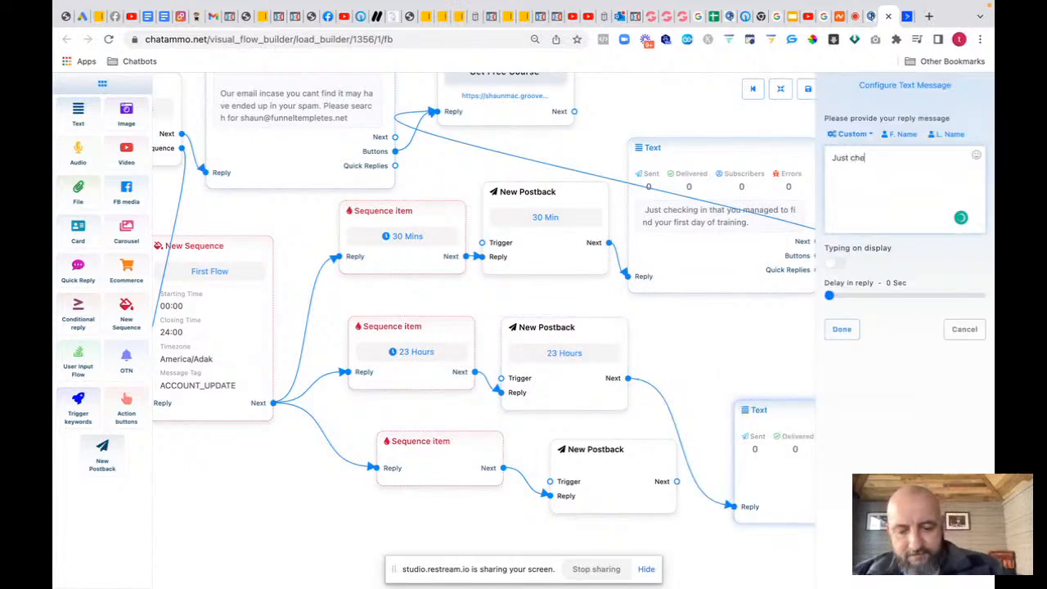
text(cking)
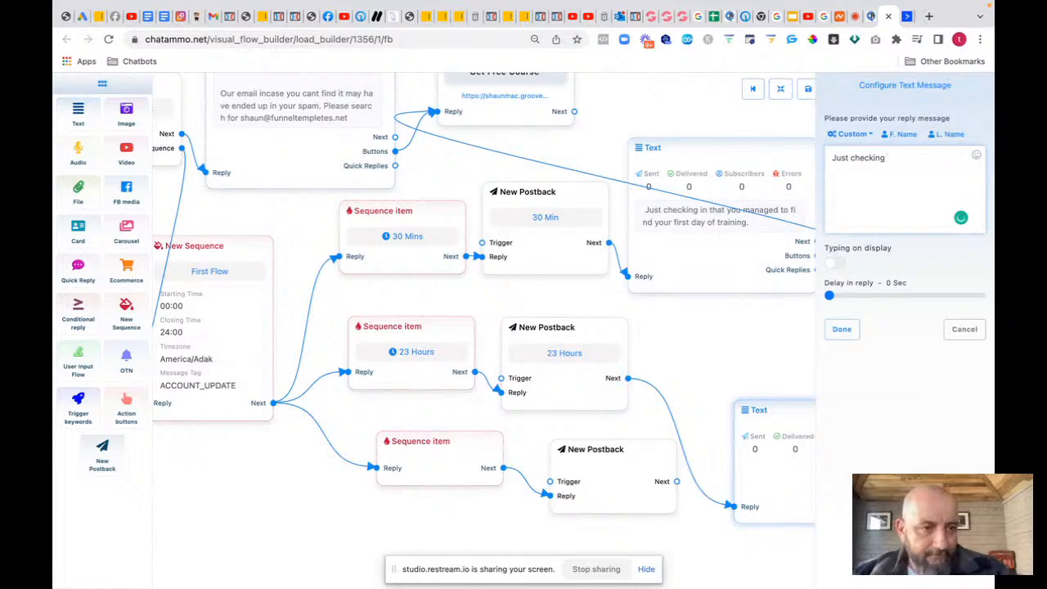
text( did you manage to)
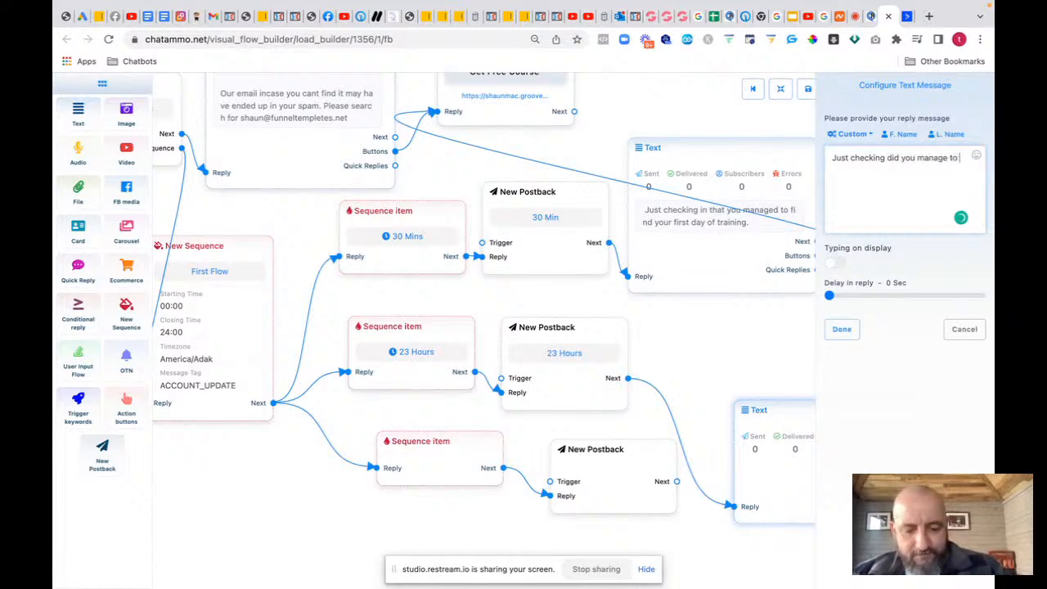
text( see the offer)
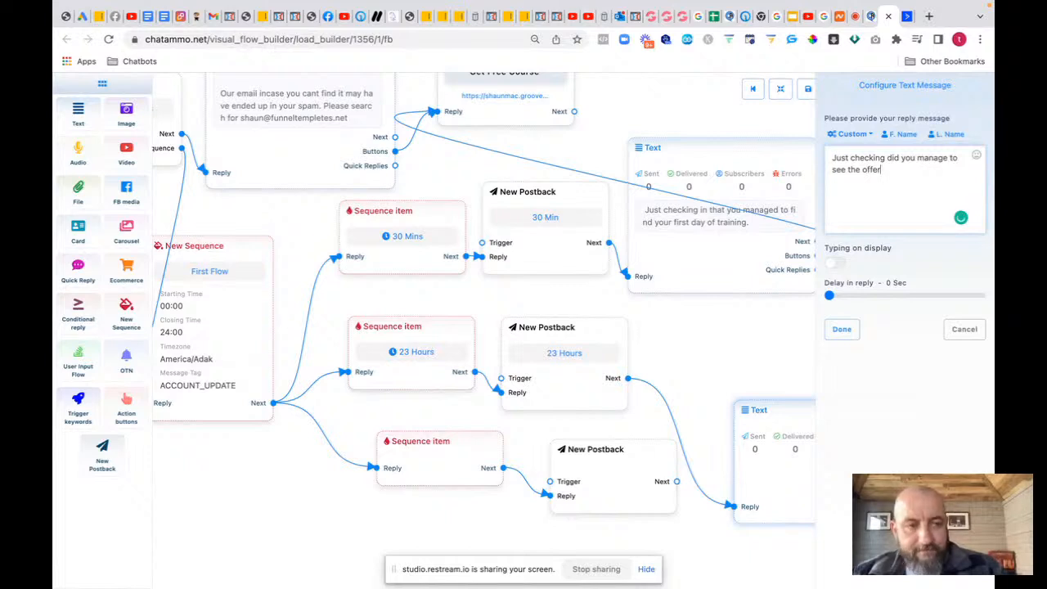
text( on the c)
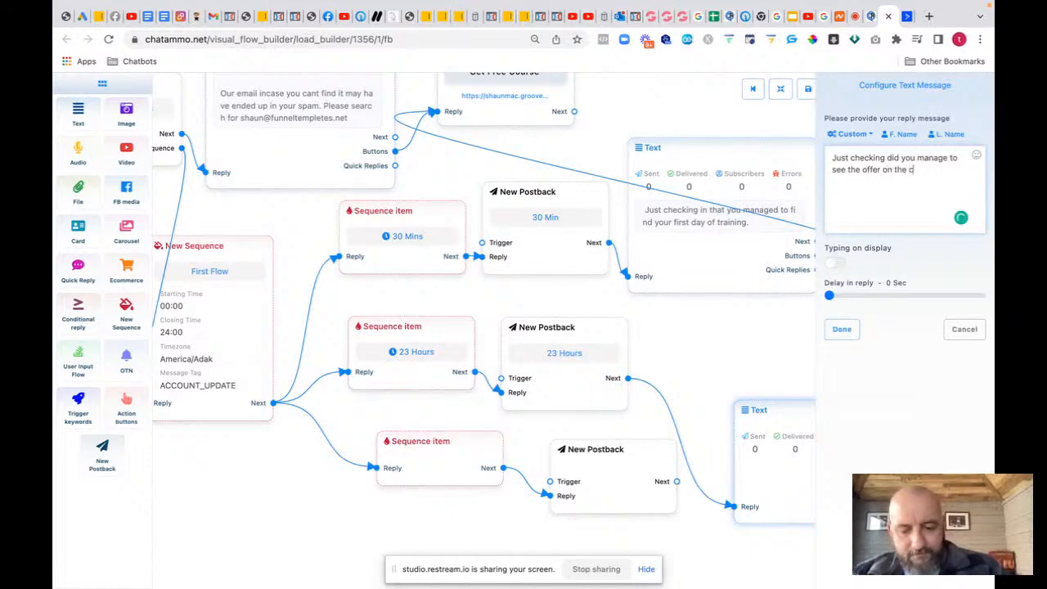
text(hatammo so)
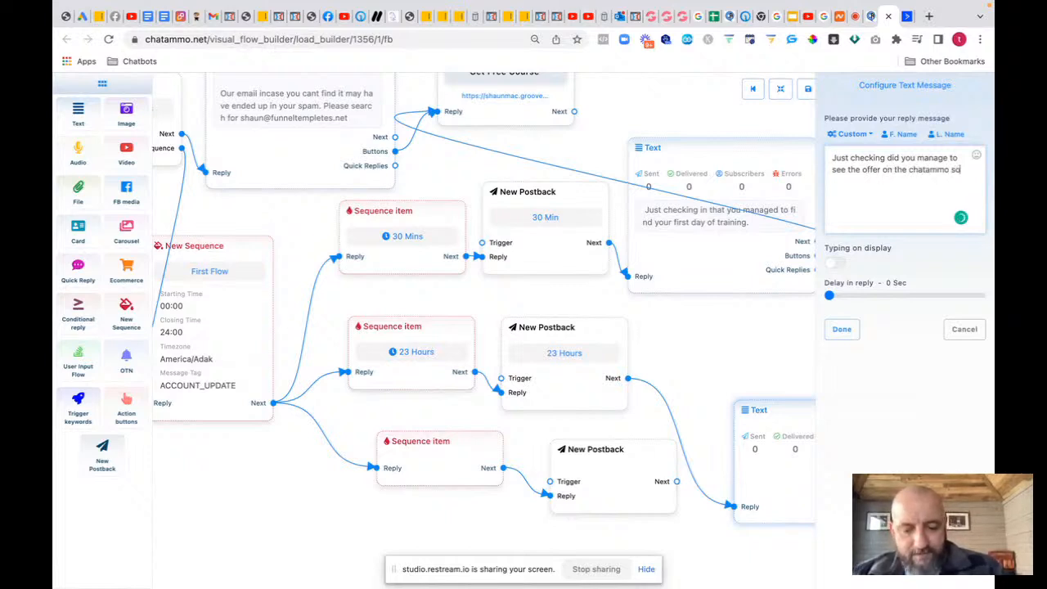
text(ftware.)
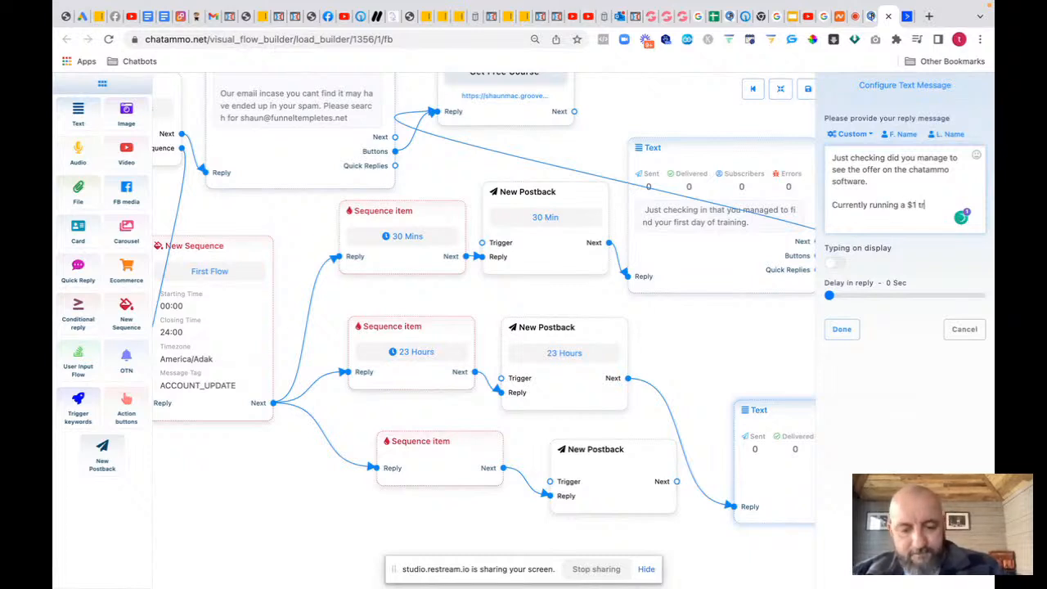
text(which will)
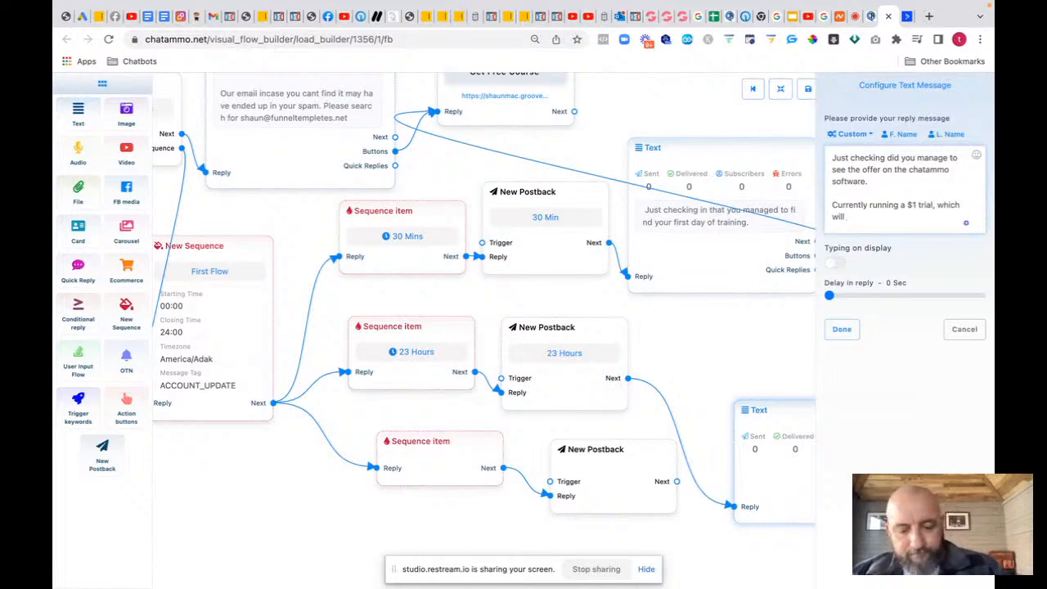
text( get your s)
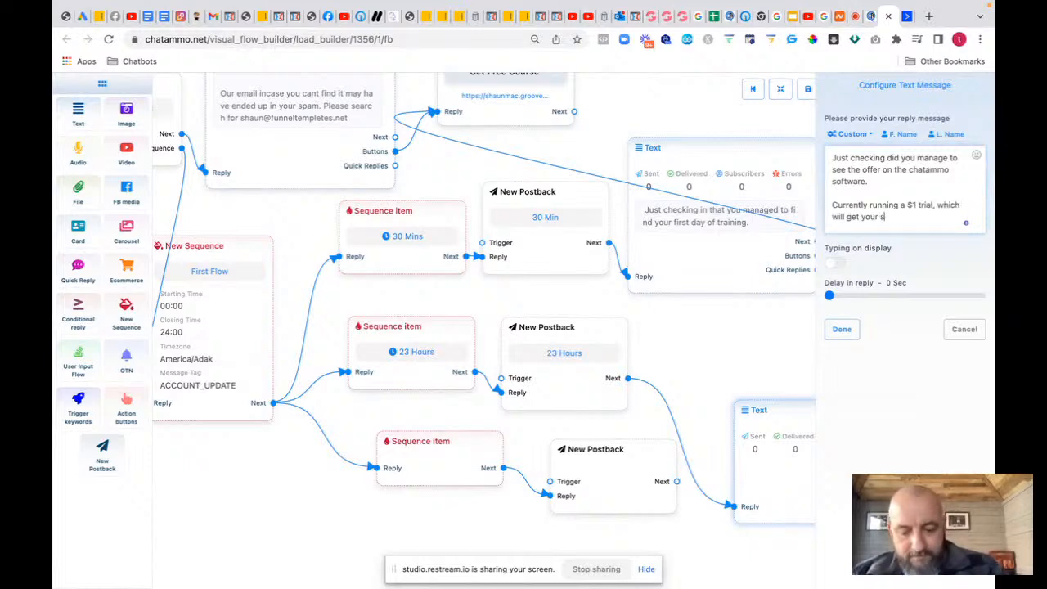
text(ales sk)
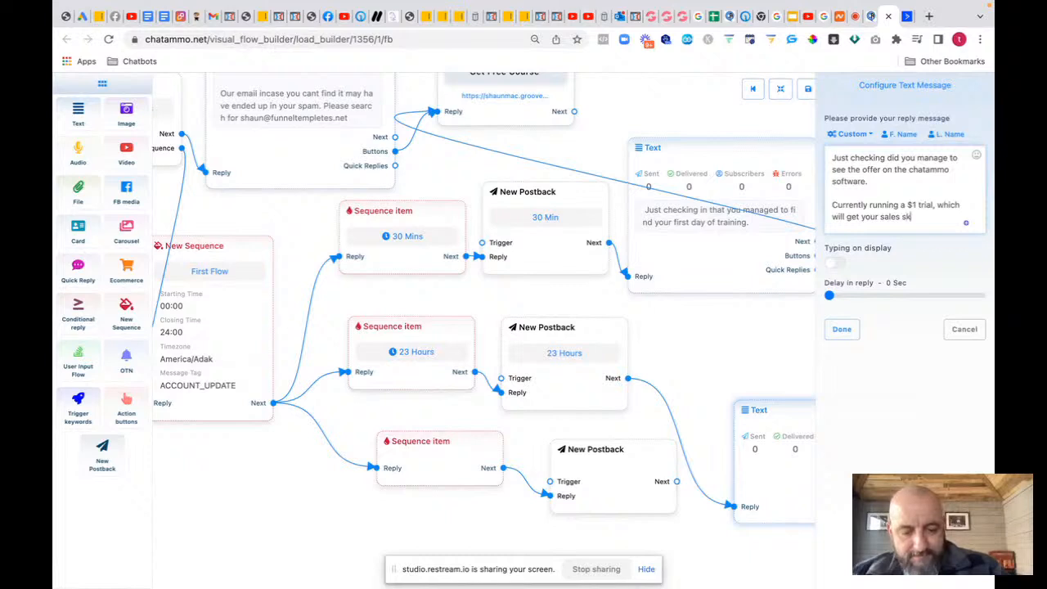
text(yrocking)
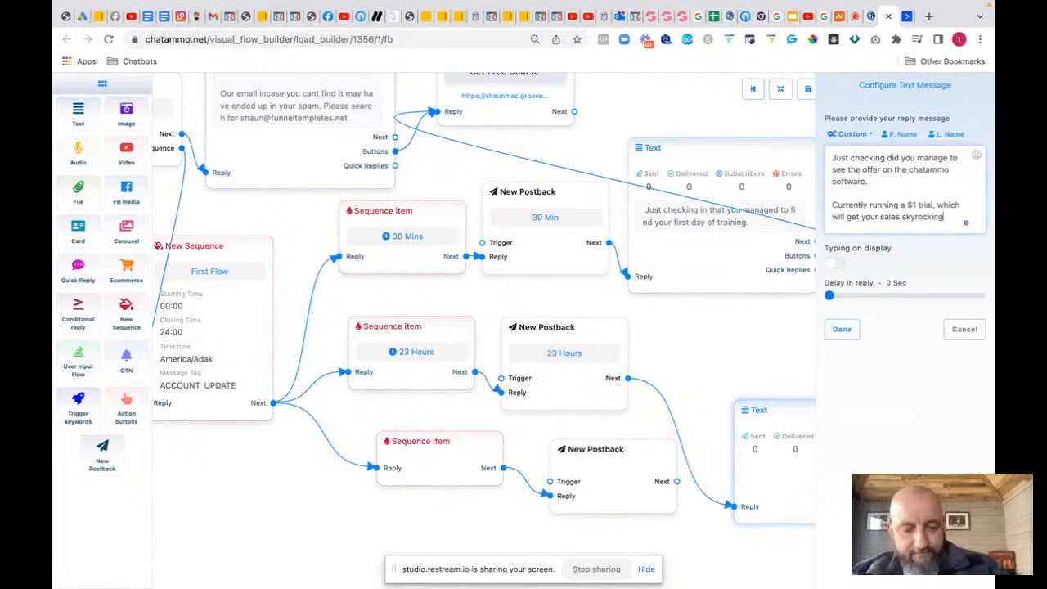
text( and also)
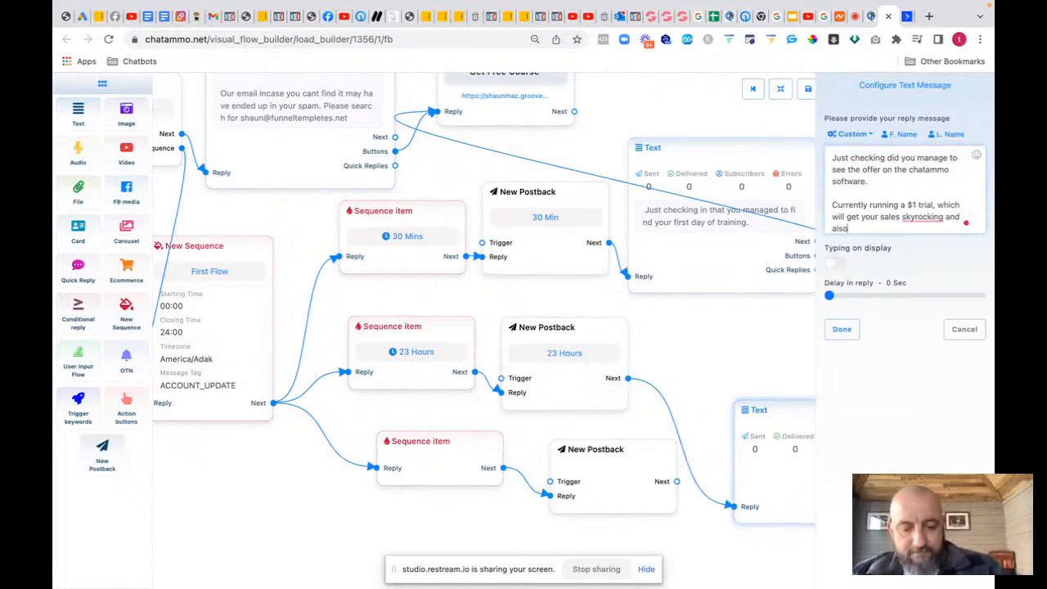
text( a whole )
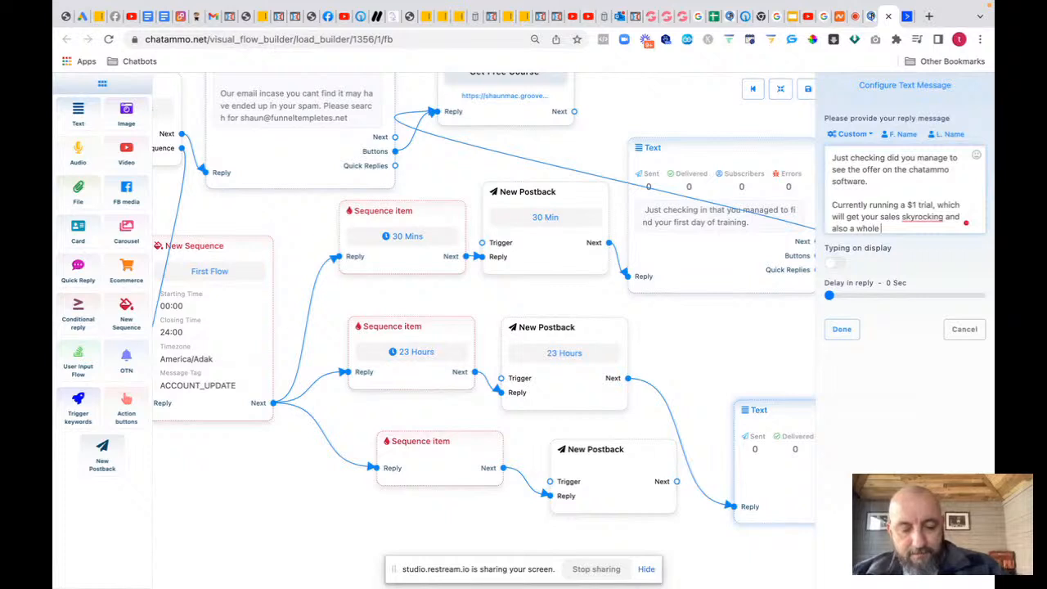
text(load more)
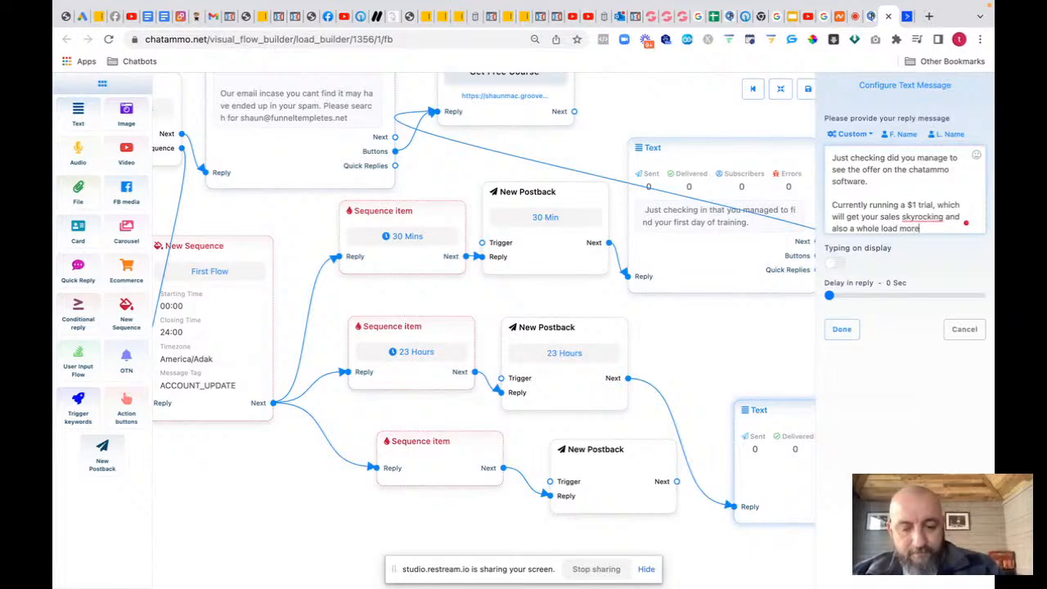
text( training)
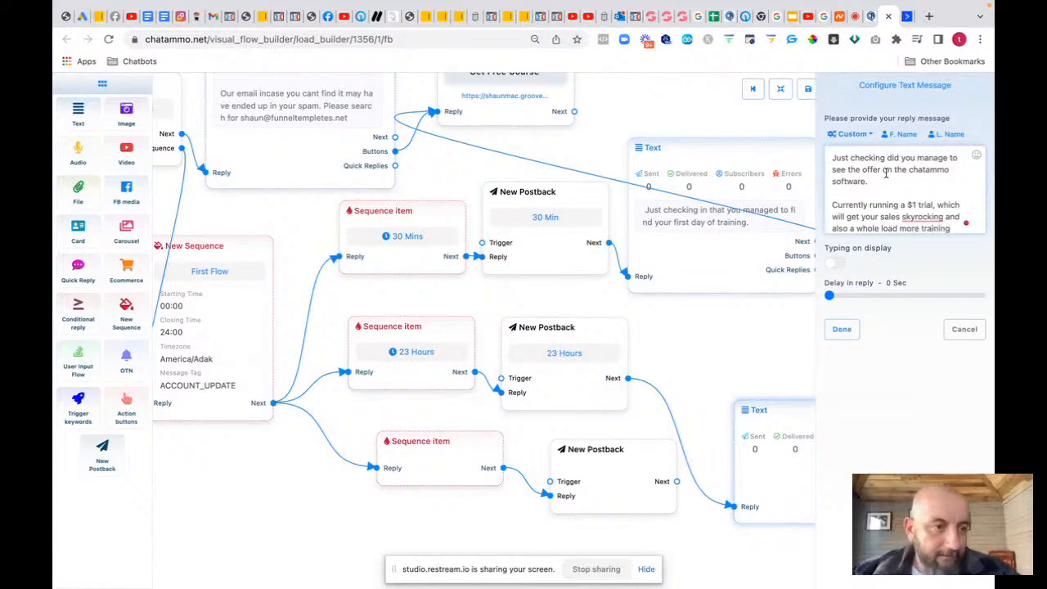
click(929, 219)
click(900, 242)
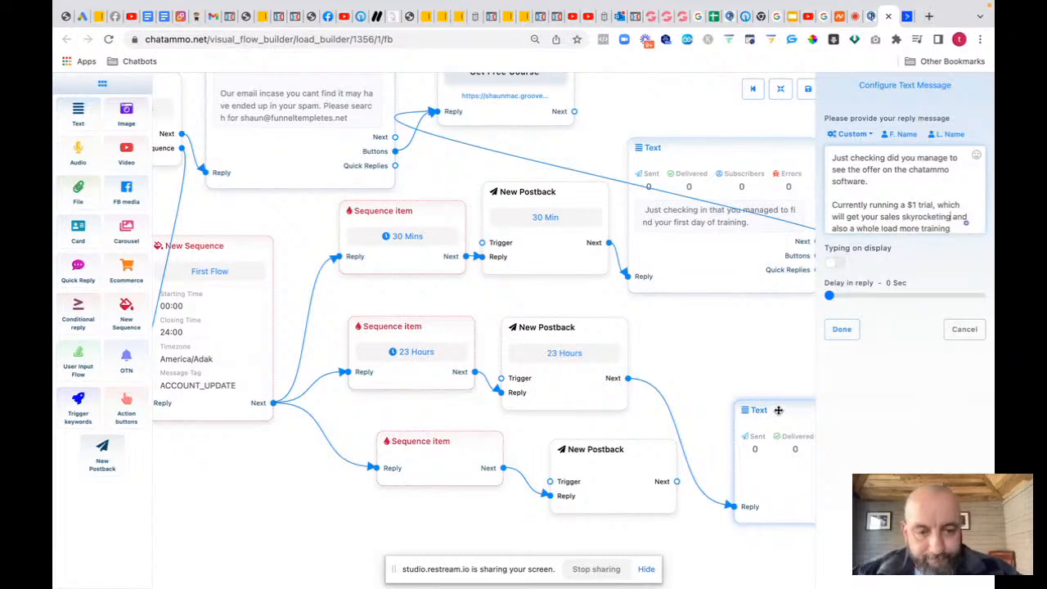
Step: Place the message beside the 23 Hours postback, save it, and shift the lower nodes down
drag(777, 409, 712, 319)
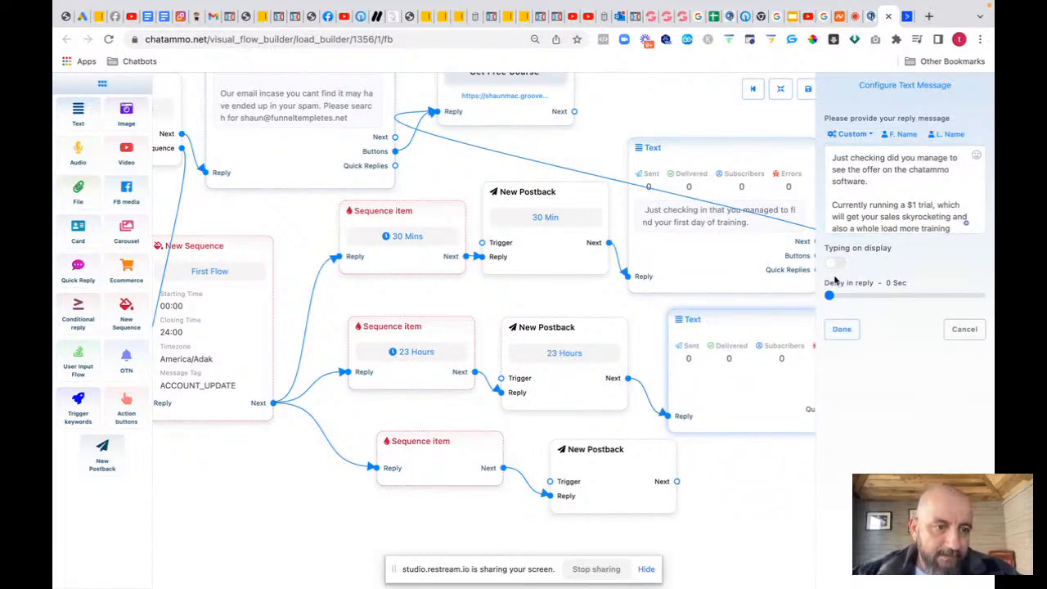
click(841, 329)
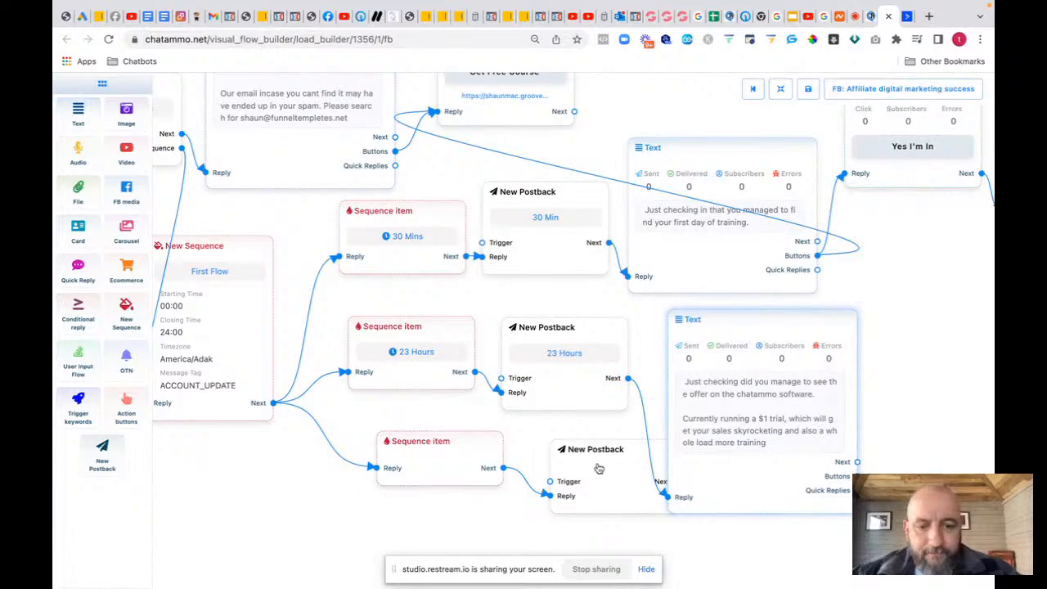
drag(598, 468, 598, 556)
drag(445, 469, 441, 580)
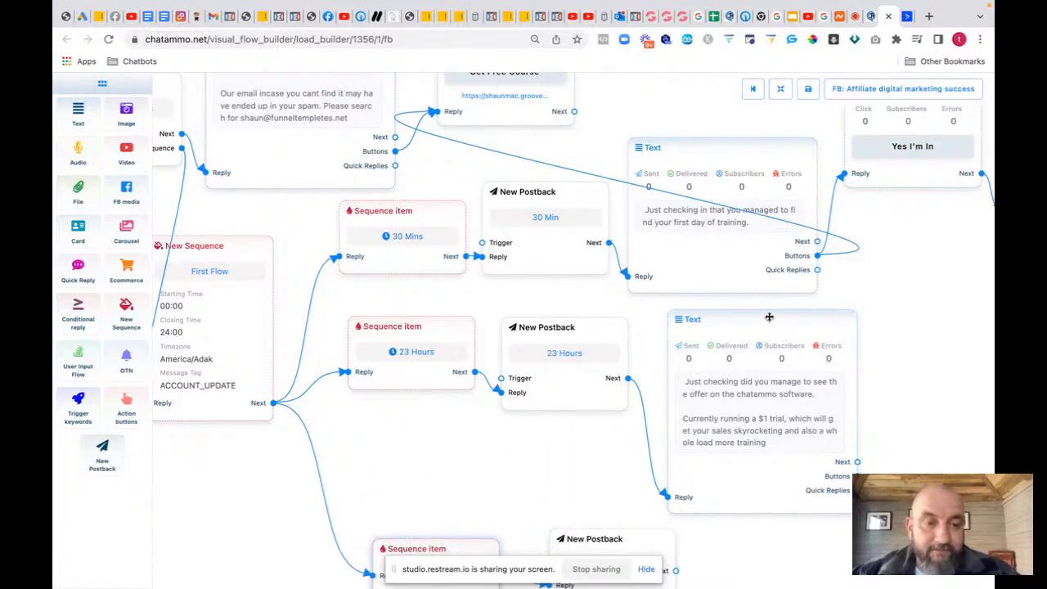
drag(769, 317, 718, 307)
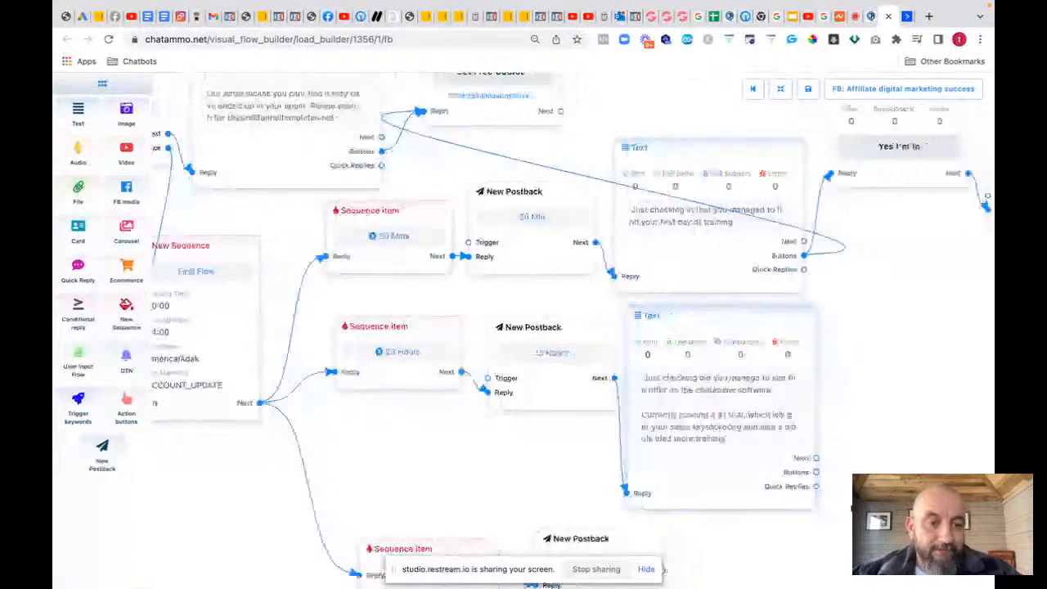
drag(900, 507, 689, 495)
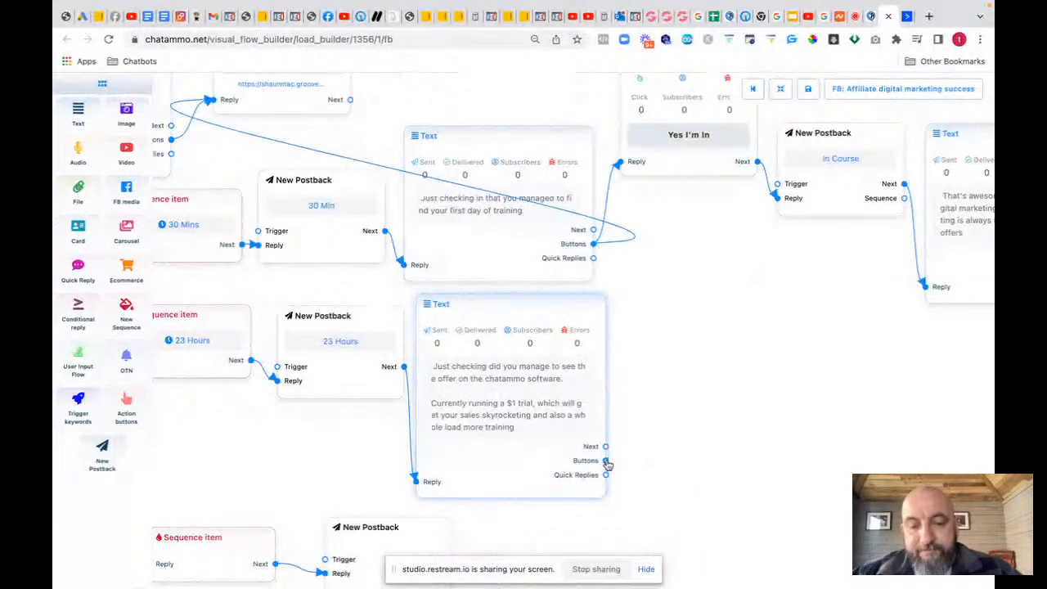
drag(607, 464, 682, 327)
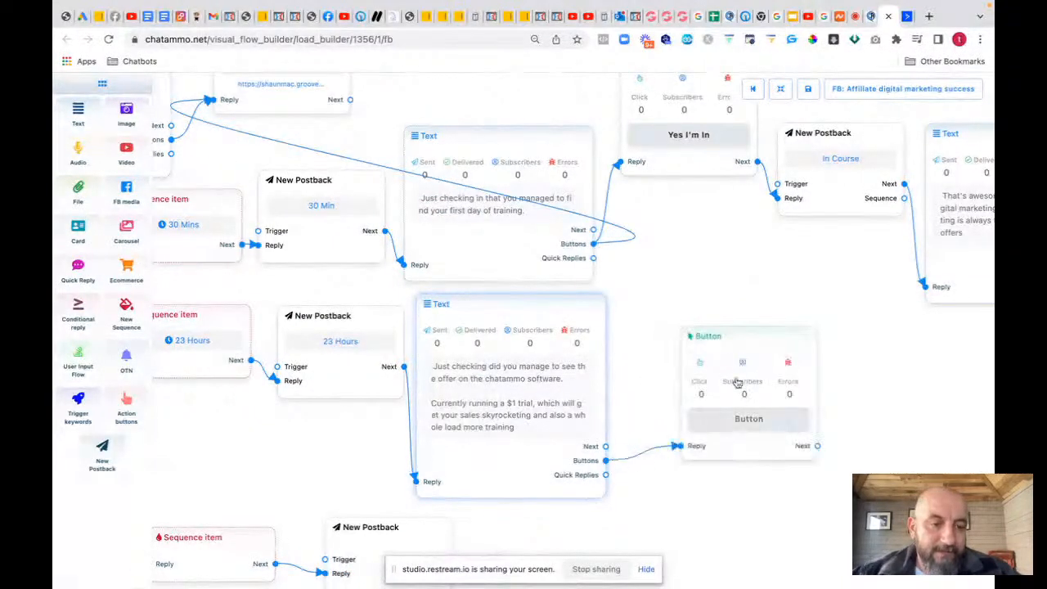
click(736, 422)
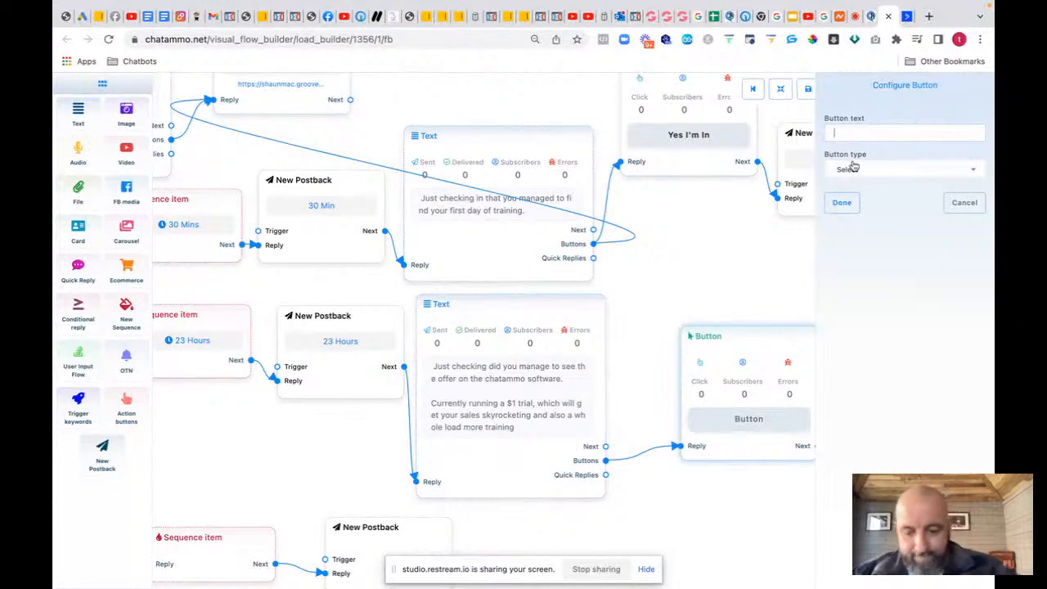
text(See Offer)
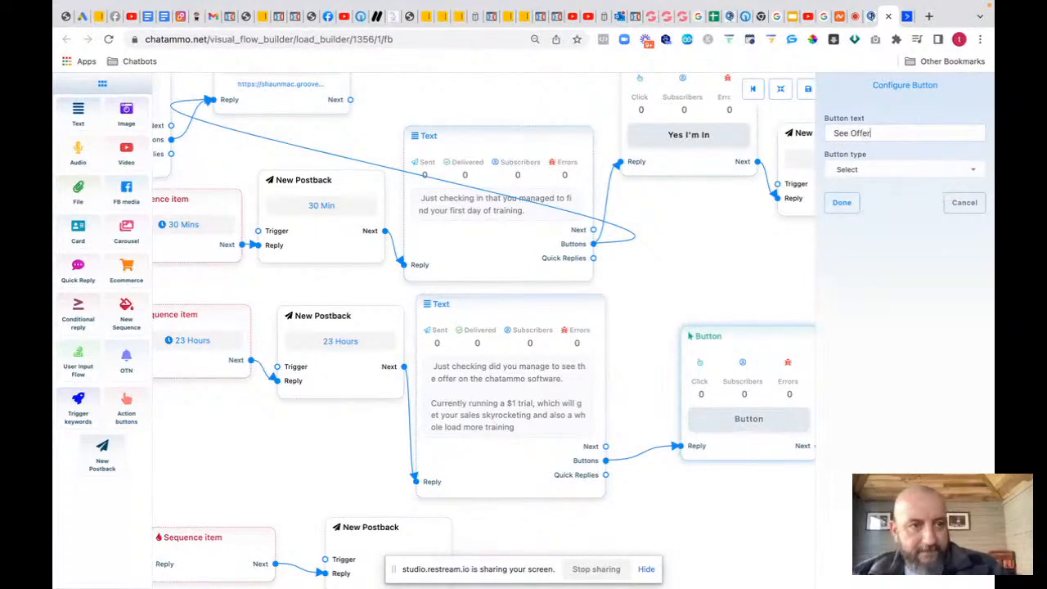
click(881, 170)
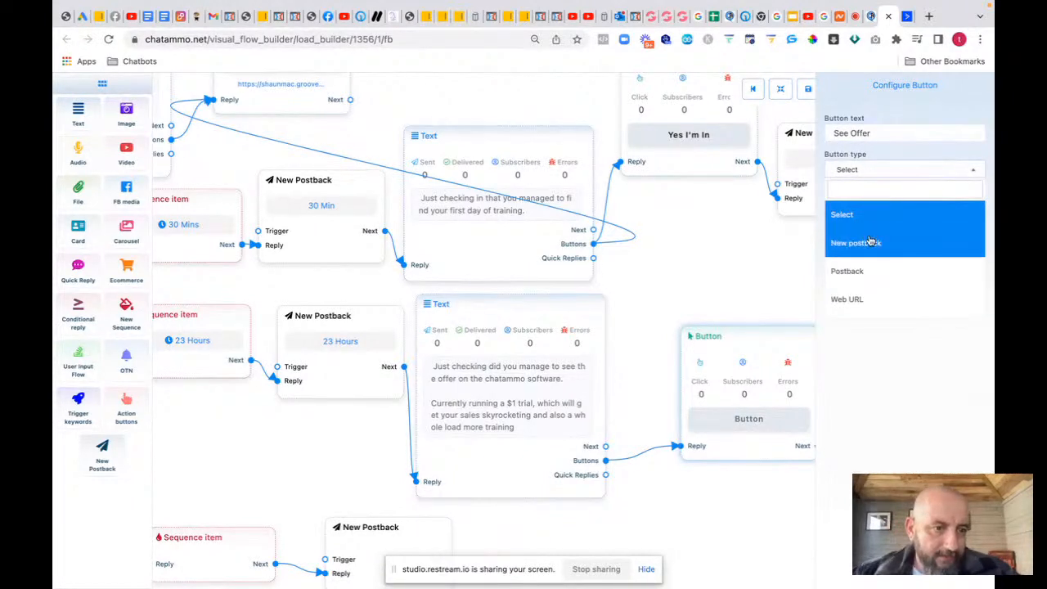
click(860, 302)
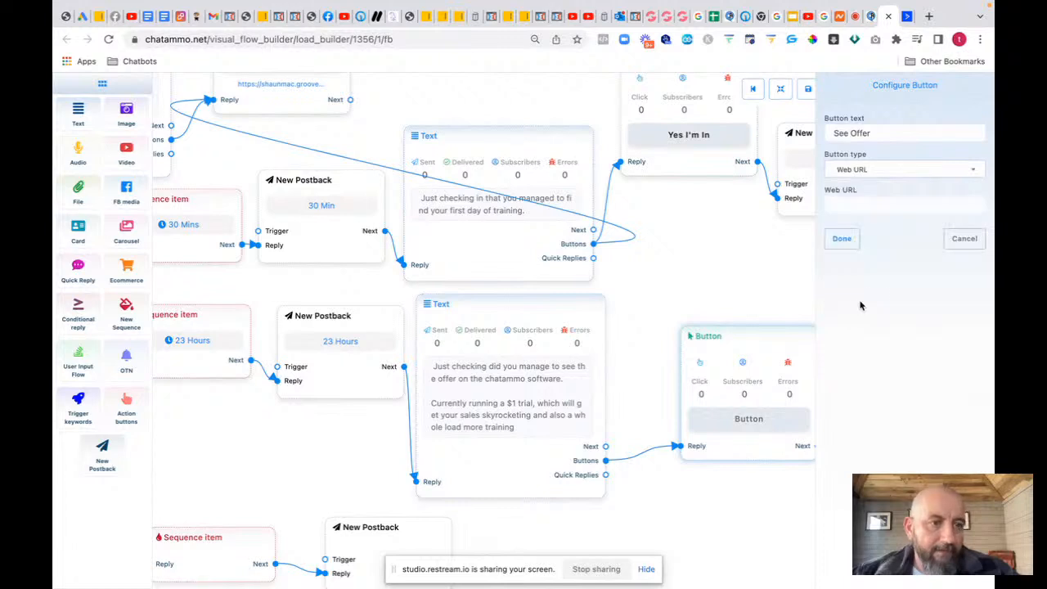
click(849, 207)
text(https://)
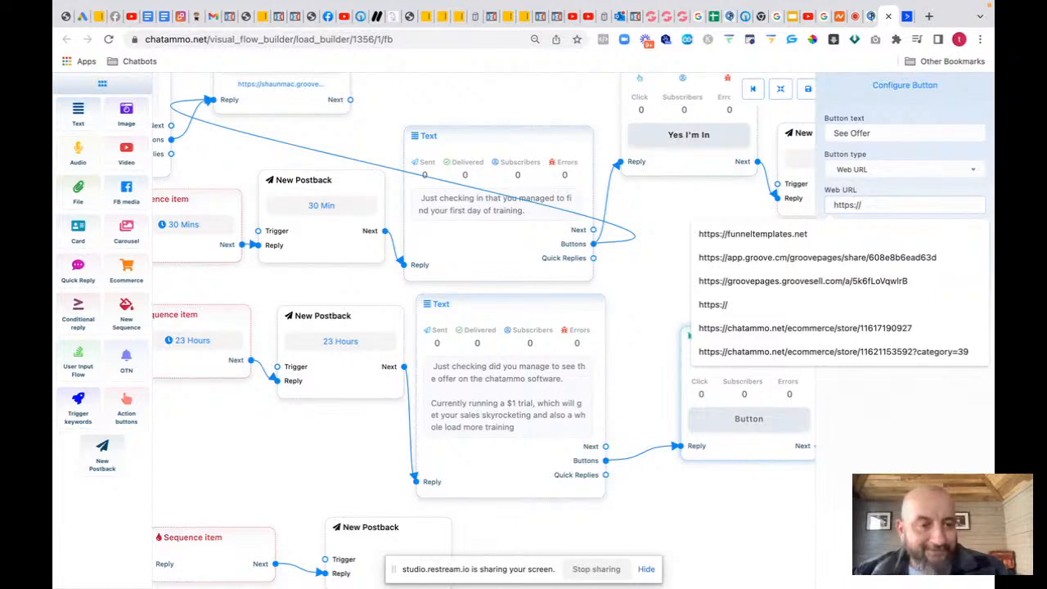
text(chatammo)
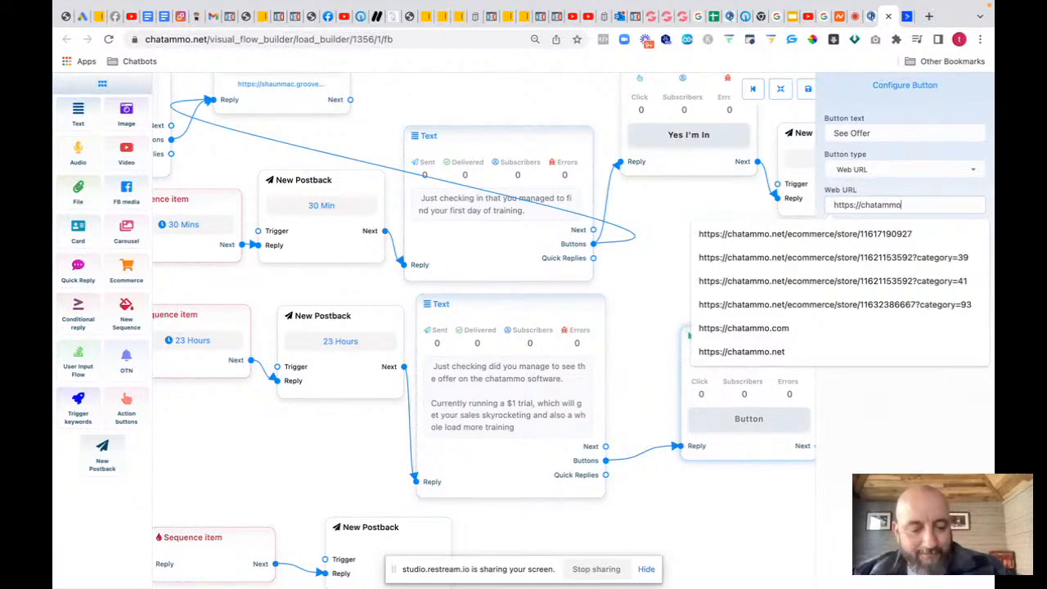
text(.com)
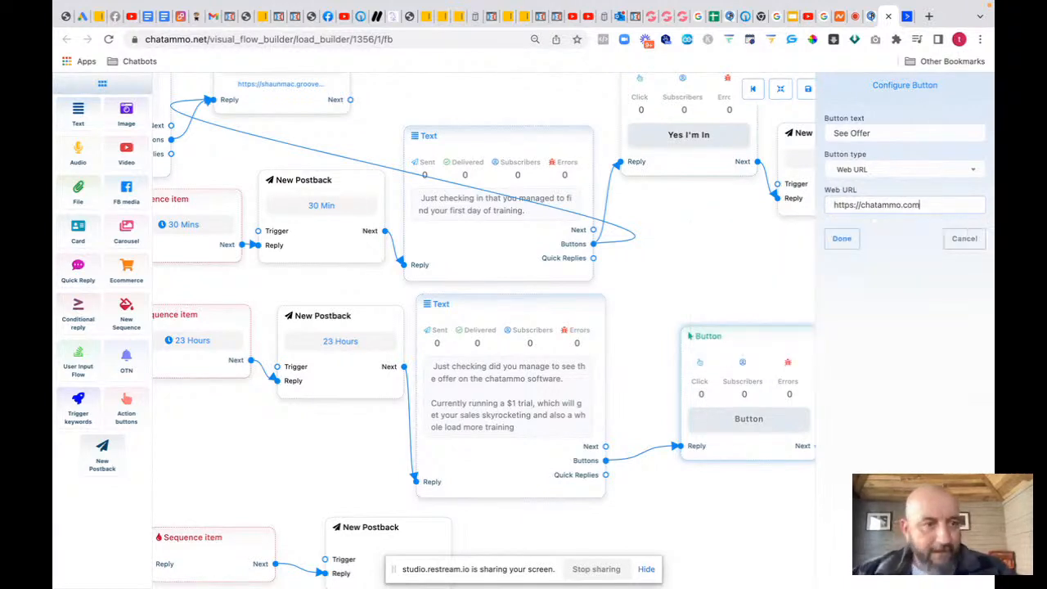
click(839, 237)
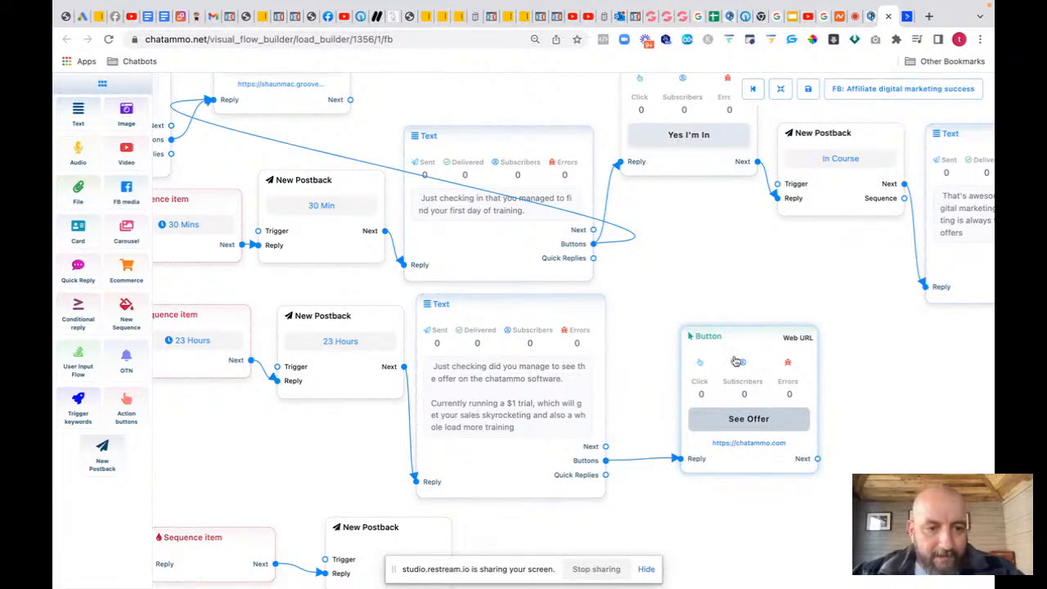
drag(735, 343, 679, 303)
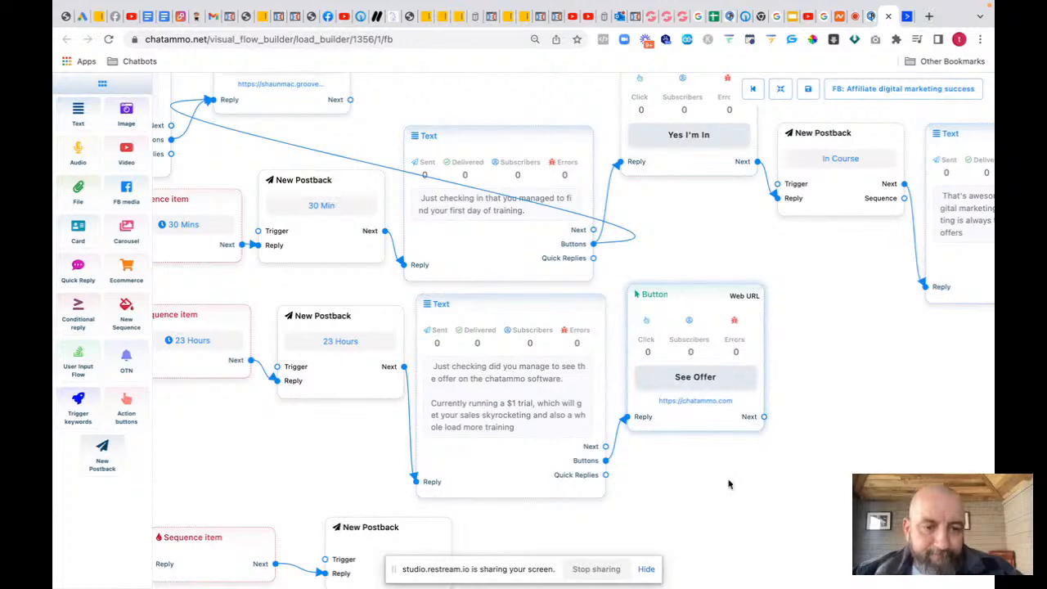
Step: Set the bottom sequence item to Non-promotional (Daily), scheduled for Day-2
drag(708, 469, 769, 369)
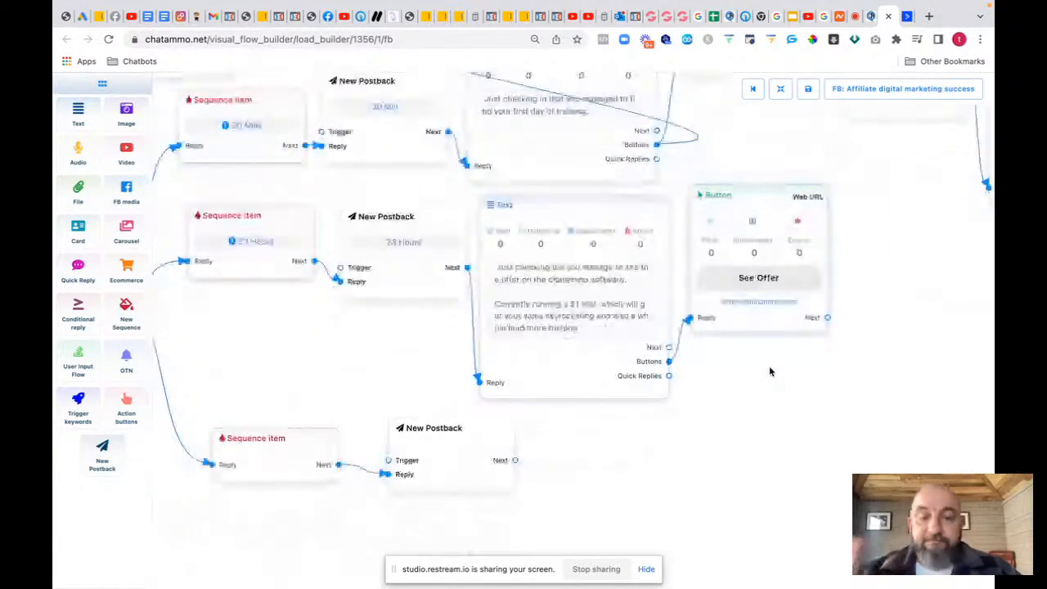
click(449, 455)
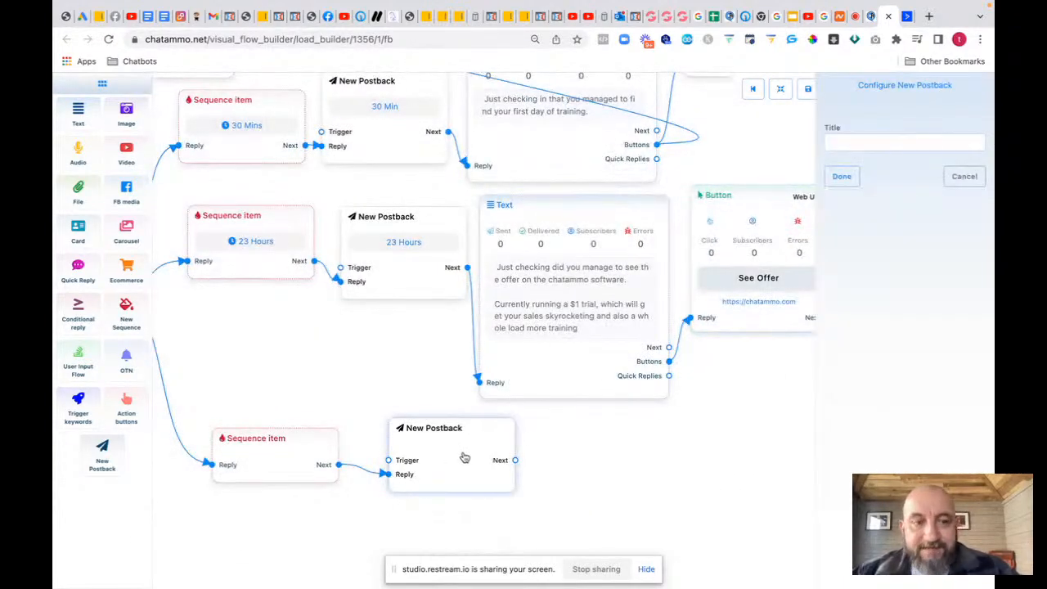
click(858, 139)
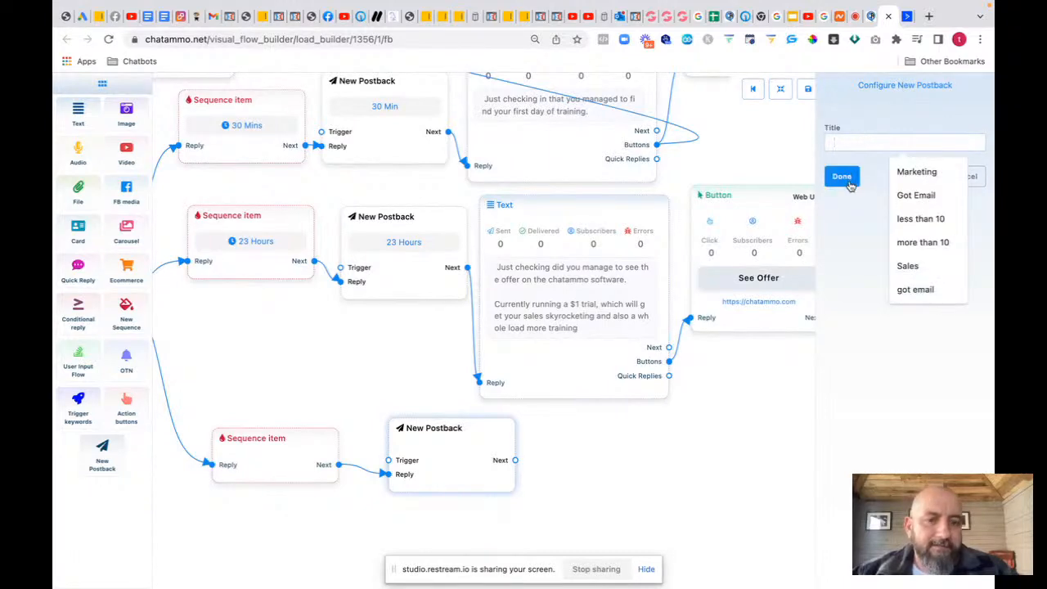
click(293, 460)
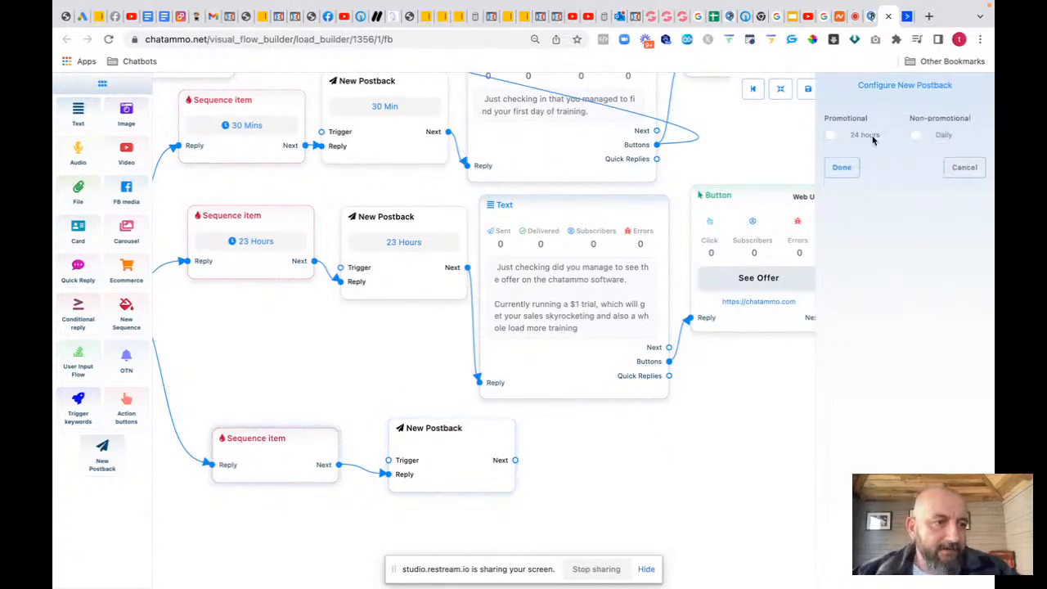
click(919, 135)
click(868, 171)
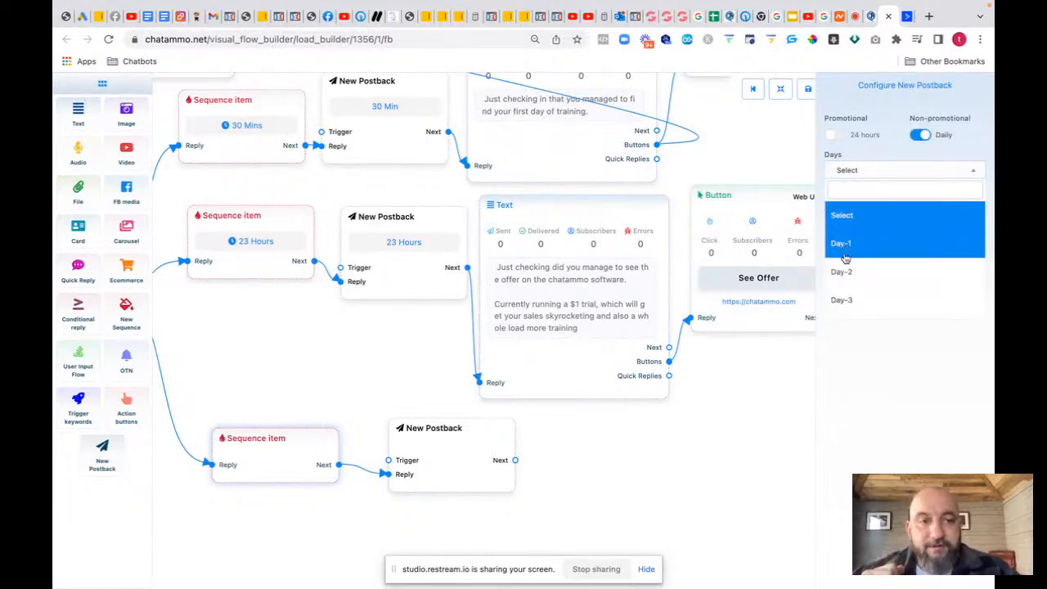
click(845, 270)
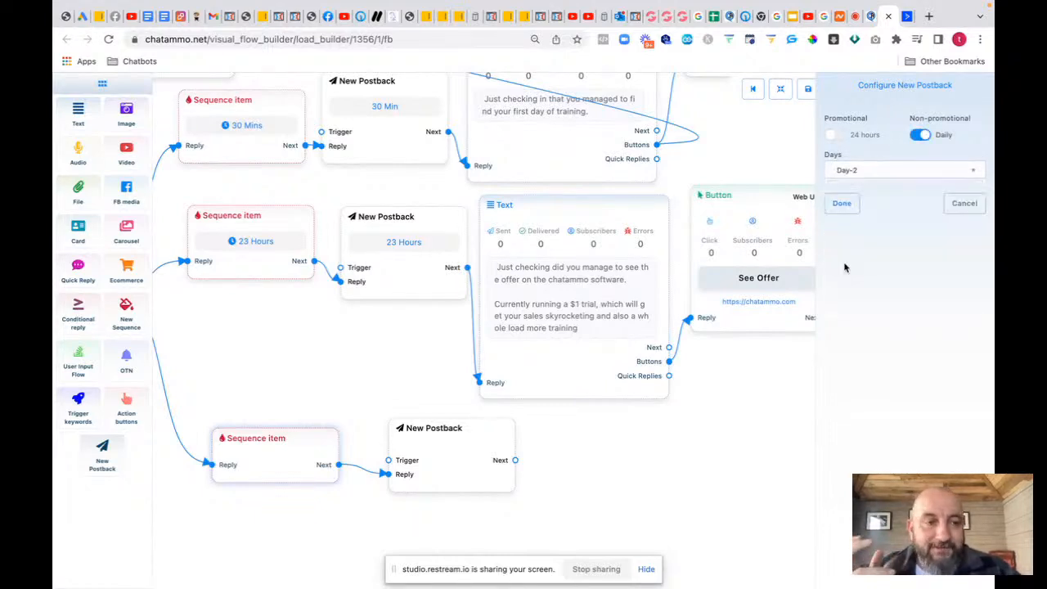
click(842, 206)
Step: Title the bottom postback 'Download opt in'
double_click(439, 463)
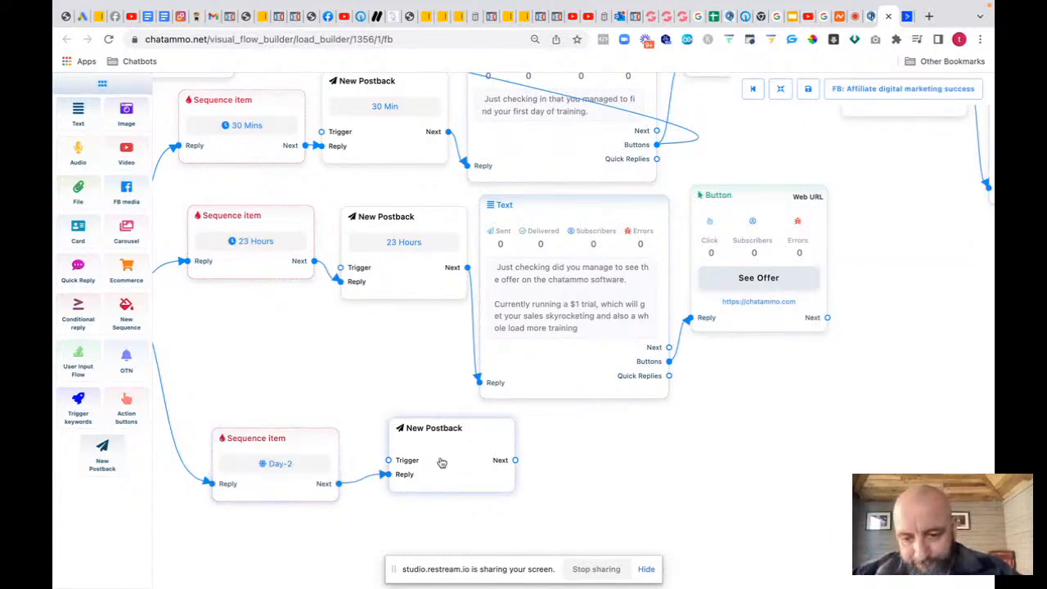
click(867, 142)
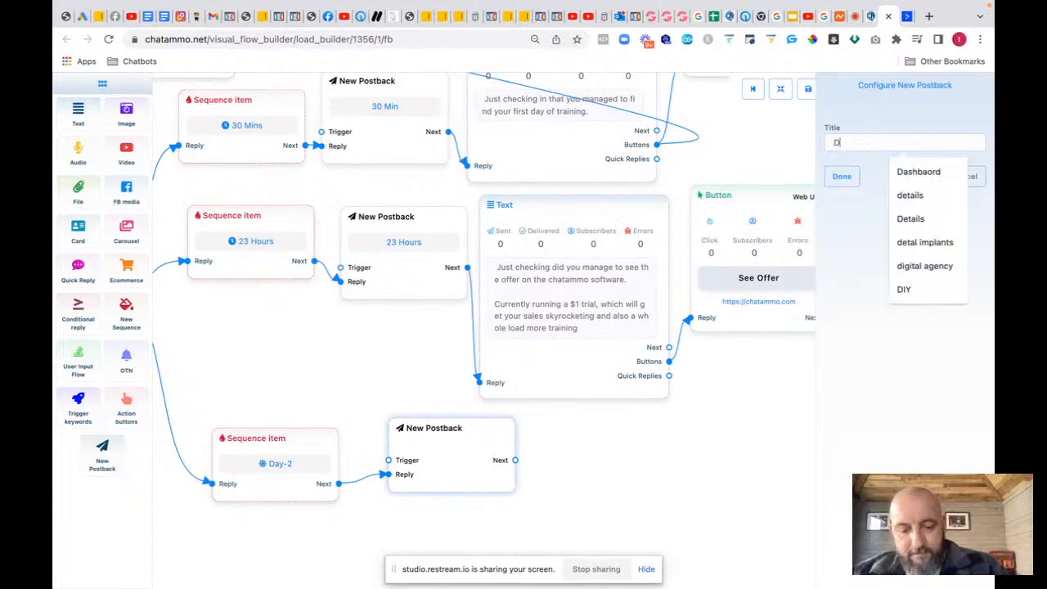
text(Download opt in)
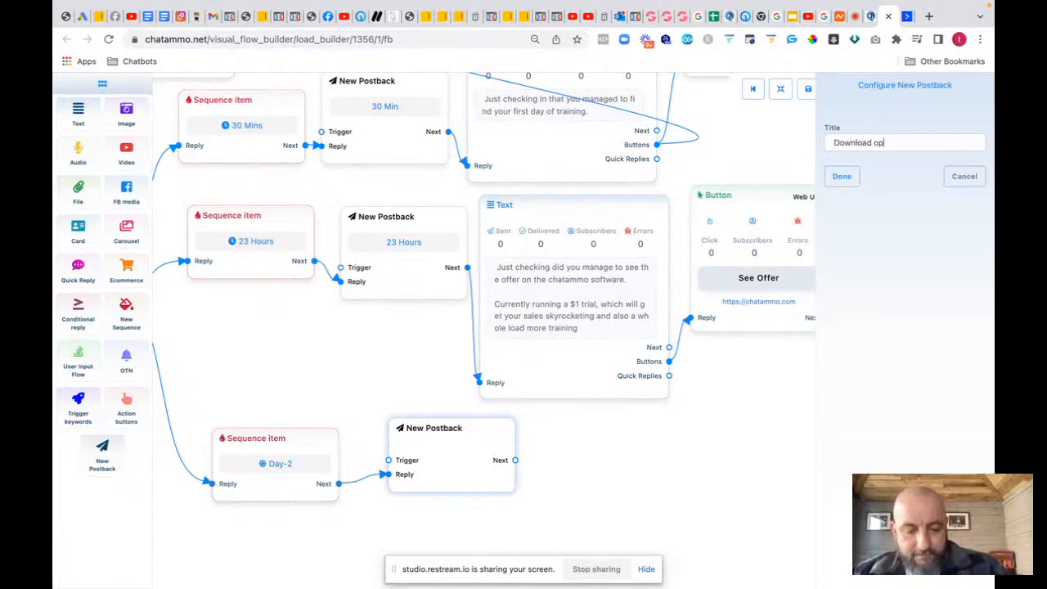
click(847, 180)
Step: Add a Text message after Download Opt In offering the free opt-in page, training and lead magnet
drag(570, 469, 447, 400)
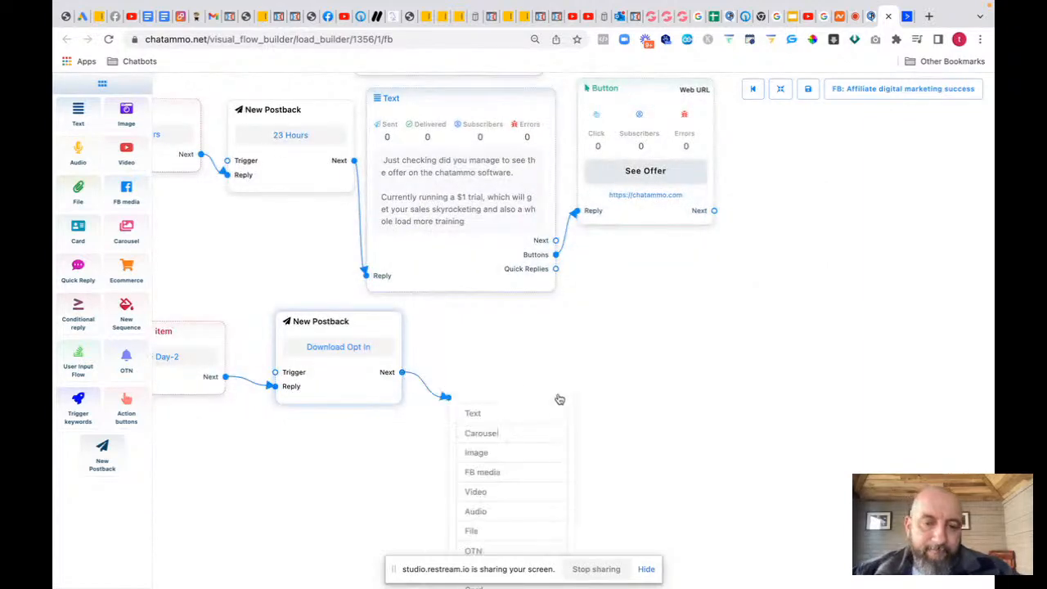
click(494, 417)
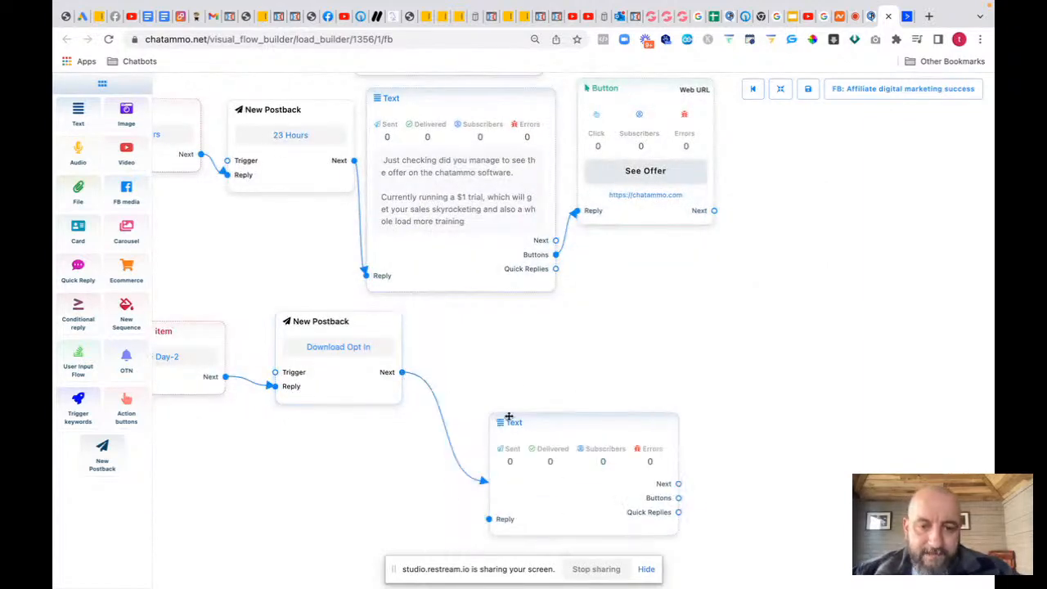
double_click(559, 495)
text(Just)
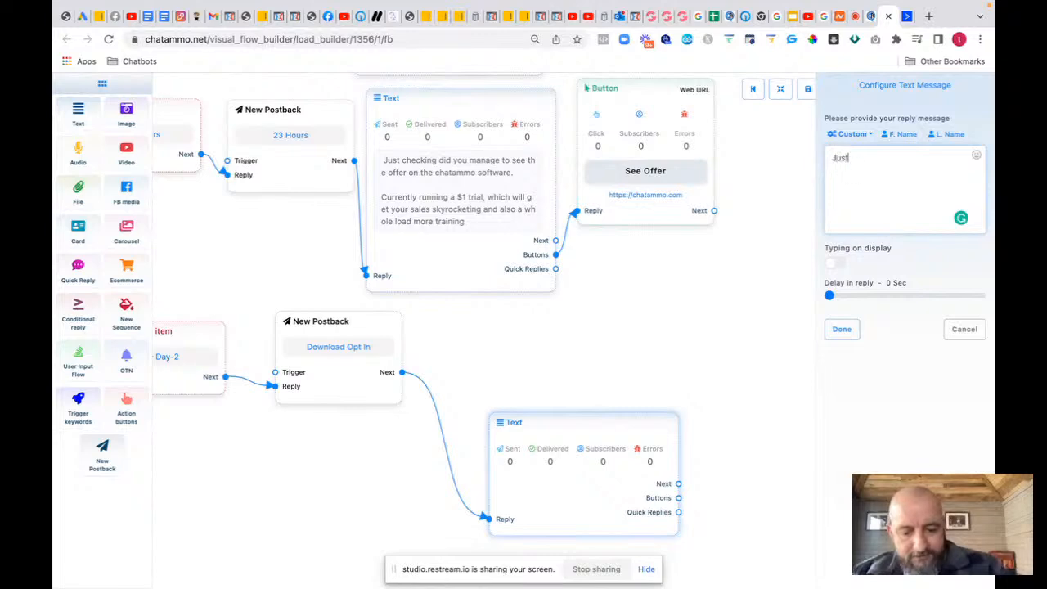
text( as a quick)
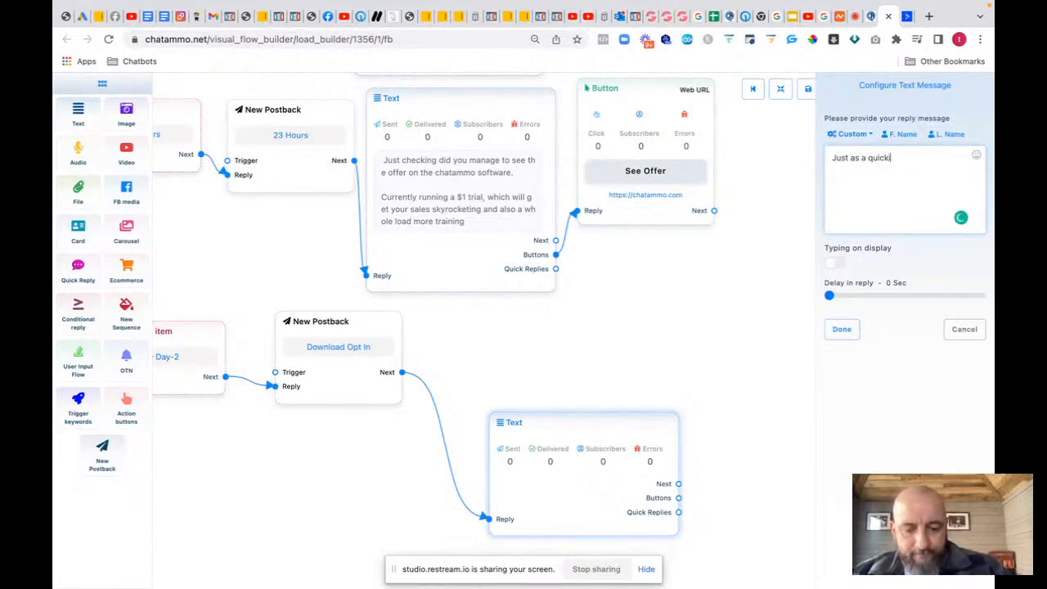
text(ie I thought y)
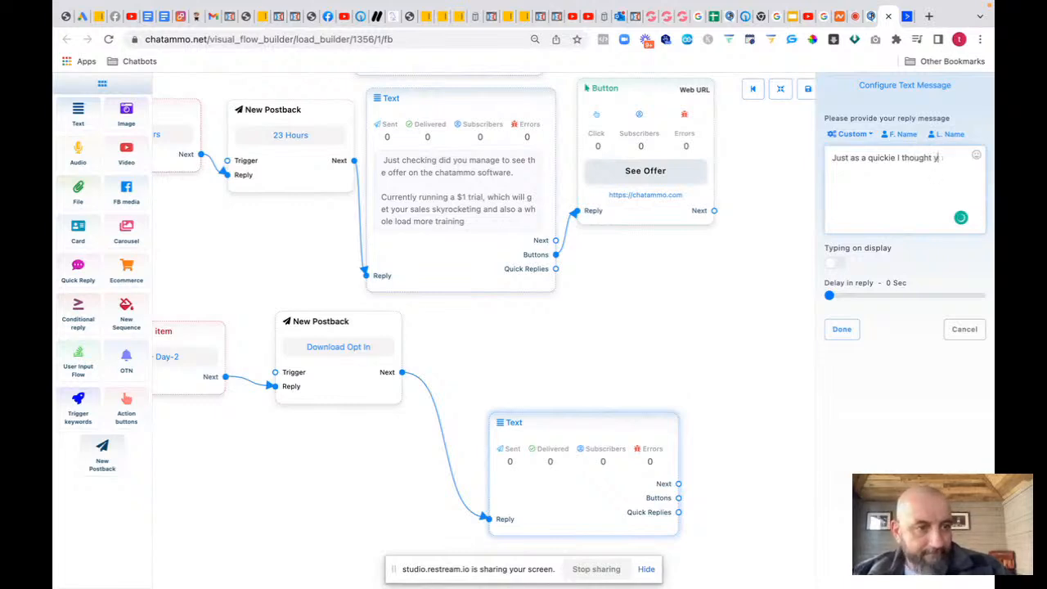
text(uopou might)
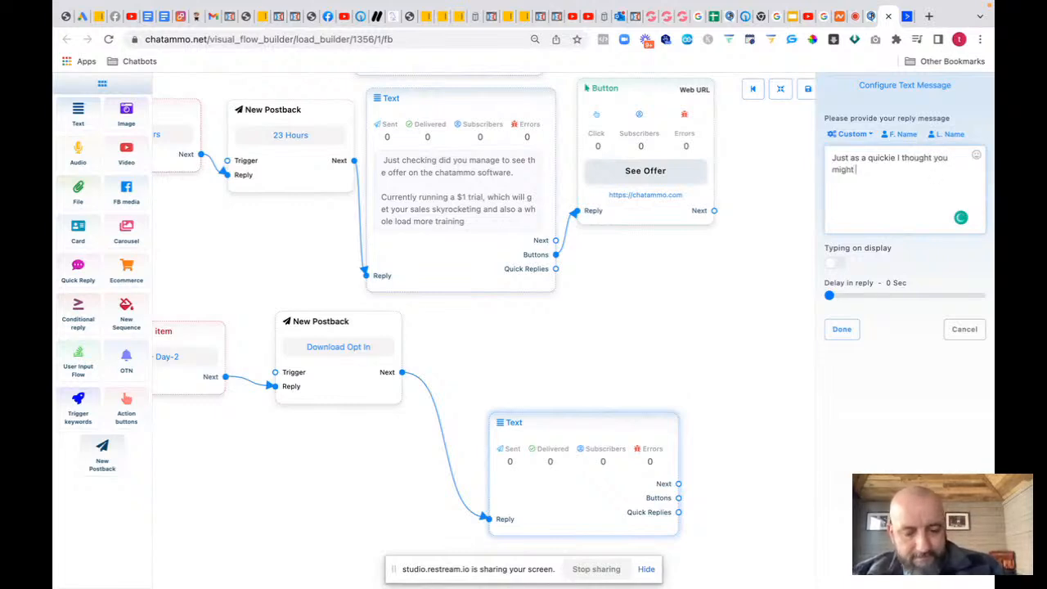
text( like to have)
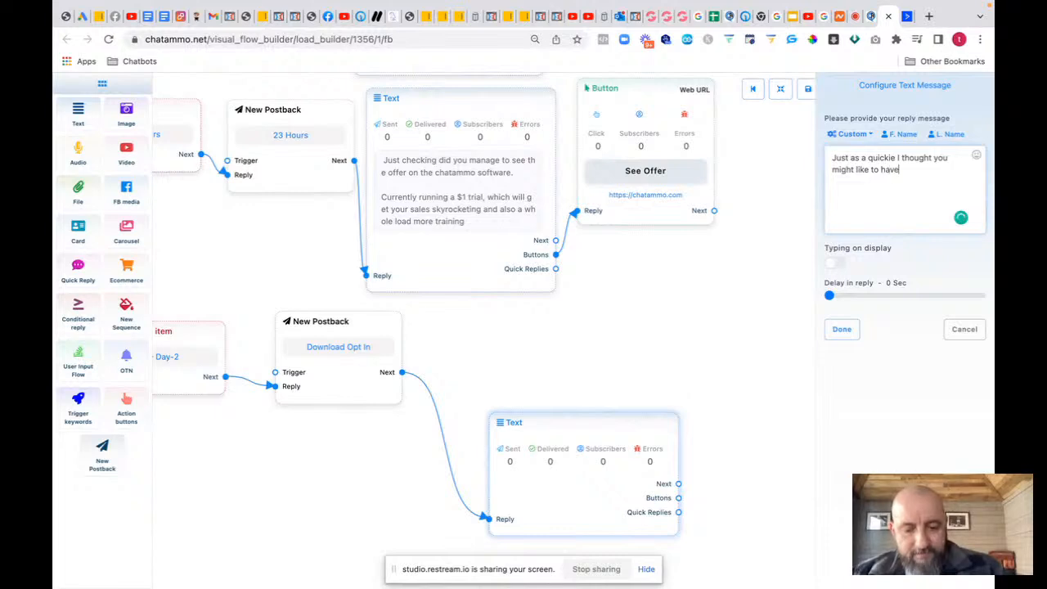
text( the opt i)
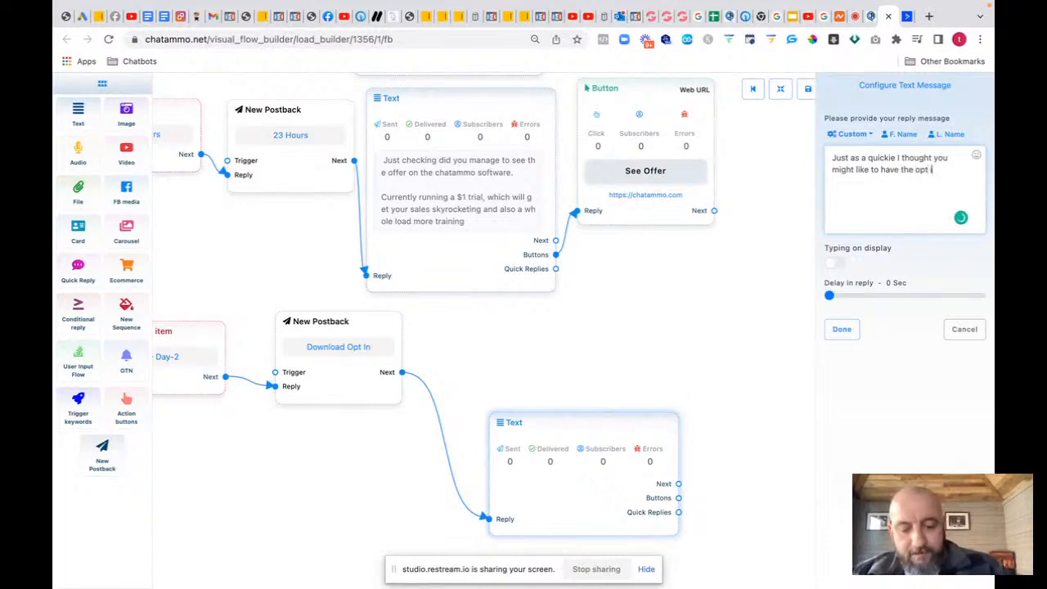
text(n page that we)
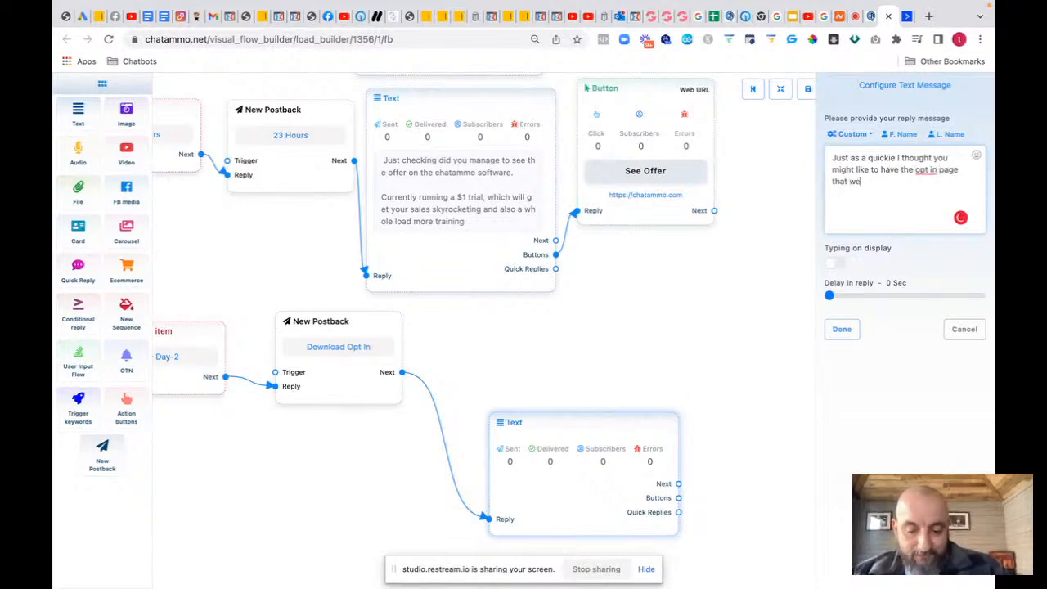
text( are using)
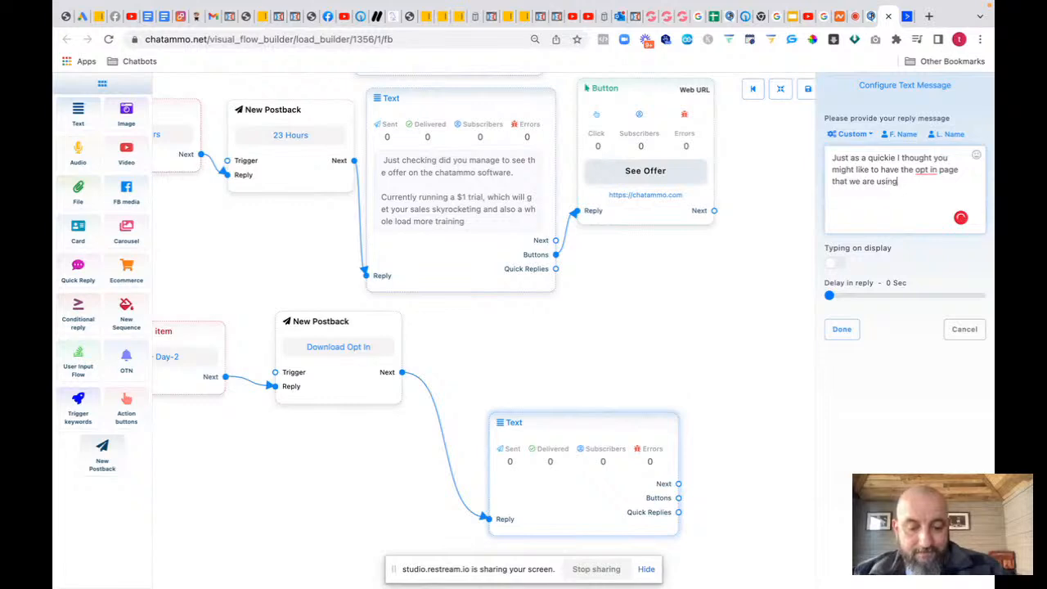
text( to conv)
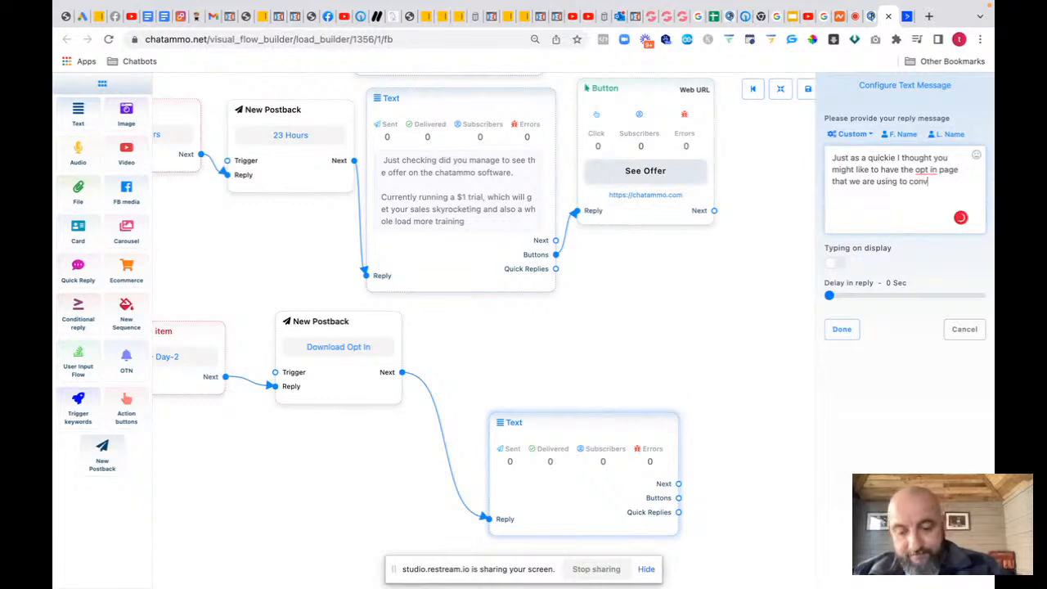
text(ert people)
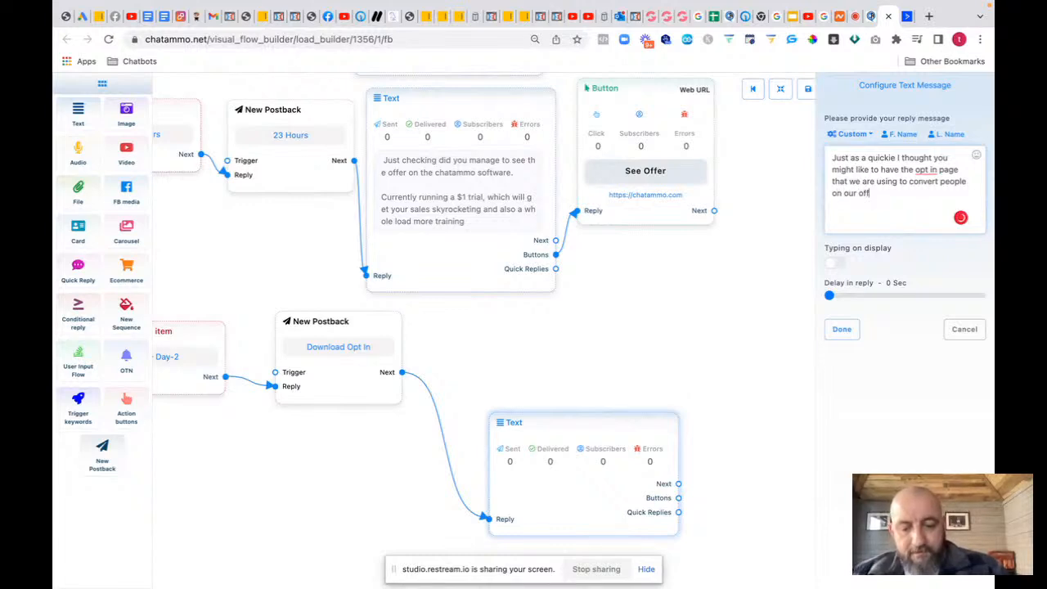
text(.)
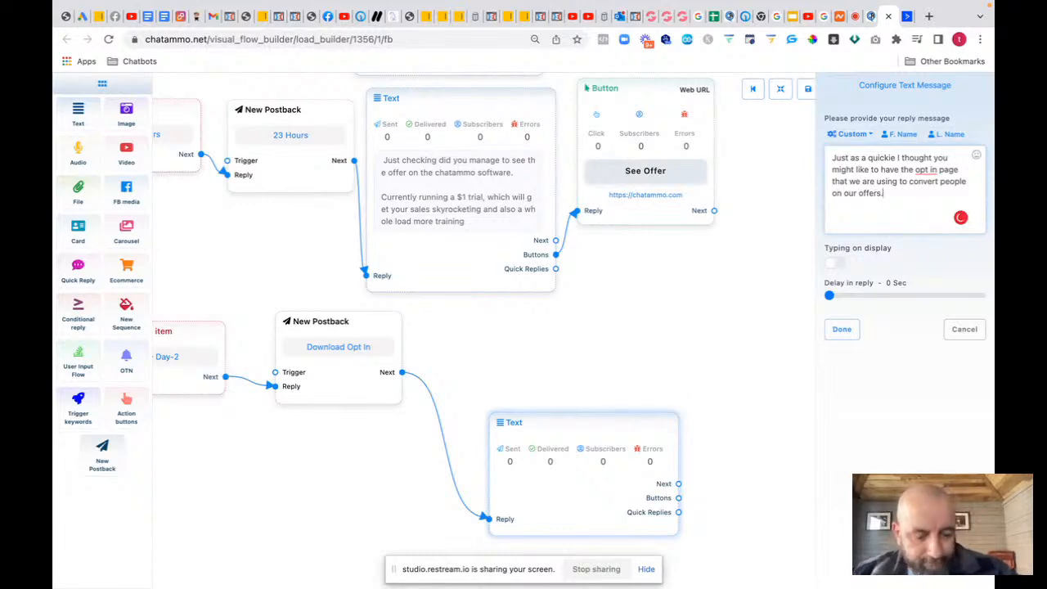
key(Return)
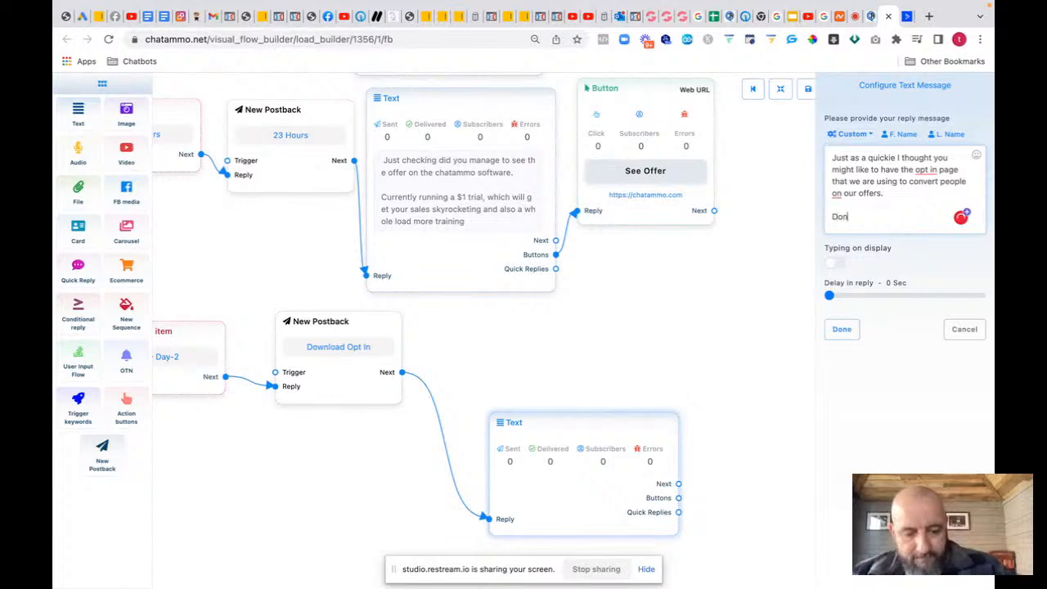
text(Don't worry it is 1)
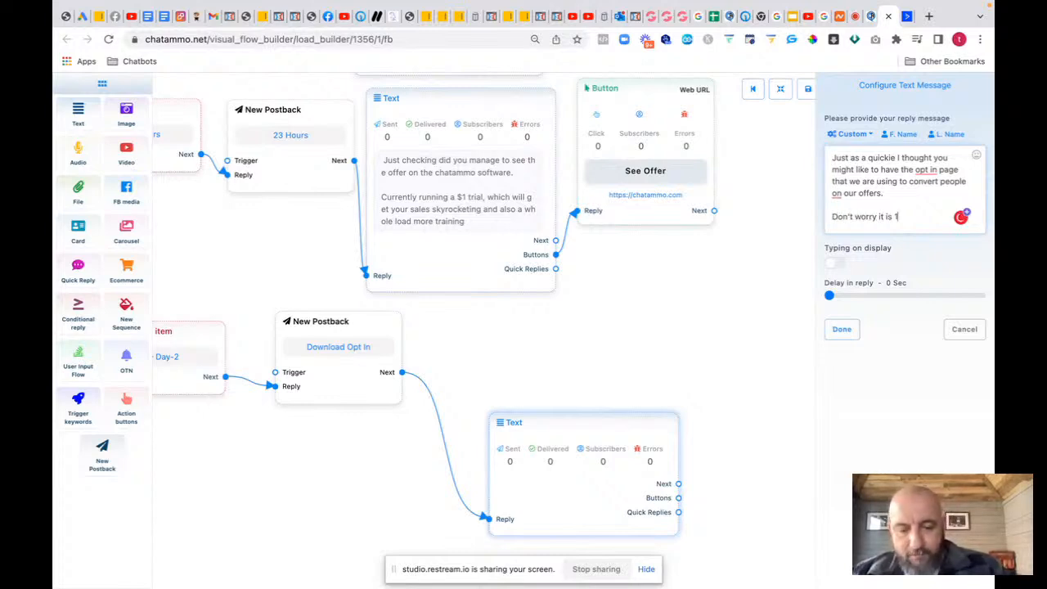
text(00% fr)
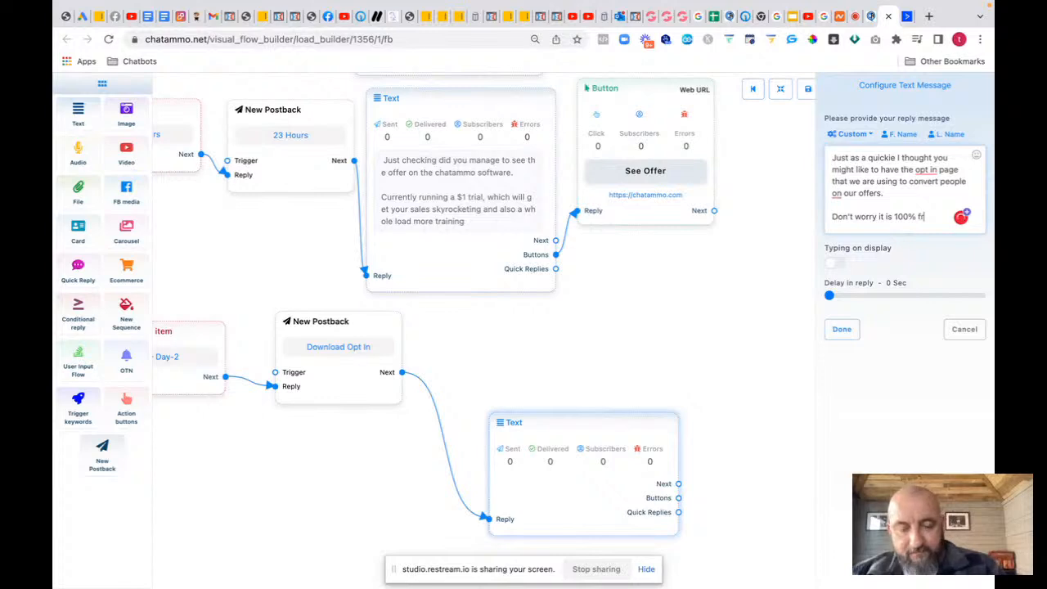
text(ee if yo)
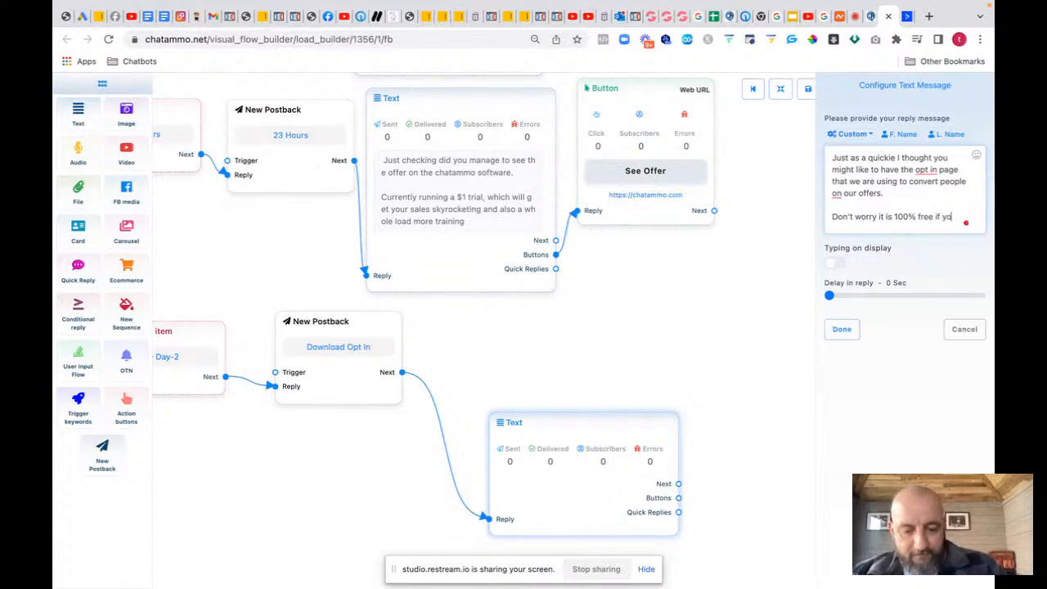
text(u would like it, and we give you)
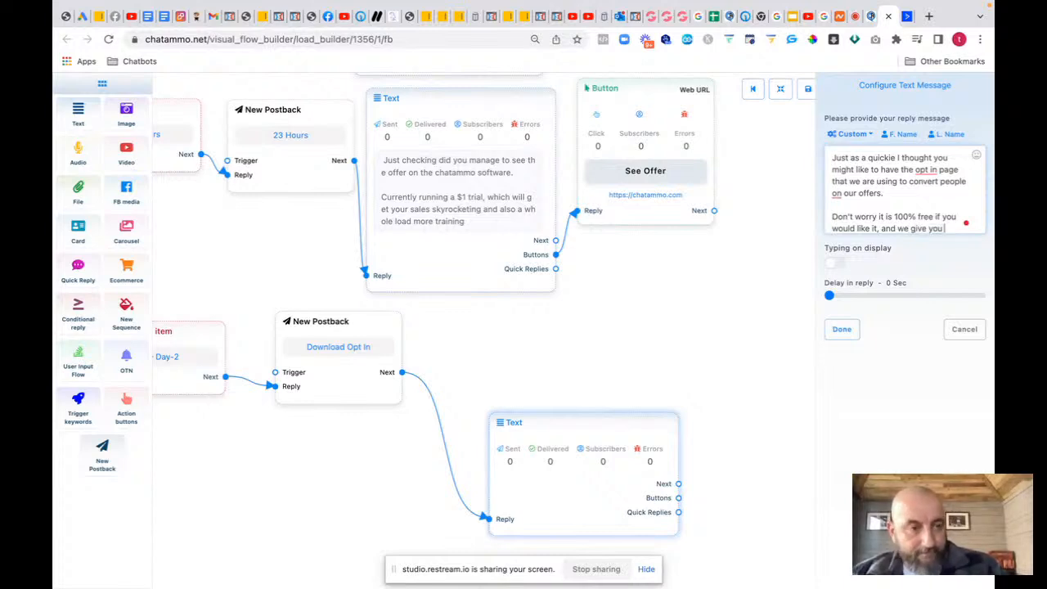
text(the trai)
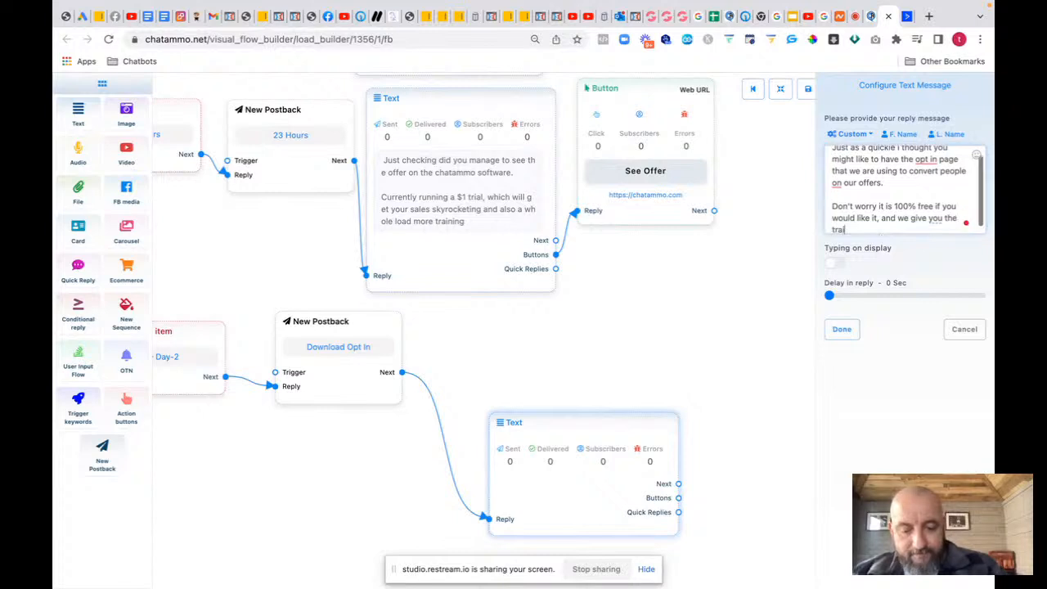
text(ning and lead magnet f)
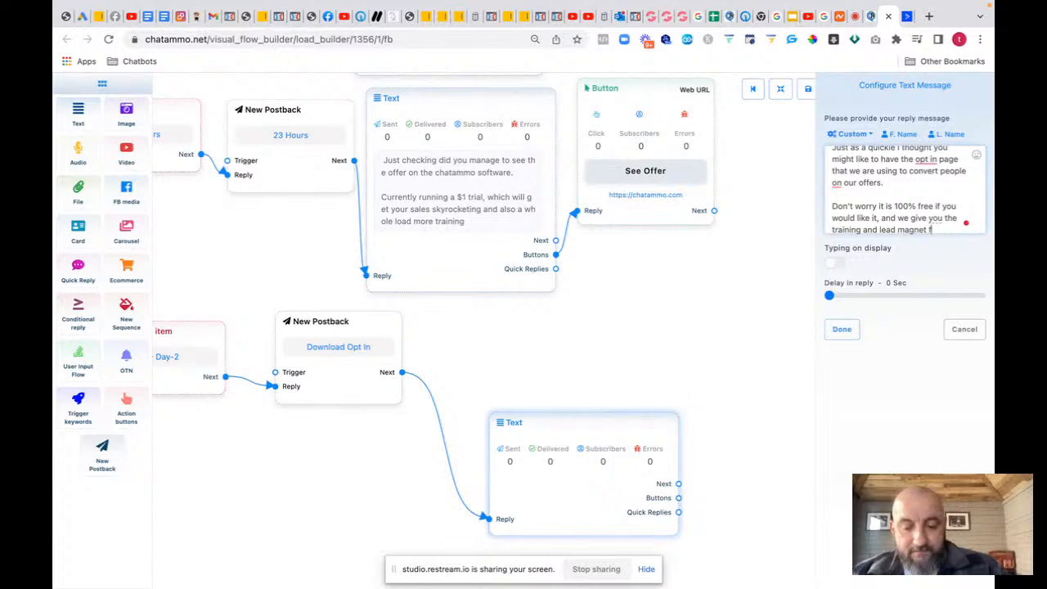
text(use)
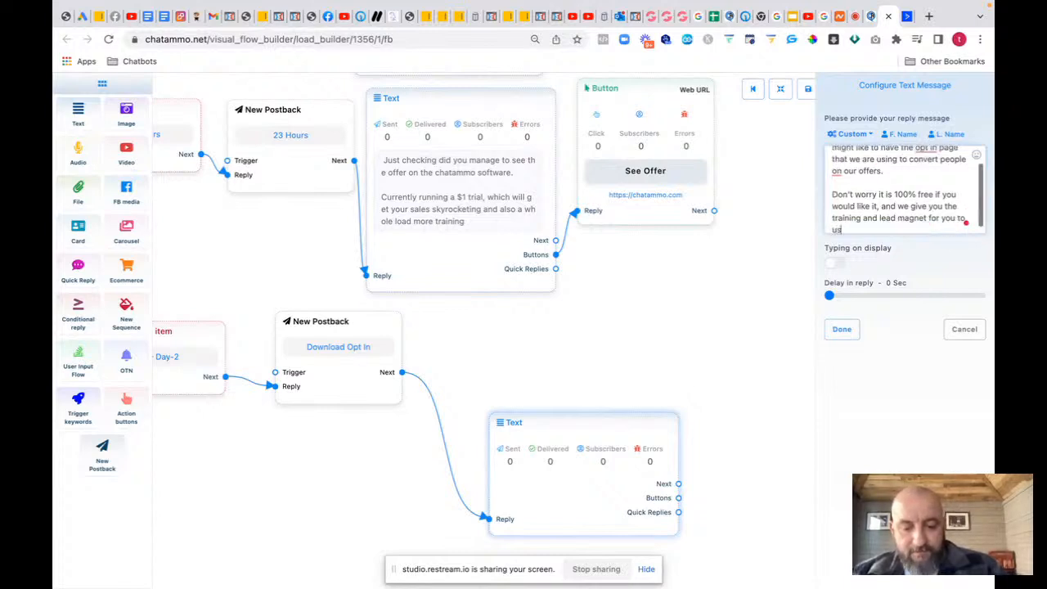
click(843, 331)
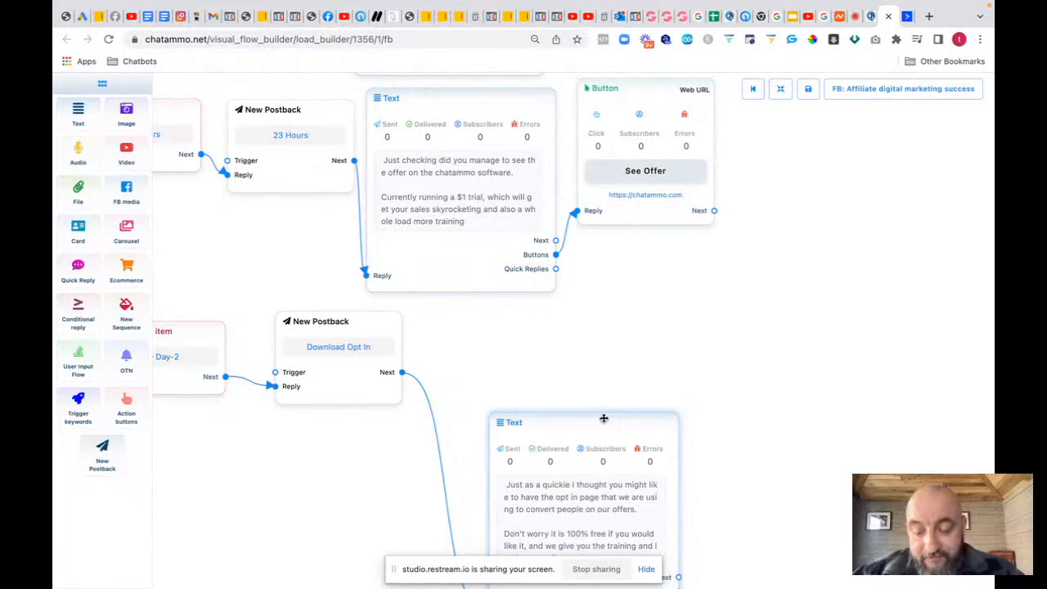
drag(603, 417, 525, 309)
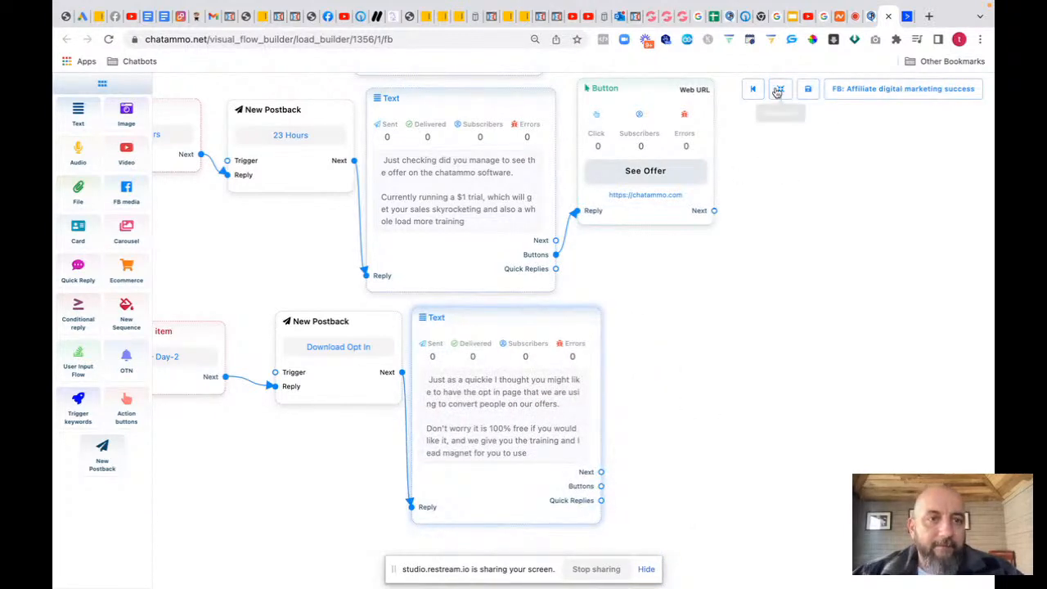
Step: Reload the timed-out GroovePages builder for the traffictraining site
click(667, 17)
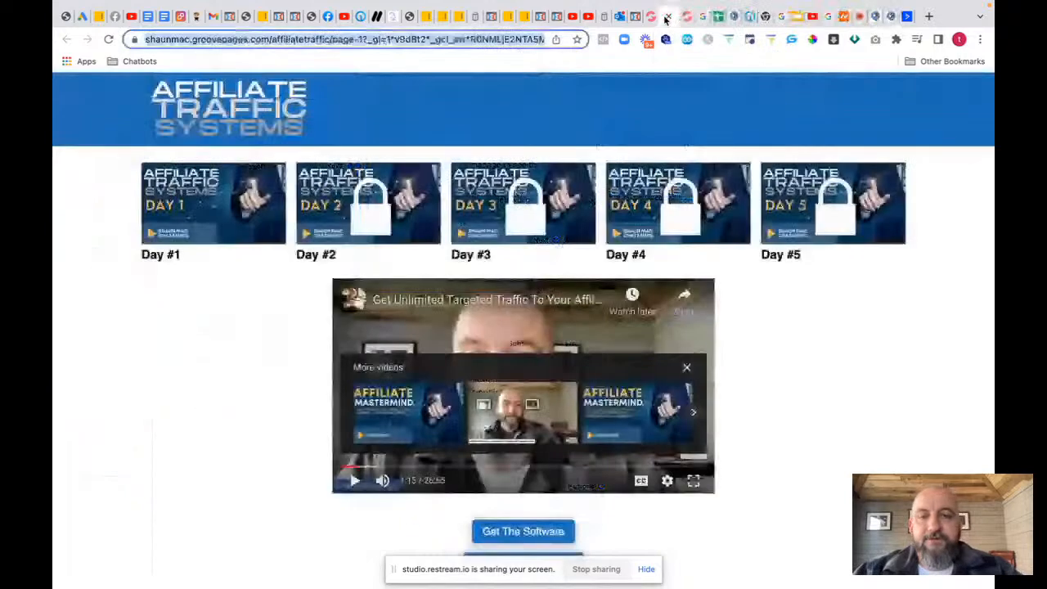
click(650, 16)
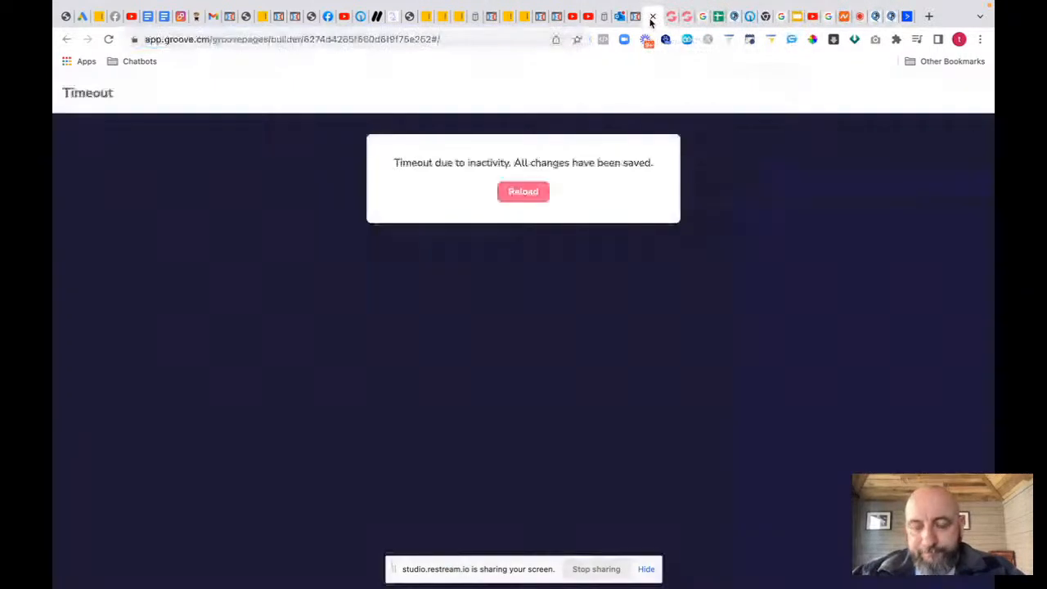
click(518, 193)
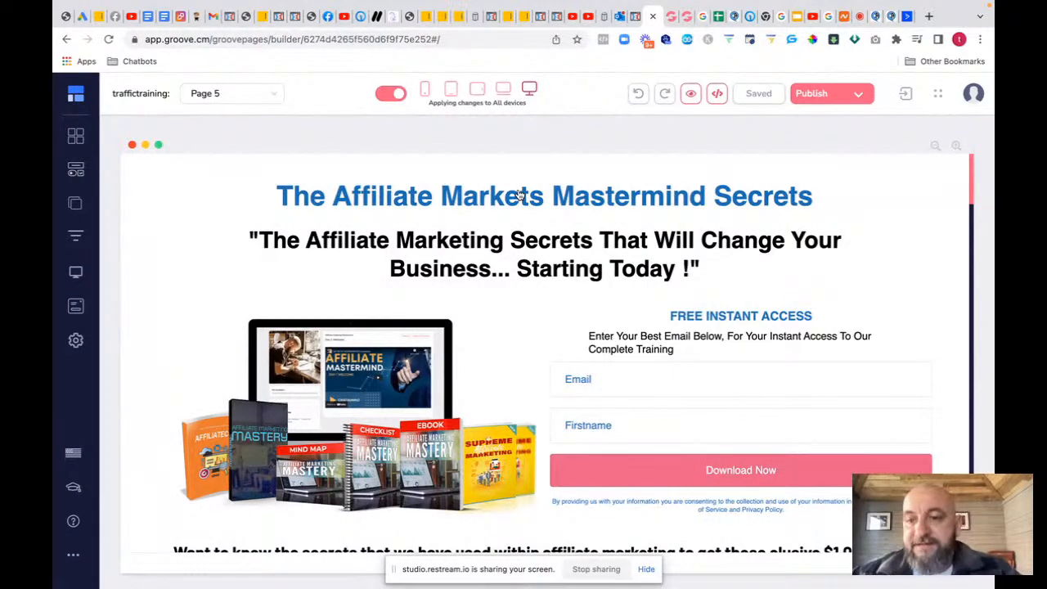
Step: Copy the site's share link from Settings > Share Site, then go to GrooveAffiliate
click(75, 341)
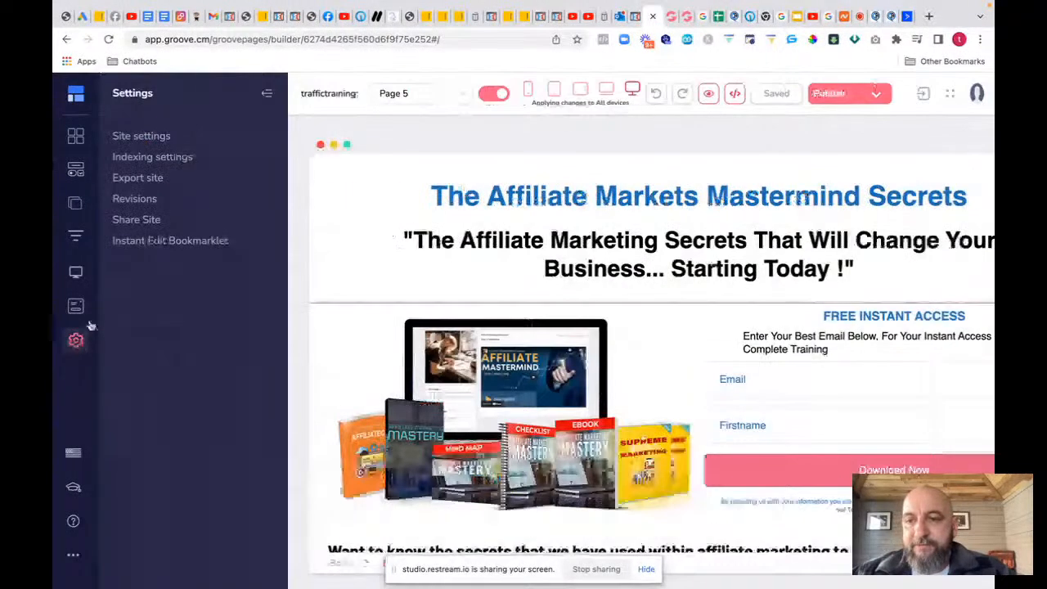
click(149, 223)
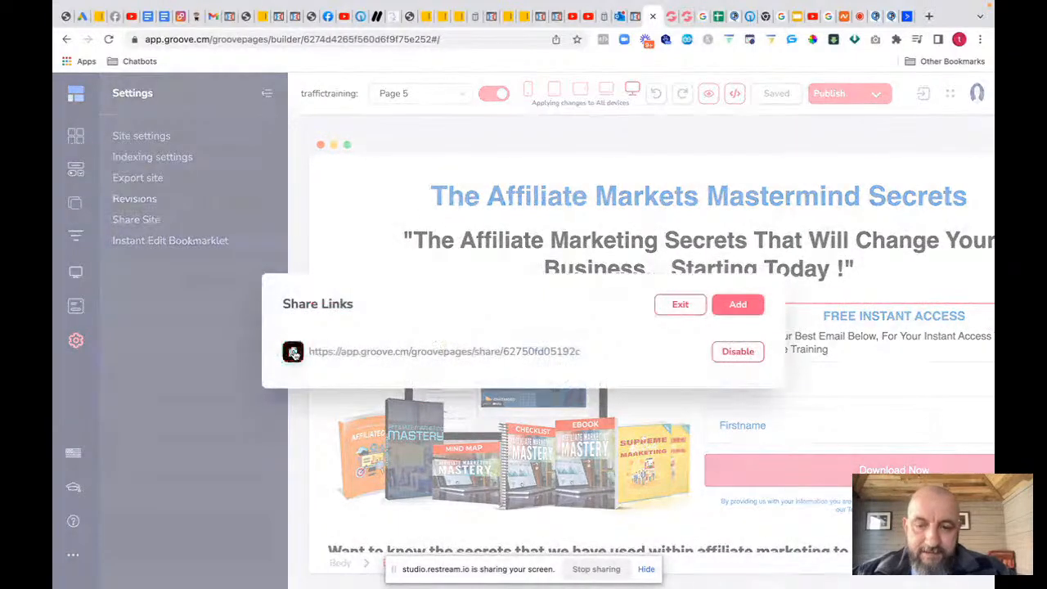
click(293, 352)
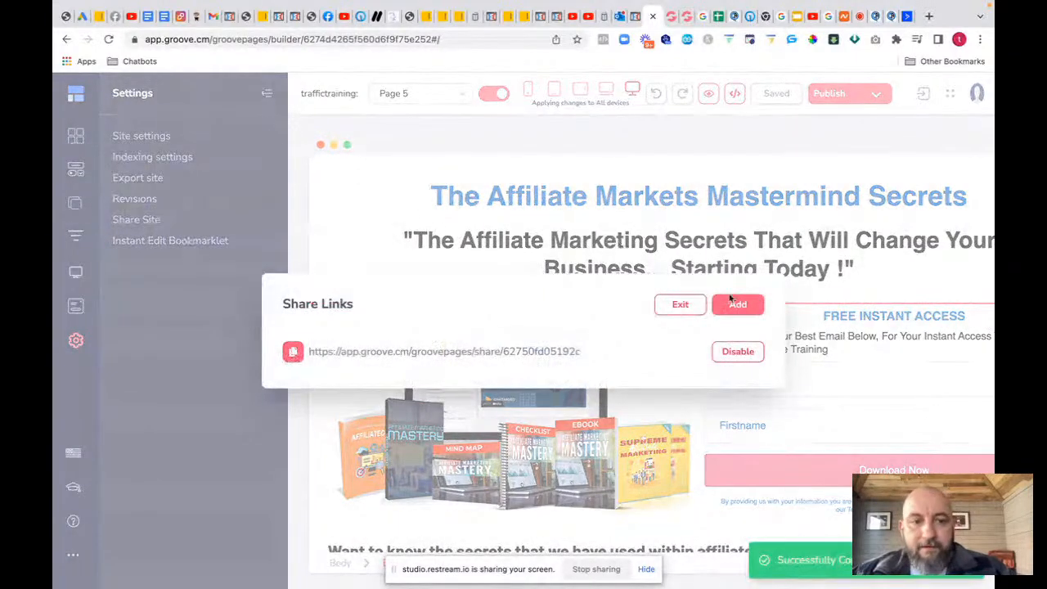
click(690, 309)
click(88, 94)
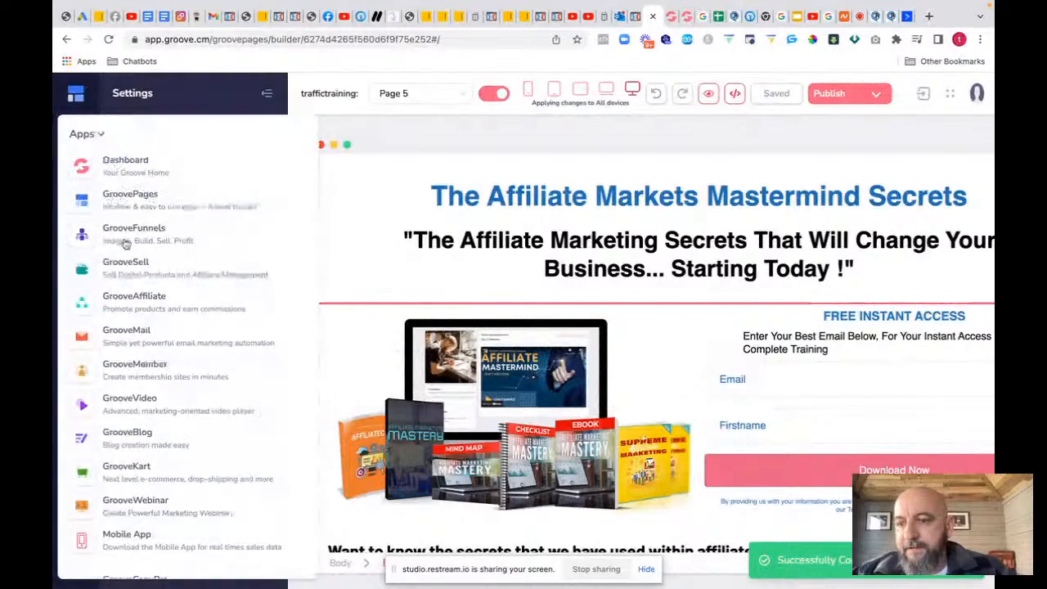
click(139, 307)
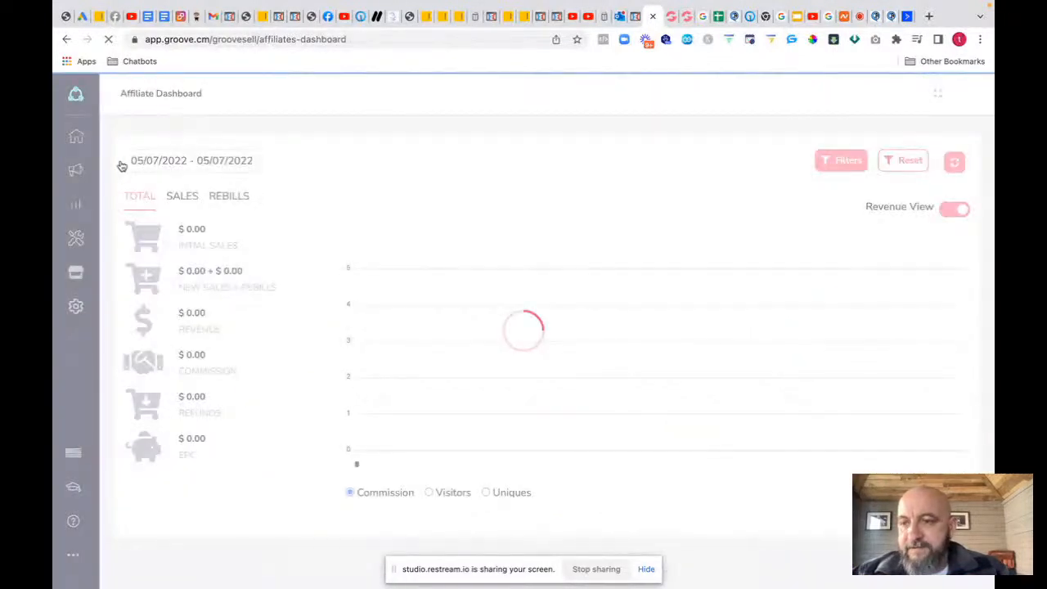
Step: From Promos, copy the Groove.cm '5 day Share' custom landing-page affiliate link
click(76, 172)
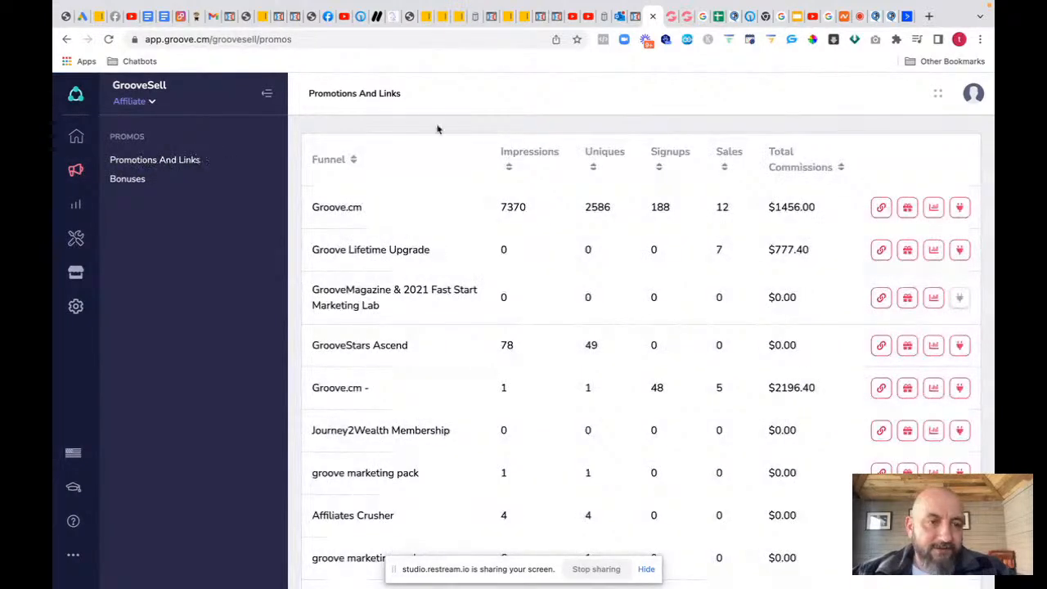
click(880, 206)
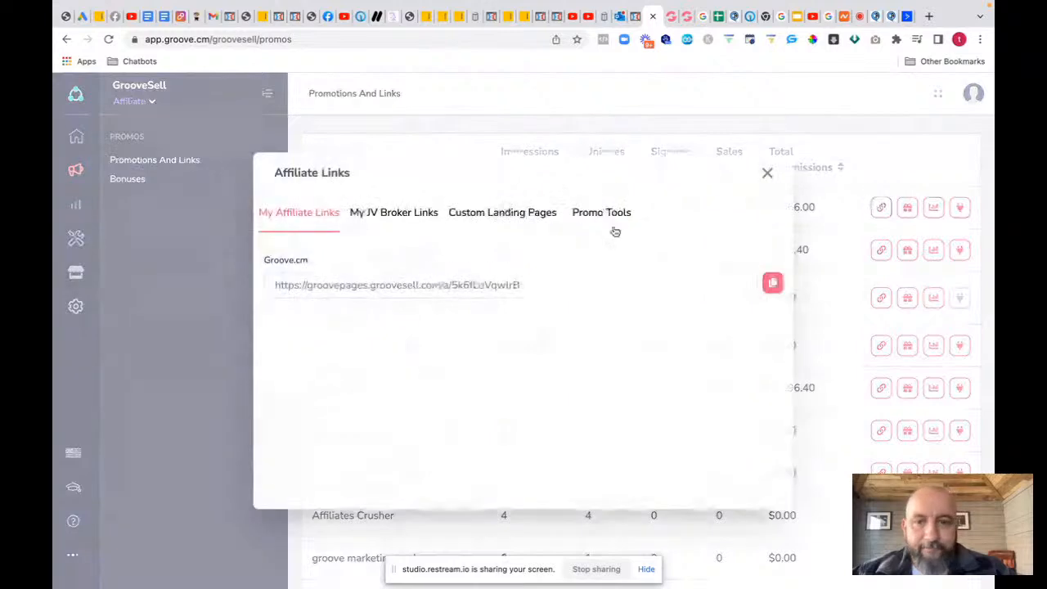
click(478, 214)
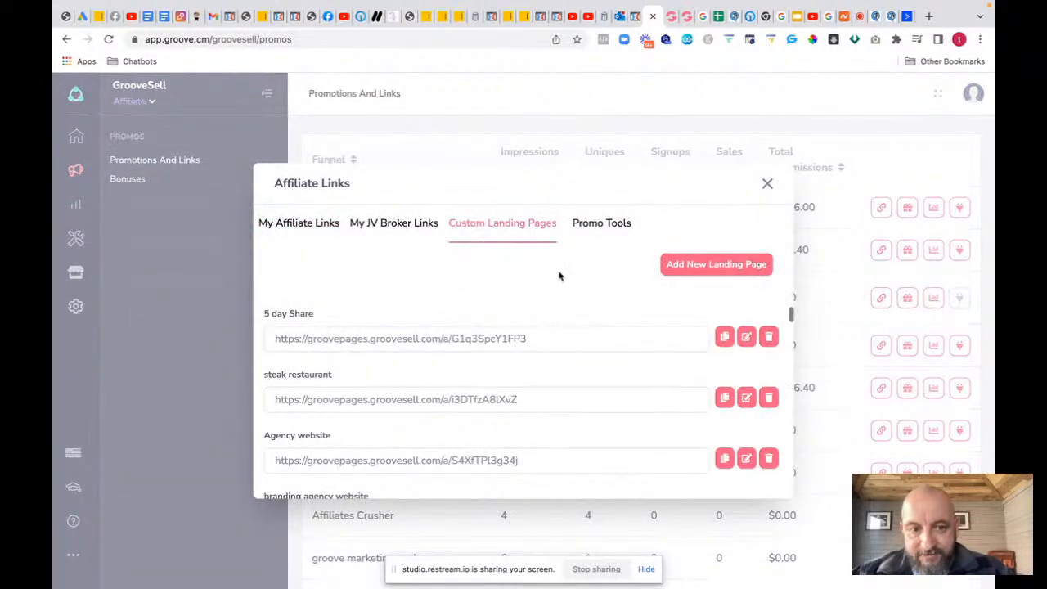
click(694, 265)
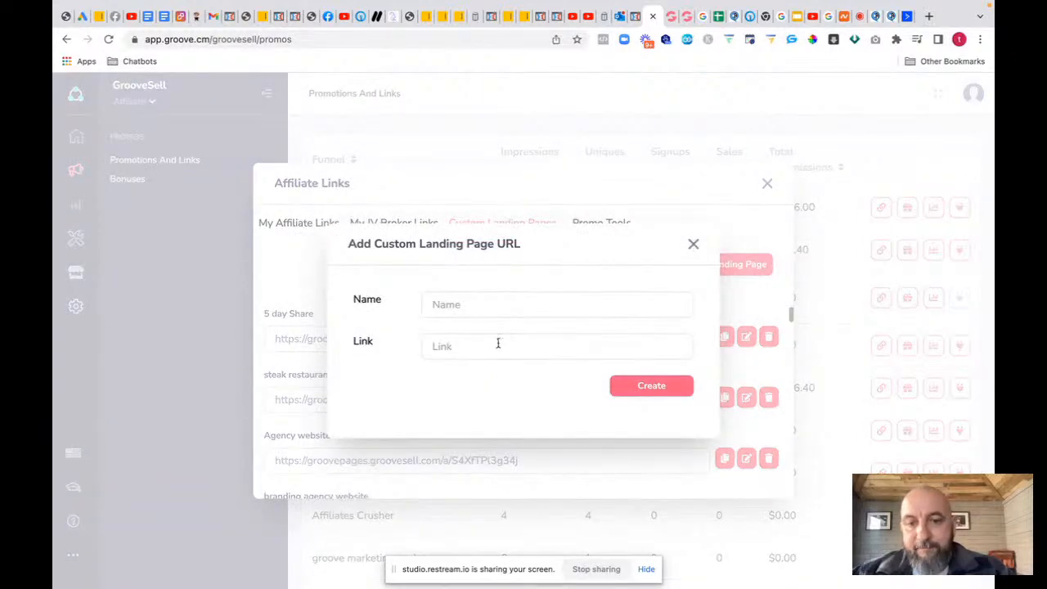
click(693, 246)
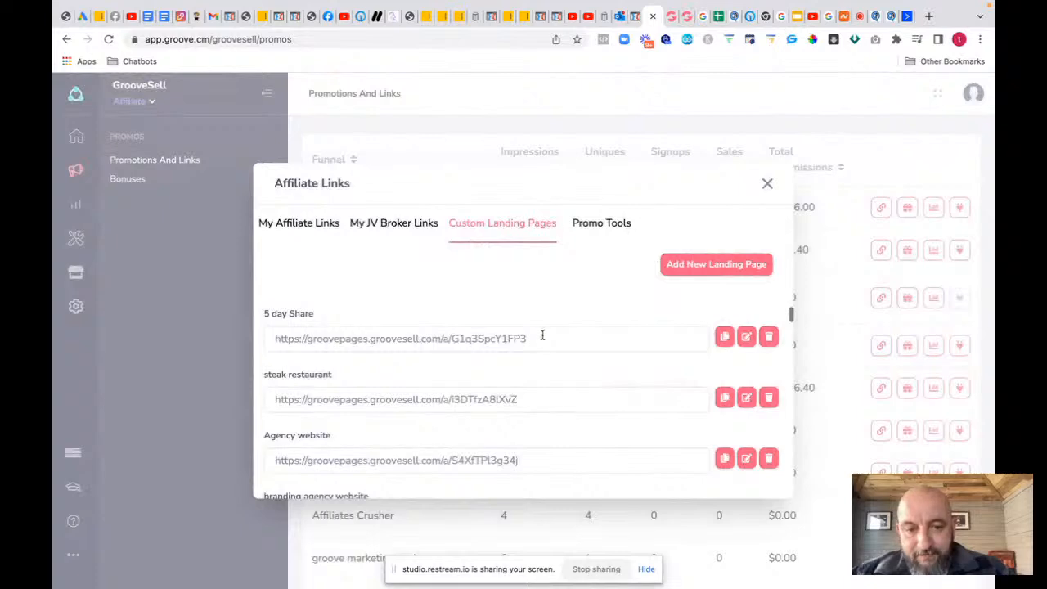
click(723, 337)
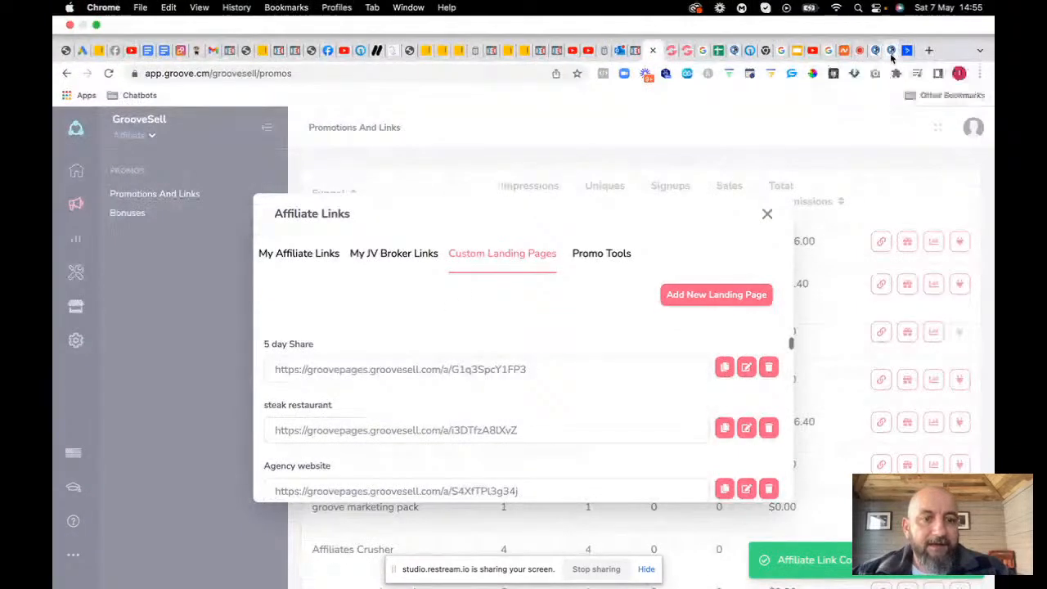
click(891, 50)
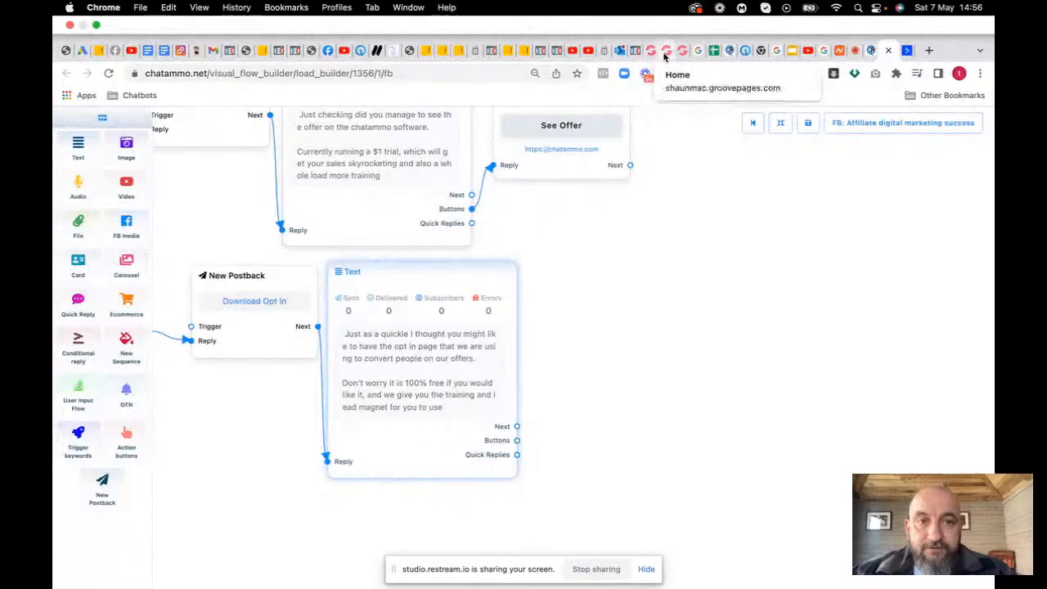
Step: Go through the Groove dashboard to the GroovePages Sites list and open traffictraining in the editor
click(666, 52)
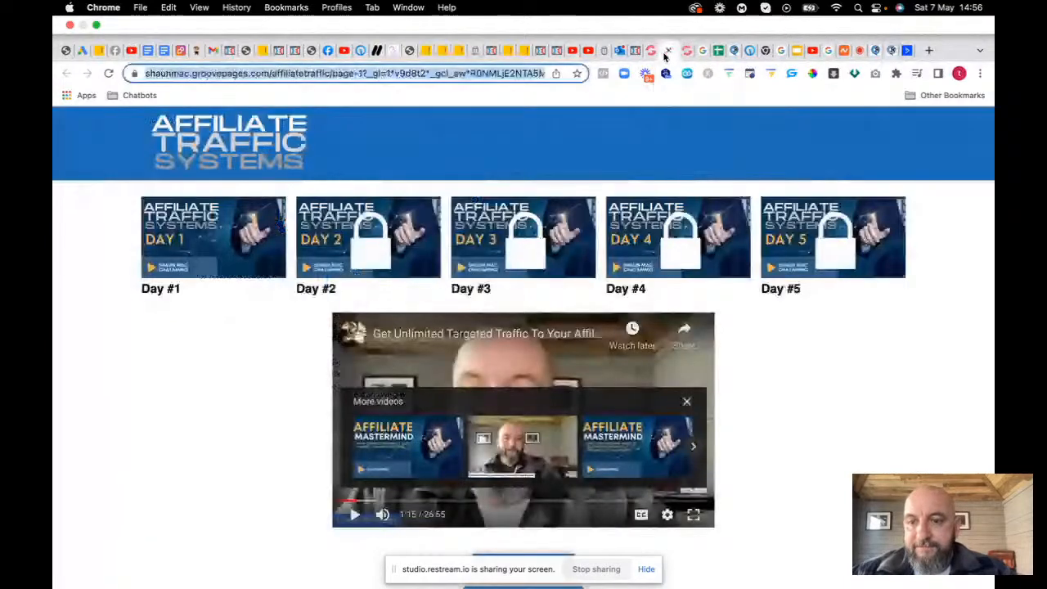
click(651, 51)
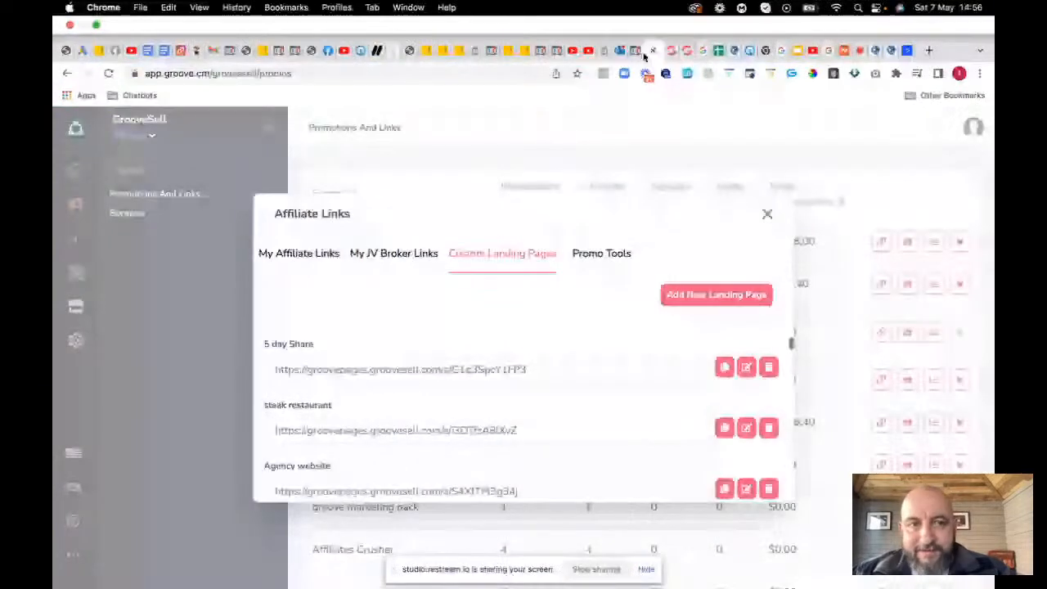
click(66, 41)
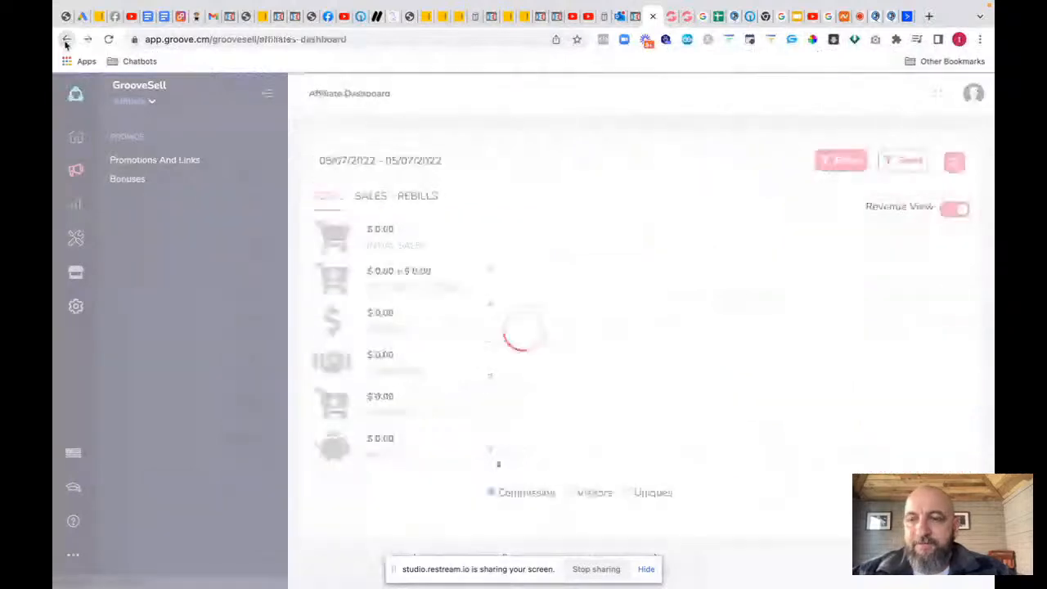
click(66, 41)
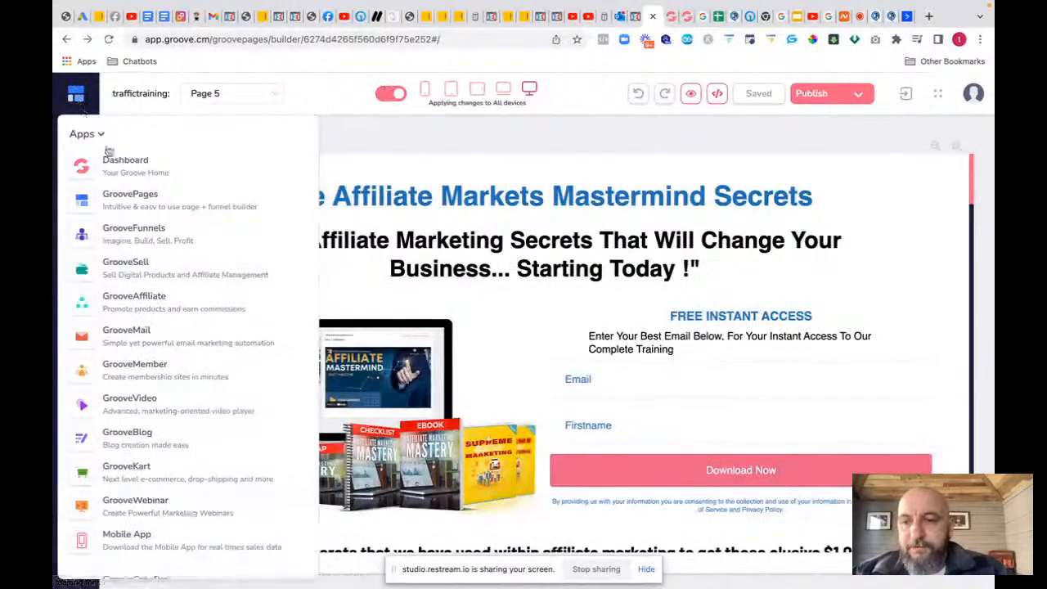
click(76, 203)
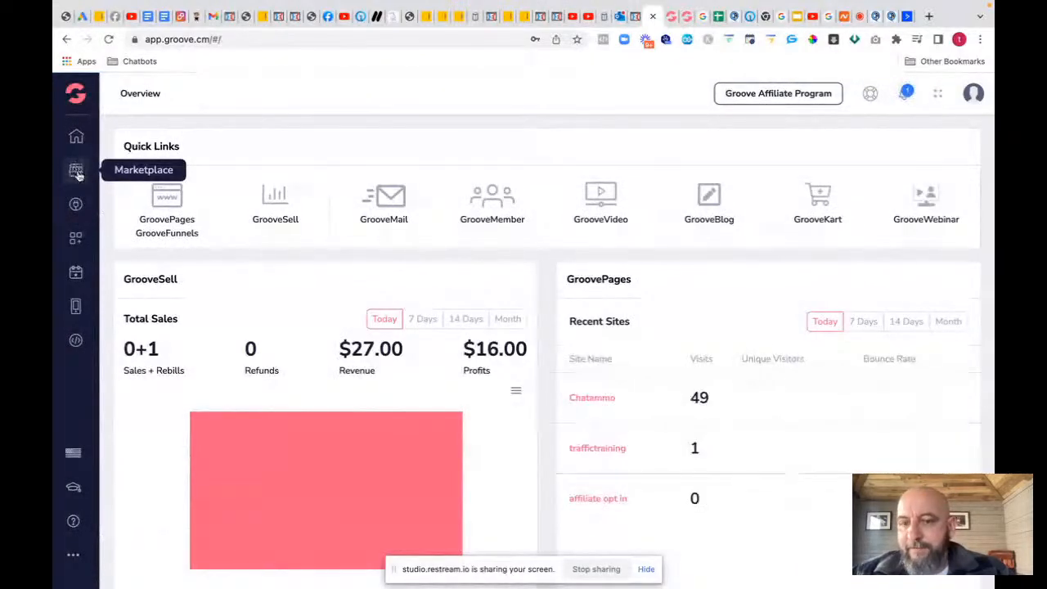
click(75, 136)
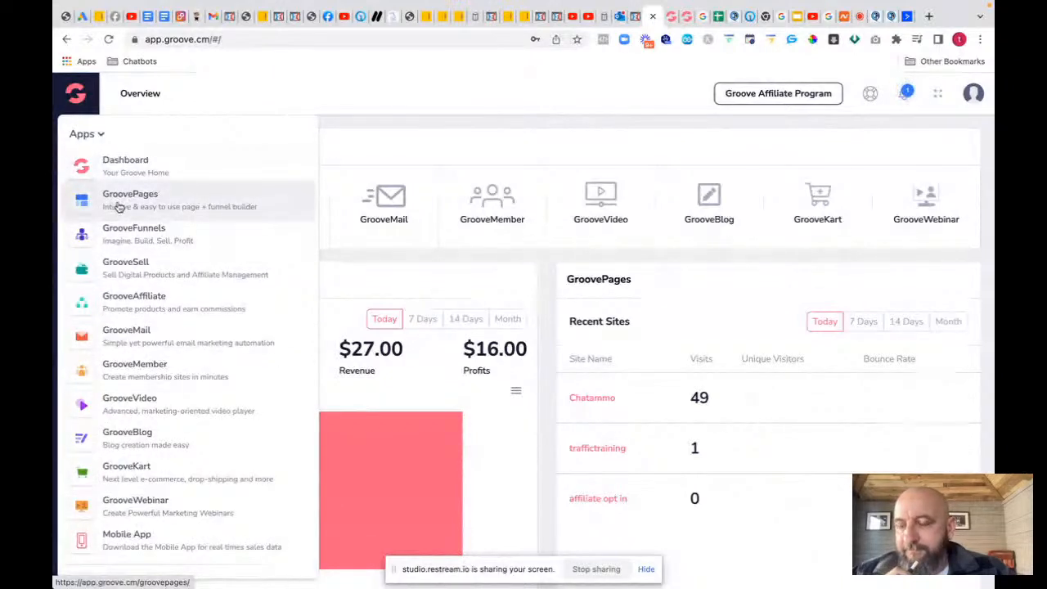
click(119, 207)
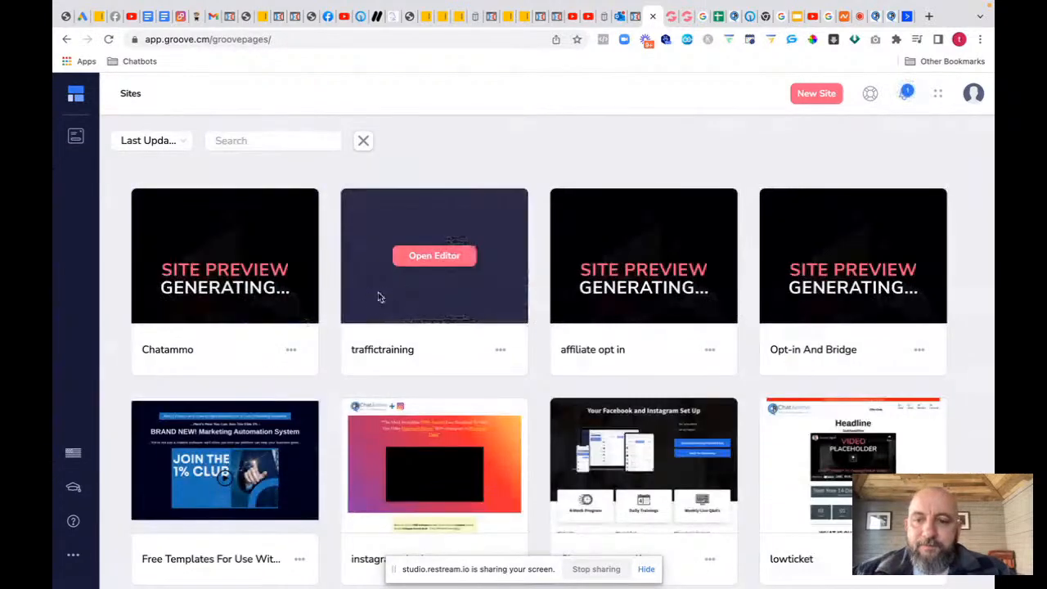
click(435, 263)
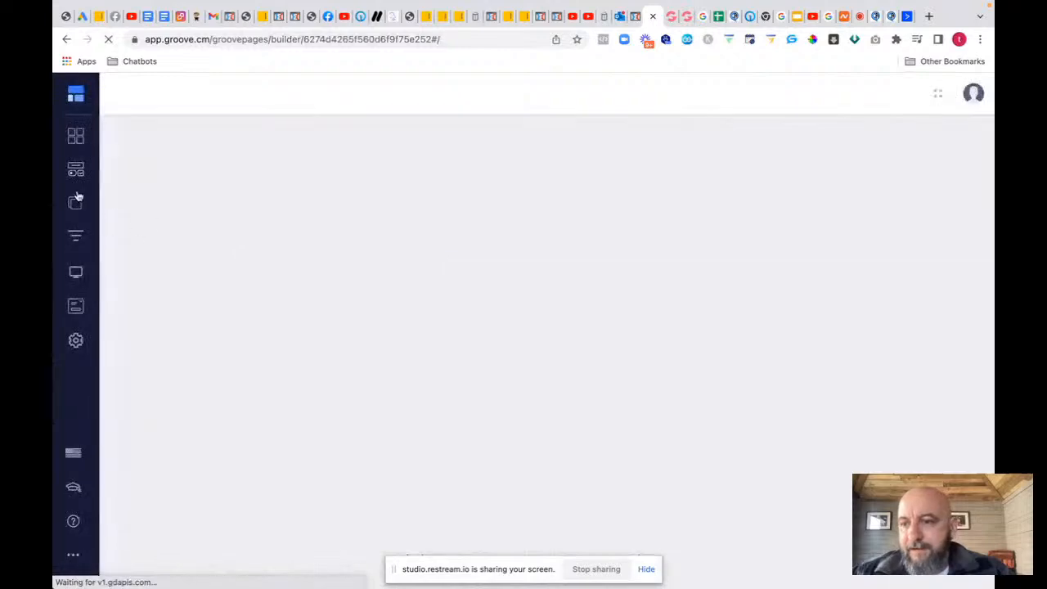
click(75, 206)
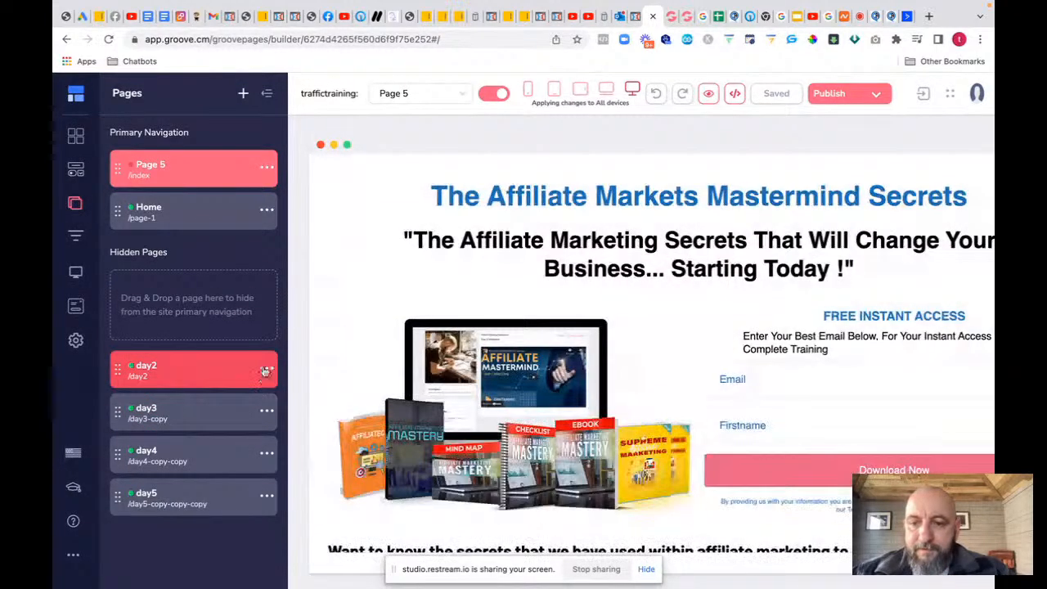
Step: Review the GroovePages day2 page's publish settings, then attach a button to ChatAmmo's opt-in message
click(260, 371)
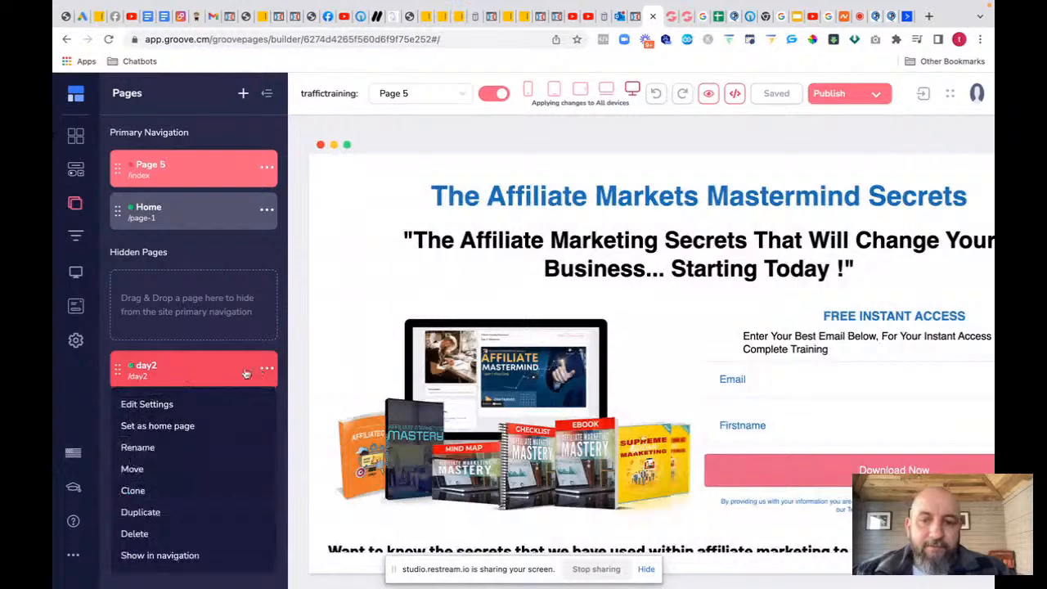
click(217, 365)
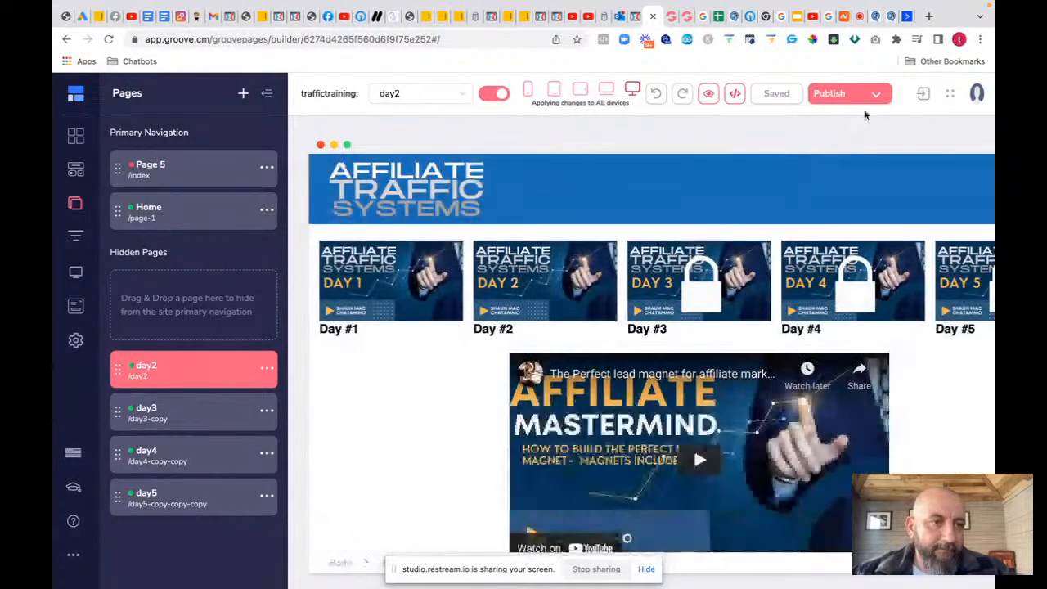
click(876, 95)
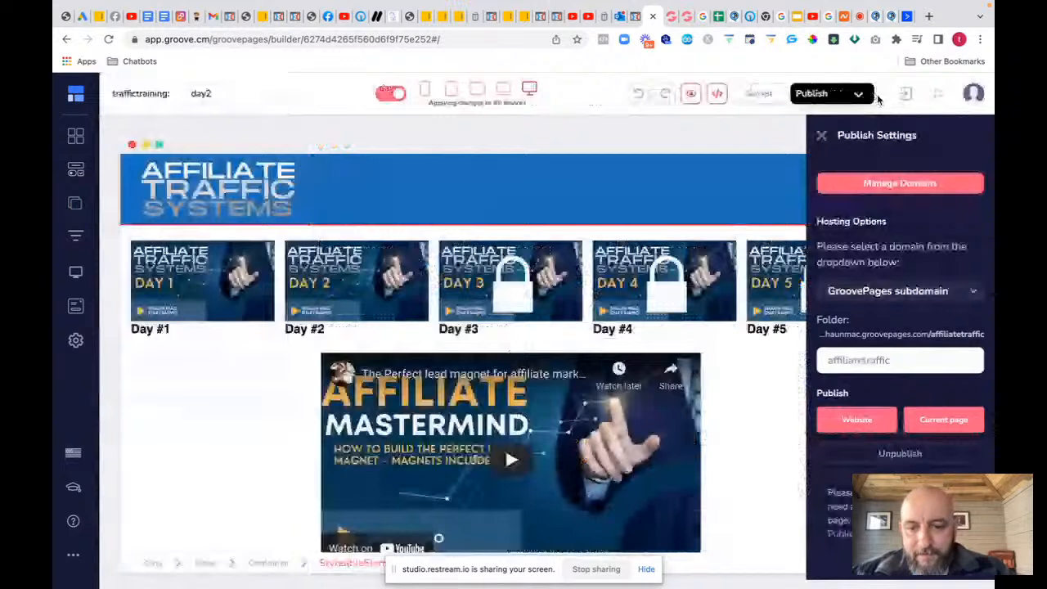
click(889, 17)
drag(517, 405, 602, 282)
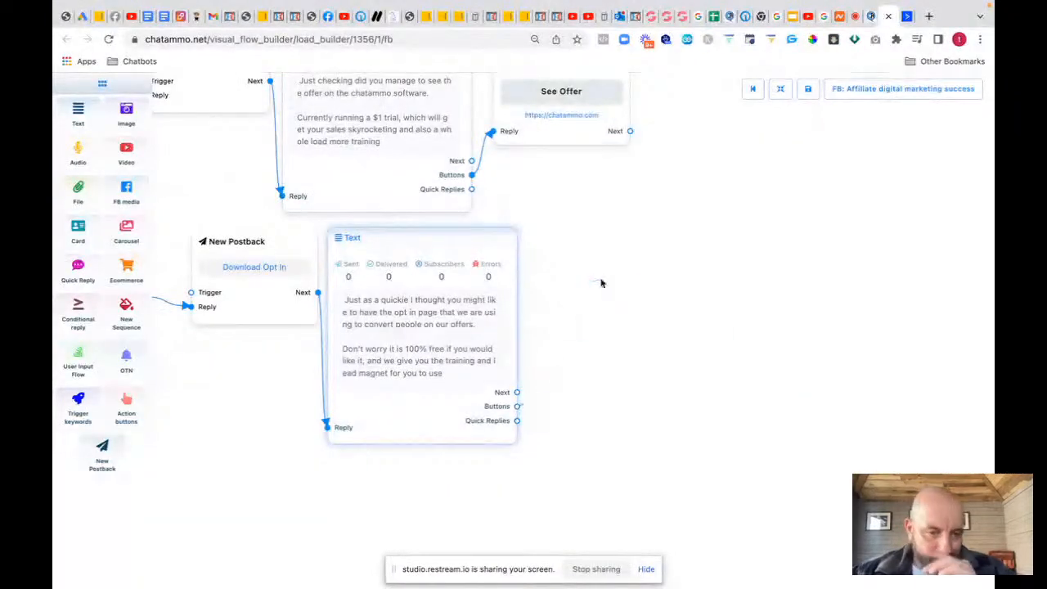
Step: Make the new button 'Download Opt-in', a Web URL linking to the GroovePages day2 page
click(666, 374)
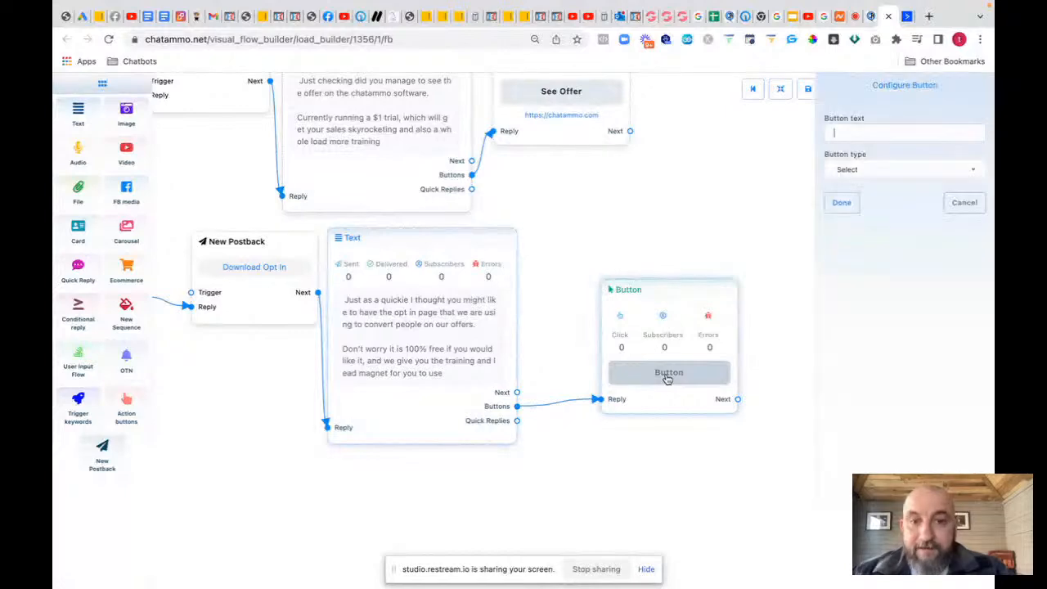
click(851, 129)
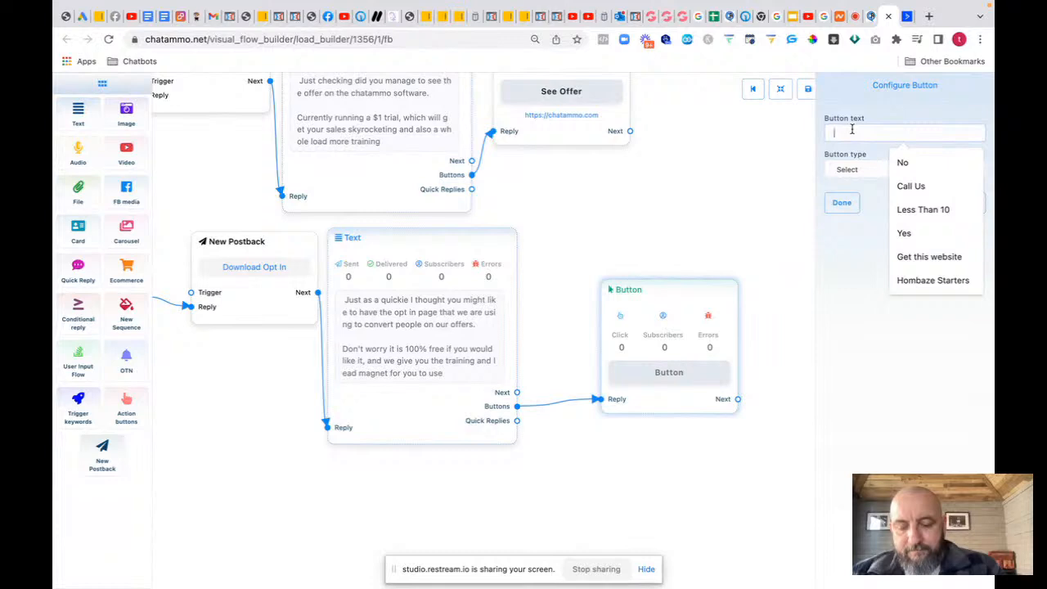
text(Download Opt-in)
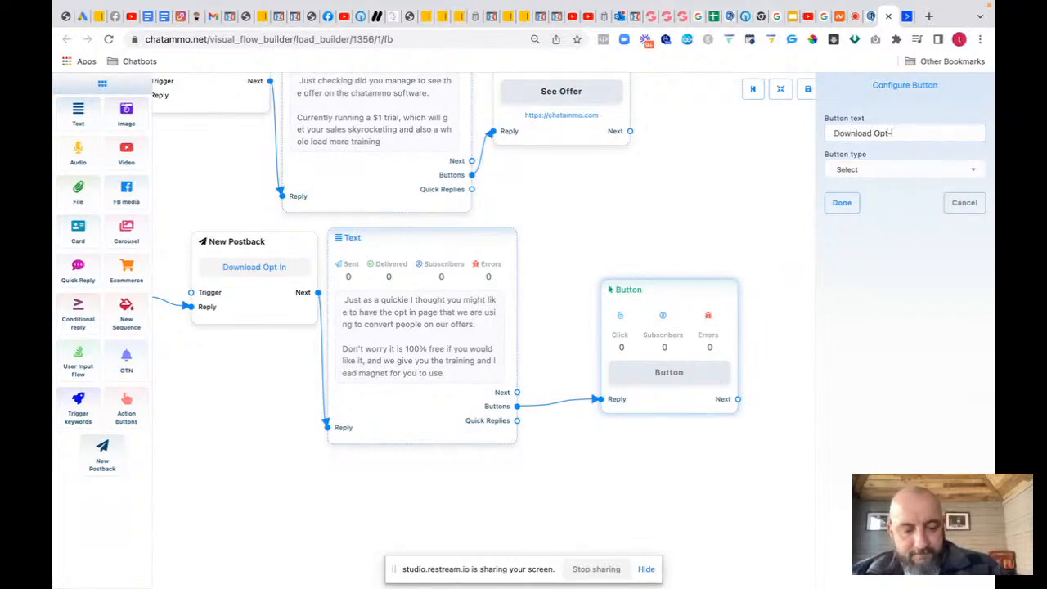
click(858, 169)
click(846, 299)
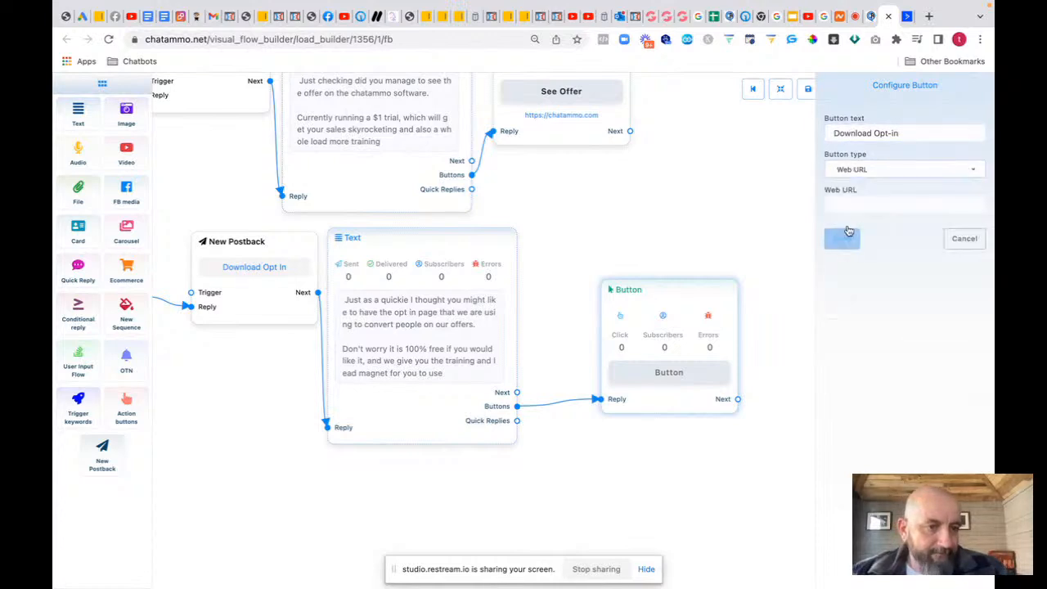
click(846, 206)
text(groovepages.com/affiliatetraffic/day2)
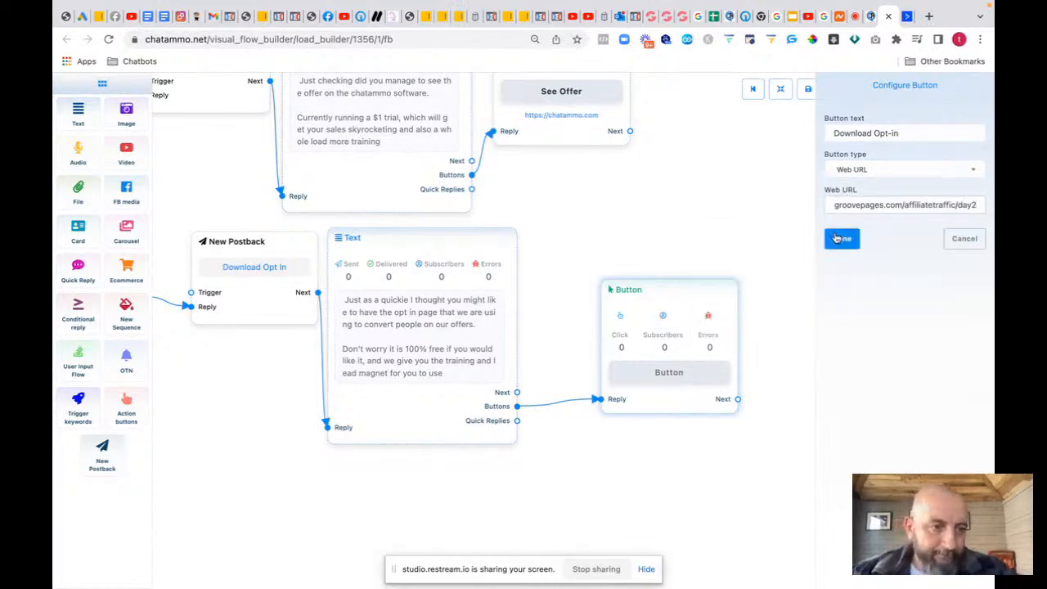
click(842, 238)
drag(653, 281, 586, 236)
drag(249, 458, 616, 390)
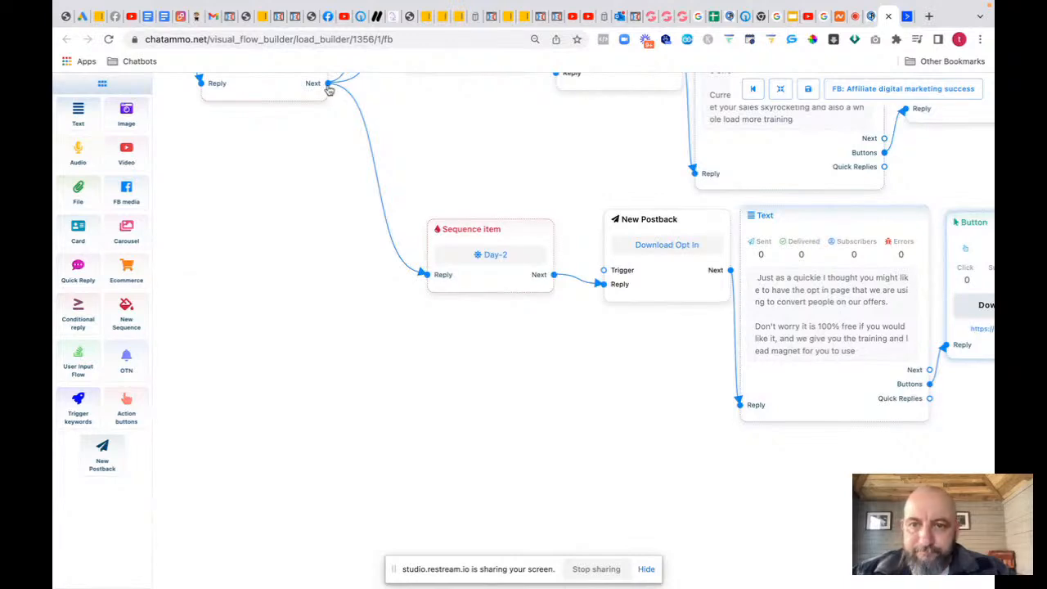
Step: Add a non-promotional daily sequence item set to Day-3
drag(328, 85, 409, 386)
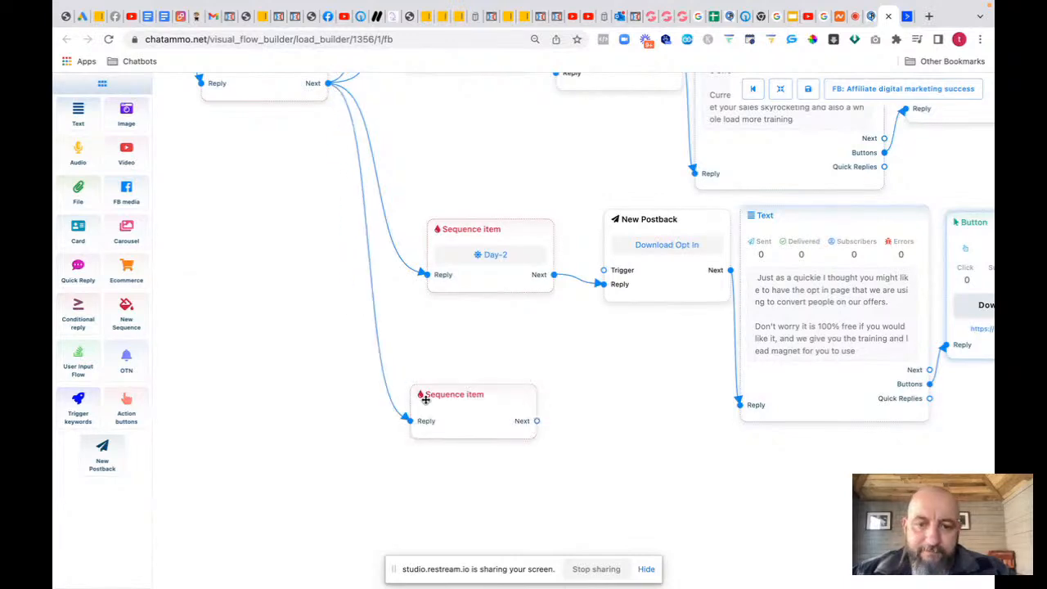
double_click(470, 432)
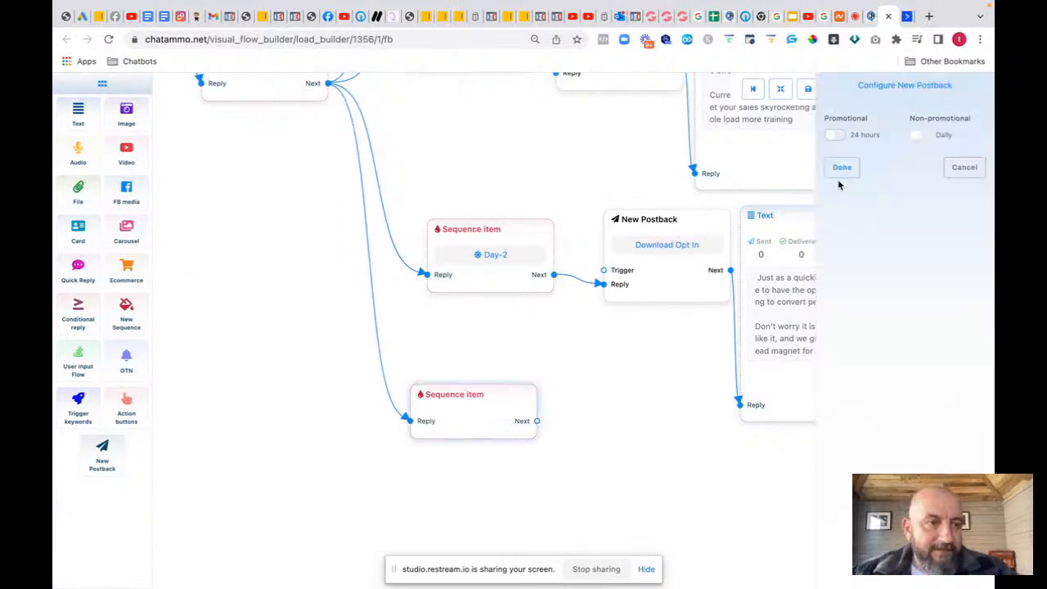
click(920, 135)
click(872, 171)
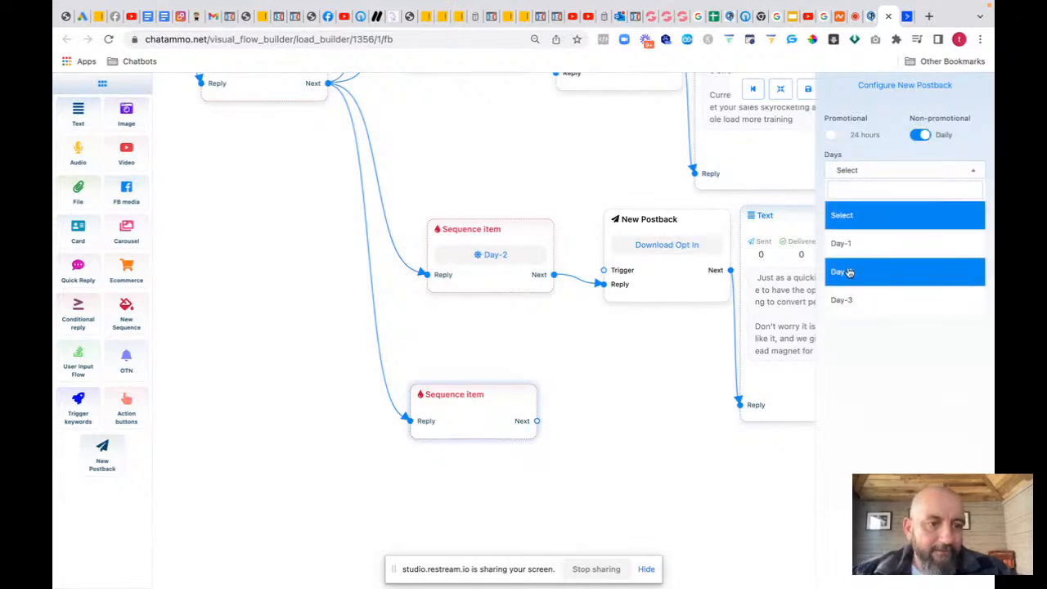
click(850, 308)
click(843, 206)
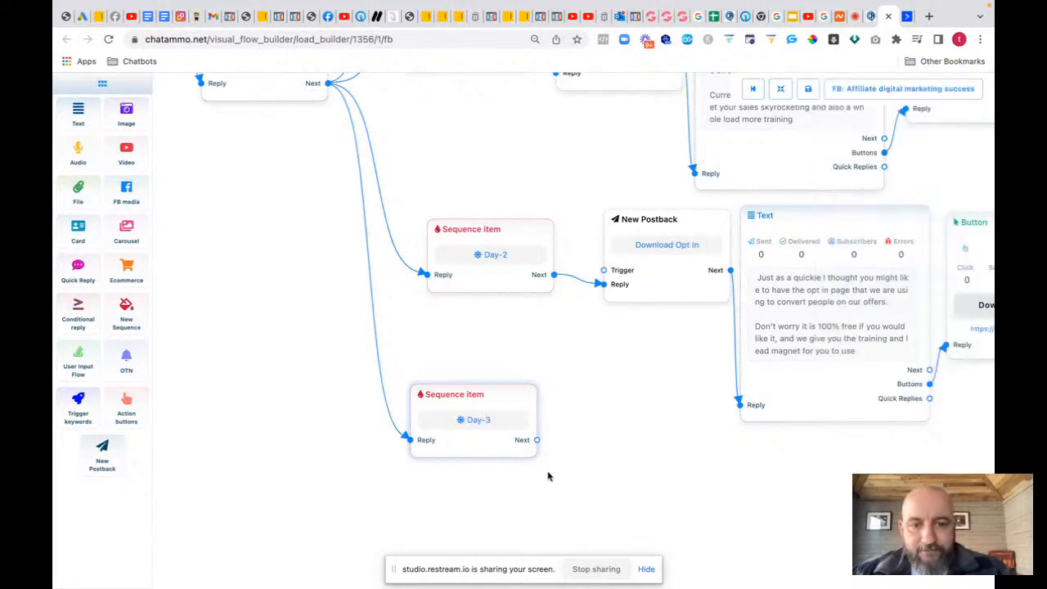
drag(490, 439, 572, 438)
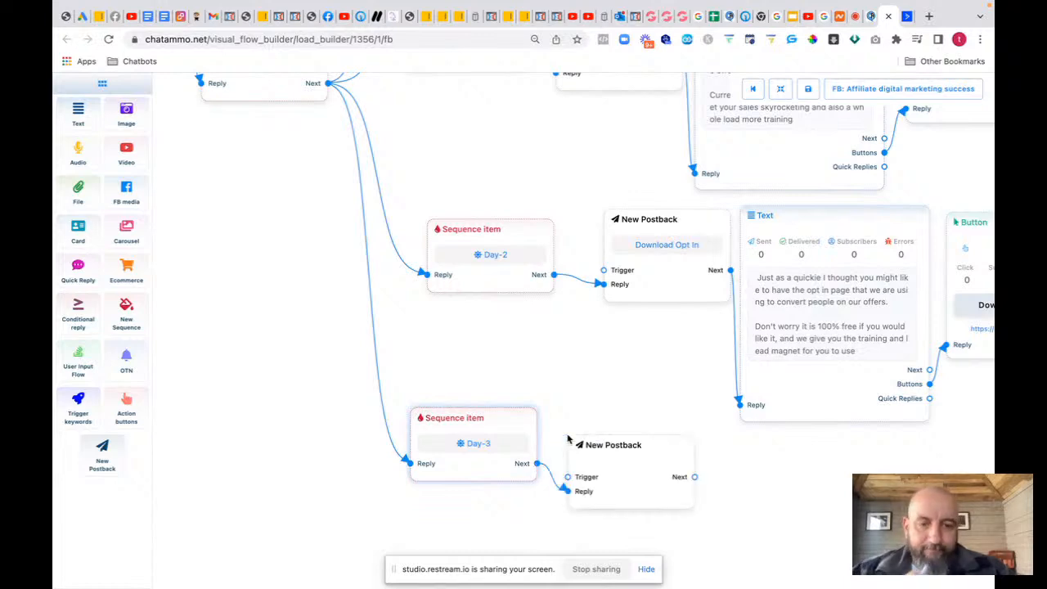
Step: Attach a postback titled 'Day 3' to it, followed by a new Text step
click(621, 485)
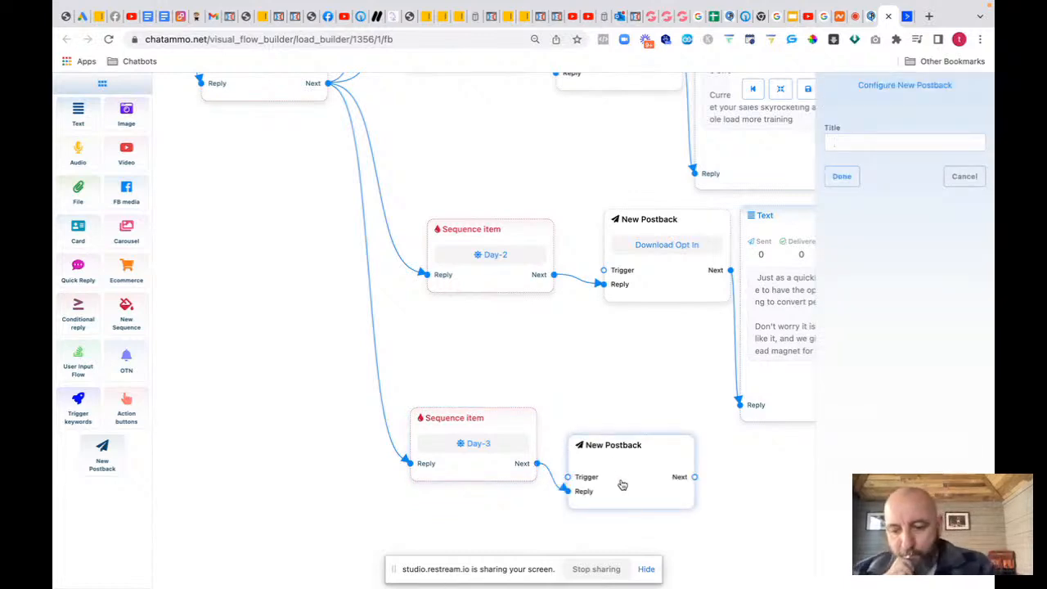
text(Day 3)
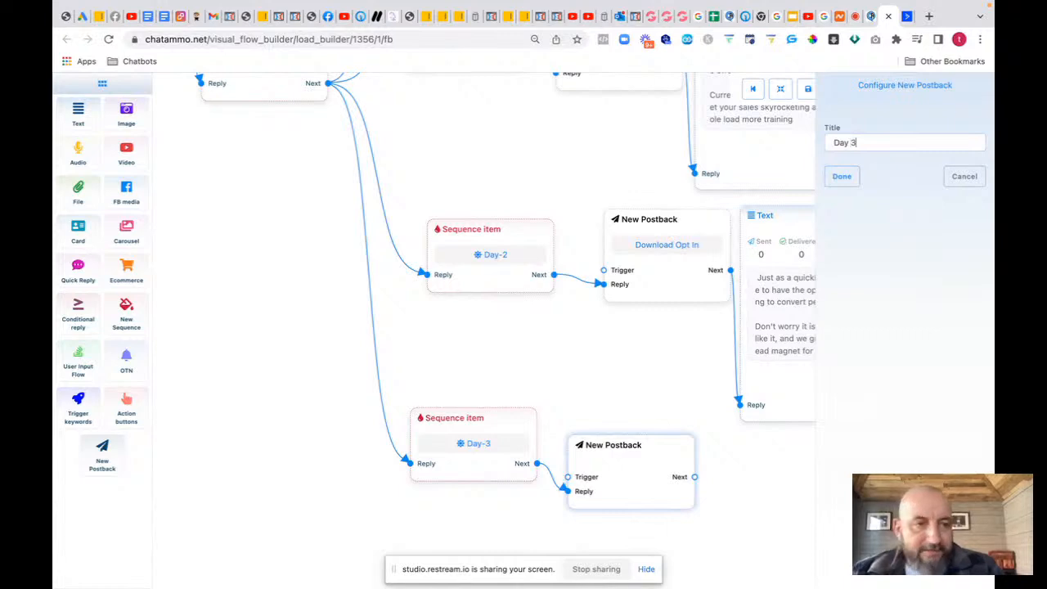
click(844, 176)
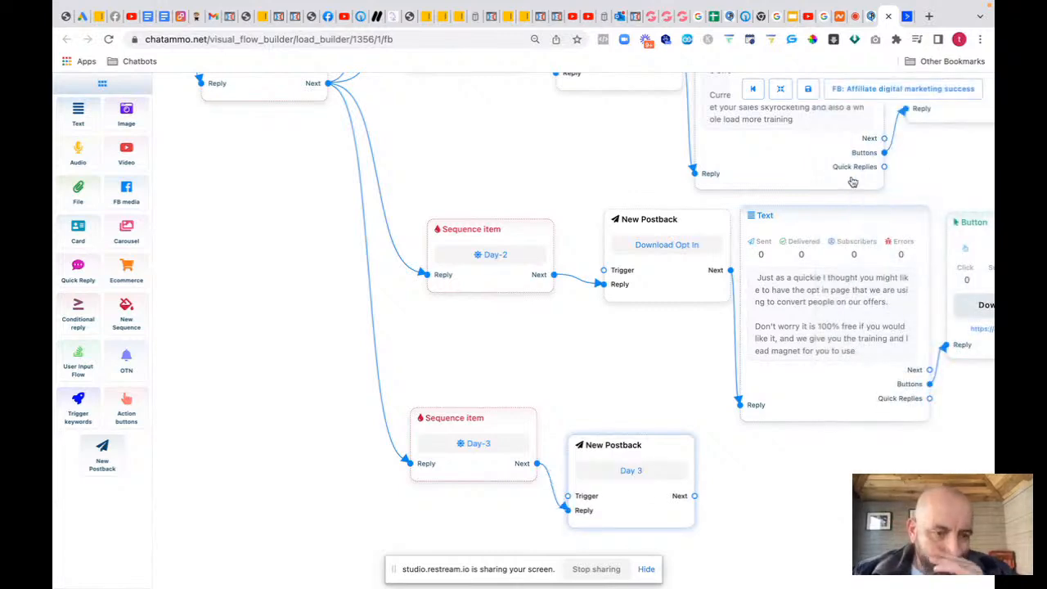
drag(723, 442, 509, 299)
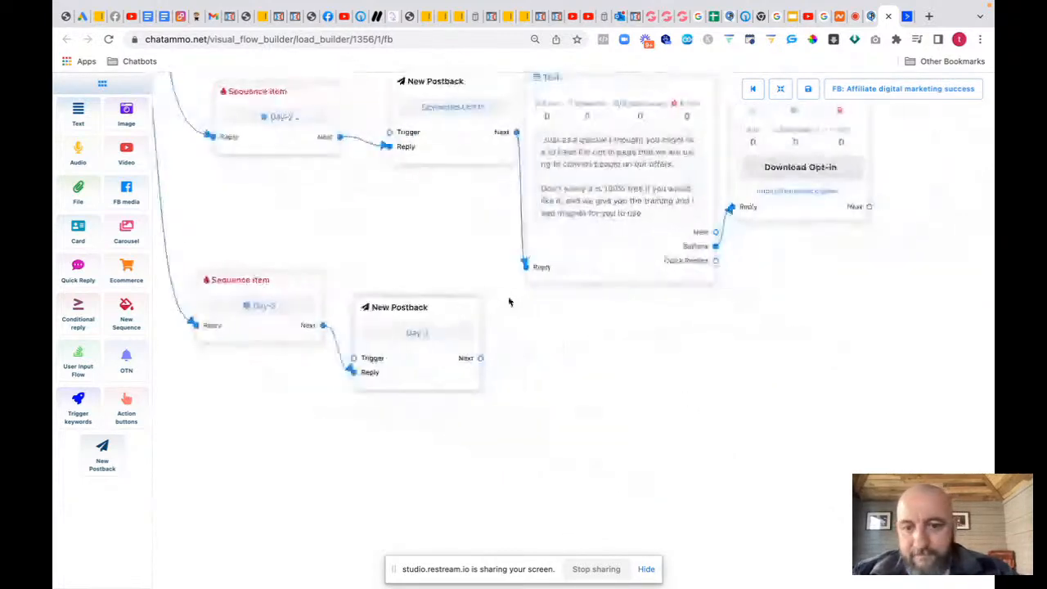
drag(481, 360, 541, 426)
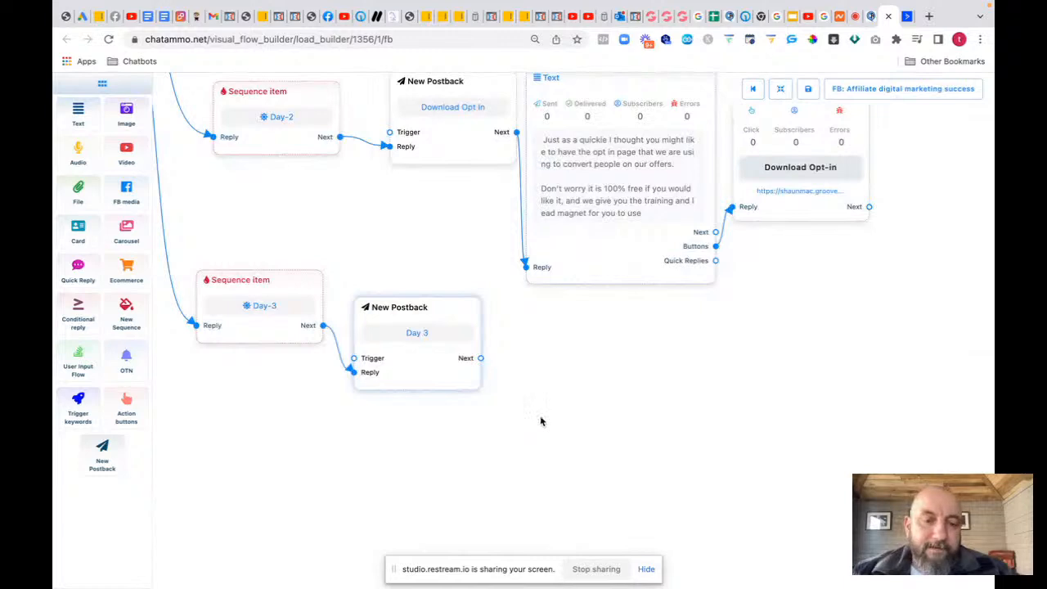
click(587, 448)
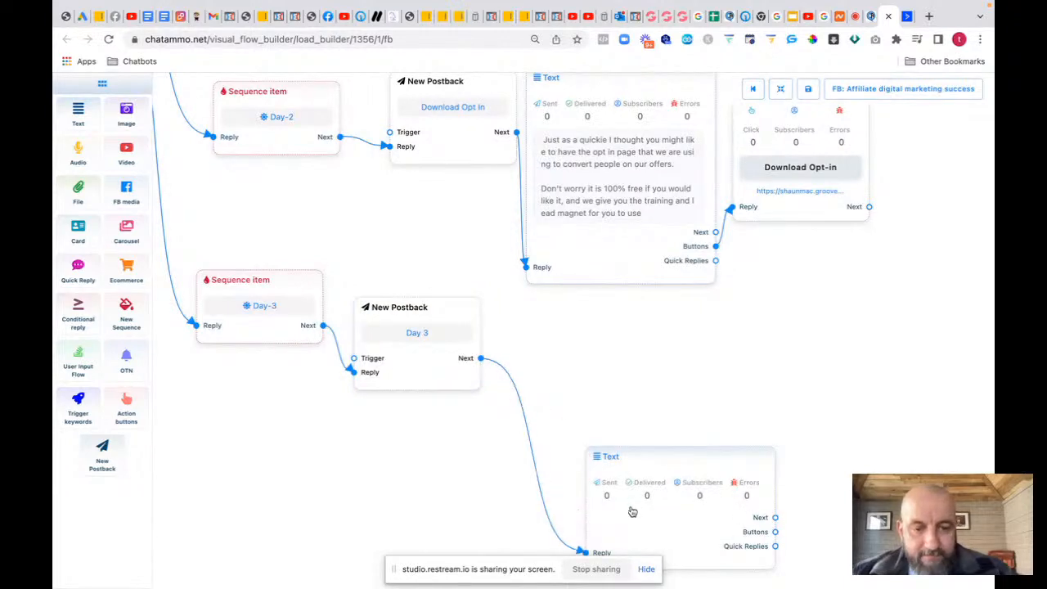
click(634, 515)
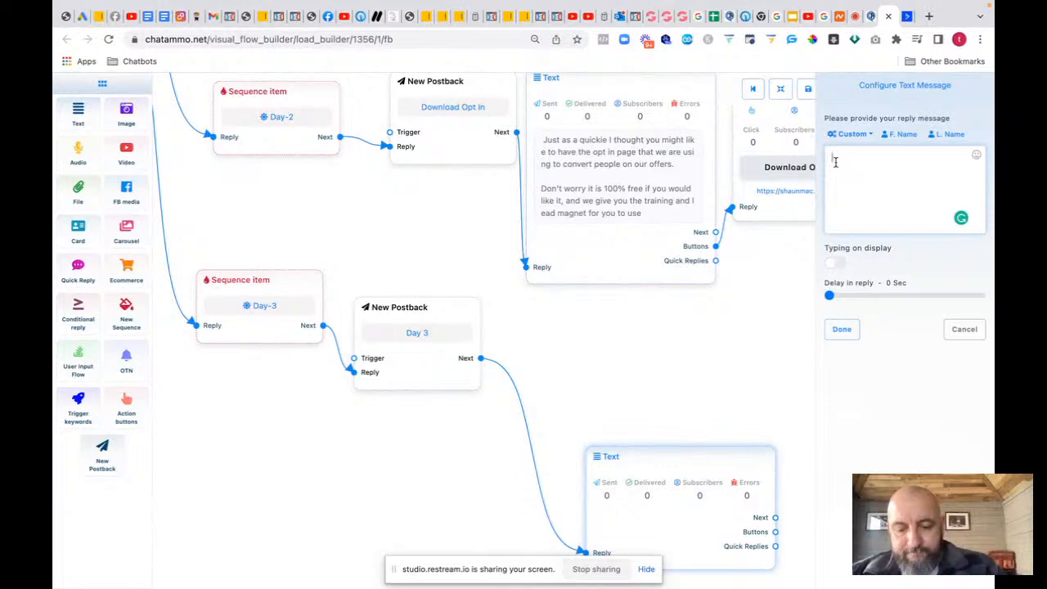
Step: Write the day three training message about using Facebook posts to drive traffic to your offer
text(have )
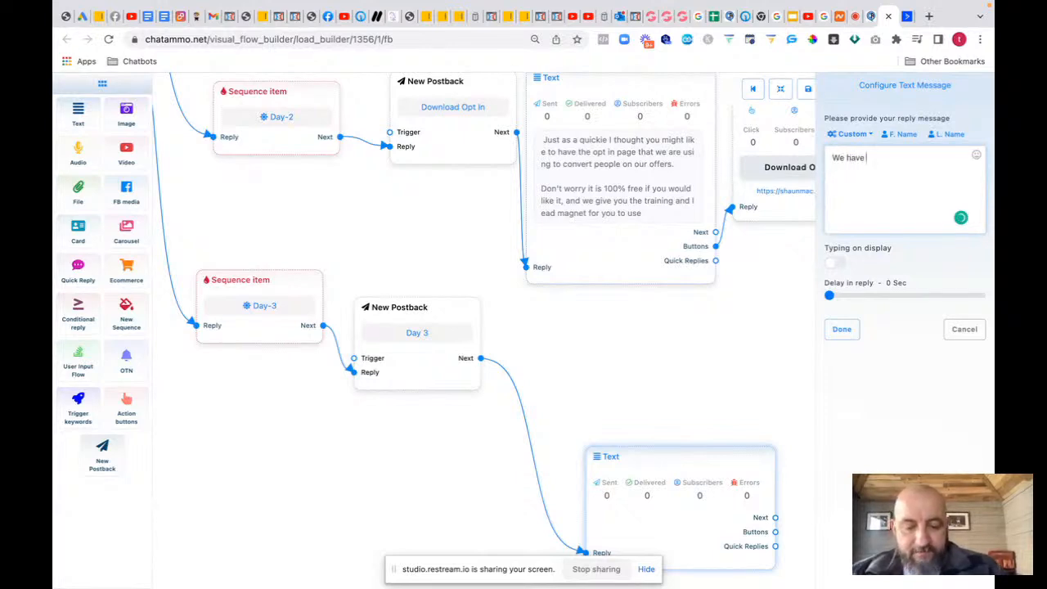
text(new traini)
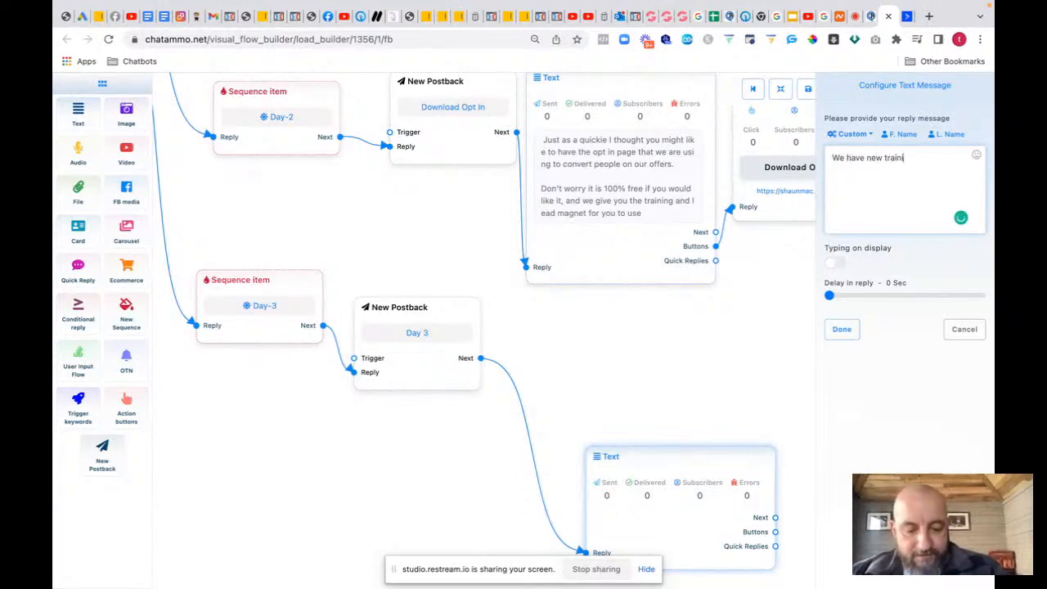
text(ng for)
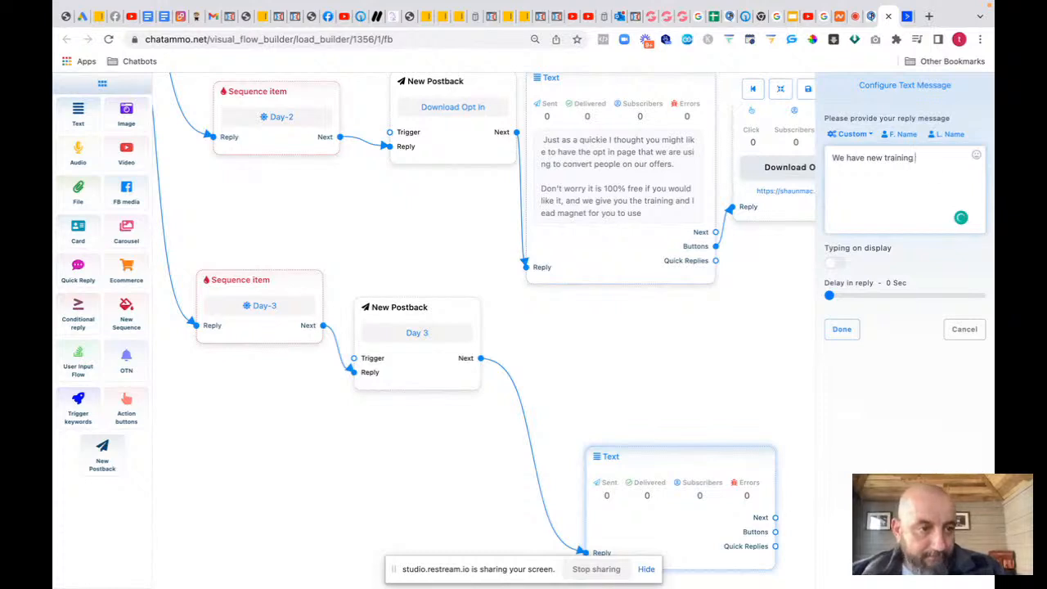
key(BackSpace)
key(BackSpace)
key(BackSpace)
key(BackSpace)
key(BackSpace)
key(BackSpace)
key(BackSpace)
key(BackSpace)
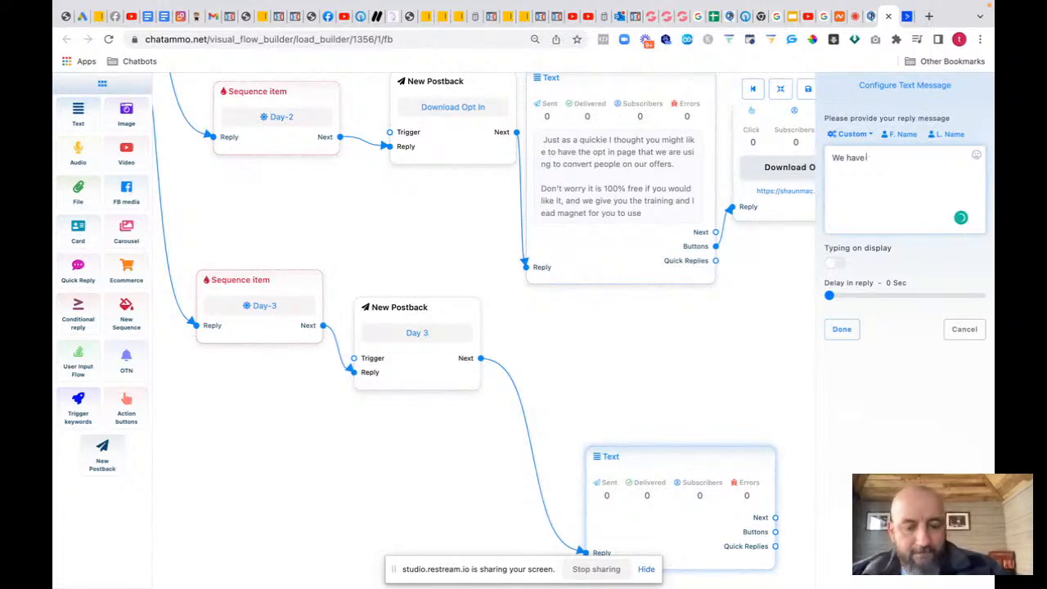
text(your day)
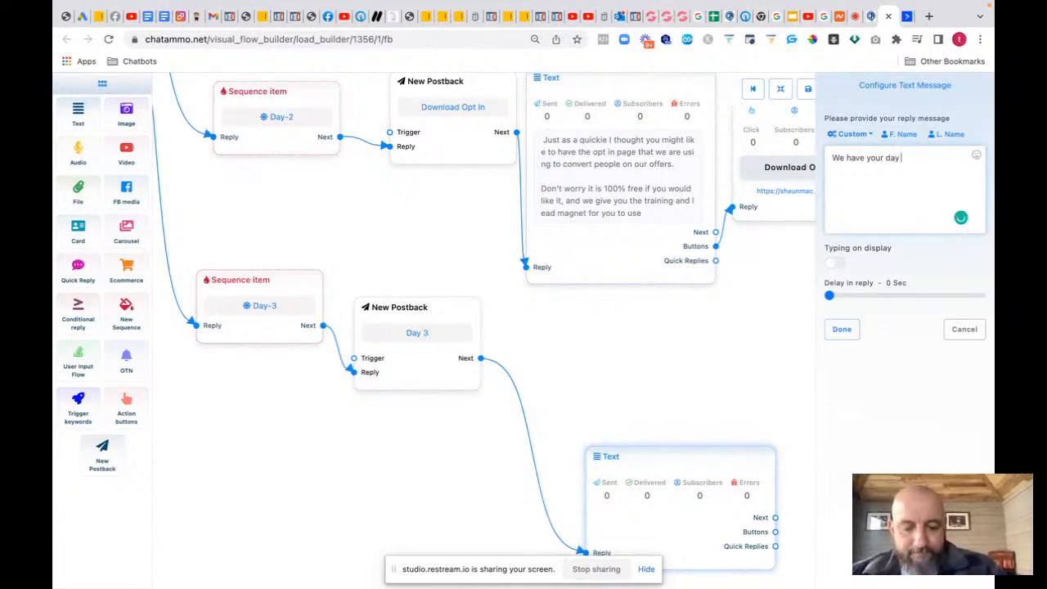
text( three t)
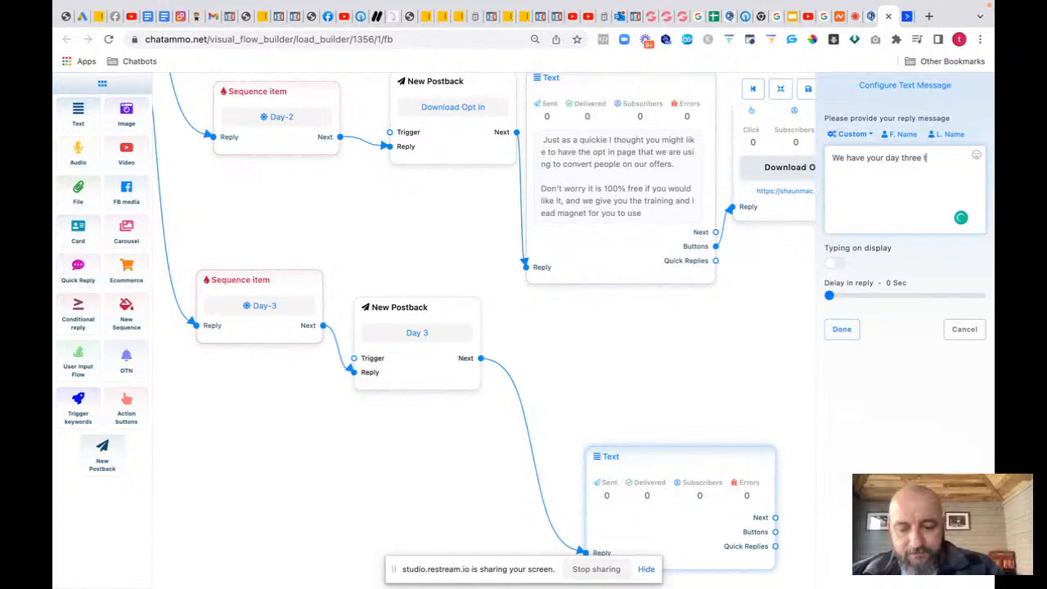
text(raining read)
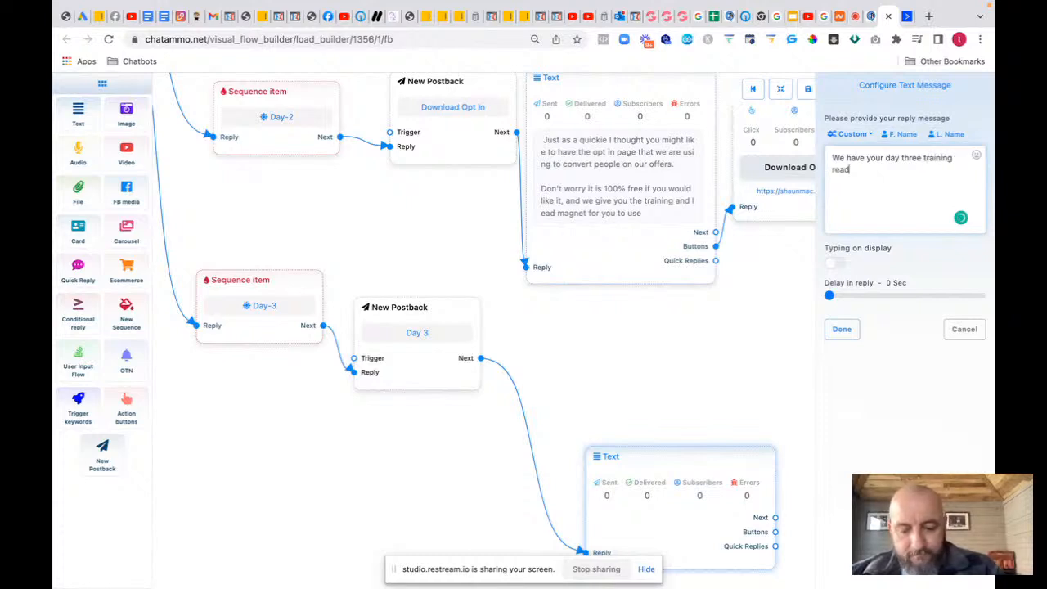
text(y now )
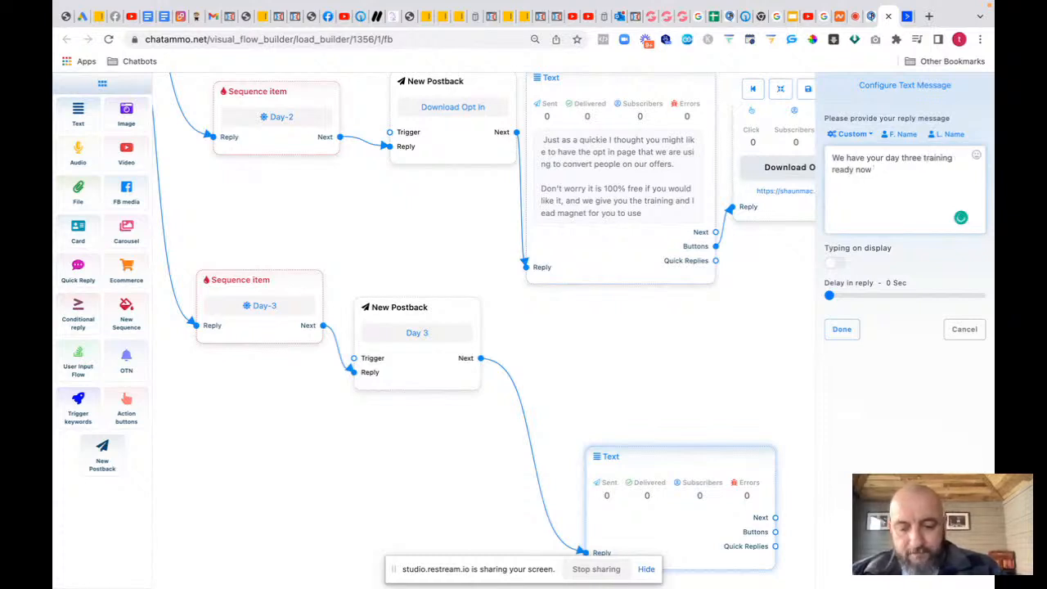
text(for you.  )
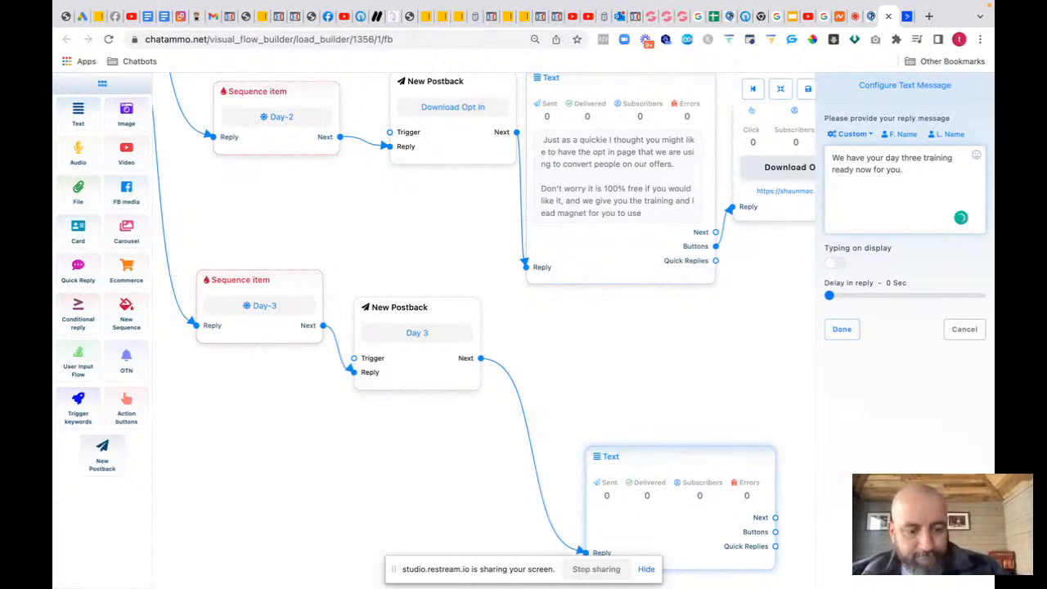
text(Please )
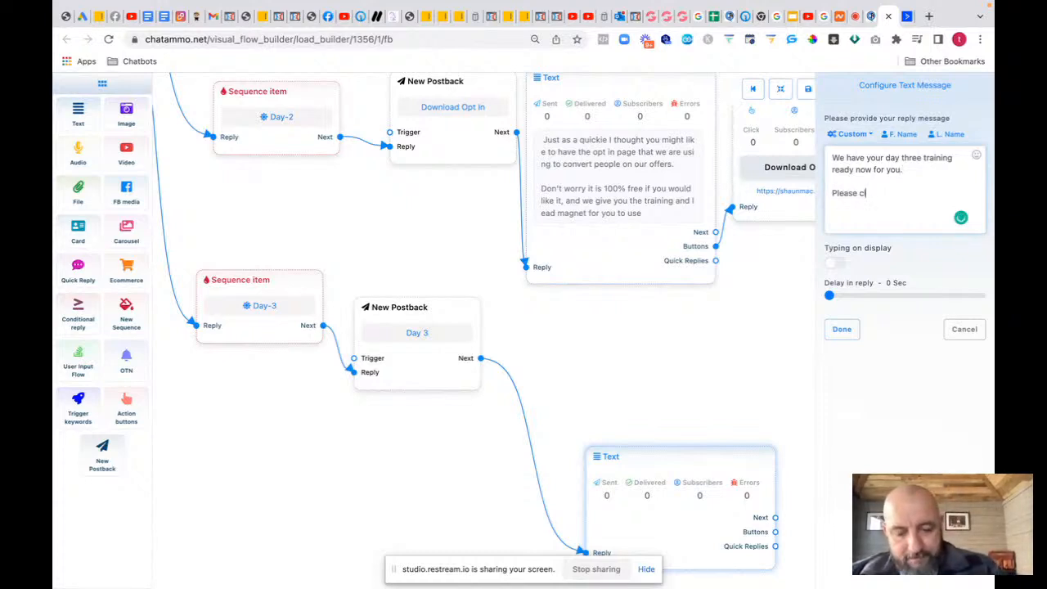
text(click the l)
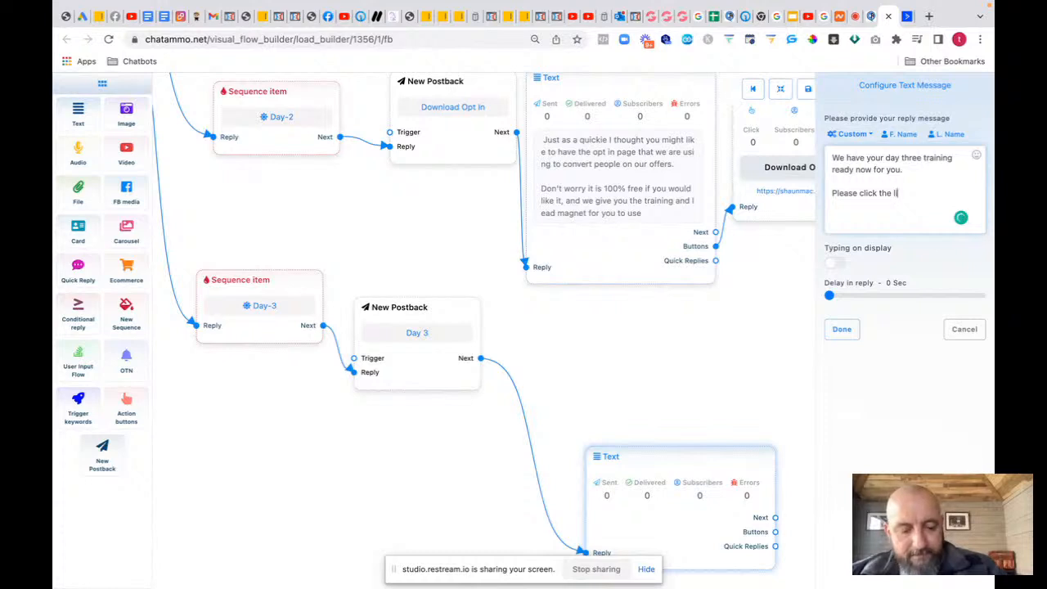
text(ink, and s)
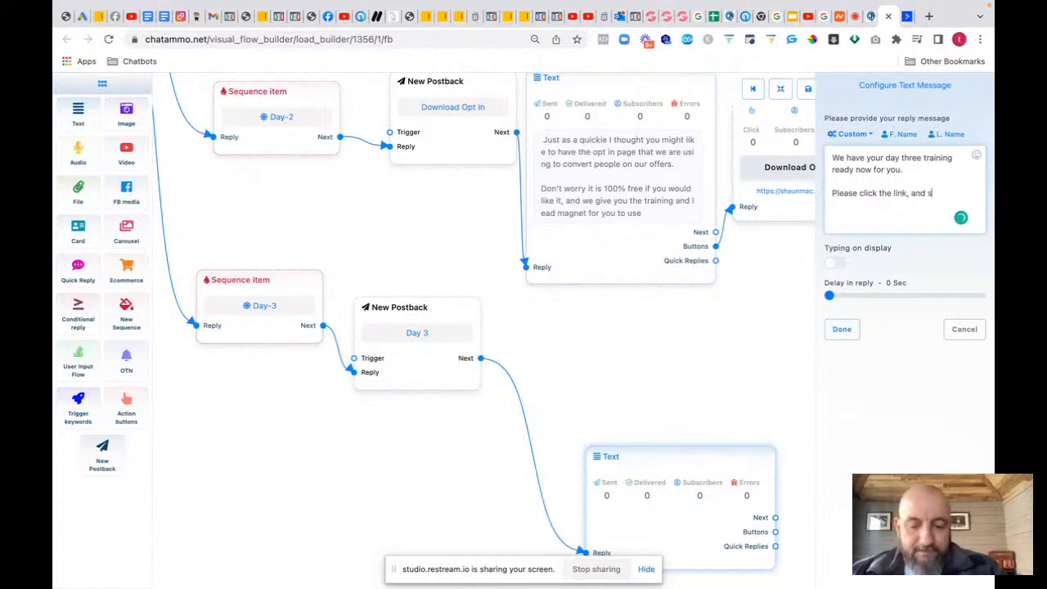
text(ee how yo)
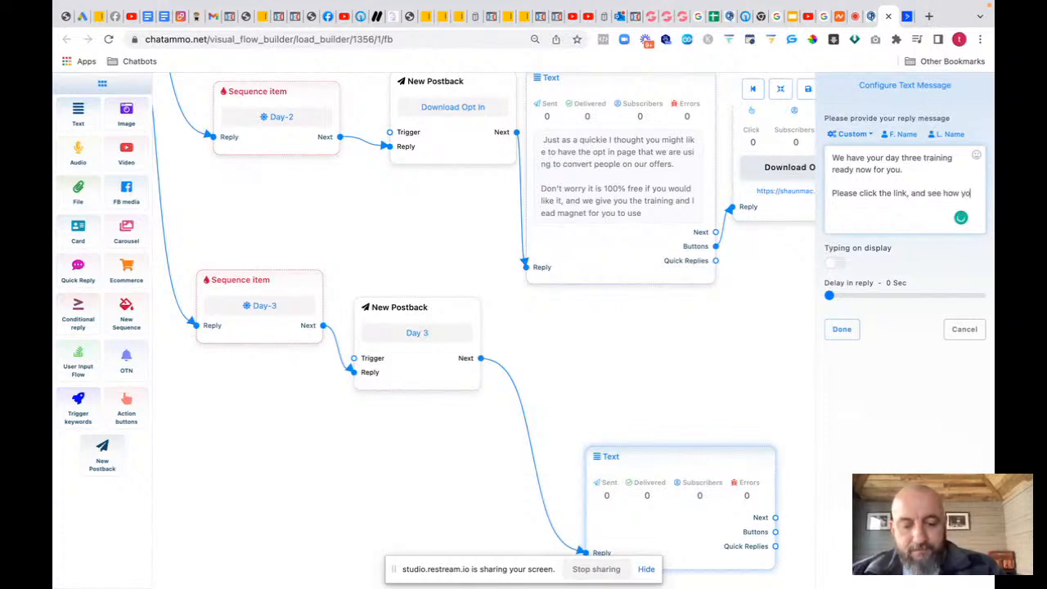
text(u can be u)
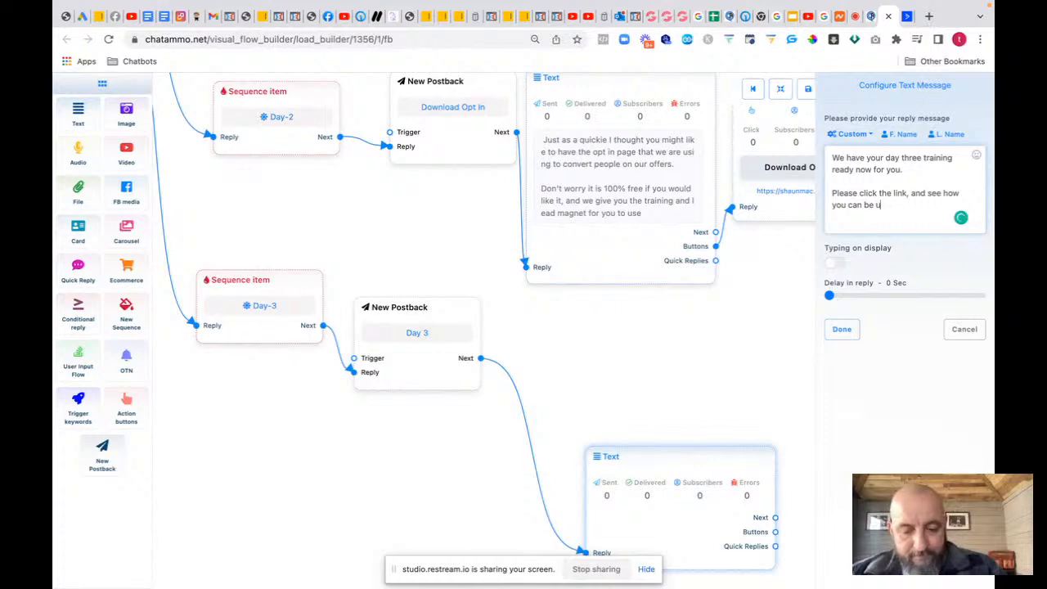
text(sing Fac)
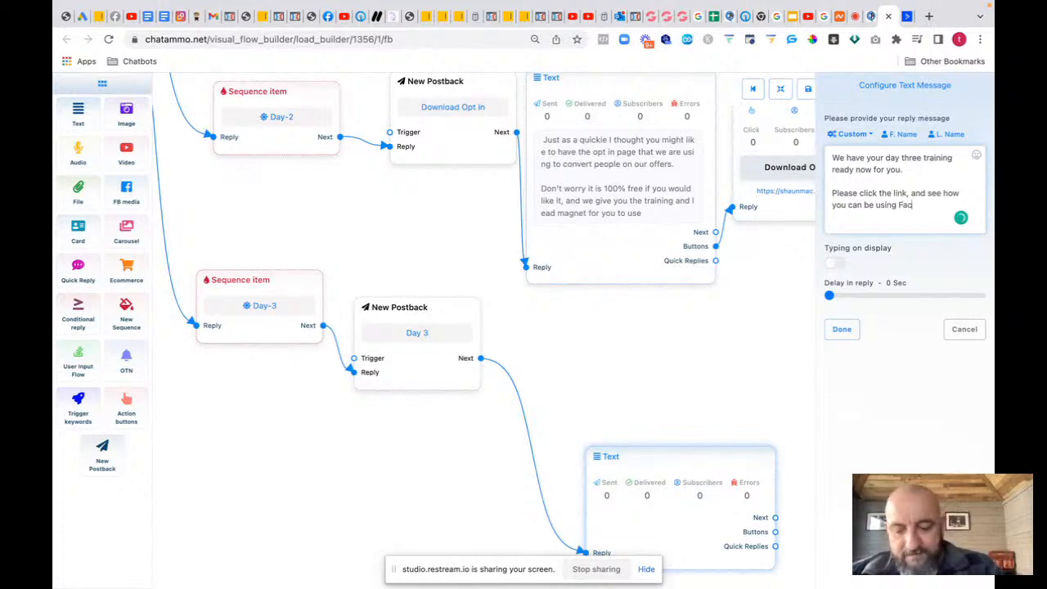
text(ebopok)
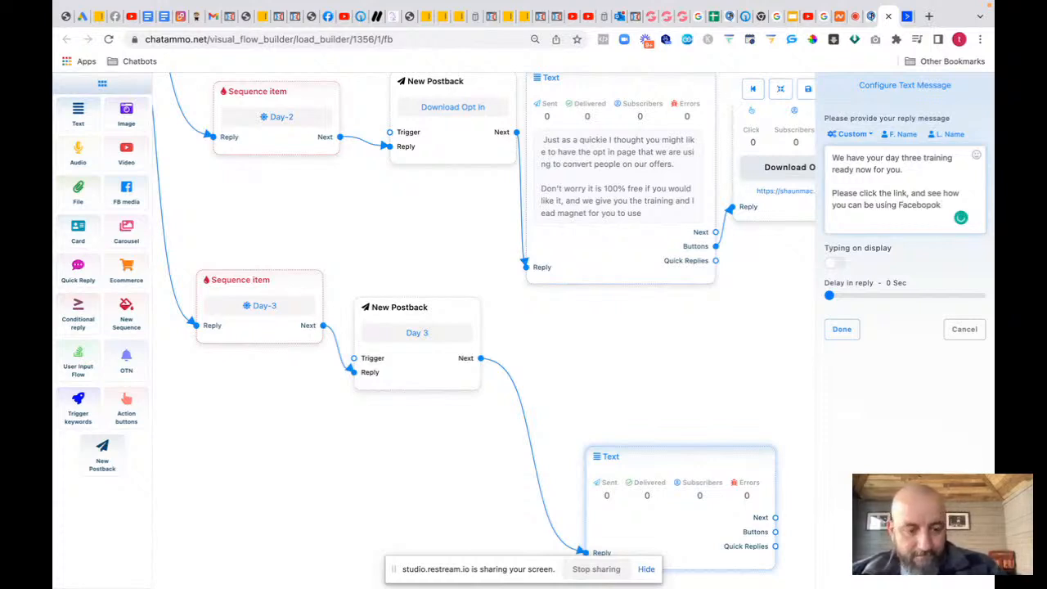
key(BackSpace)
key(BackSpace)
text(o)
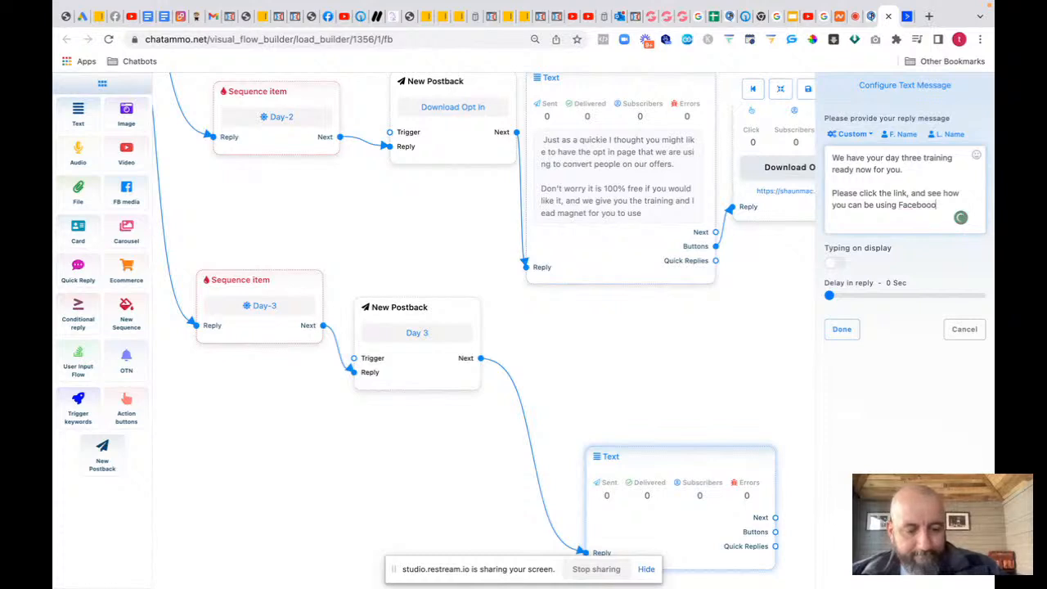
text(k posts t)
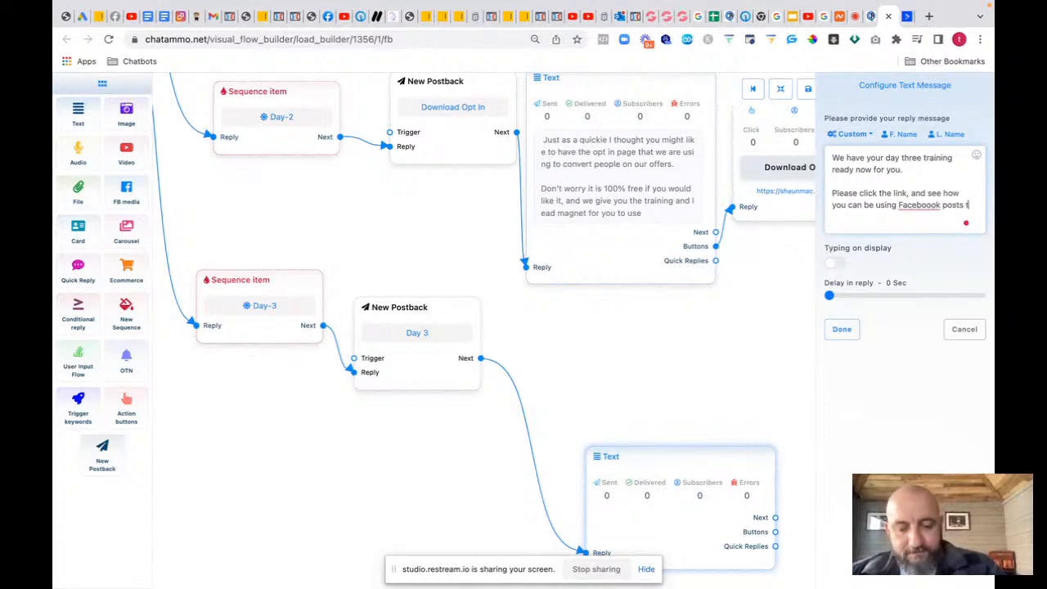
text(o drive m)
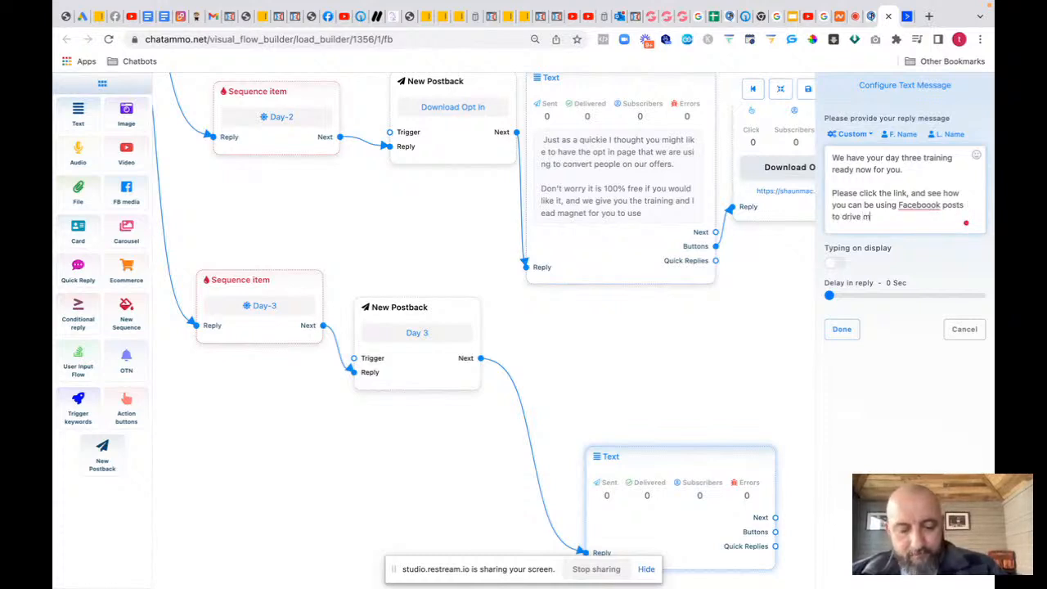
text(ore traf)
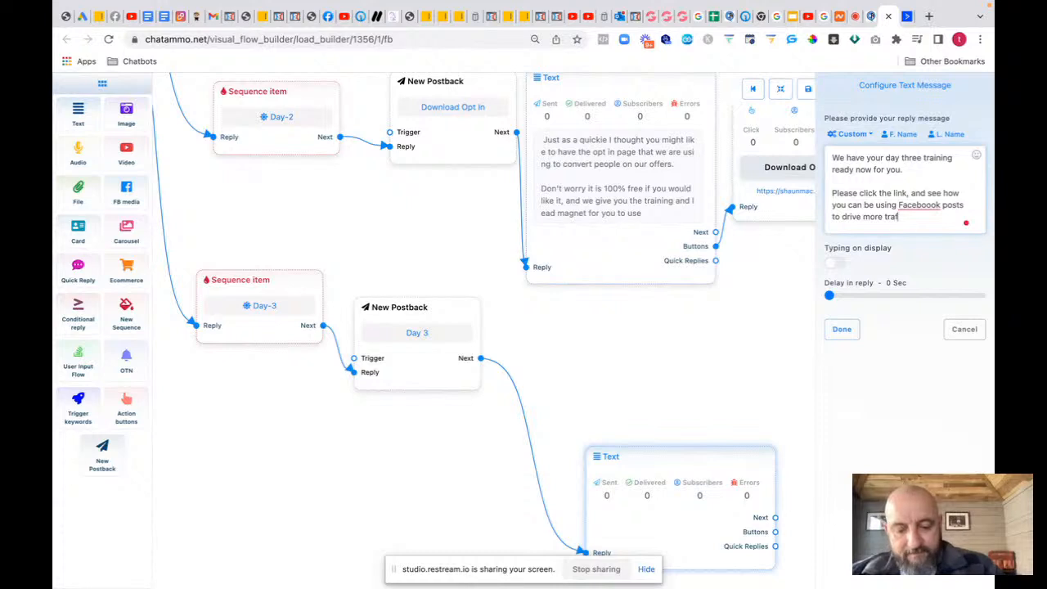
text(fic to you)
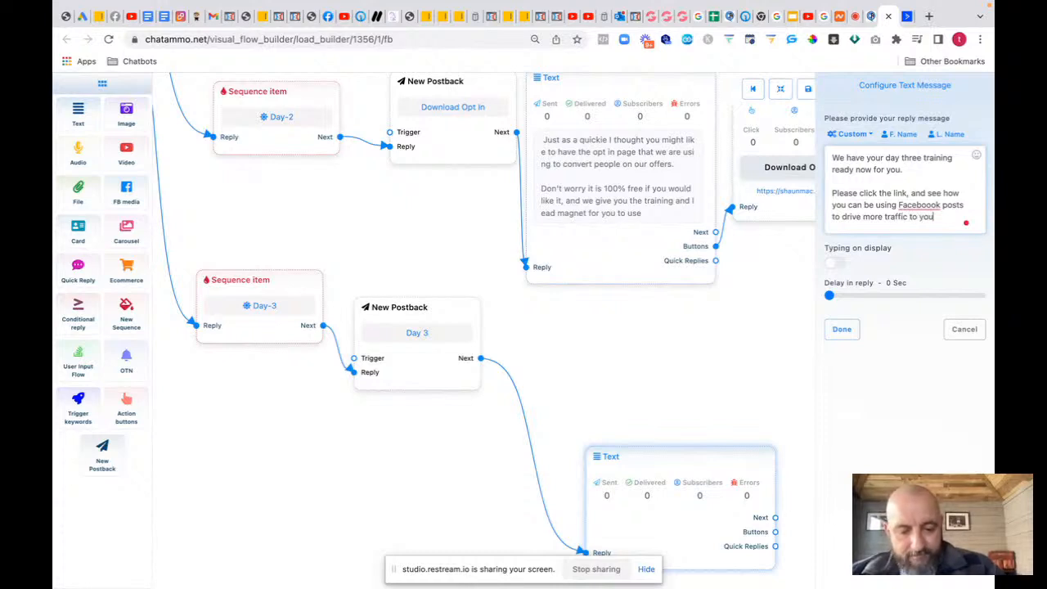
text(r offer)
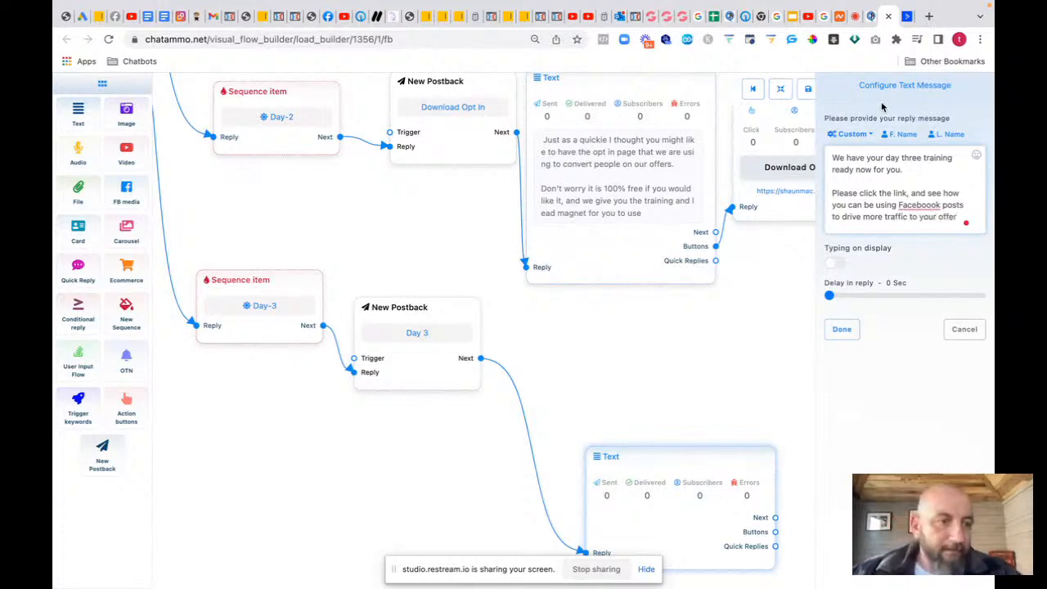
click(918, 203)
click(920, 225)
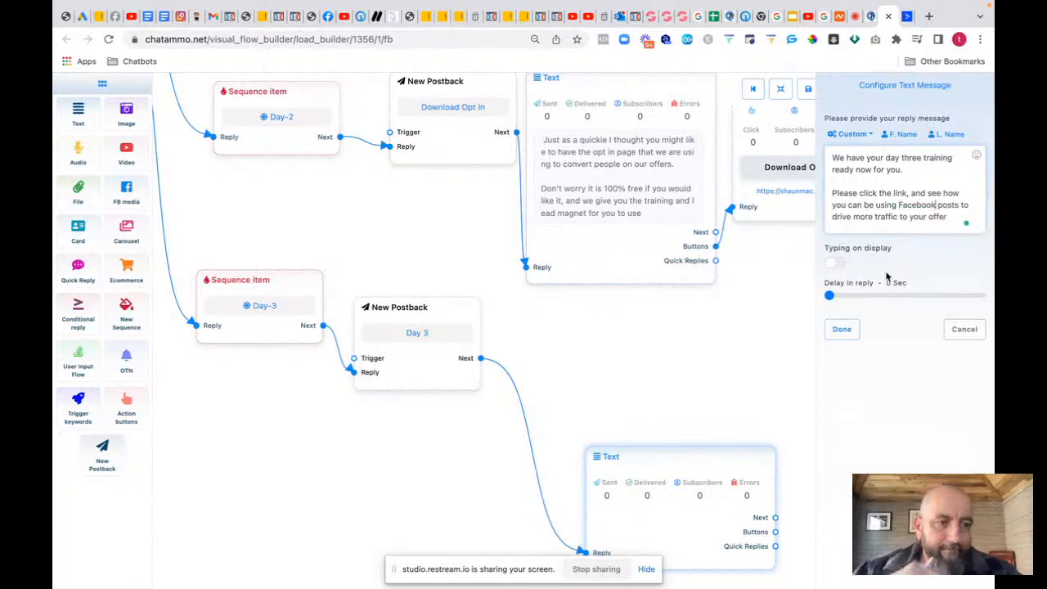
click(848, 335)
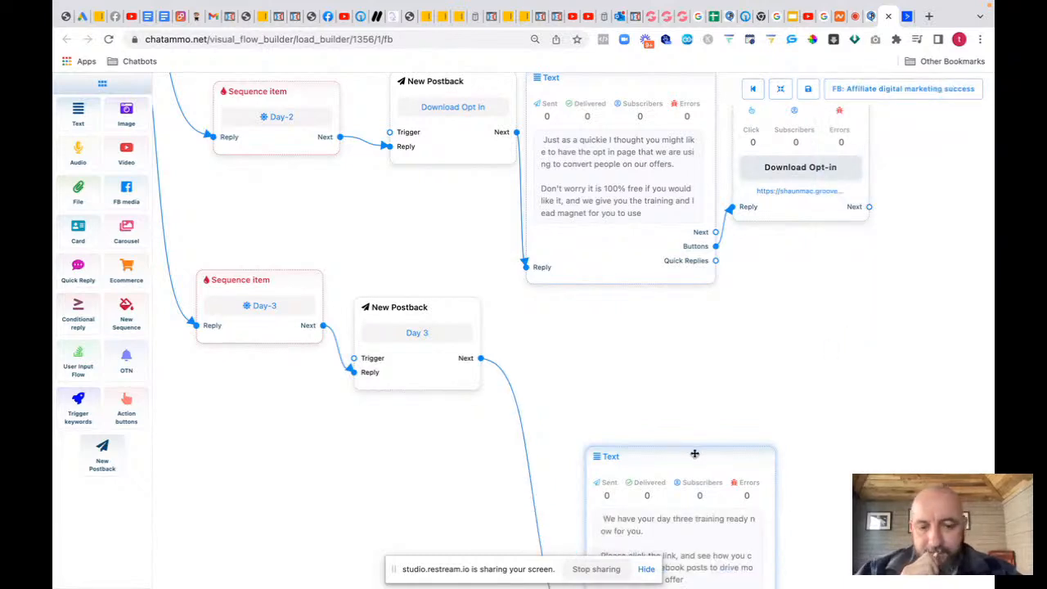
Step: Add a 'Day 3 Traffic Hack' button to the day three message, set to Web URL
drag(694, 453, 625, 312)
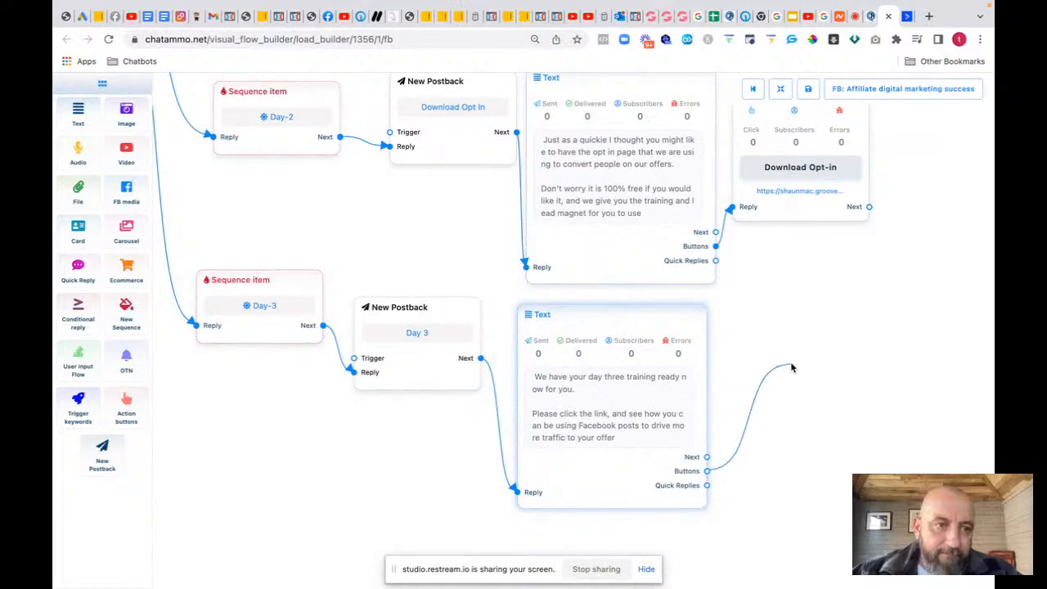
double_click(866, 446)
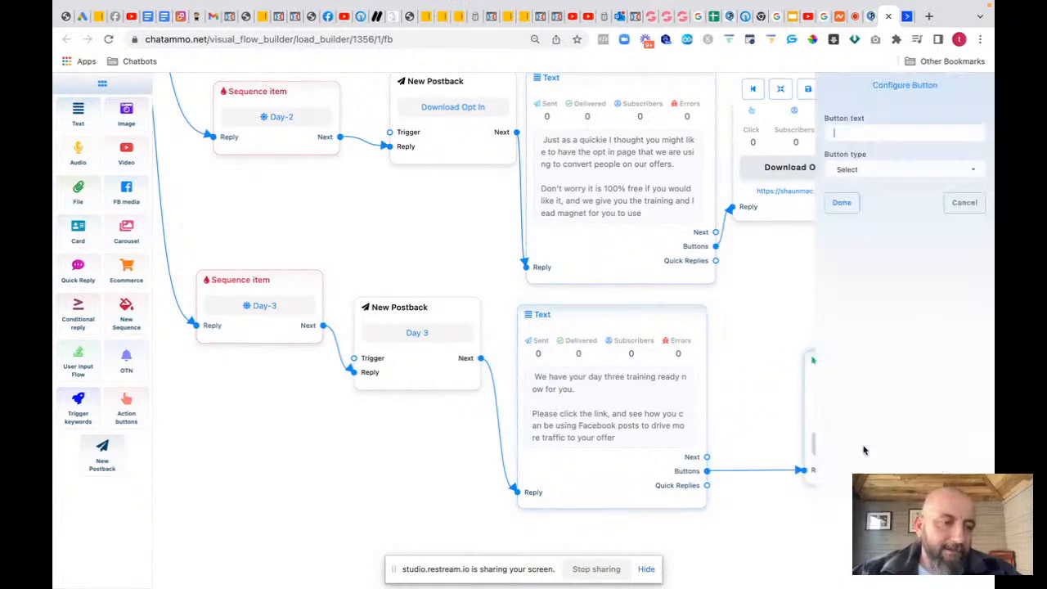
text(Lear)
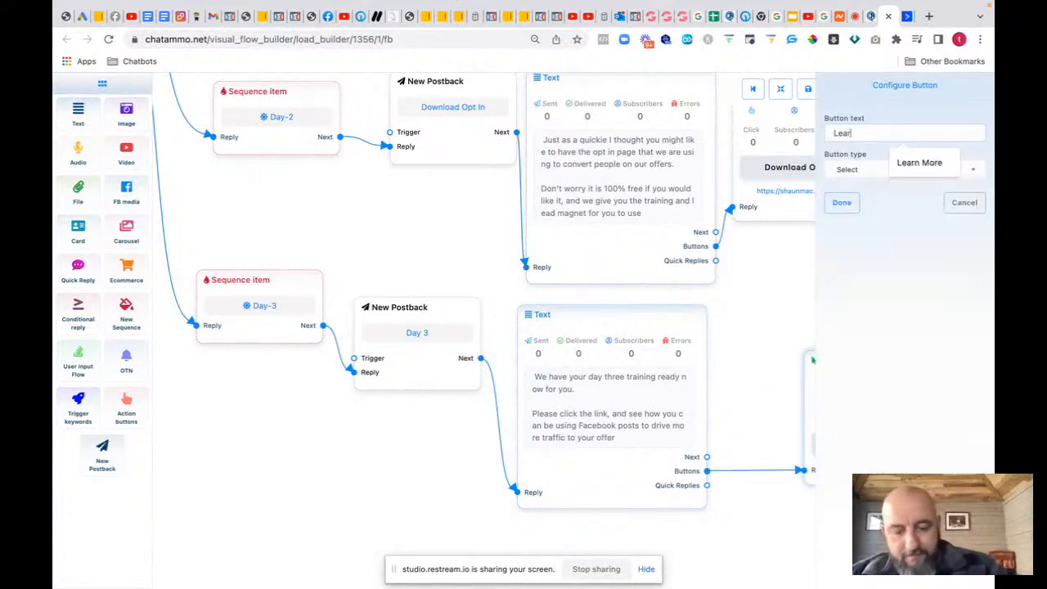
text(n Faceb)
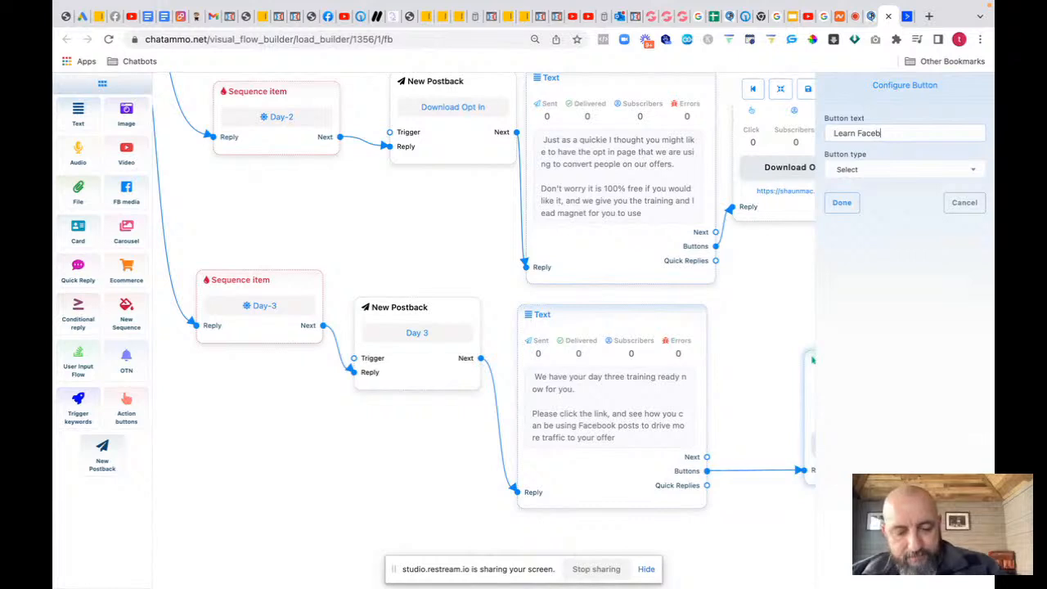
text(ook Tra)
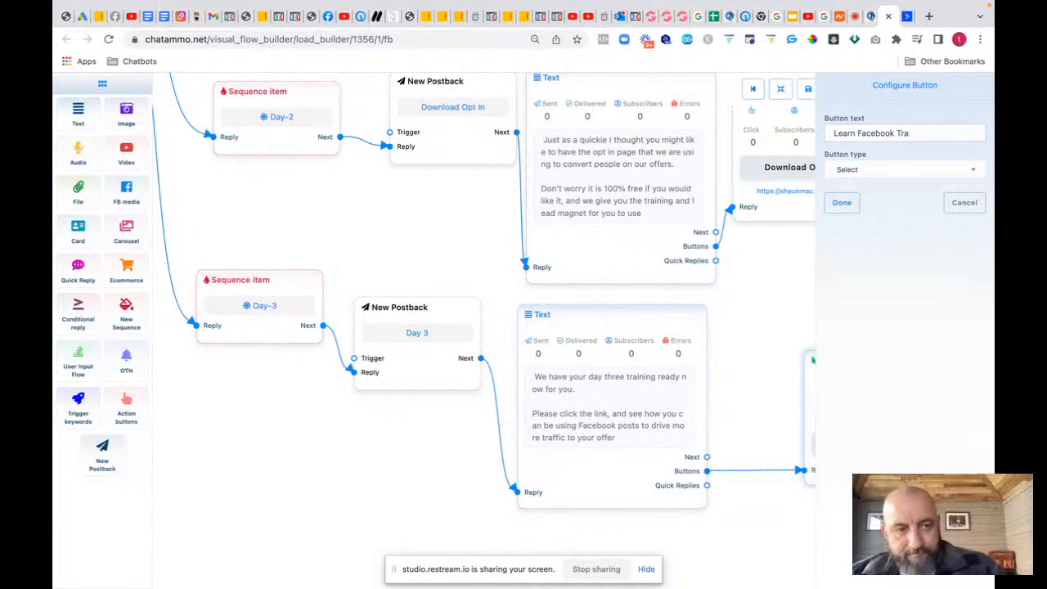
key(BackSpace)
key(BackSpace)
key(BackSpace)
key(BackSpace)
key(BackSpace)
key(BackSpace)
key(BackSpace)
key(BackSpace)
key(BackSpace)
key(BackSpace)
key(BackSpace)
key(BackSpace)
key(BackSpace)
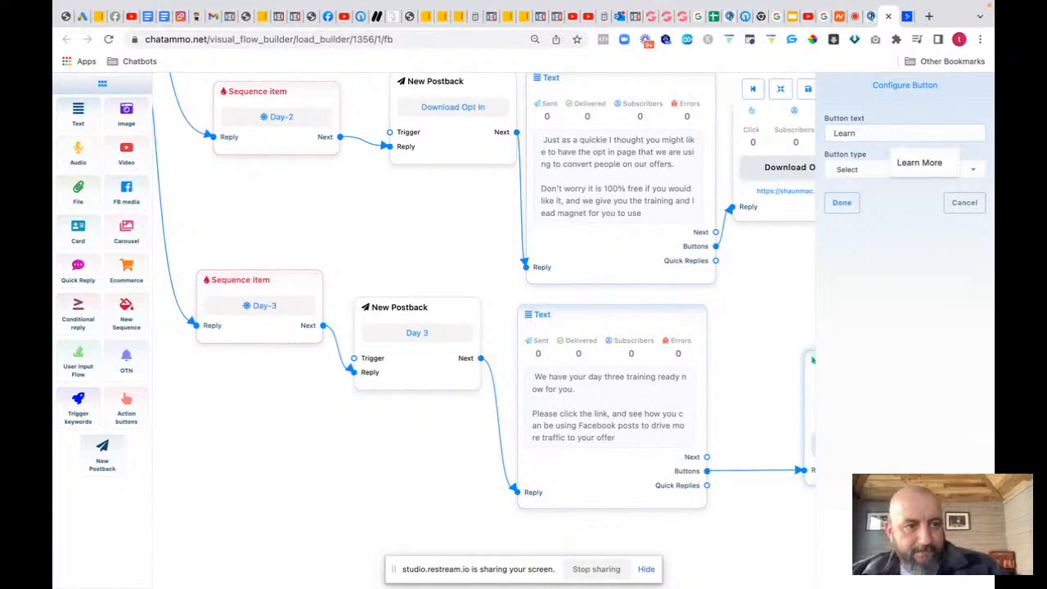
text(Da)
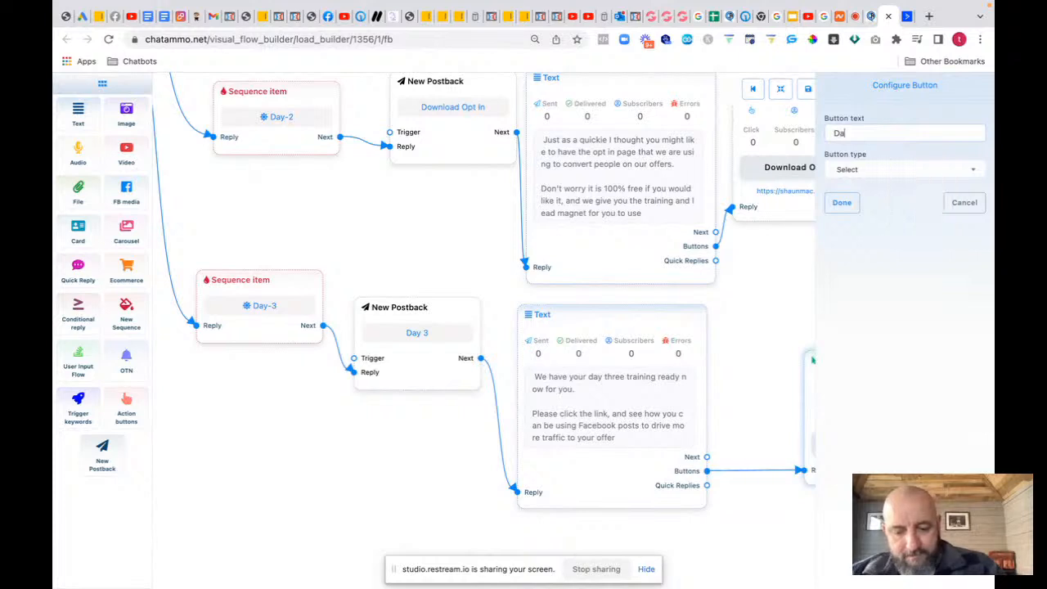
text(y 3 Traffic Hack)
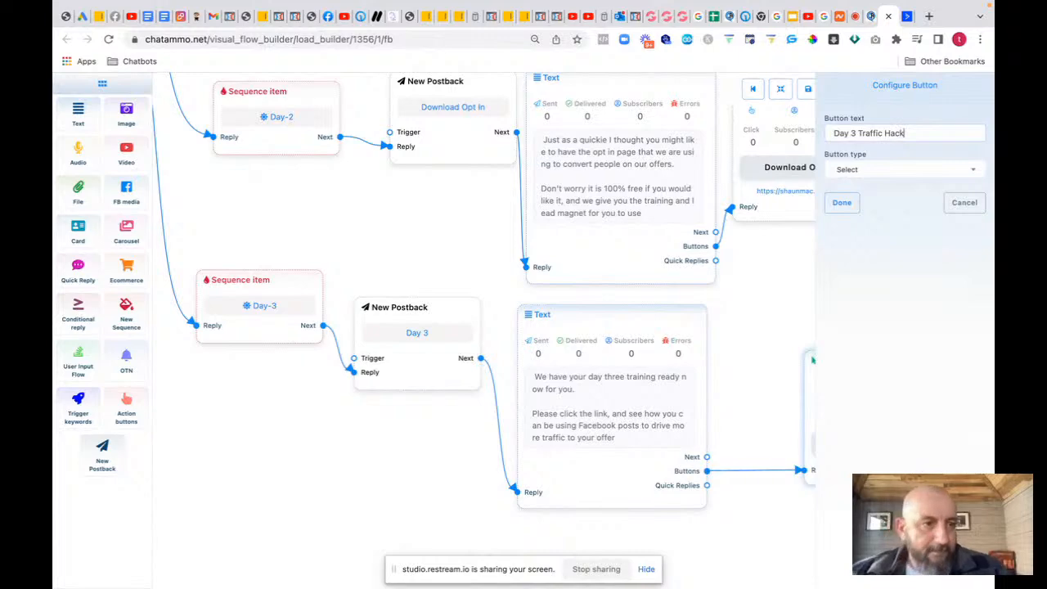
click(888, 169)
click(857, 297)
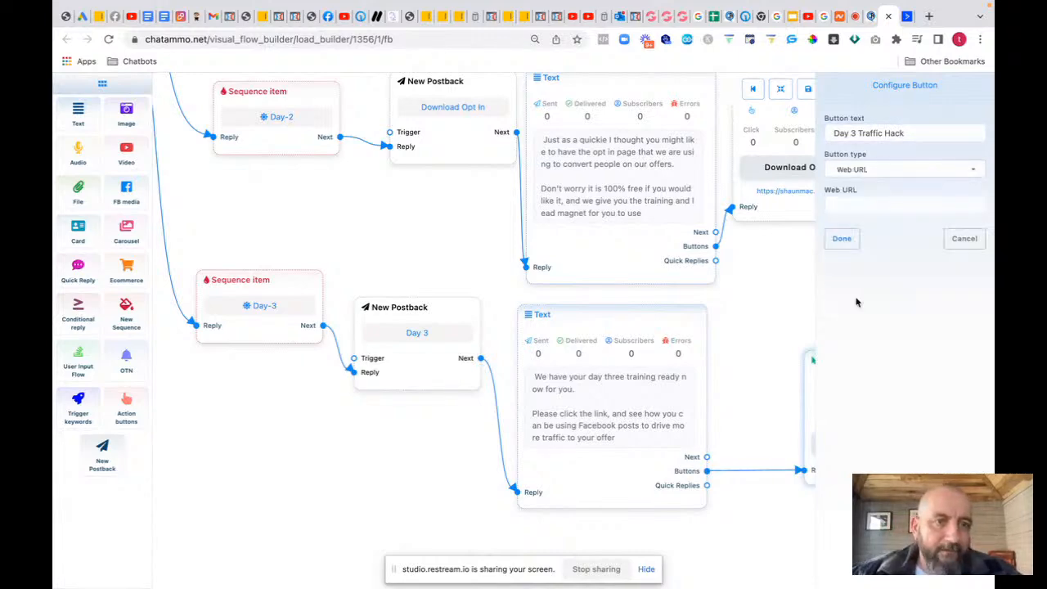
click(667, 23)
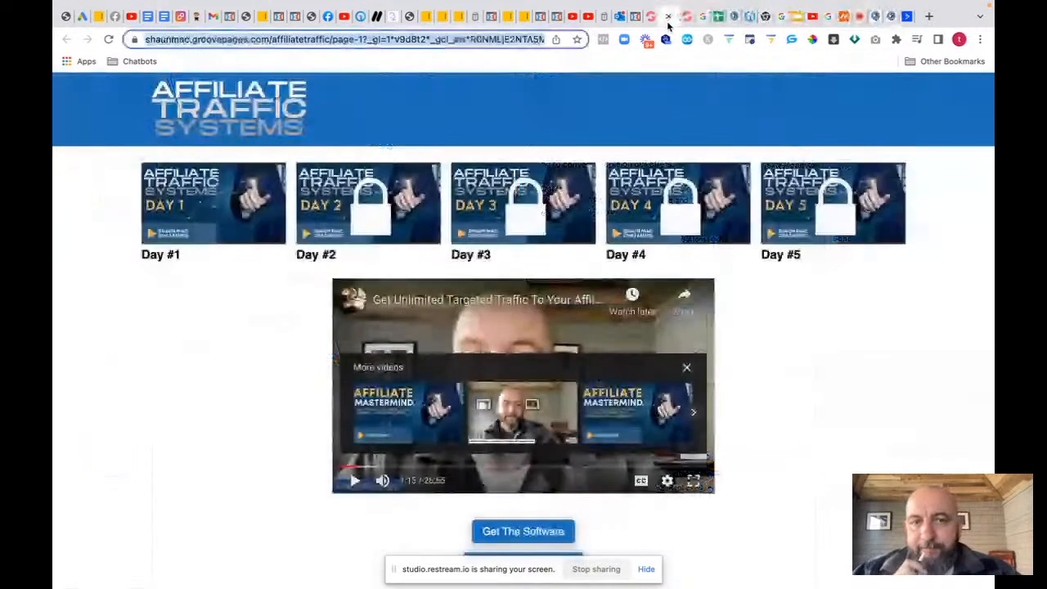
Step: Open the GroovePages day3 page's publish settings, then return to the ChatAmmo flow
click(651, 17)
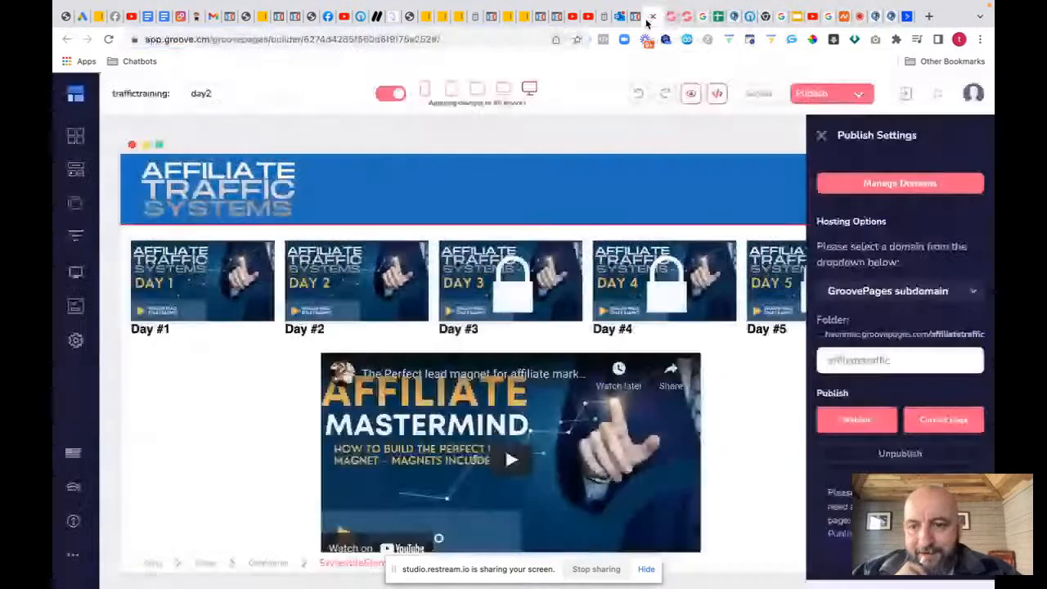
click(73, 205)
click(156, 412)
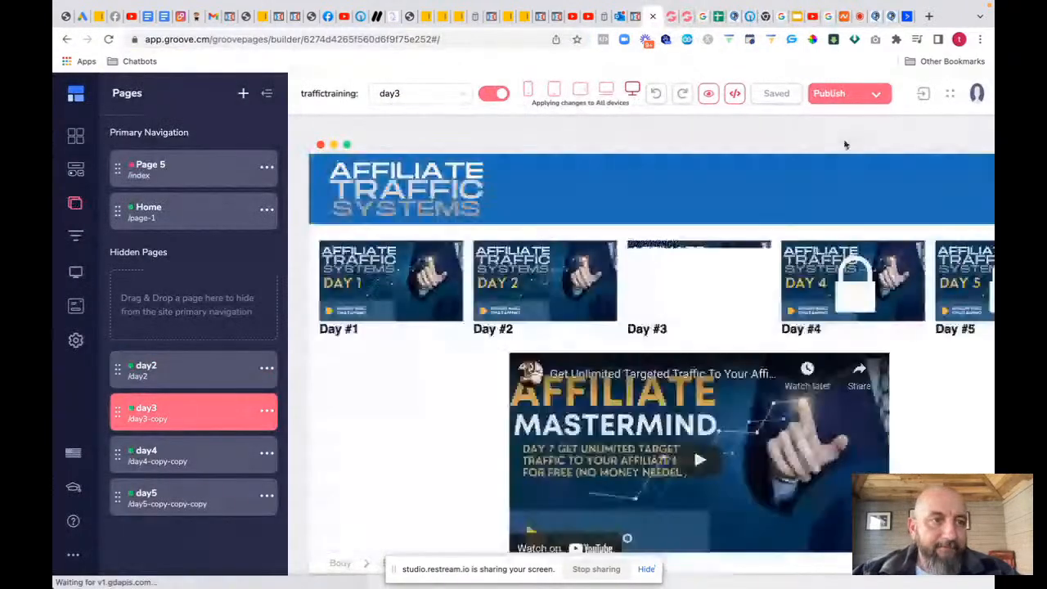
click(875, 95)
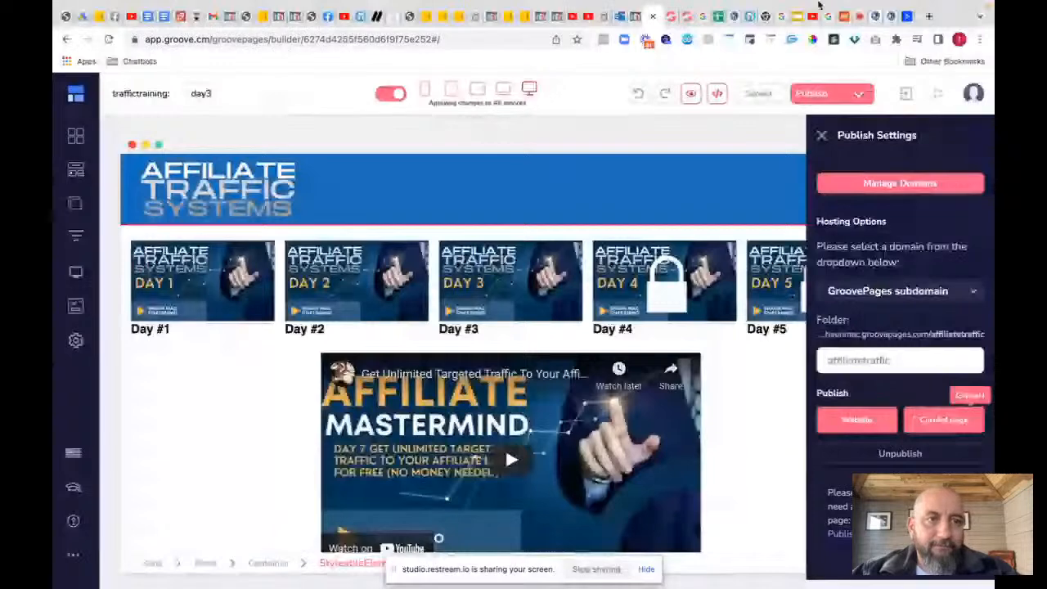
click(873, 16)
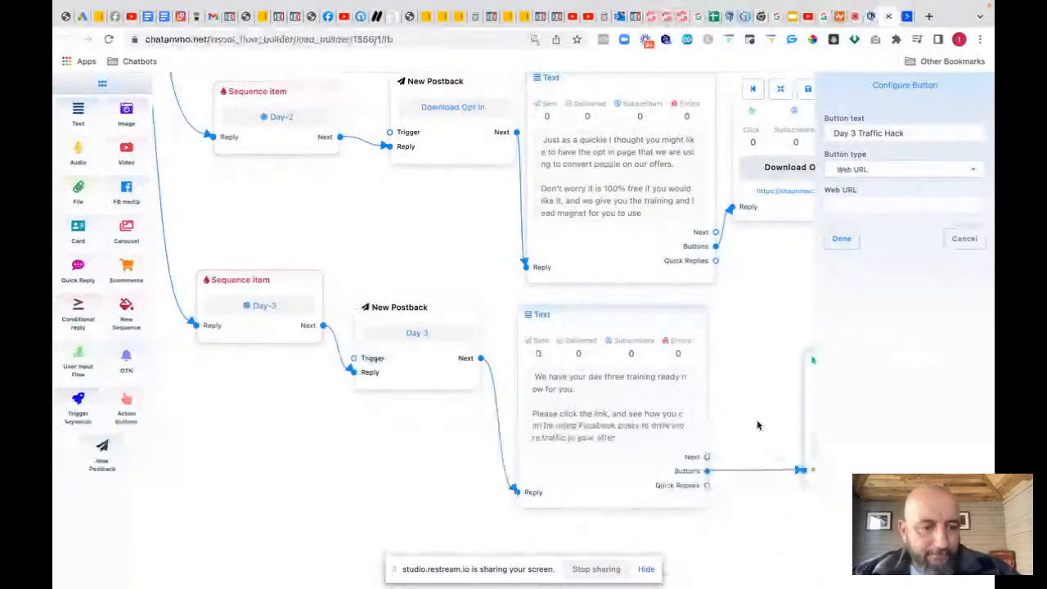
Step: Link the Day 3 Traffic Hack button to the GroovePages day3 page URL
drag(757, 425, 472, 385)
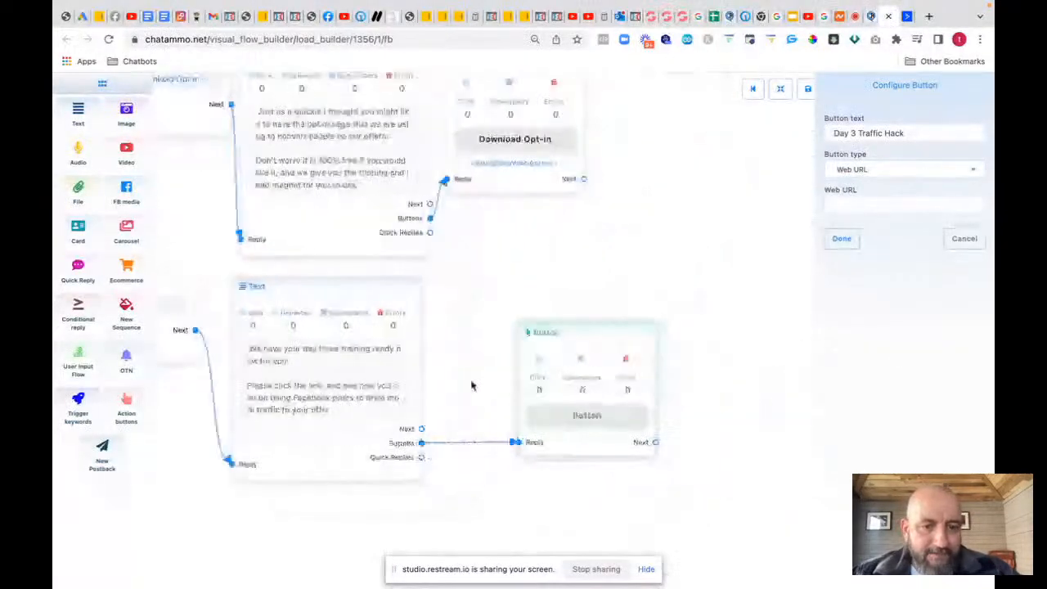
click(848, 196)
key(ctrl+v)
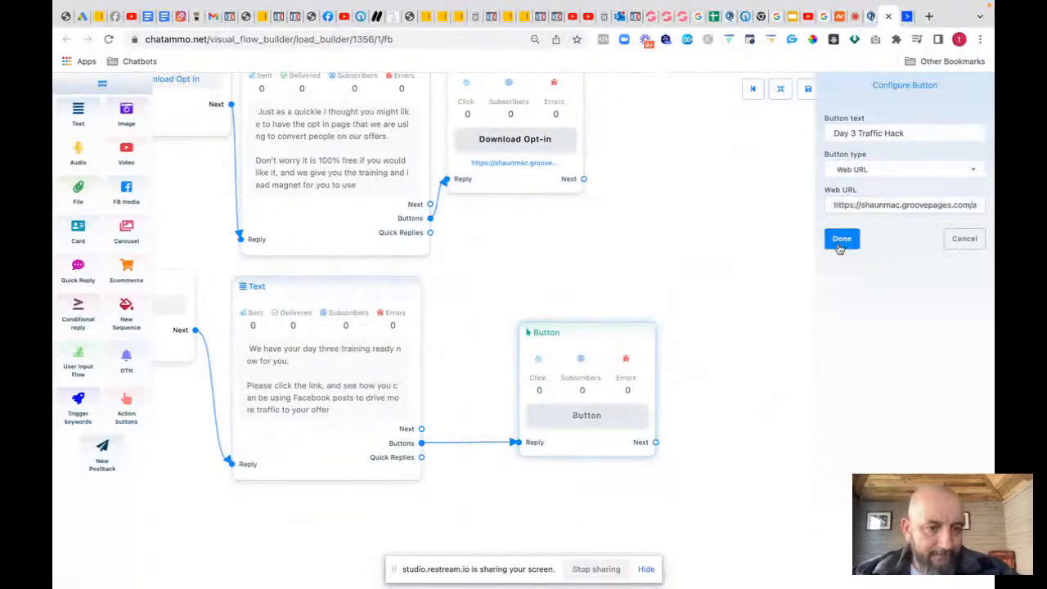
click(840, 240)
Step: Draw a new branch from the ACCOUNT_UPDATE node's Next output
drag(474, 273, 813, 282)
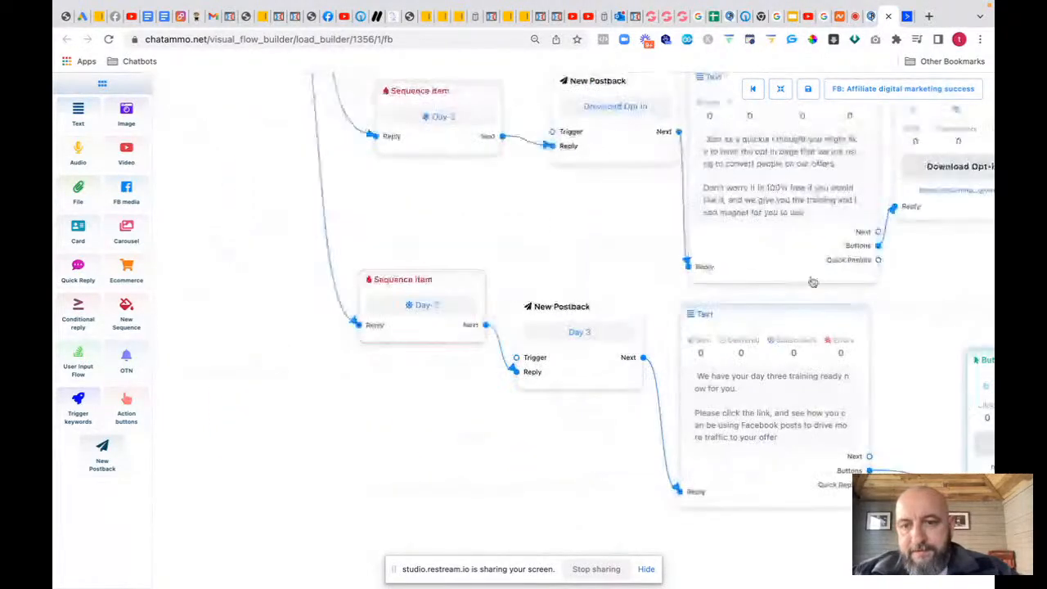
drag(426, 218, 589, 414)
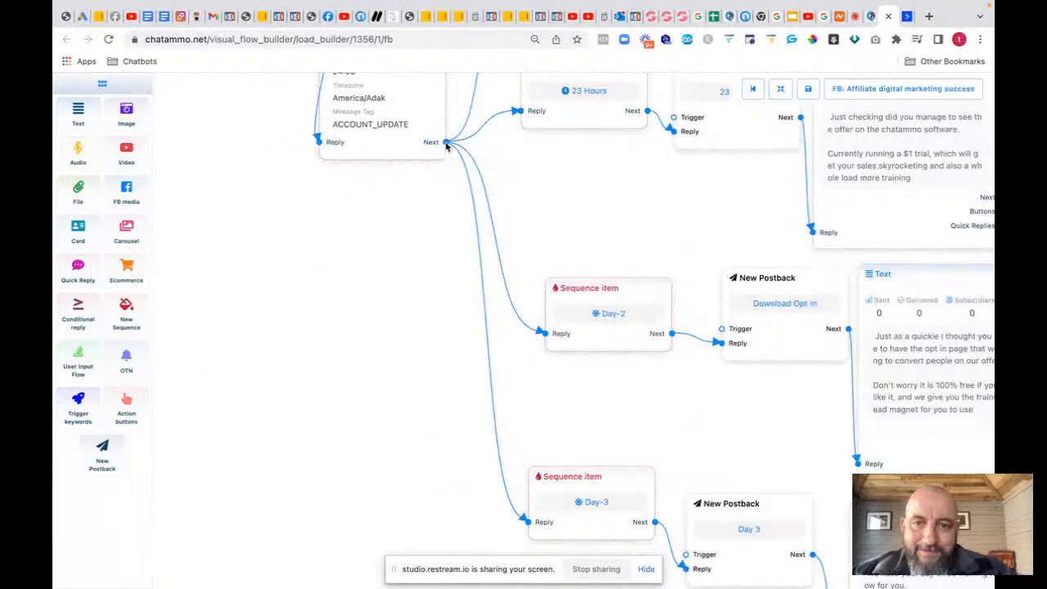
drag(446, 144, 516, 588)
drag(593, 400, 597, 353)
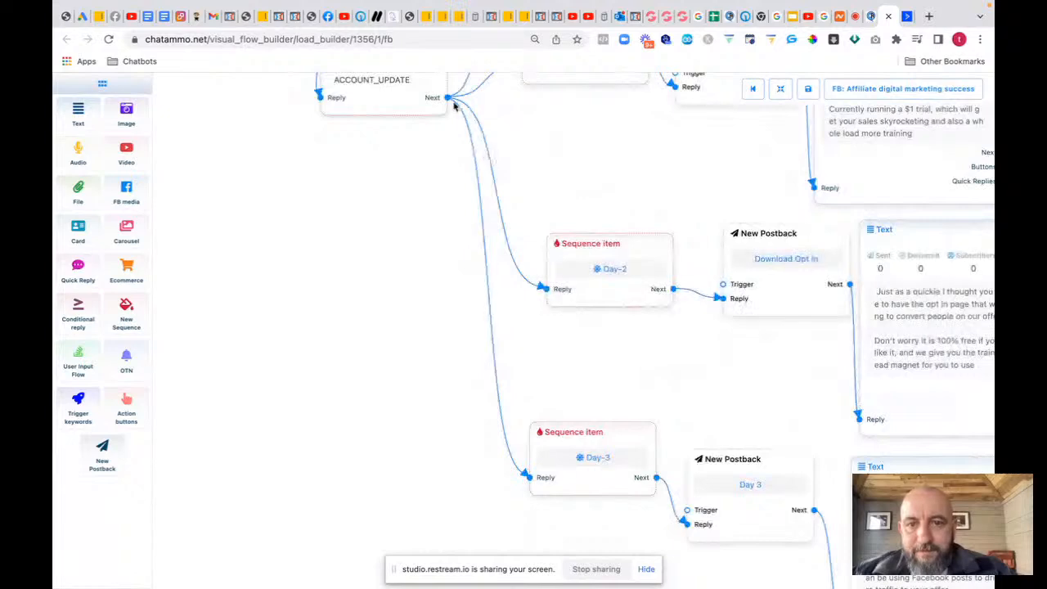
scroll(454, 104, down, 3)
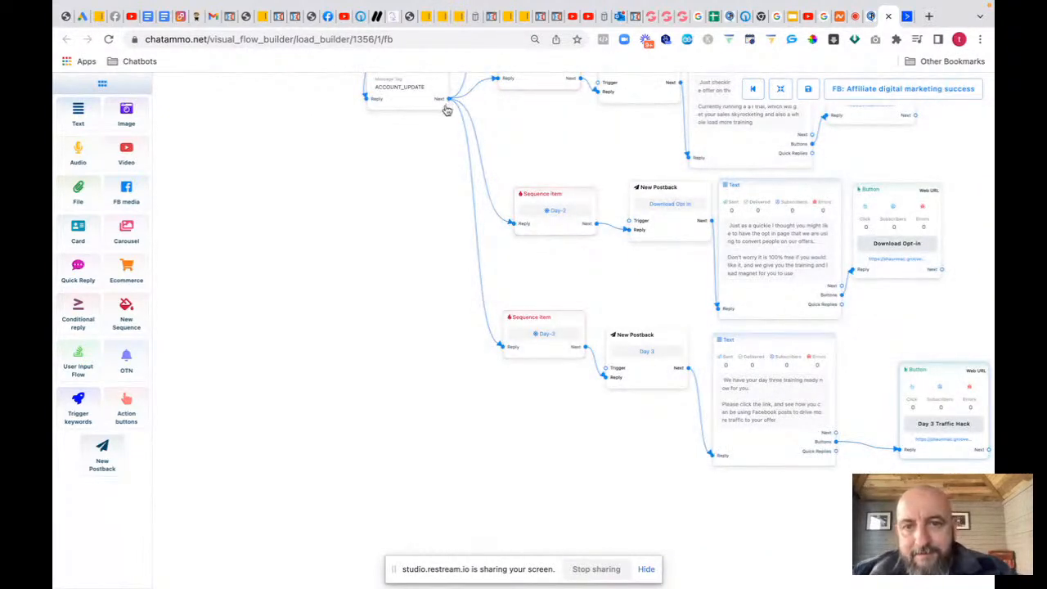
drag(449, 100, 559, 542)
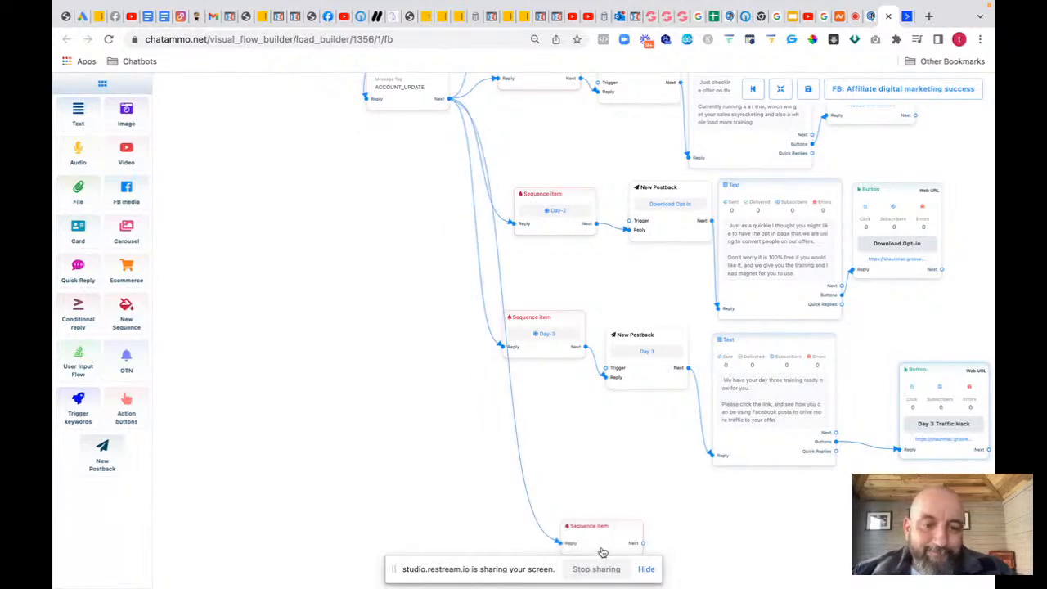
Step: Make the new sequence item a non-promotional daily Day-4 step
click(922, 137)
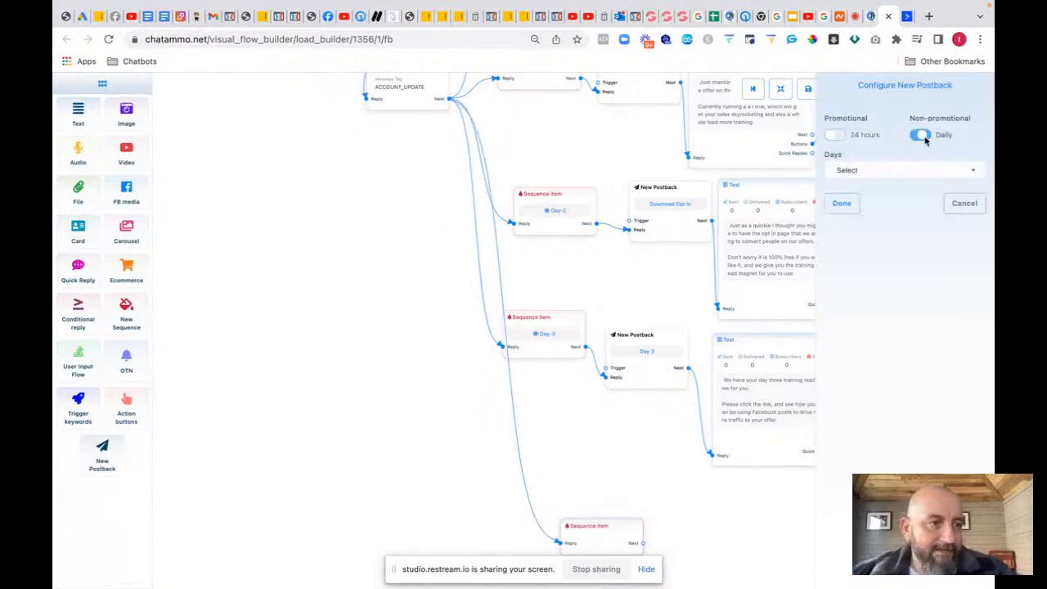
click(916, 173)
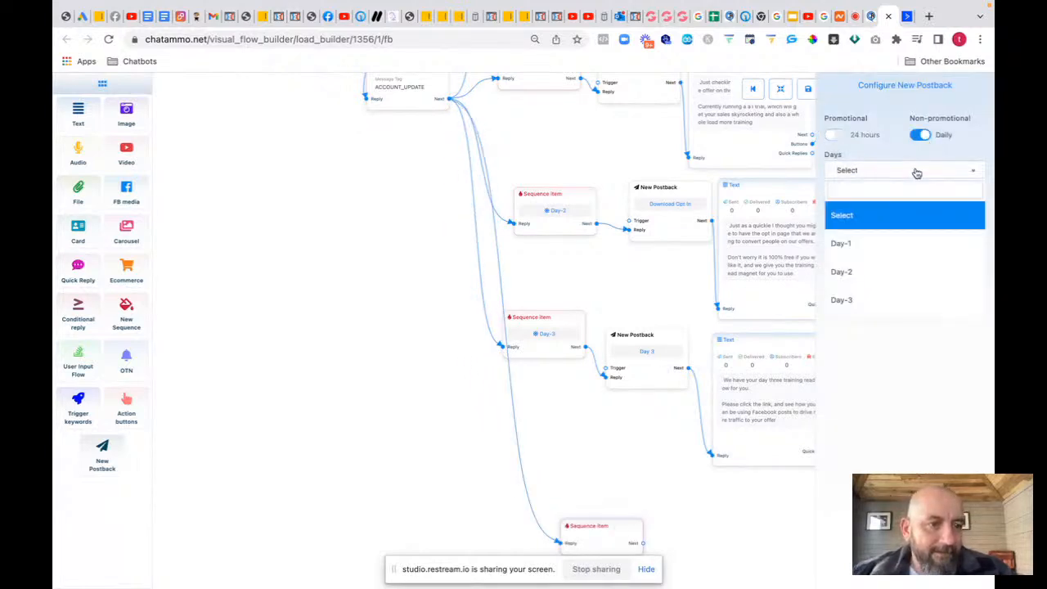
scroll(848, 302, down, 1)
click(851, 303)
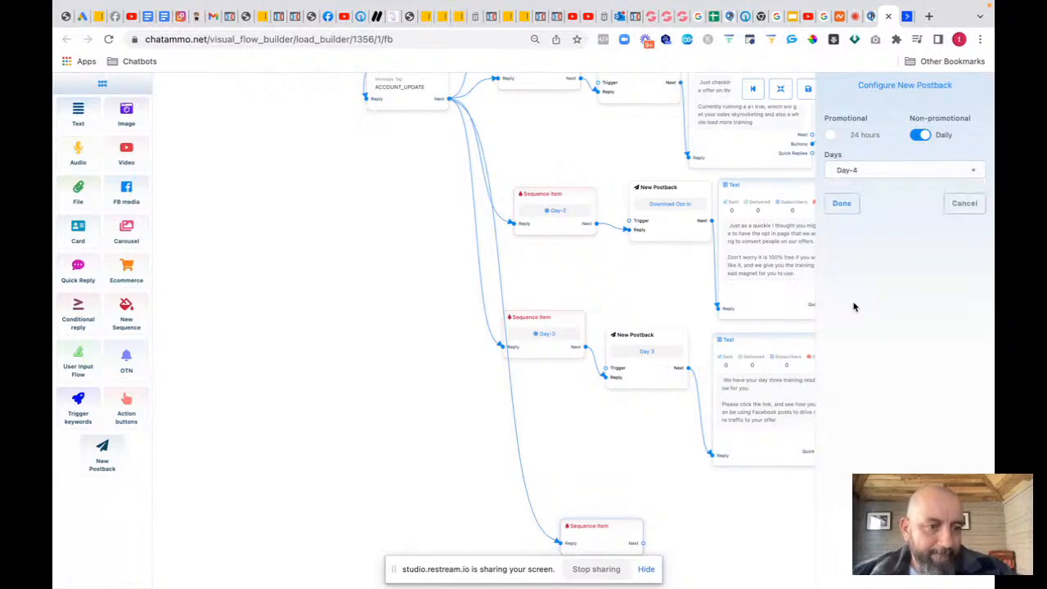
click(850, 203)
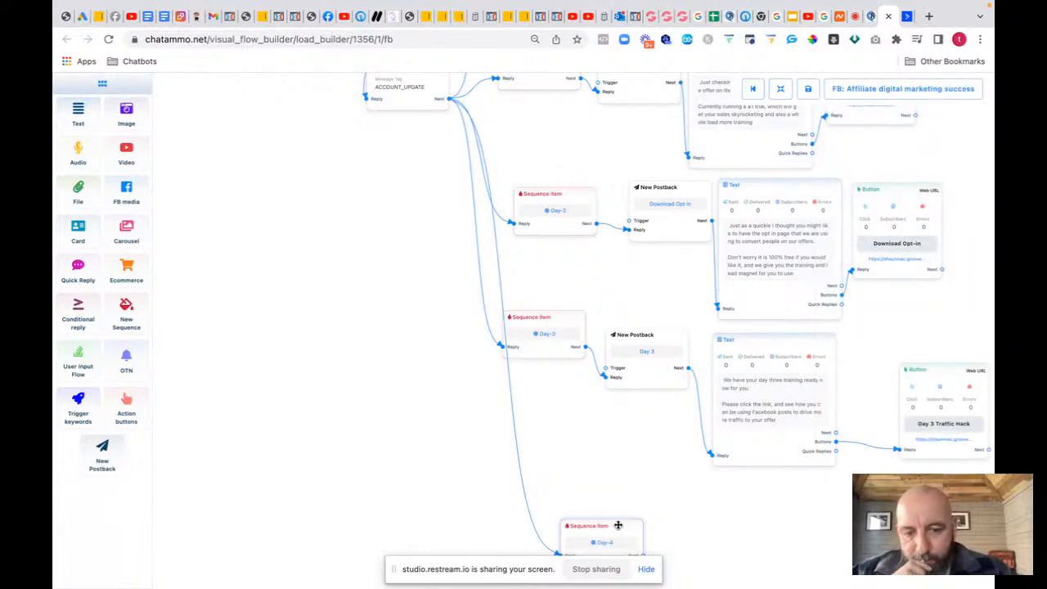
drag(618, 525, 644, 488)
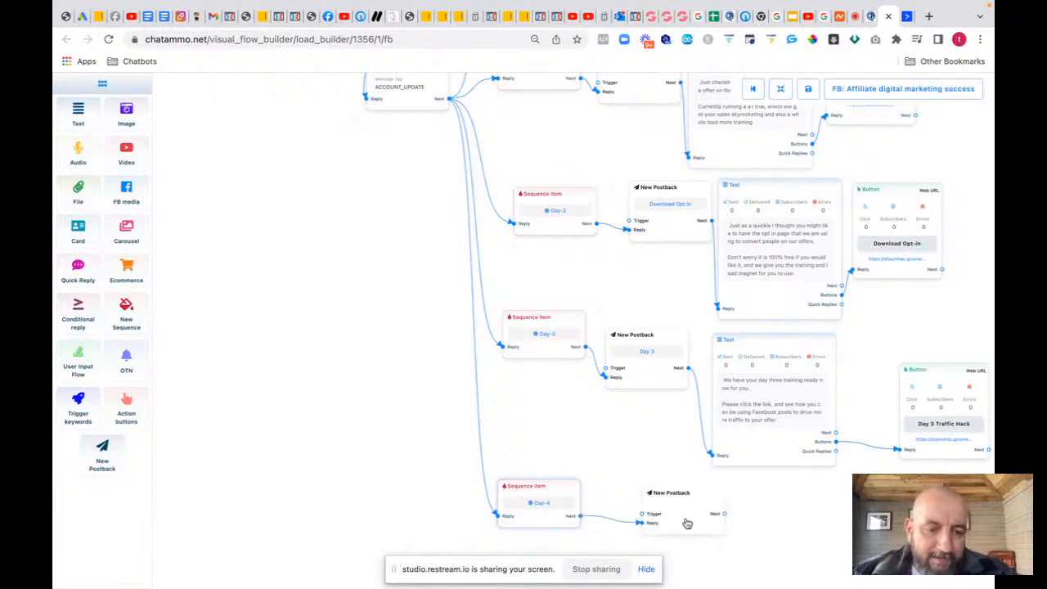
Step: Title the postback after it 'Day 4'
click(687, 524)
text(Da)
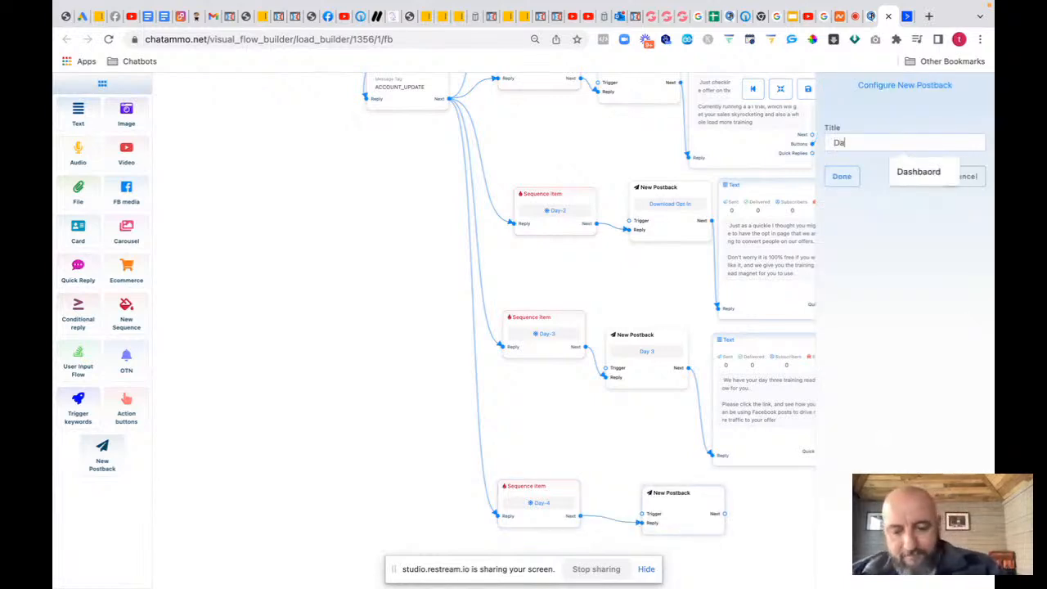
text(y 4)
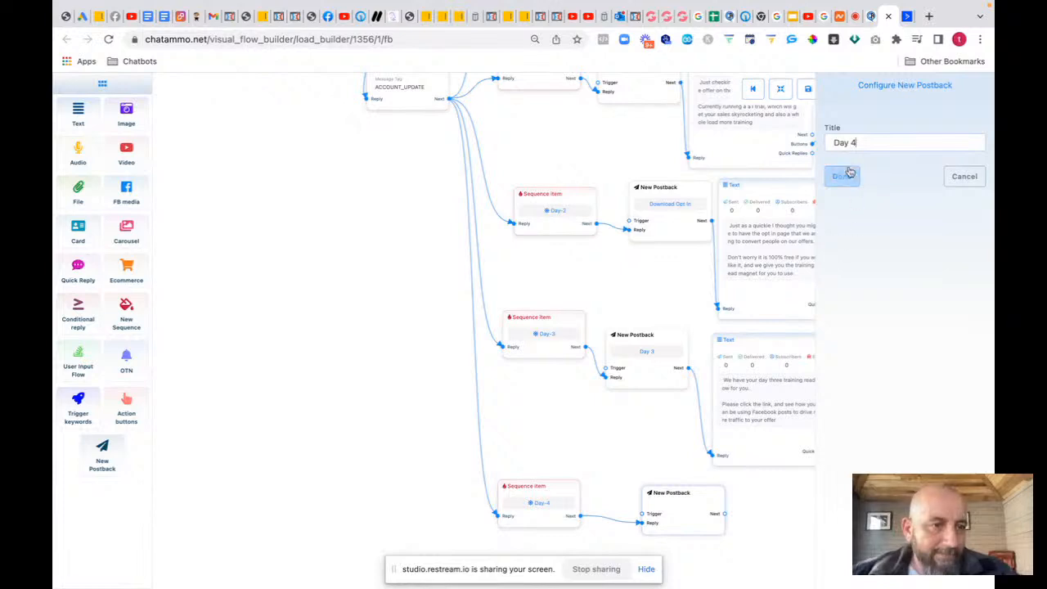
click(850, 173)
drag(689, 497, 745, 495)
Step: Add a Text message after the Day 4 postback announcing the live day 4 list-building training
click(745, 550)
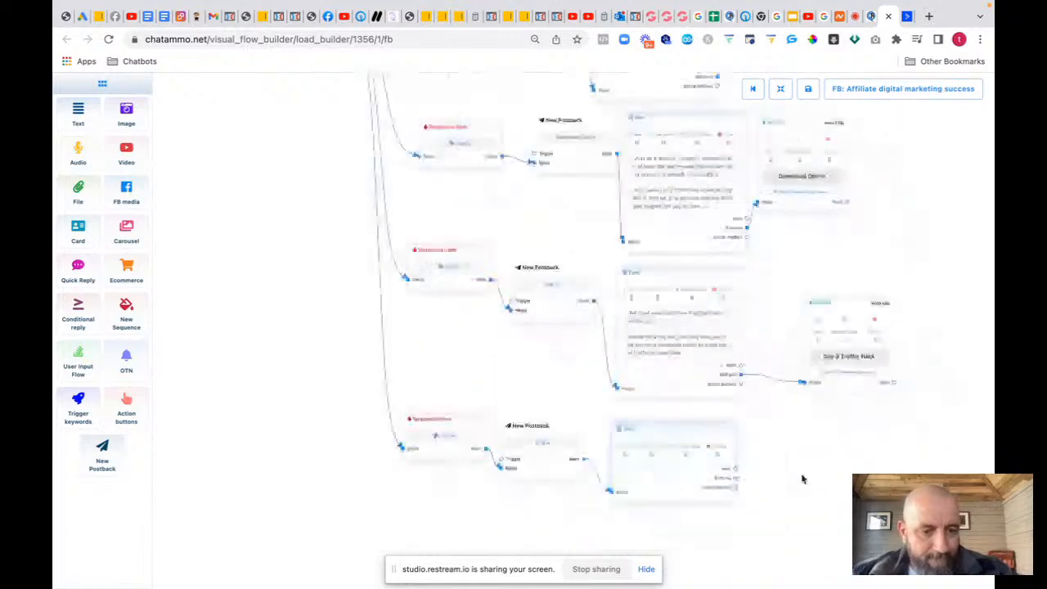
double_click(573, 423)
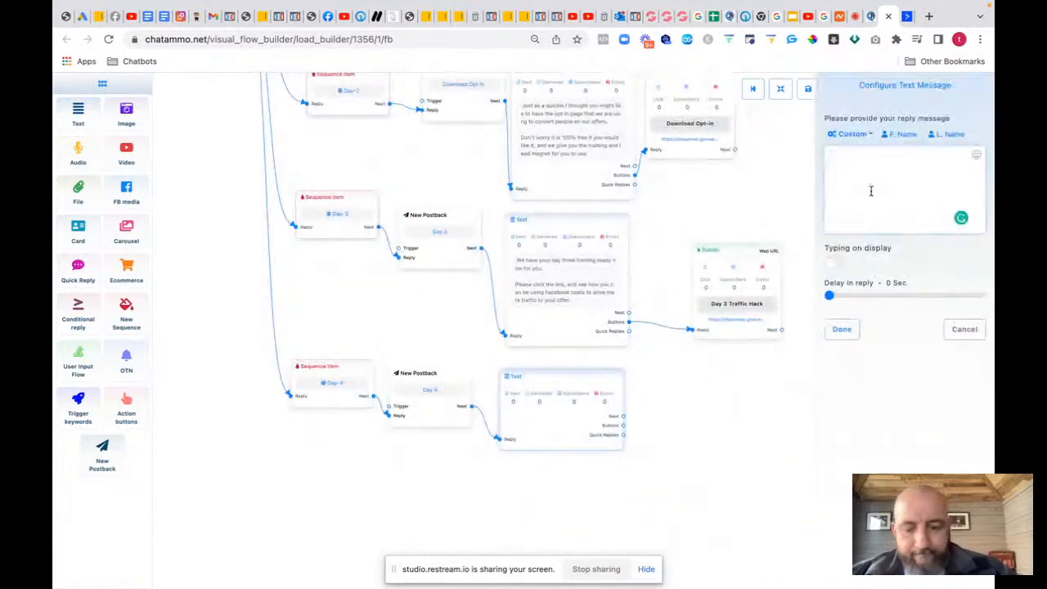
click(871, 191)
text(Your day 4)
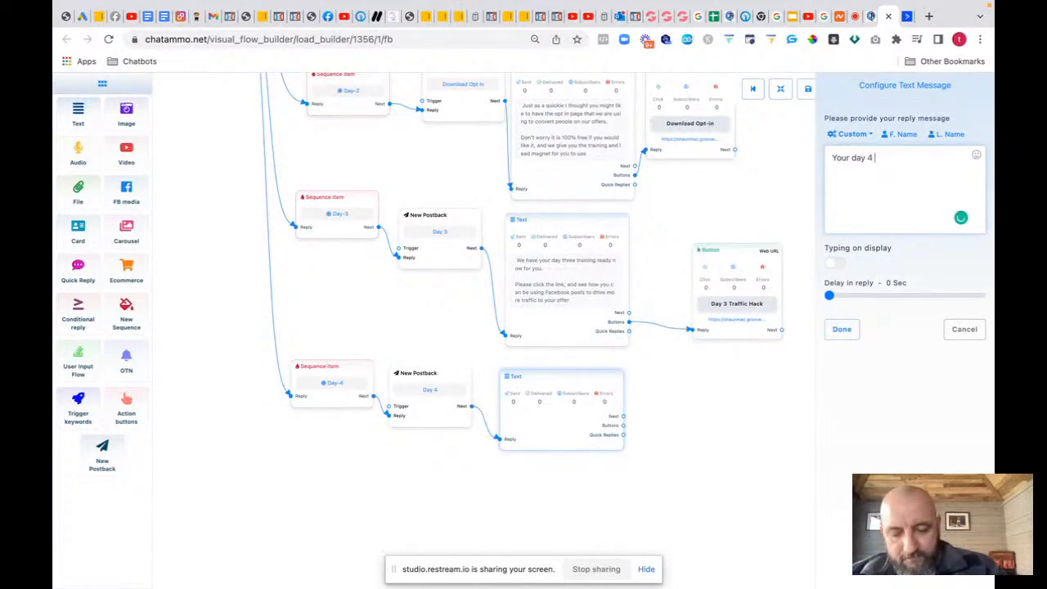
text( training )
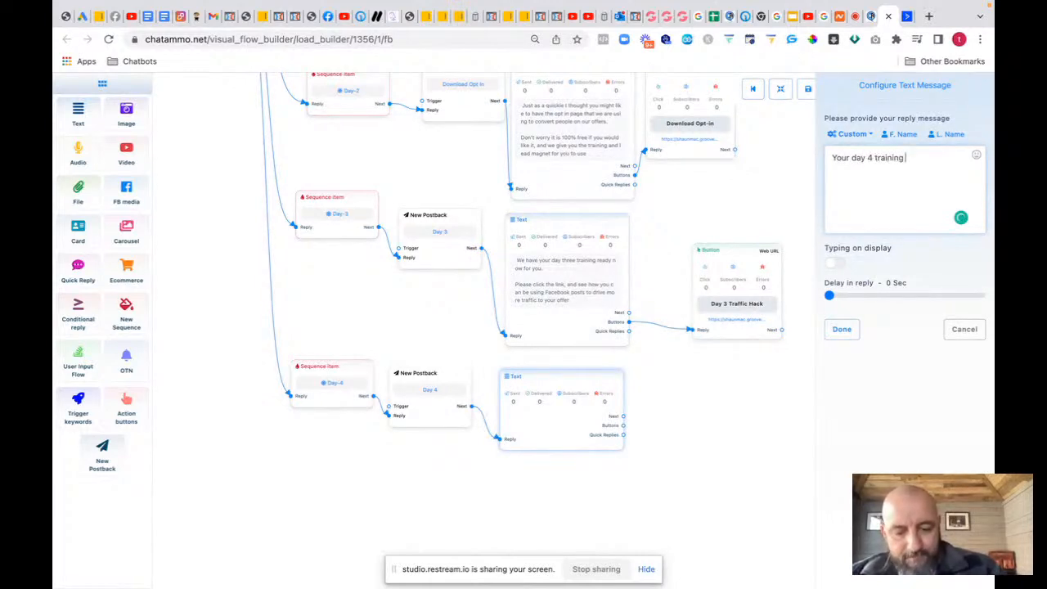
text(is now li)
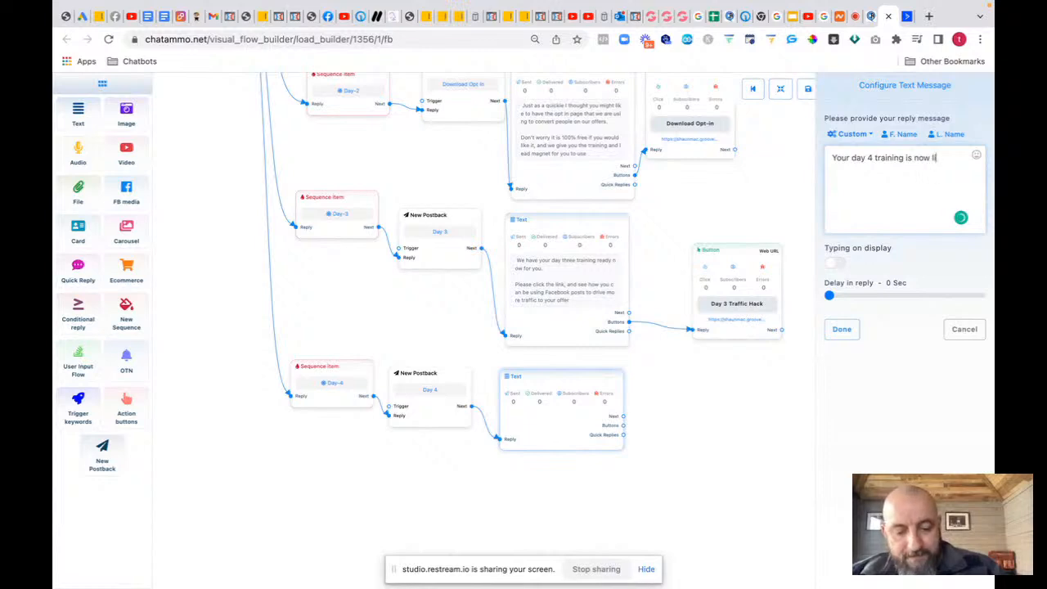
text(ve)
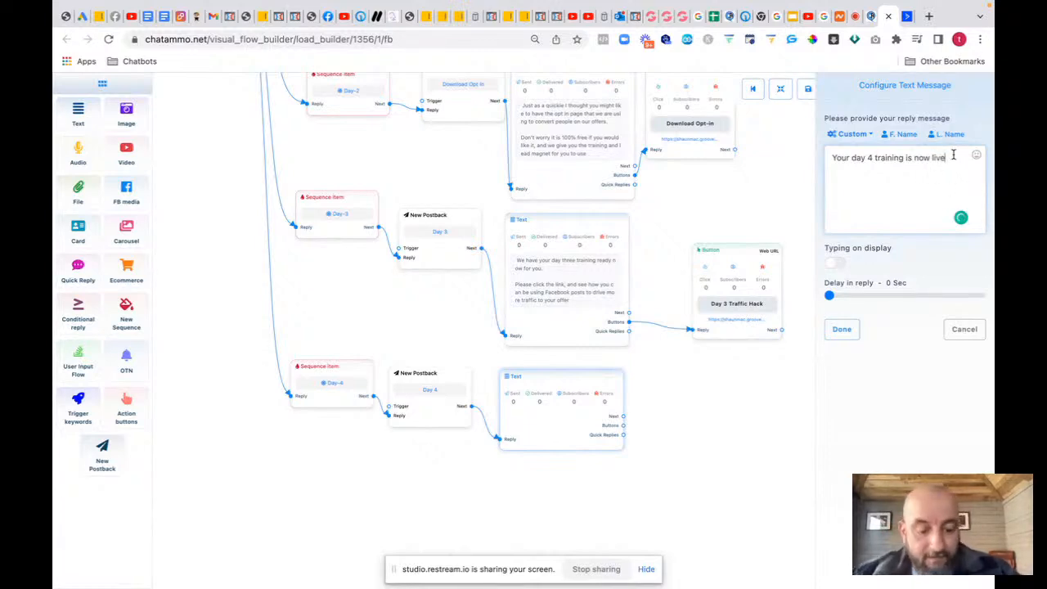
text(, )
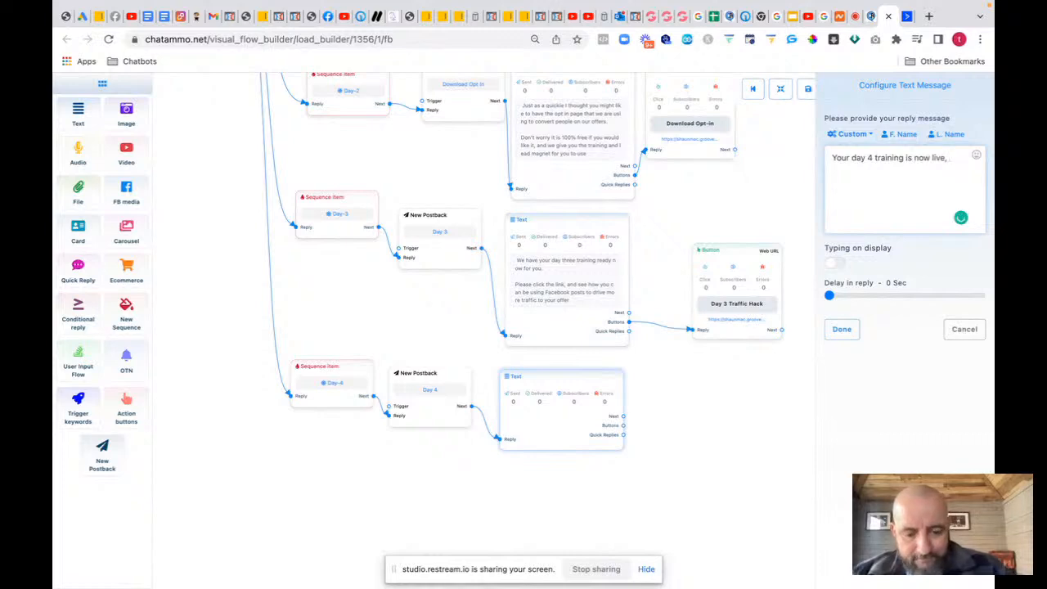
text(please t)
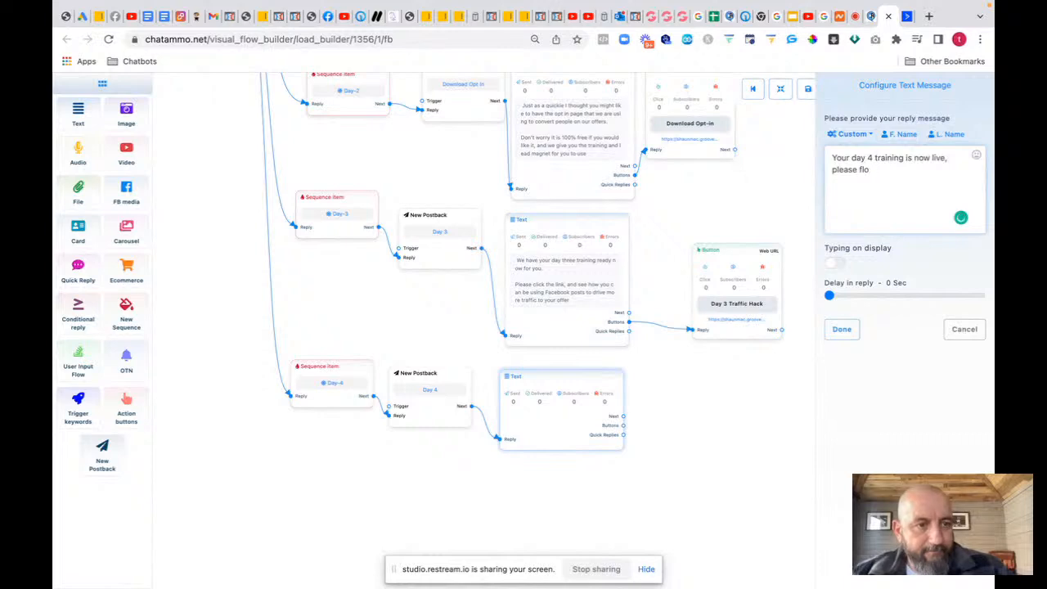
text(ollow the link to le)
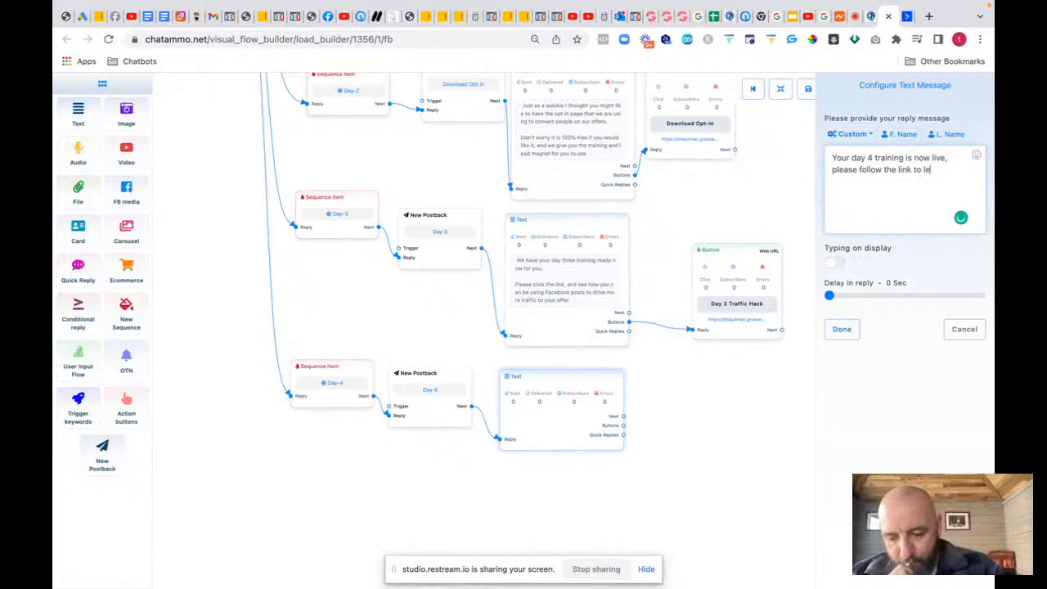
text(arn how)
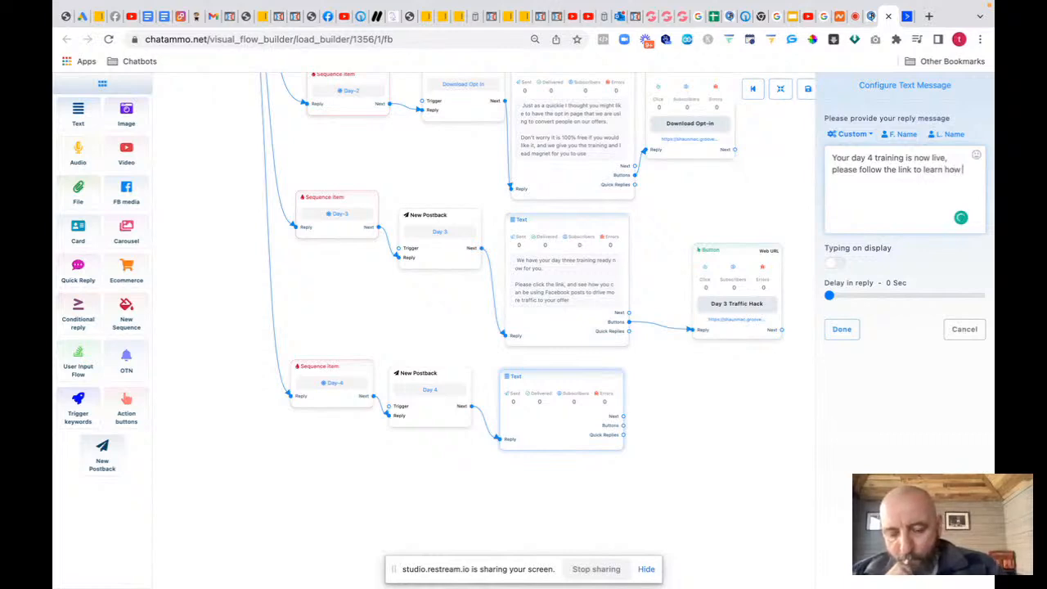
text( to build your)
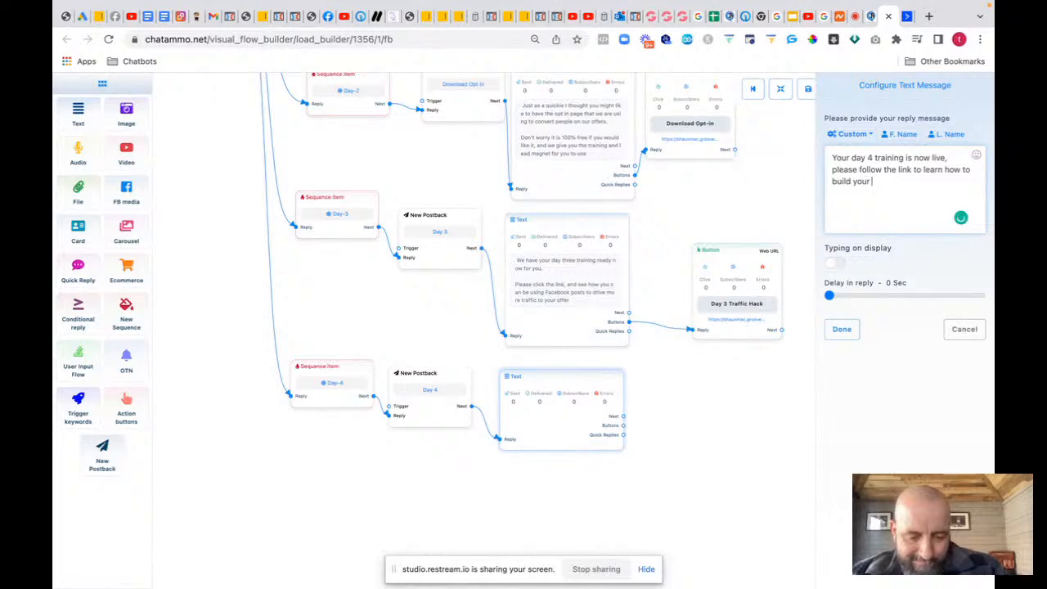
text( list ev)
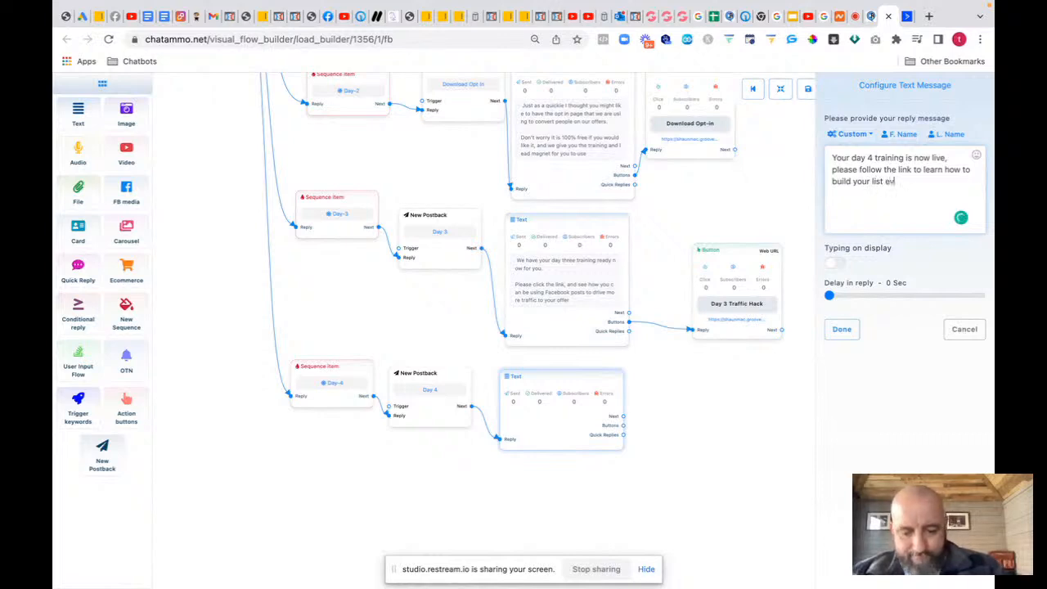
text(en faster)
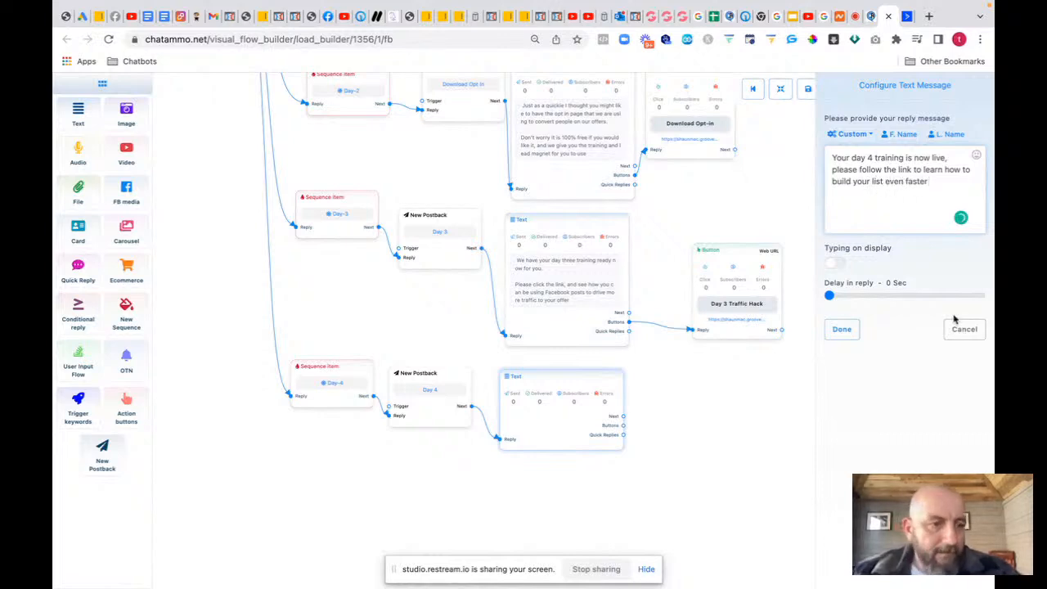
click(846, 330)
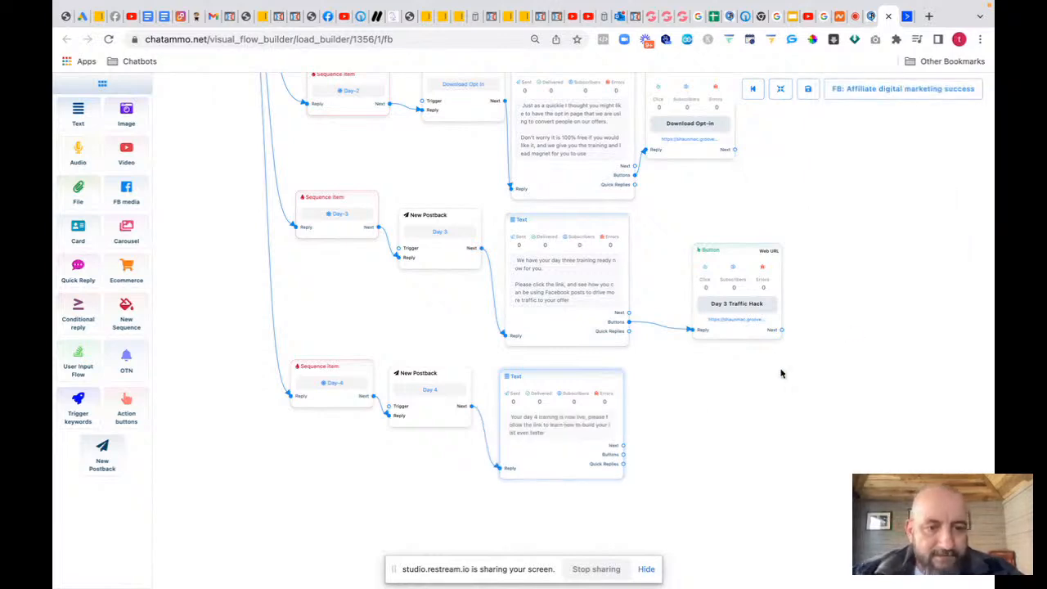
Step: Check the Affiliate Traffic Systems page, then close the GroovePages builder tab
click(675, 17)
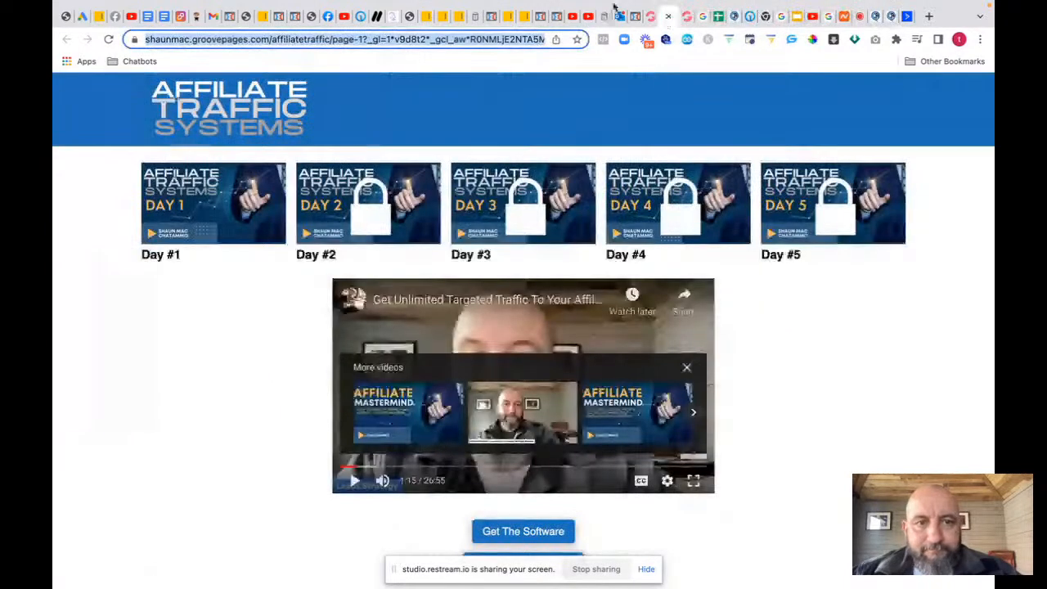
click(648, 17)
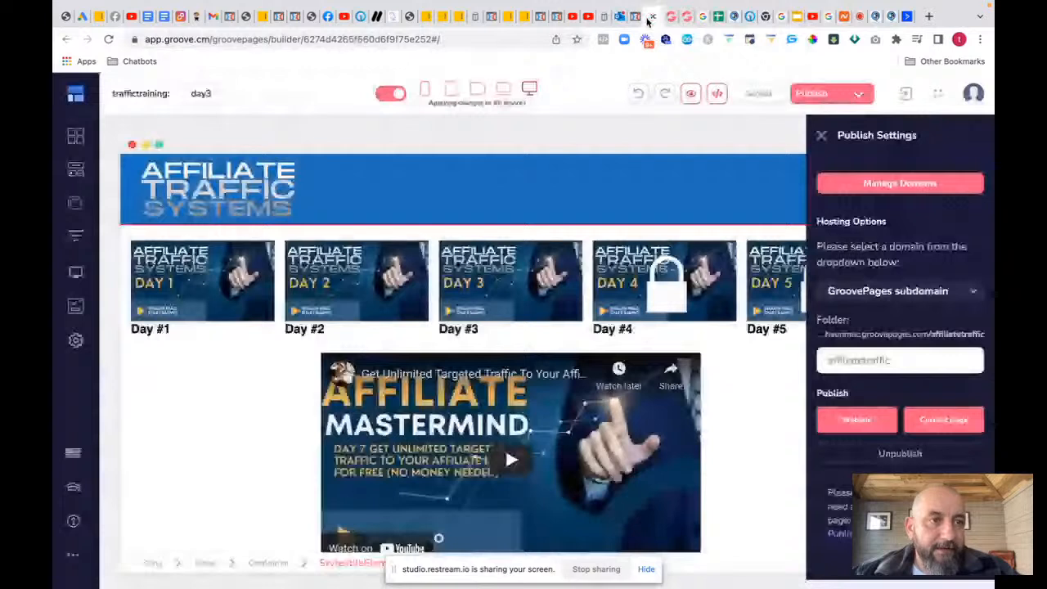
click(650, 17)
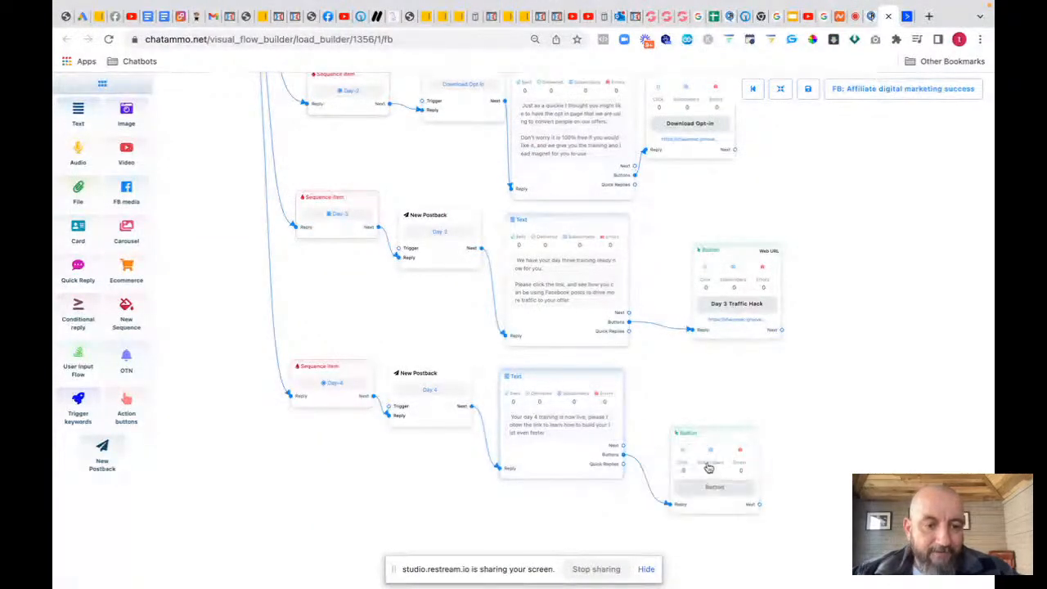
Step: Add a 'Day 4 List Hack' Web URL button linking to the day 4 affiliatetraffic training page
double_click(708, 488)
click(851, 135)
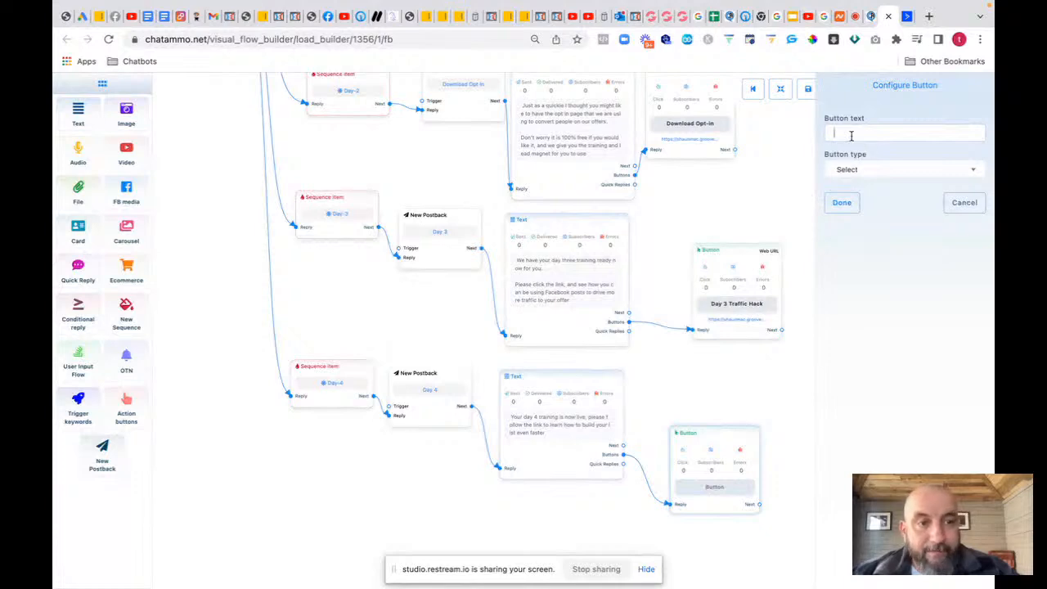
text(Da)
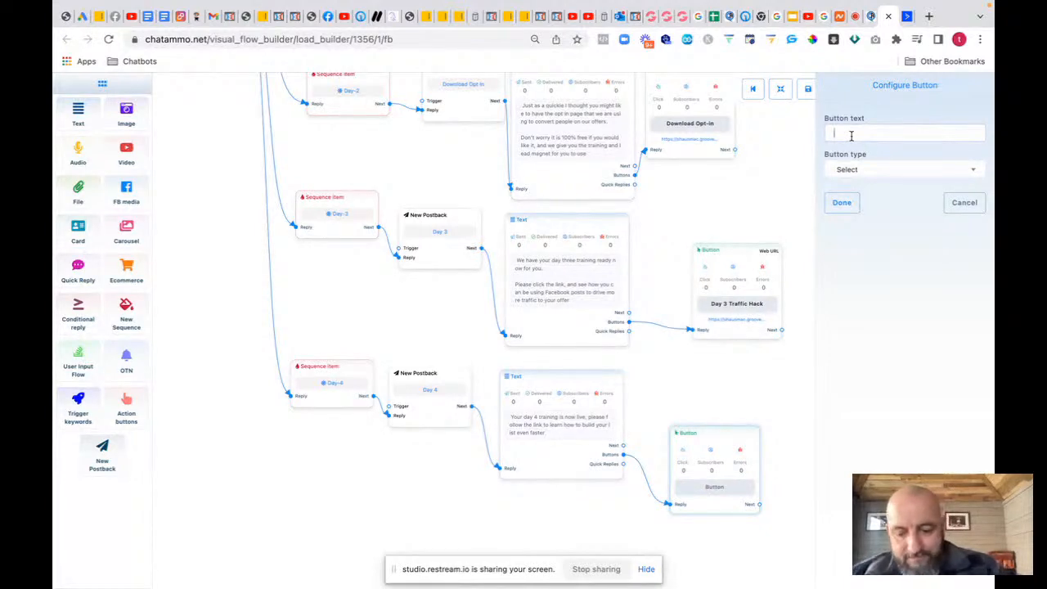
text(y 4)
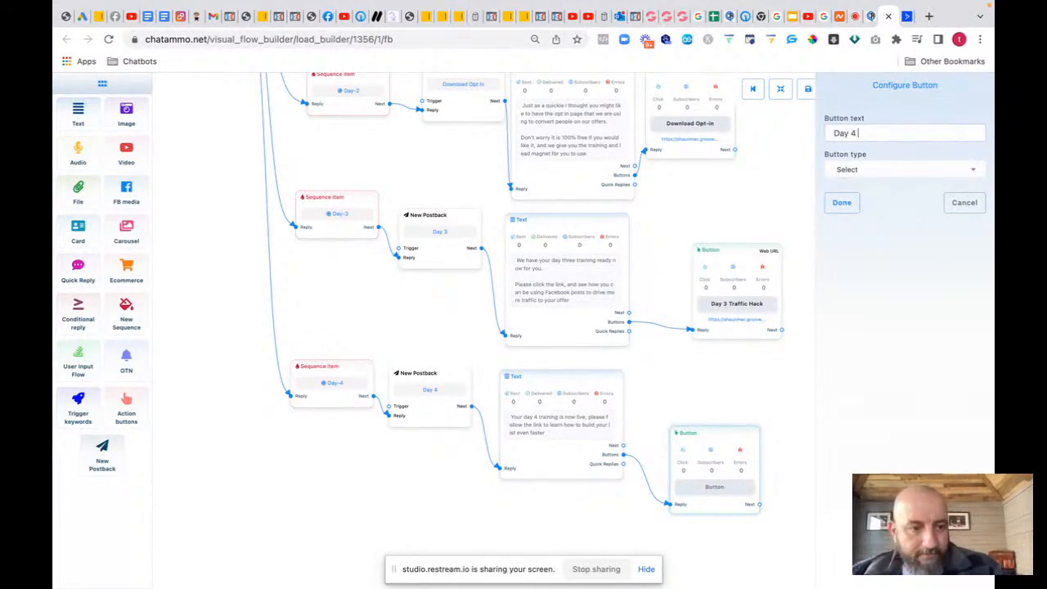
text( List)
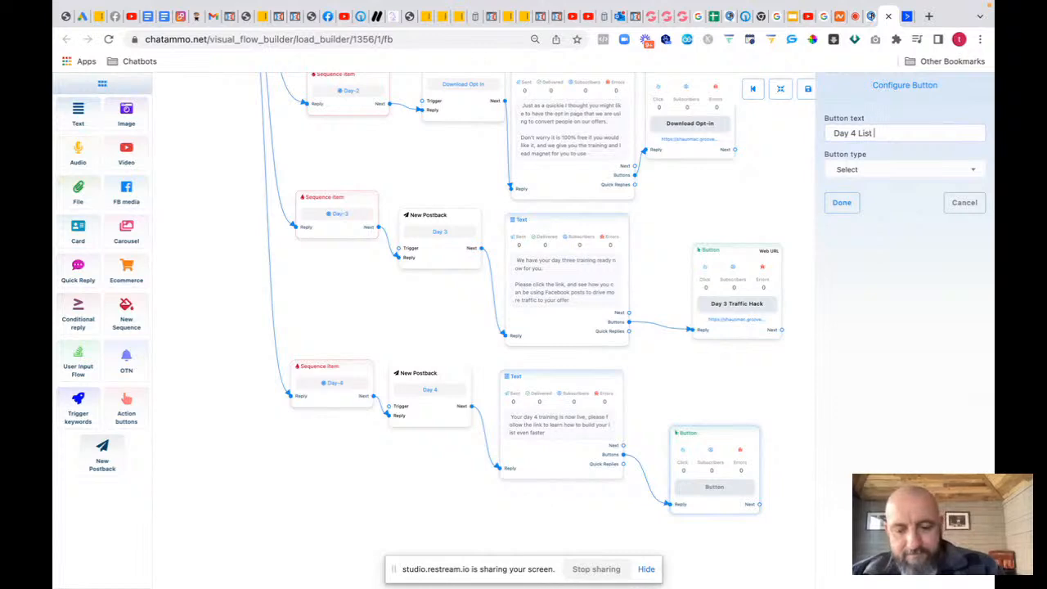
text( Hack)
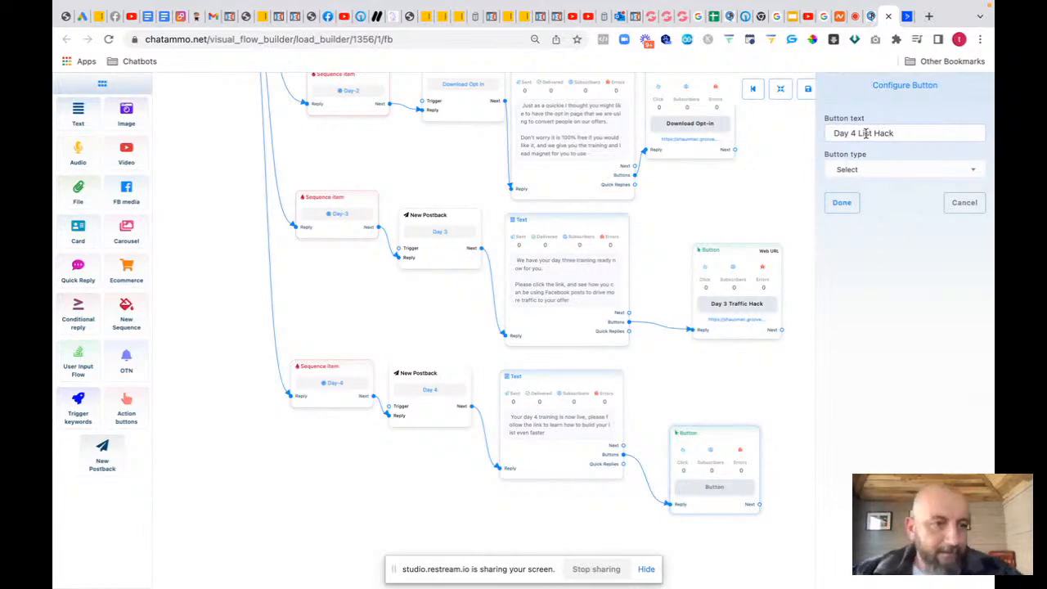
click(878, 169)
click(847, 298)
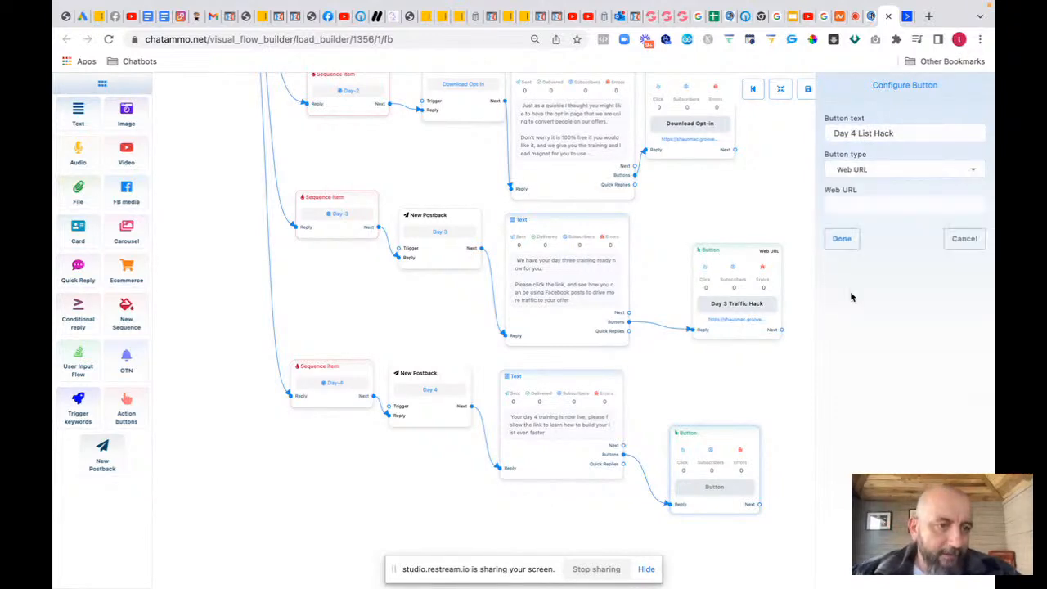
click(847, 204)
key(ctrl+v)
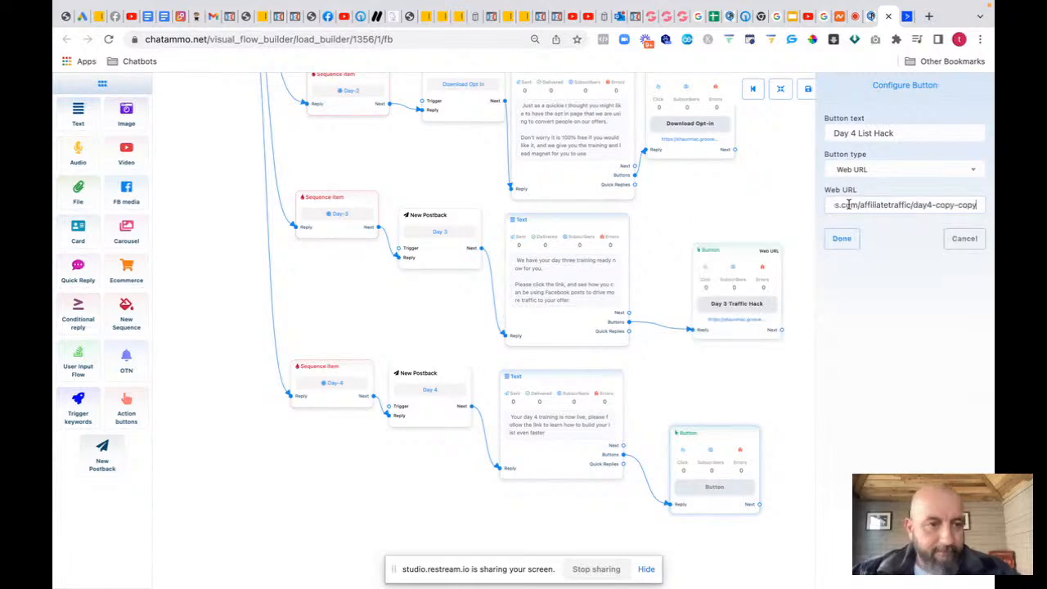
click(838, 238)
drag(264, 262, 443, 478)
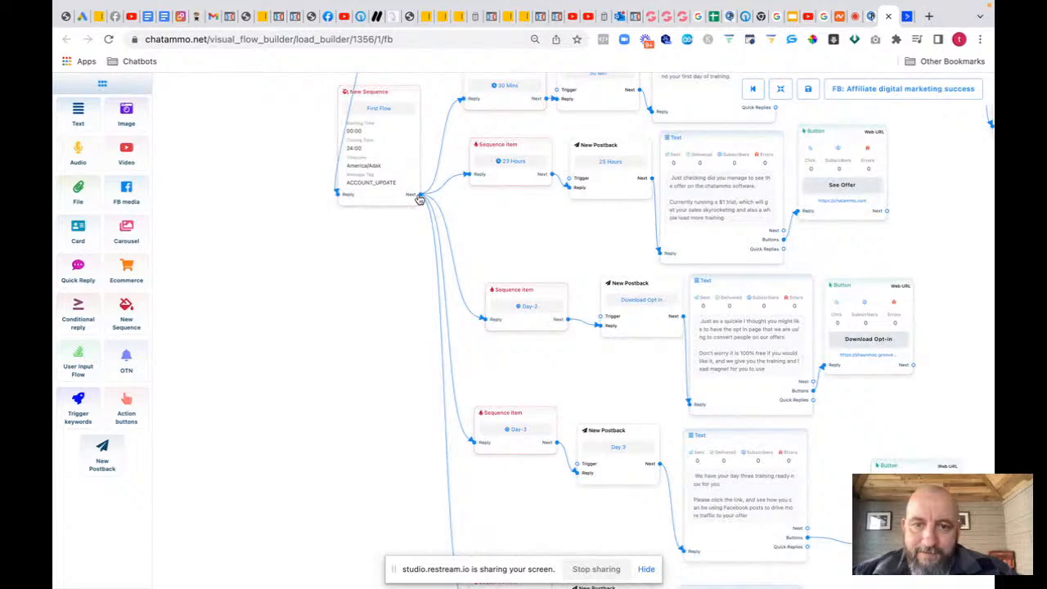
Step: Branch a new non-promotional sequence item set to Day-5 from First Flow
drag(419, 199, 434, 231)
drag(456, 264, 432, 462)
click(431, 461)
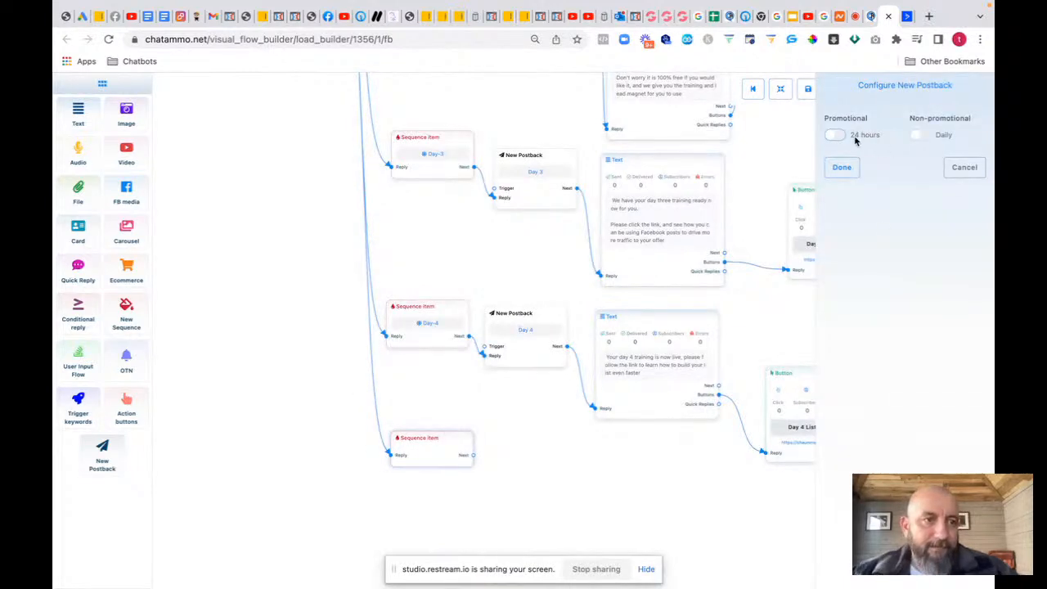
click(921, 137)
click(912, 171)
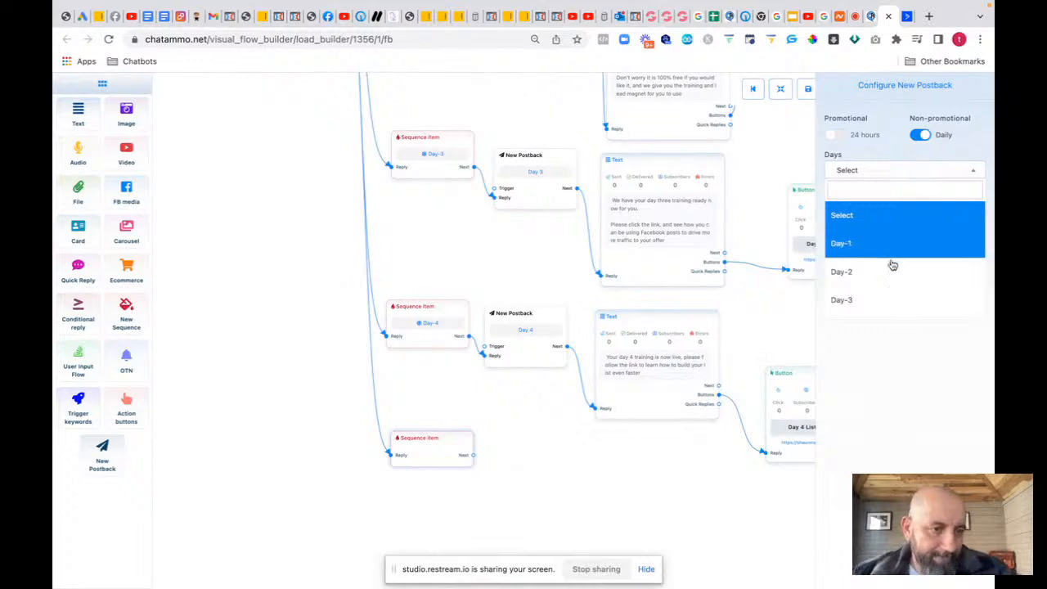
scroll(865, 316, down, 3)
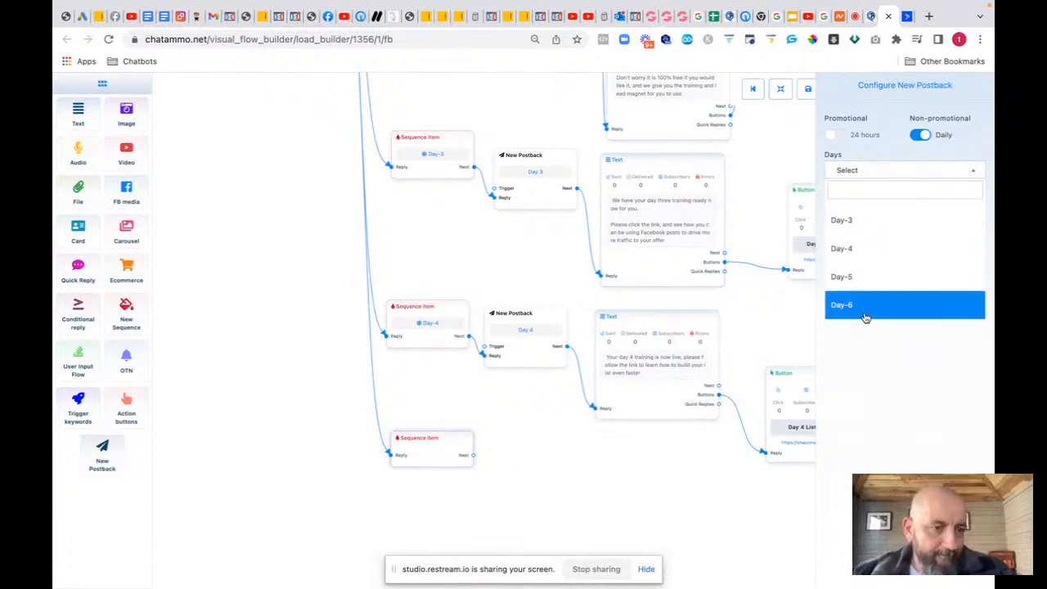
click(859, 276)
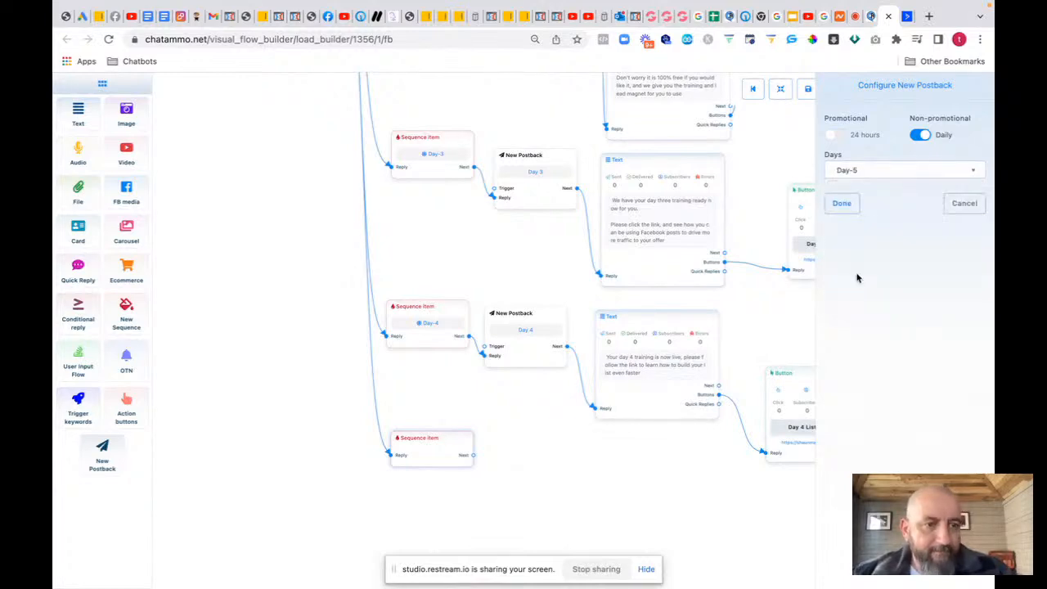
click(842, 205)
Step: Attach a new postback titled 'Day 5' after the Day-5 sequence item
drag(473, 468, 532, 486)
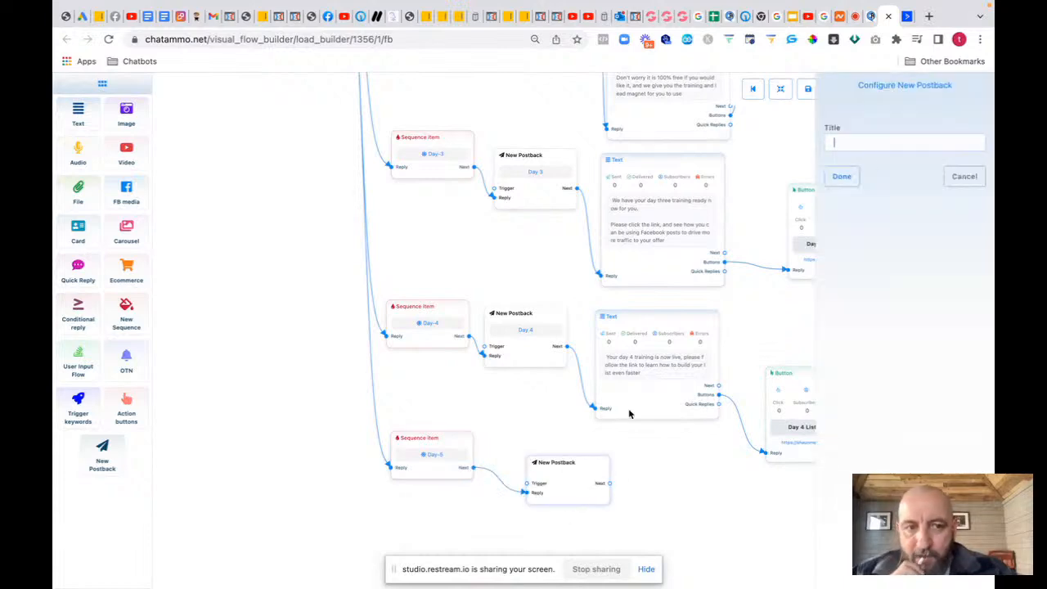
text(Day 5)
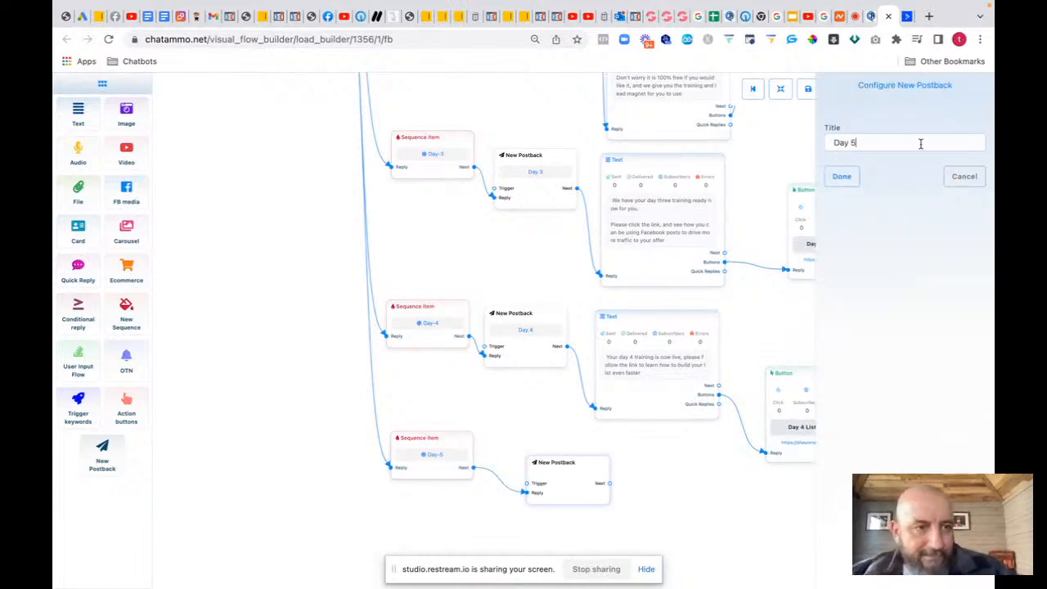
click(869, 176)
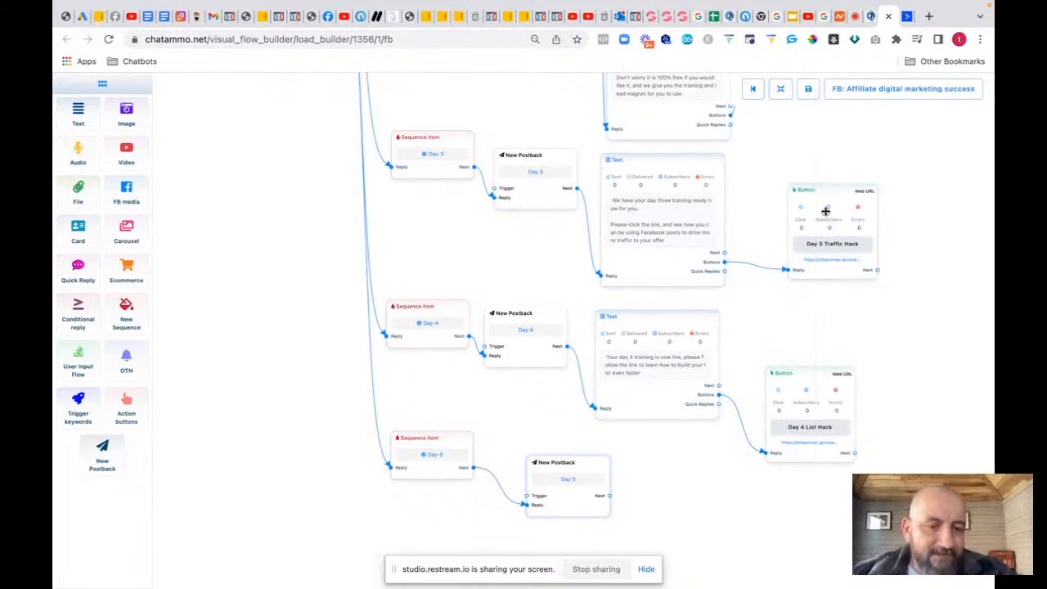
drag(578, 460, 536, 436)
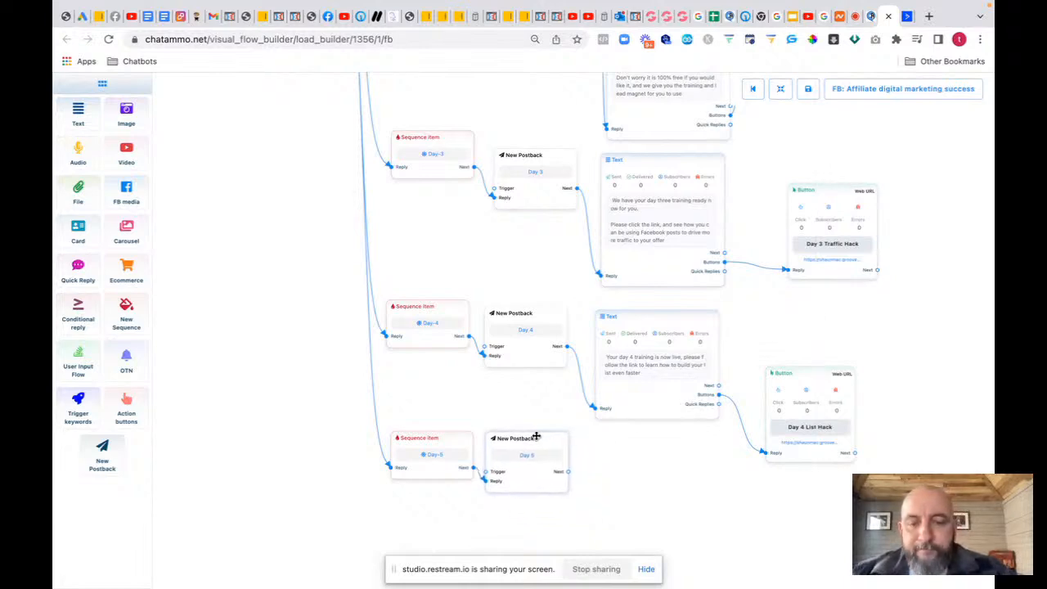
Step: Attach a new Text message block after the Day 5 postback
drag(567, 472, 603, 509)
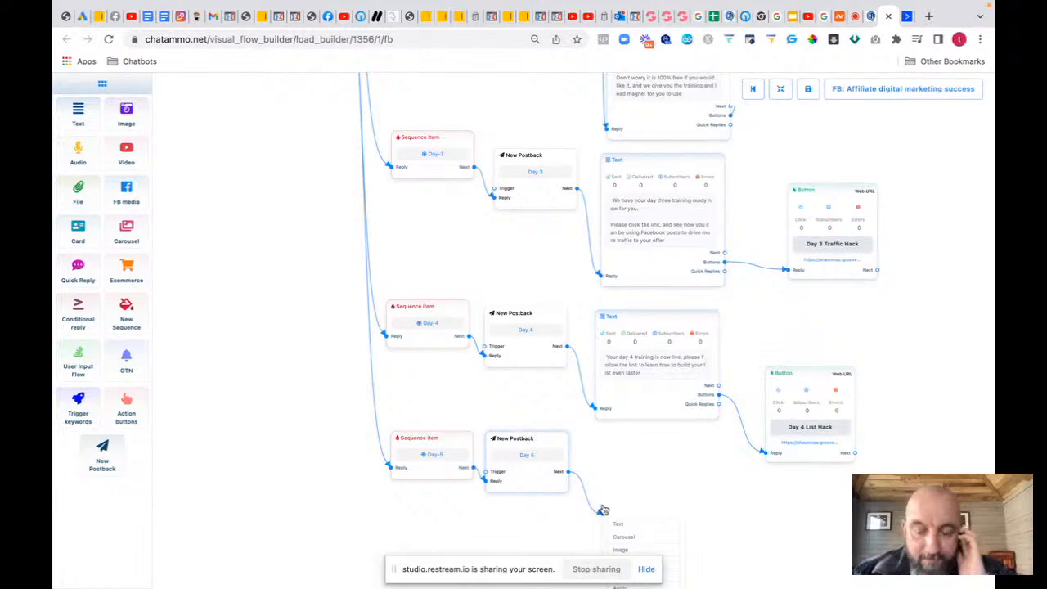
click(619, 524)
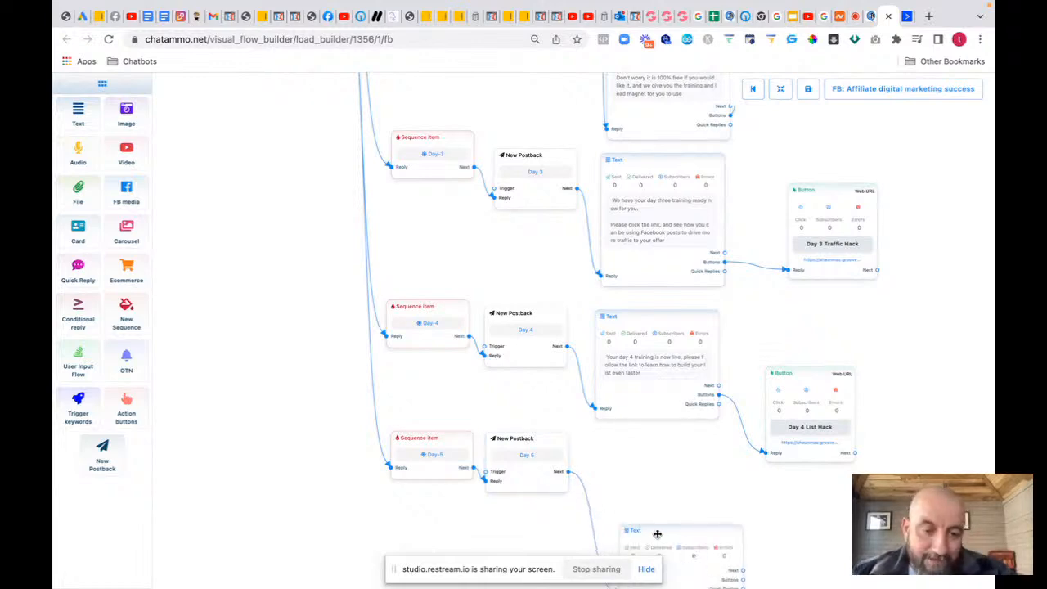
drag(663, 498, 647, 455)
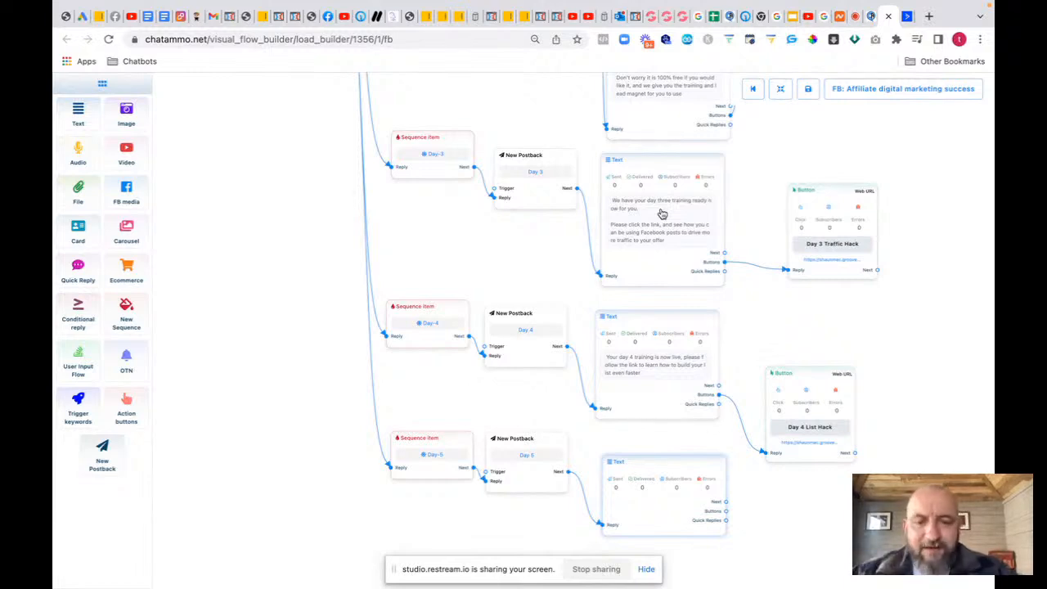
Step: Write the message saying the day 5 training is now live and to click the button
double_click(649, 508)
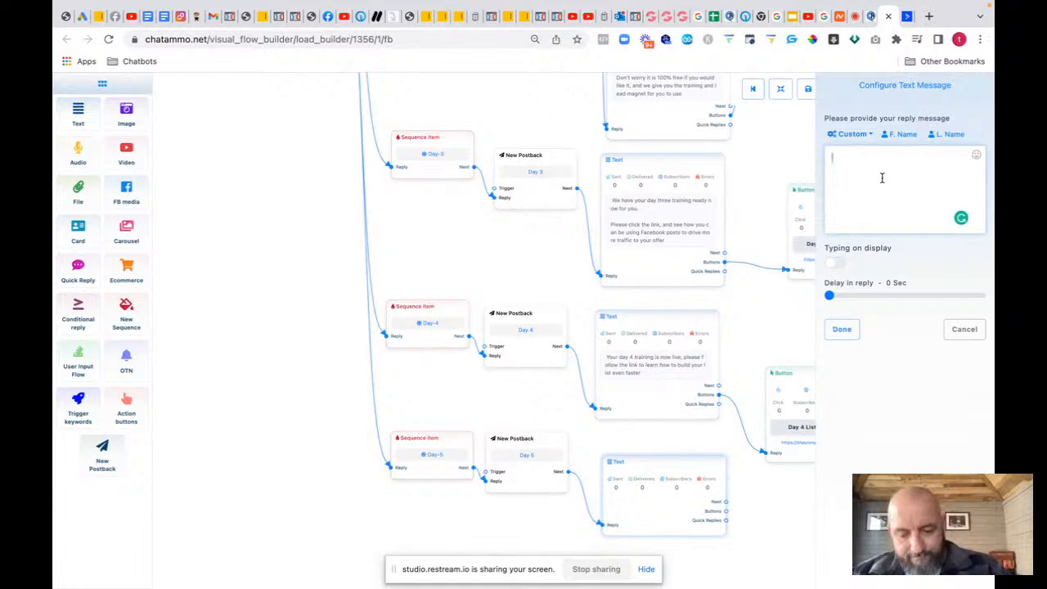
text(Hi)
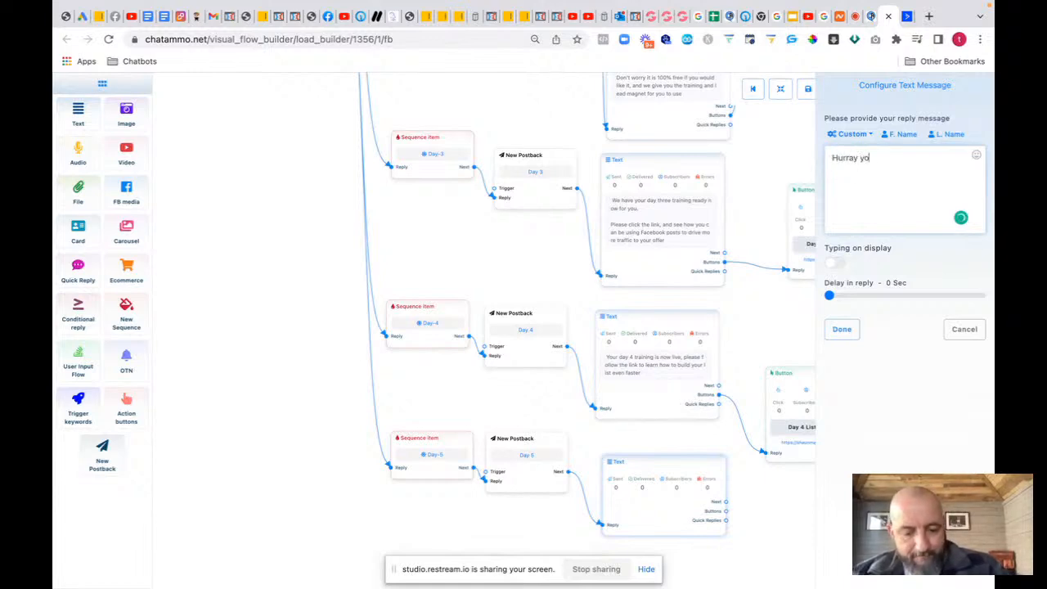
text(y)
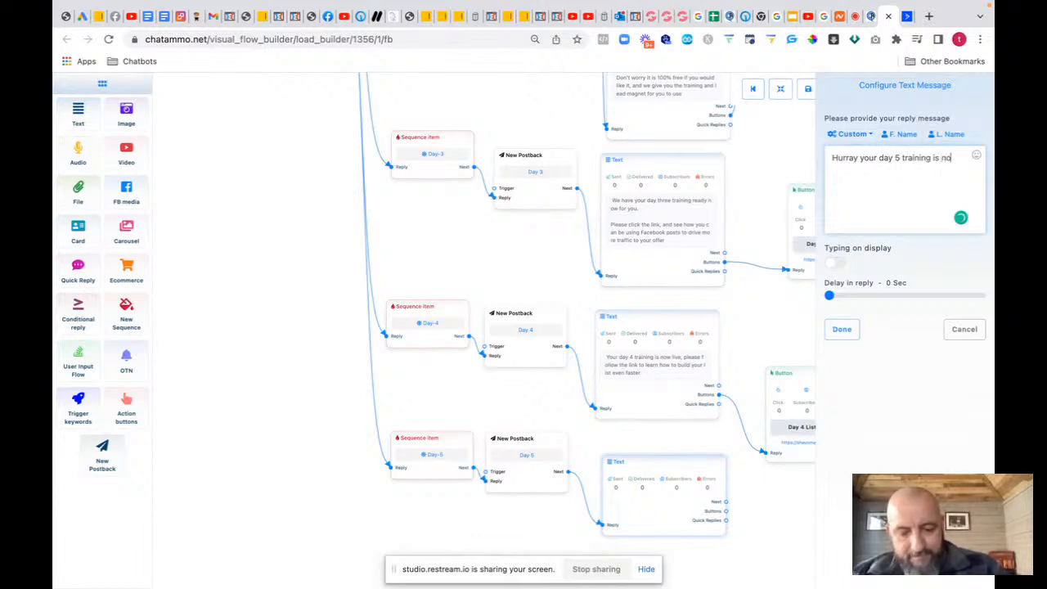
text(5 training is now live)
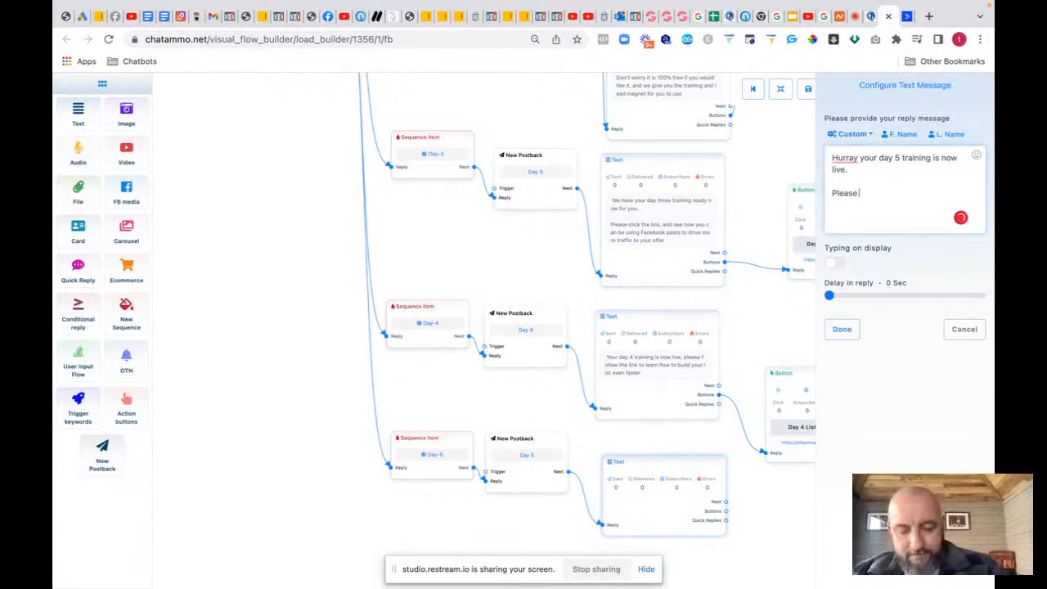
text(.  Please click th)
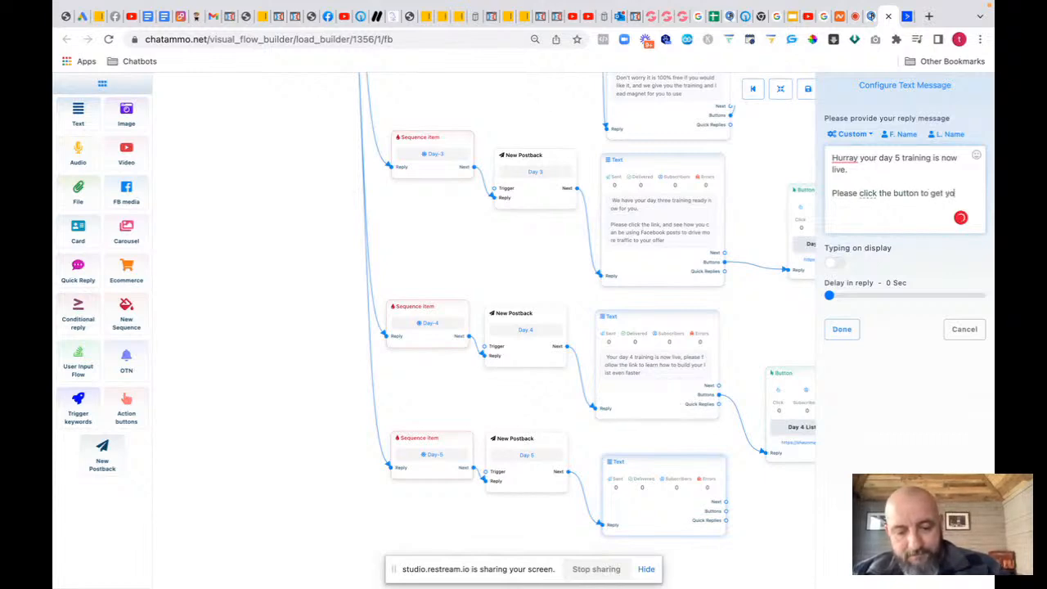
text(e button to get your day 5 training)
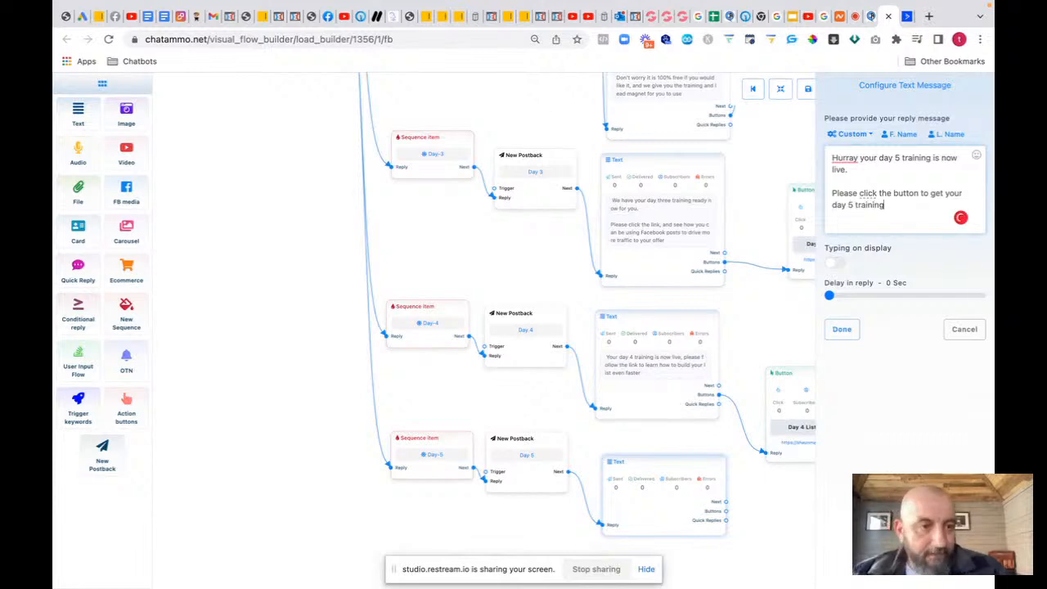
click(843, 158)
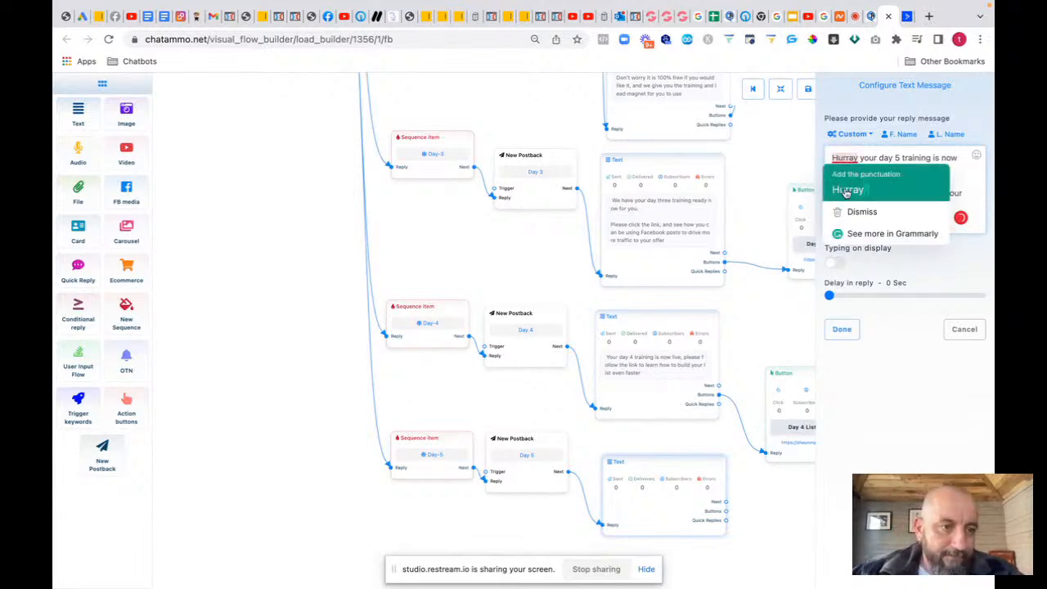
click(846, 190)
click(841, 328)
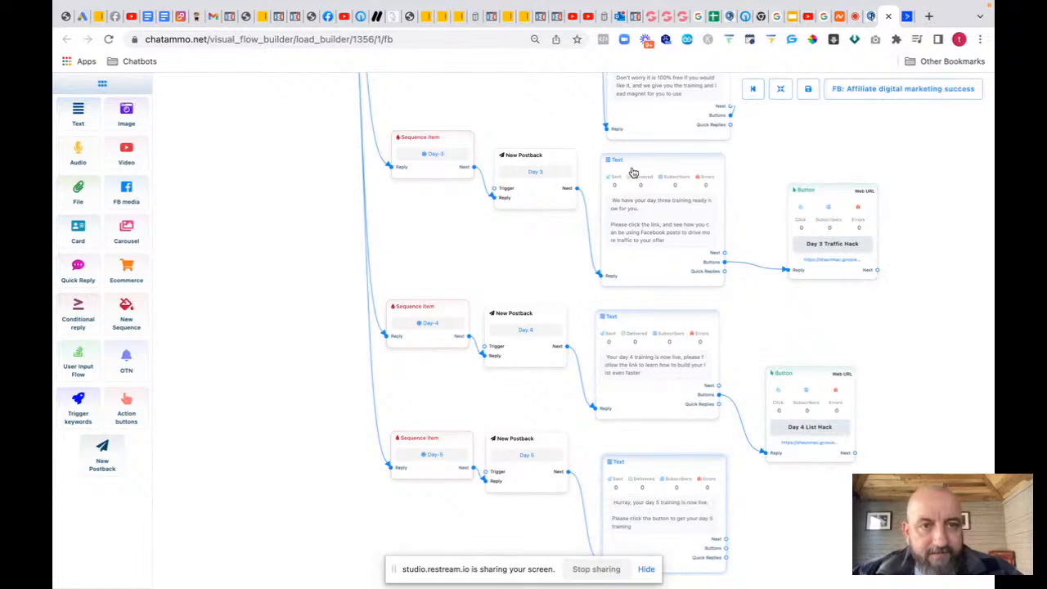
Step: Switch to GroovePages and show the funnel's page list to find the day 5 page
click(647, 16)
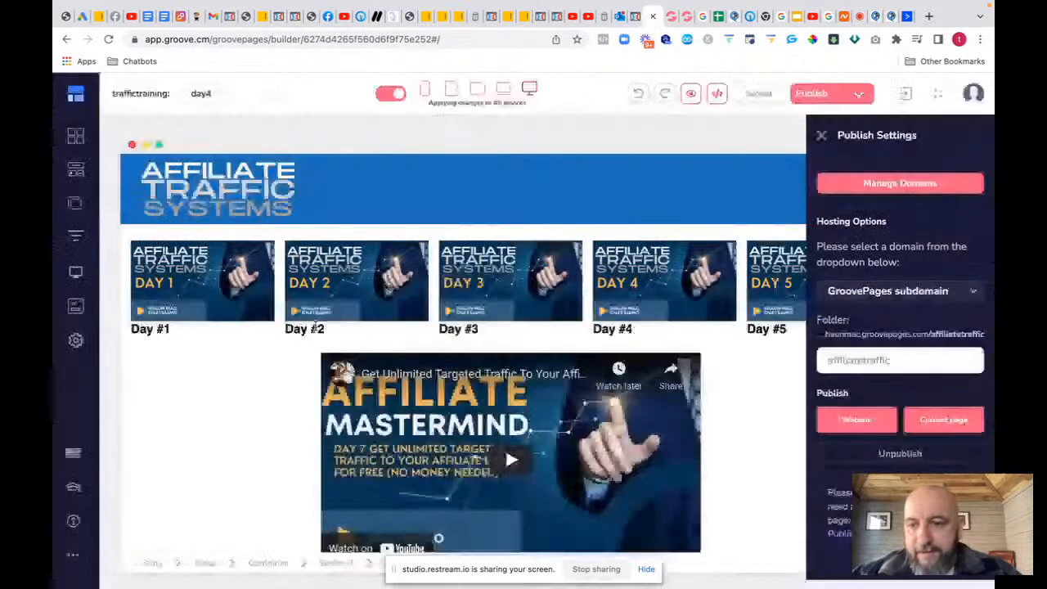
click(74, 205)
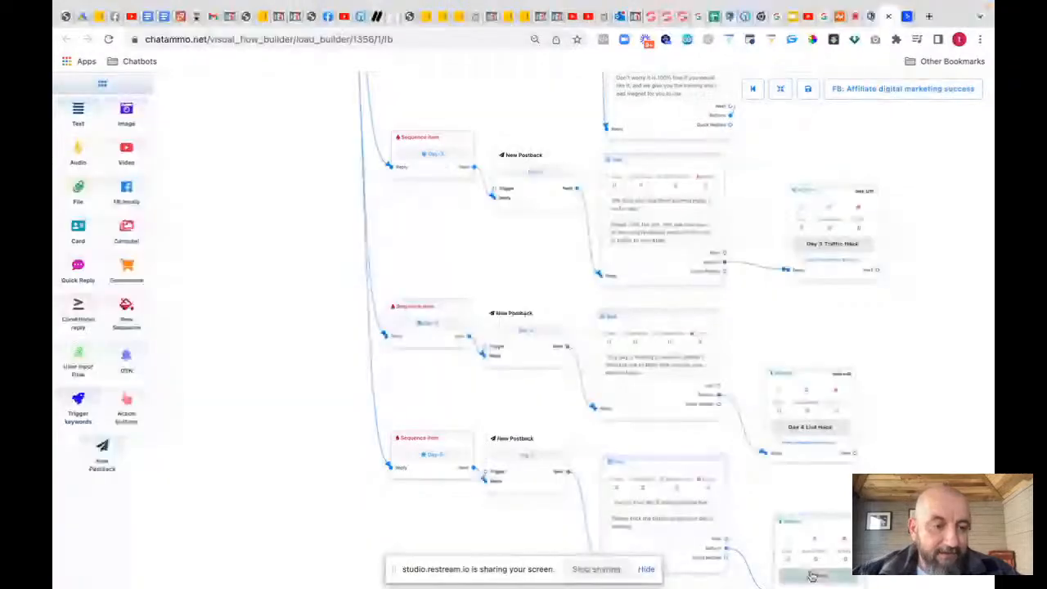
Step: Make a 'Day 5 Training' Web URL button pointing to the day 5 affiliatetraffic page
text(Day)
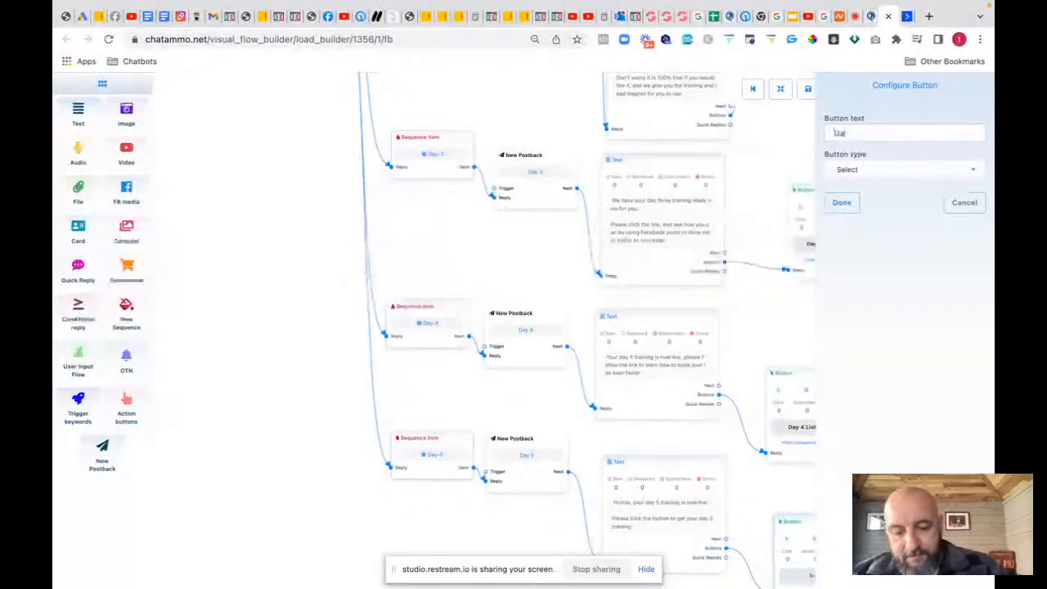
text( 5 Training)
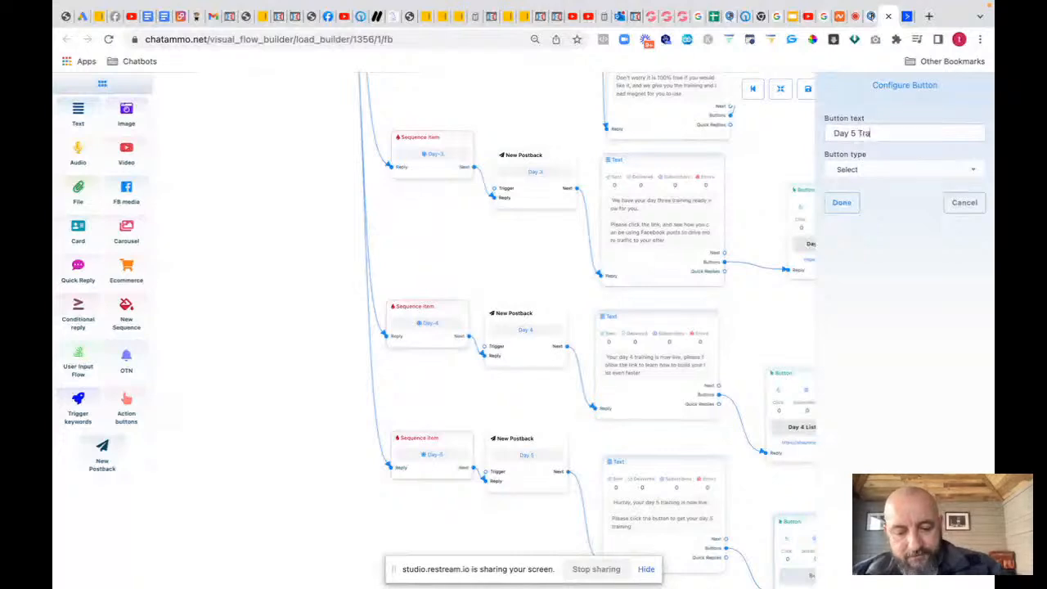
click(857, 170)
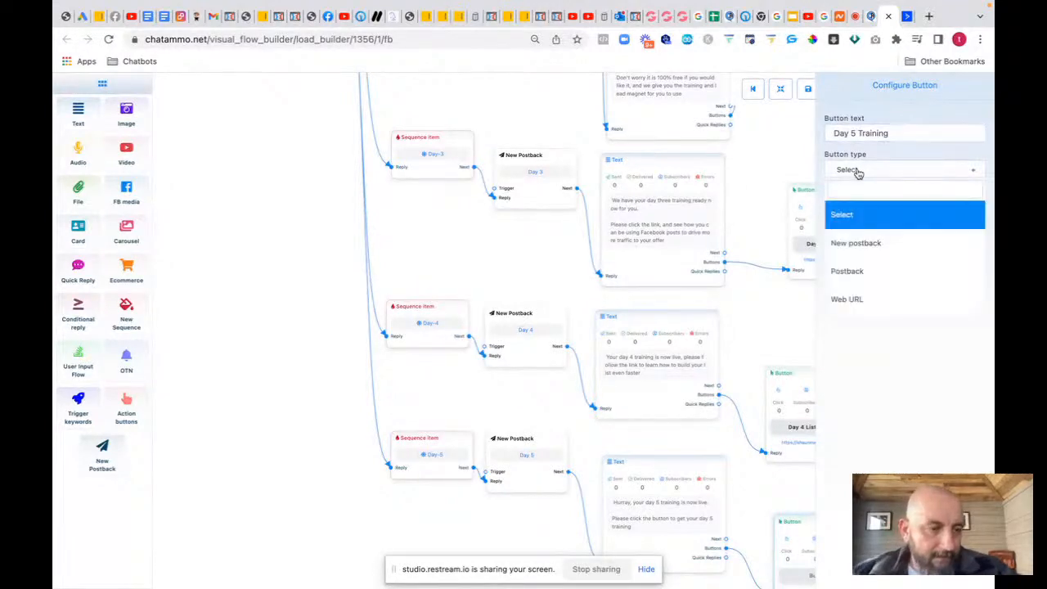
click(840, 298)
click(840, 205)
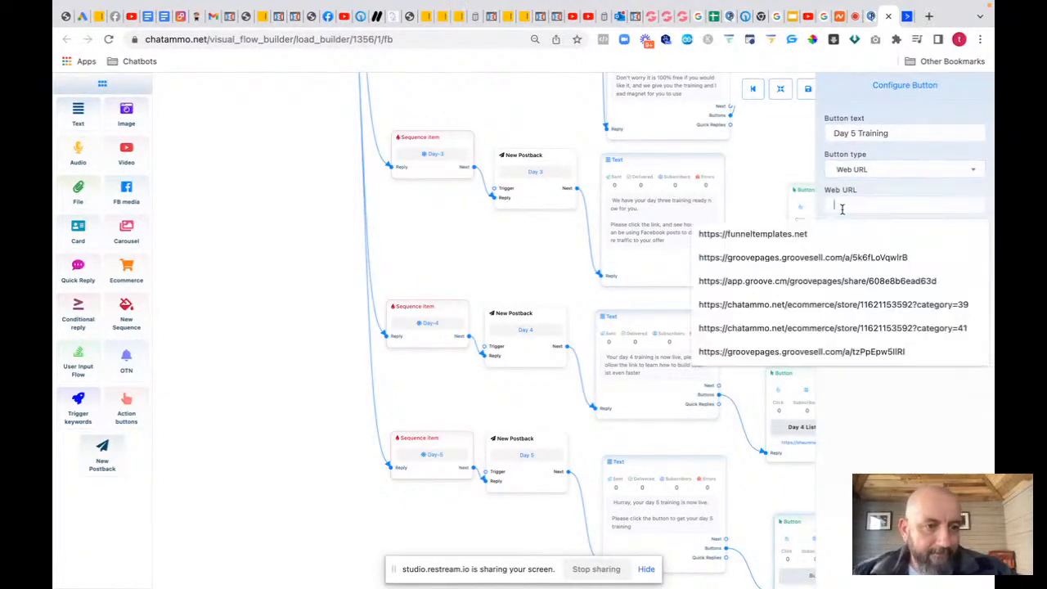
key(super+v)
click(842, 240)
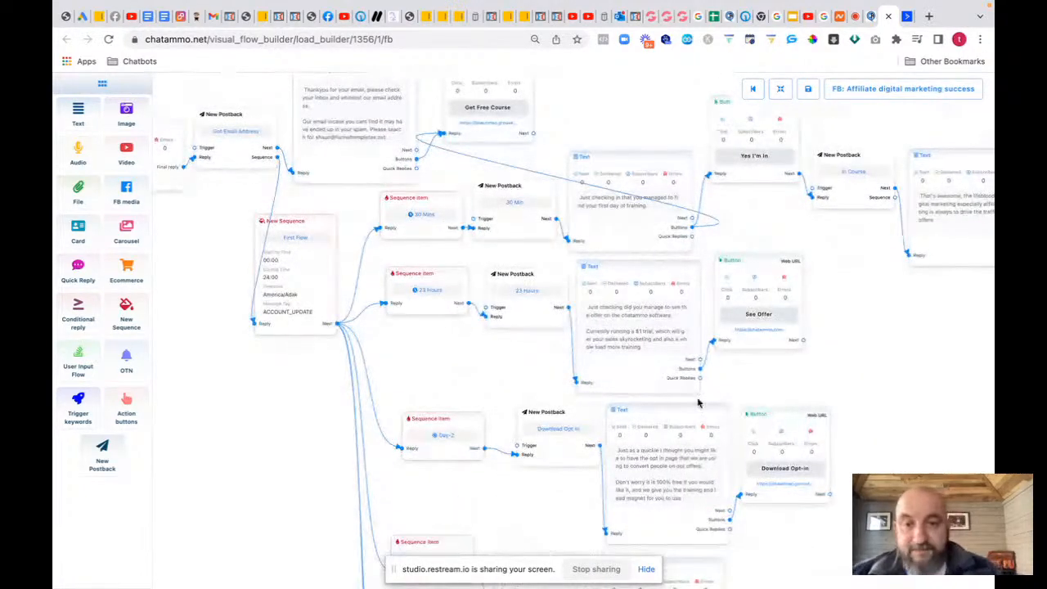
Step: Zoom in on the flow diagram and try saving the bot flow
scroll(689, 403, down, 5)
scroll(689, 403, down, 3)
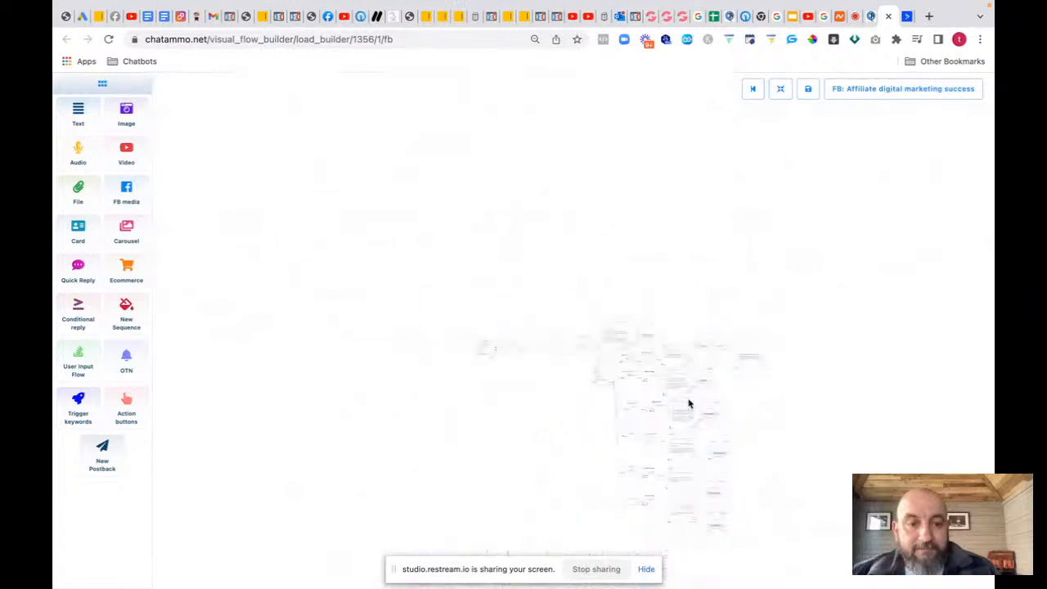
scroll(690, 403, up, 4)
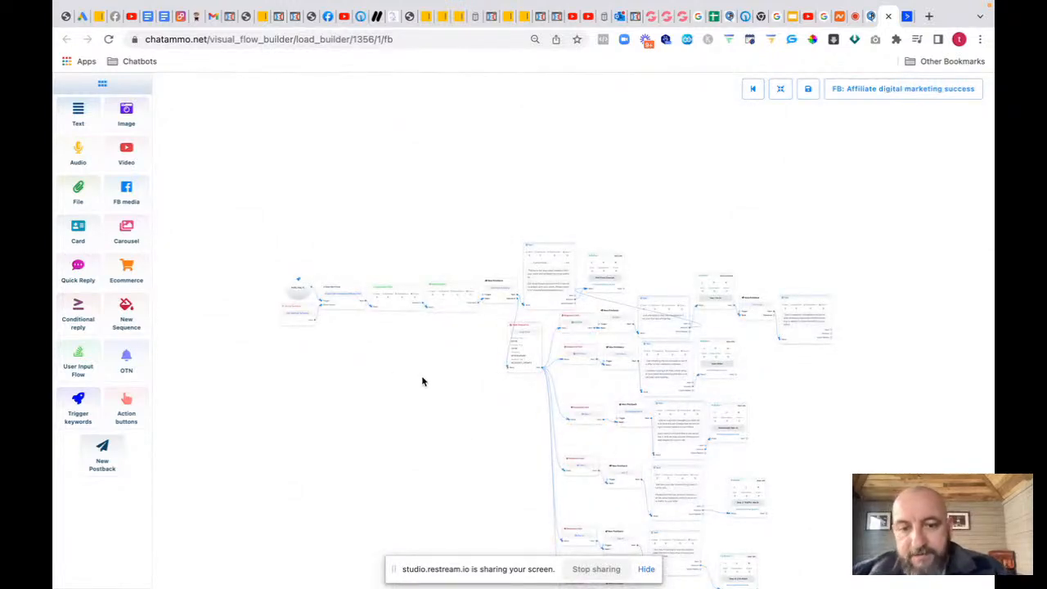
scroll(423, 379, up, 5)
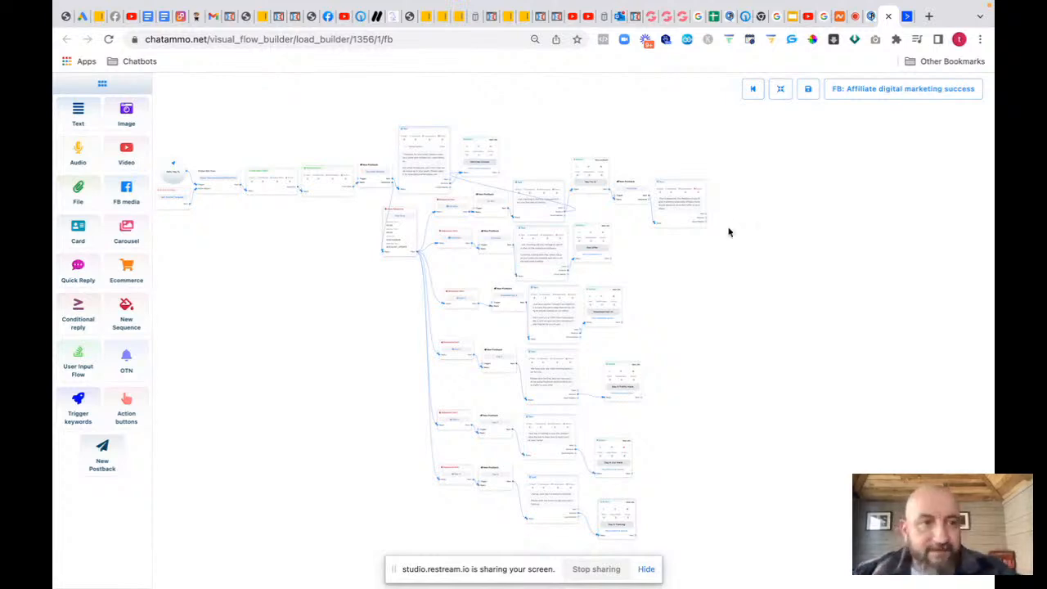
click(808, 90)
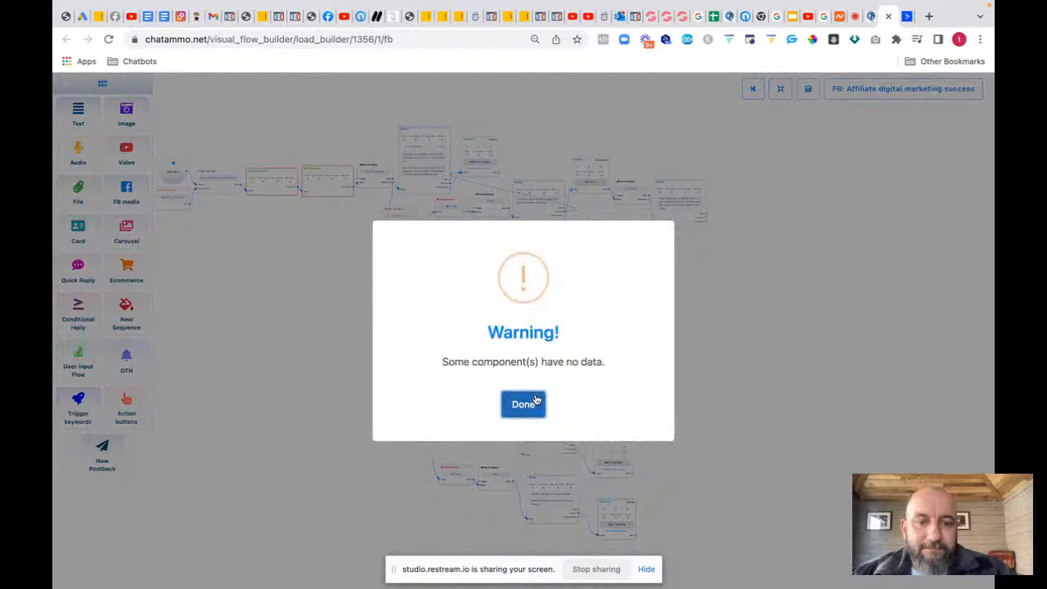
Step: Dismiss the missing-data warning and give the User Input Flow node a new input flow campaign
click(531, 400)
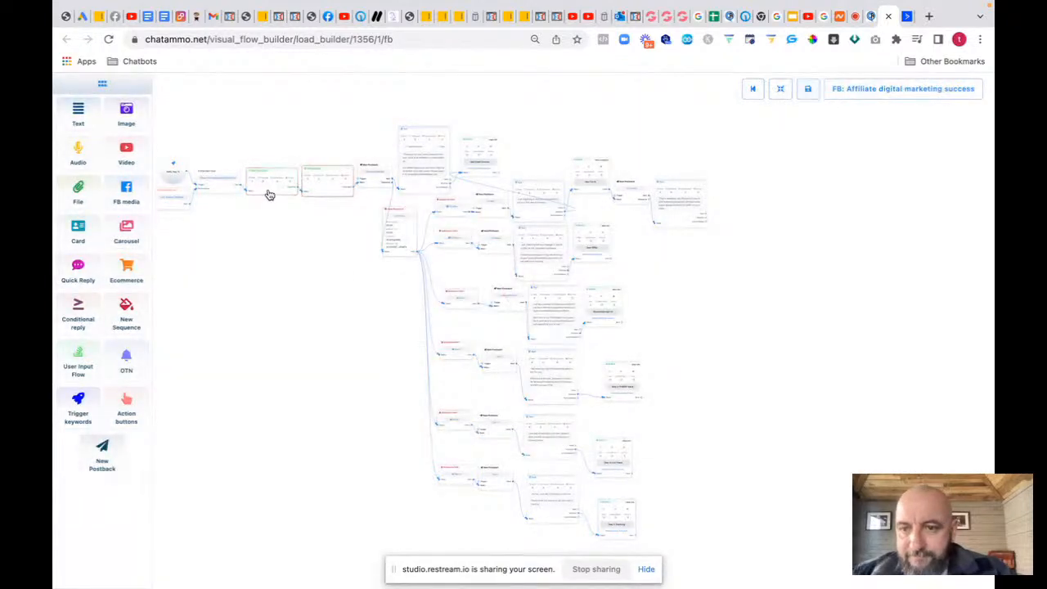
click(374, 168)
click(887, 134)
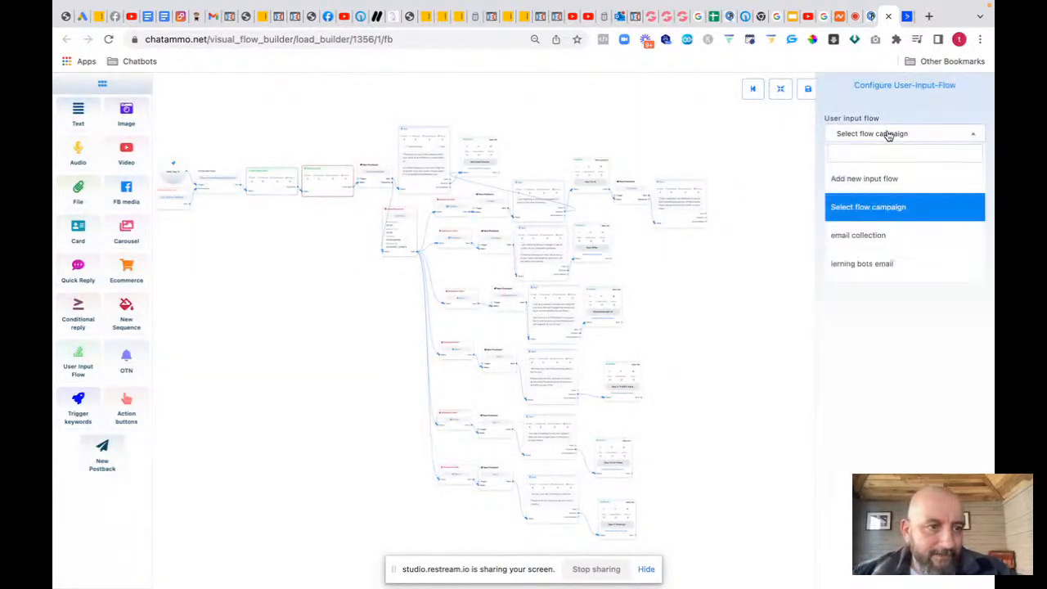
click(862, 180)
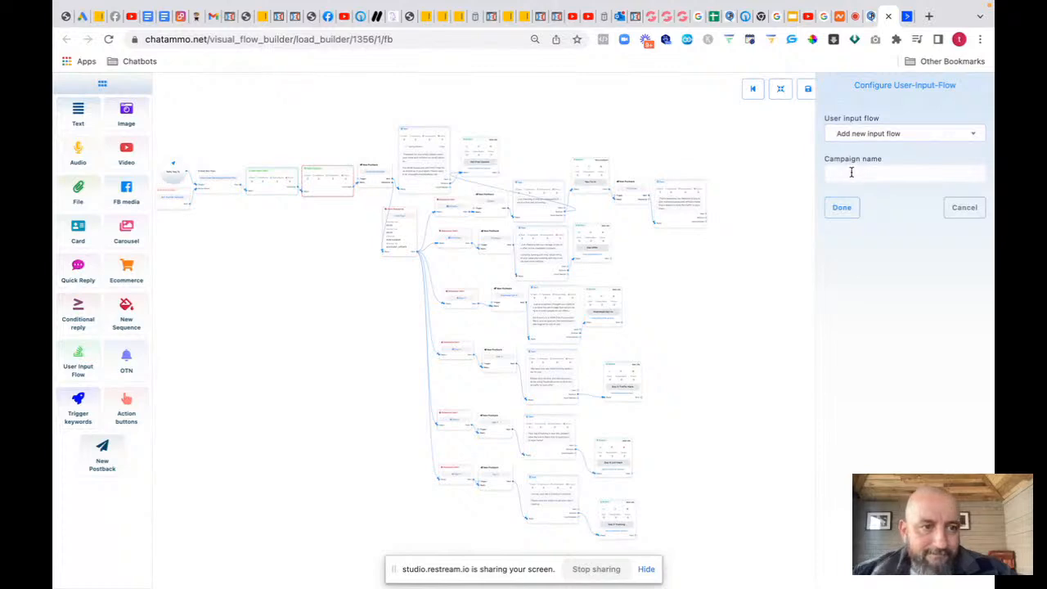
click(851, 172)
text(get email)
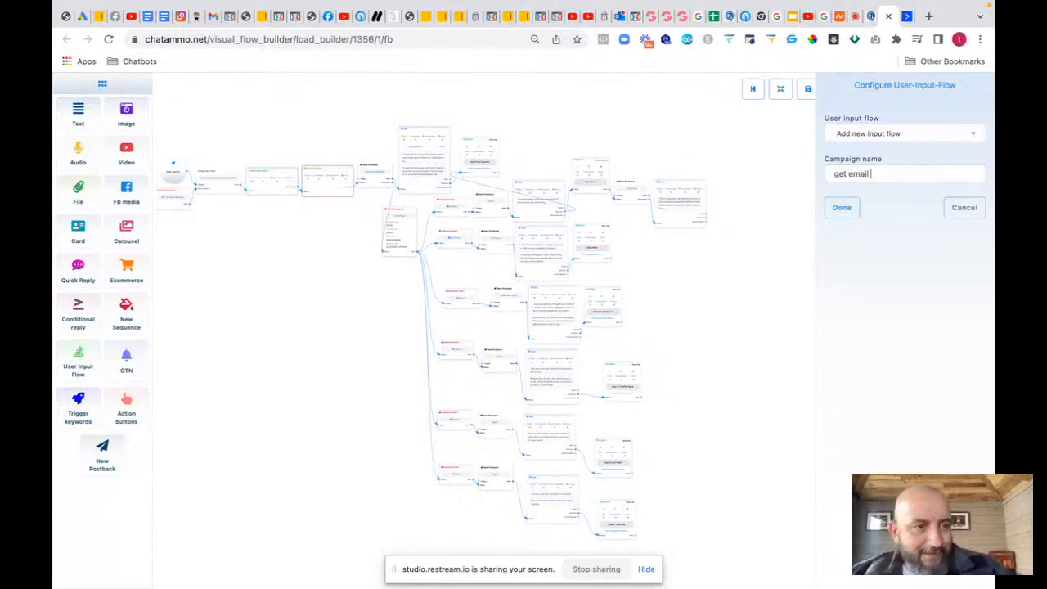
click(841, 208)
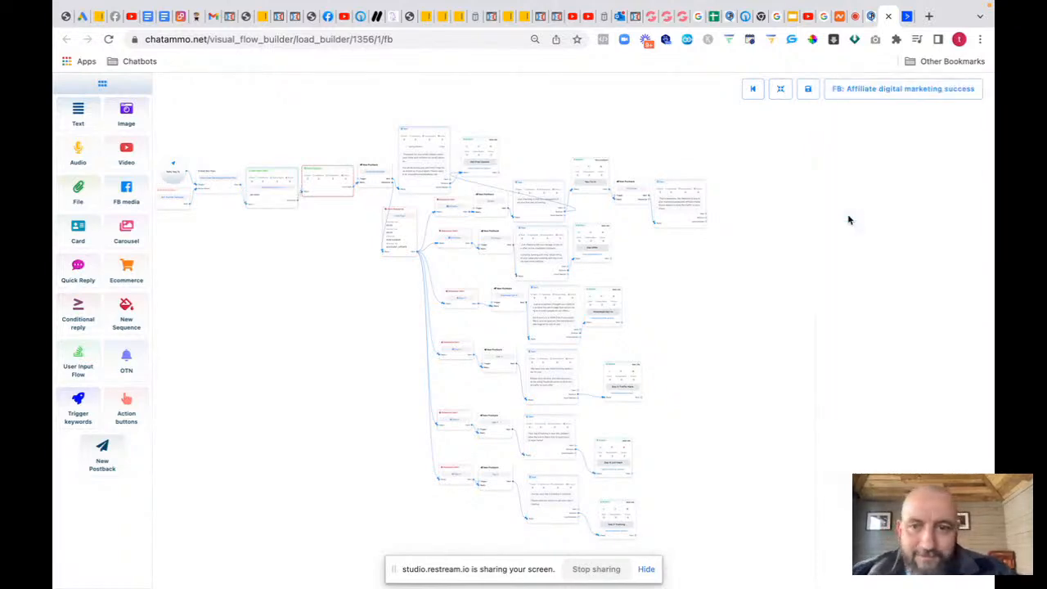
click(322, 187)
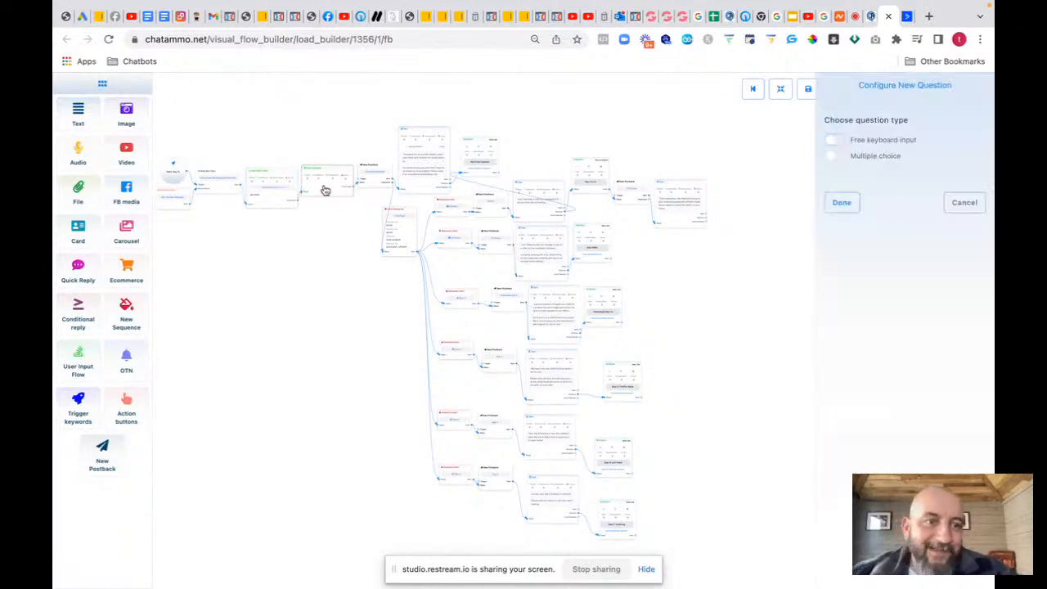
Step: Write a free-typing question greeting the subscriber by first name and asking for their best email
click(838, 142)
click(865, 230)
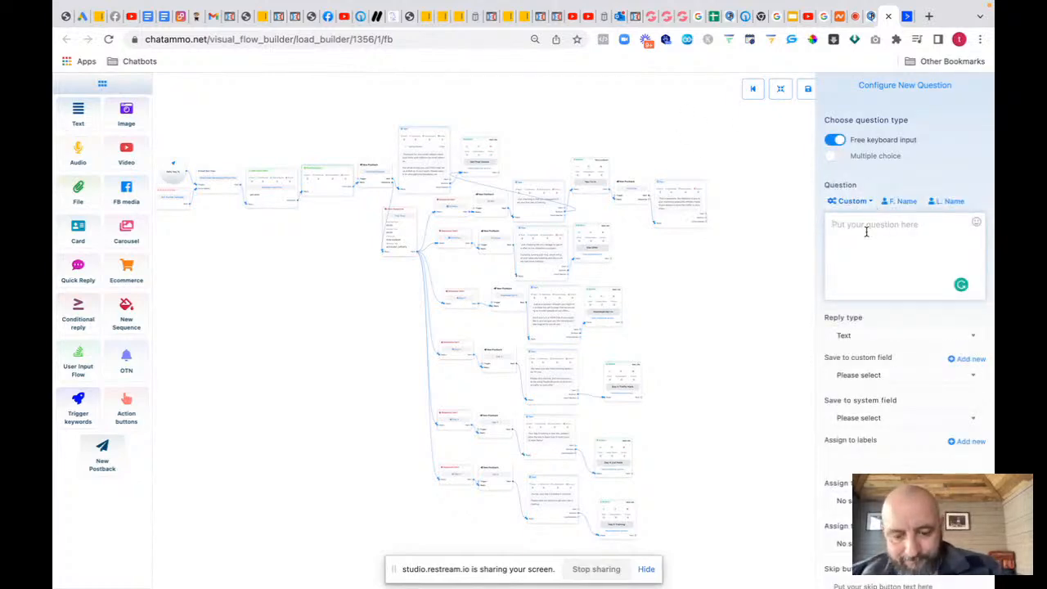
text(H)
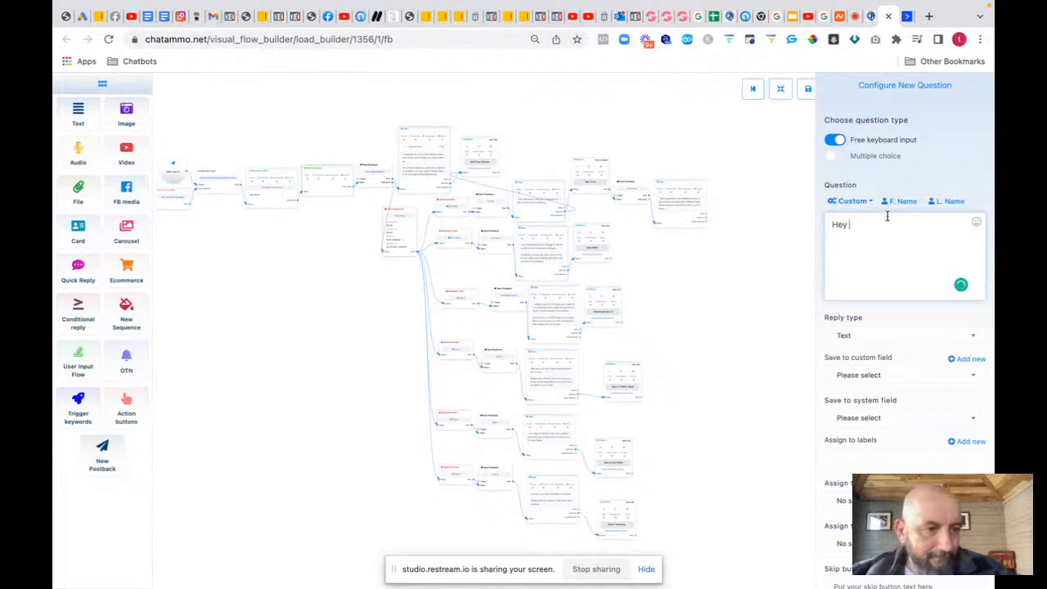
text(ey)
click(901, 201)
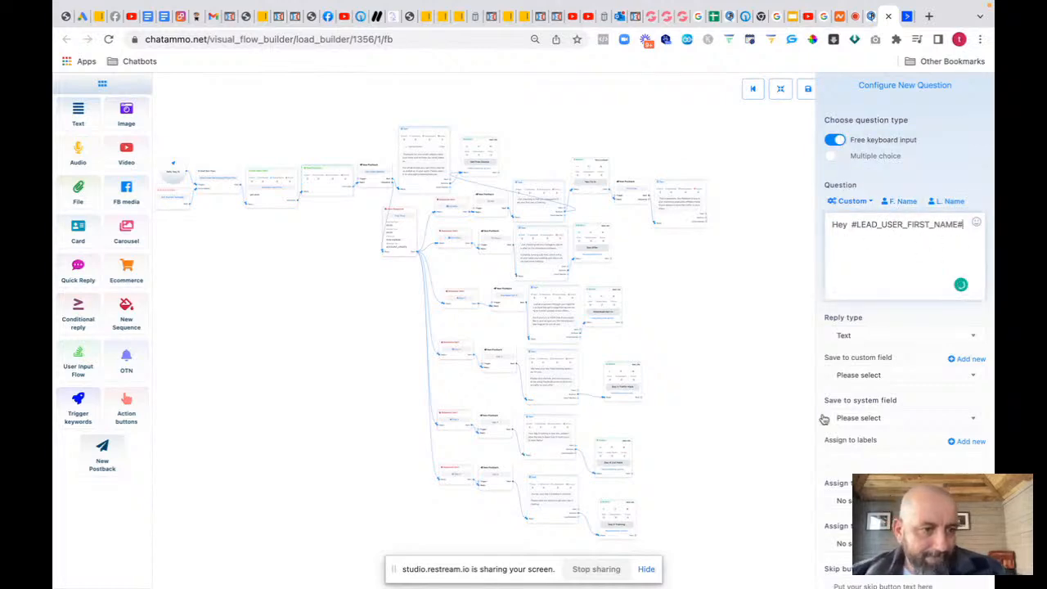
text(, )
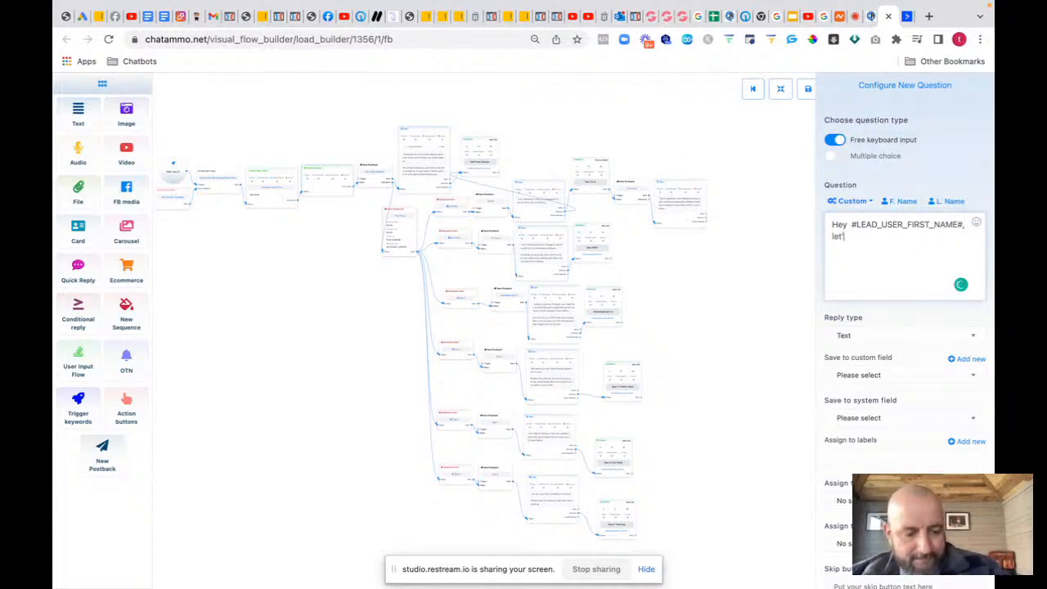
text(let's get)
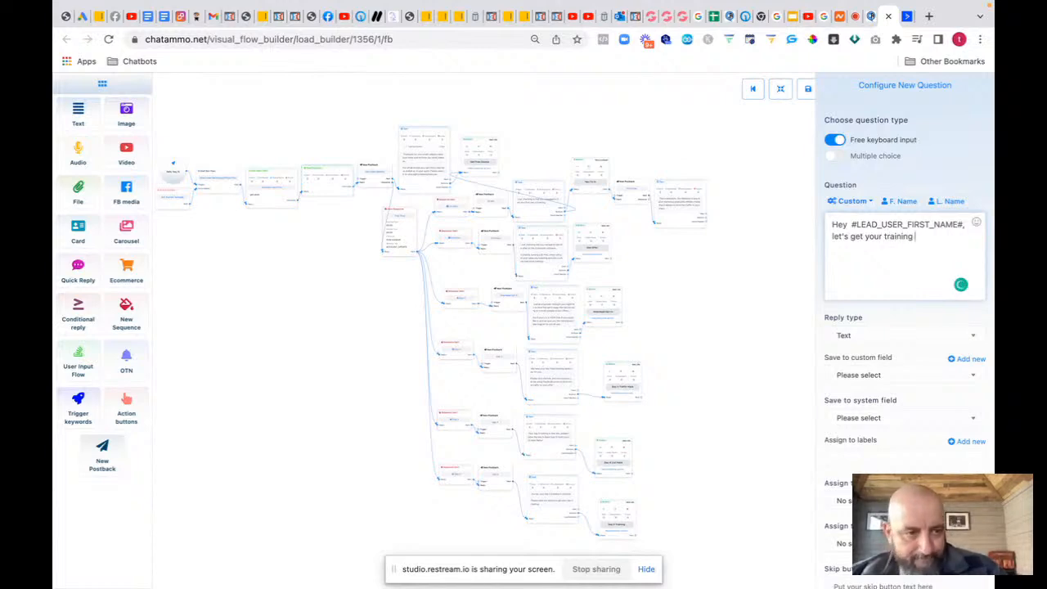
text(your training for af)
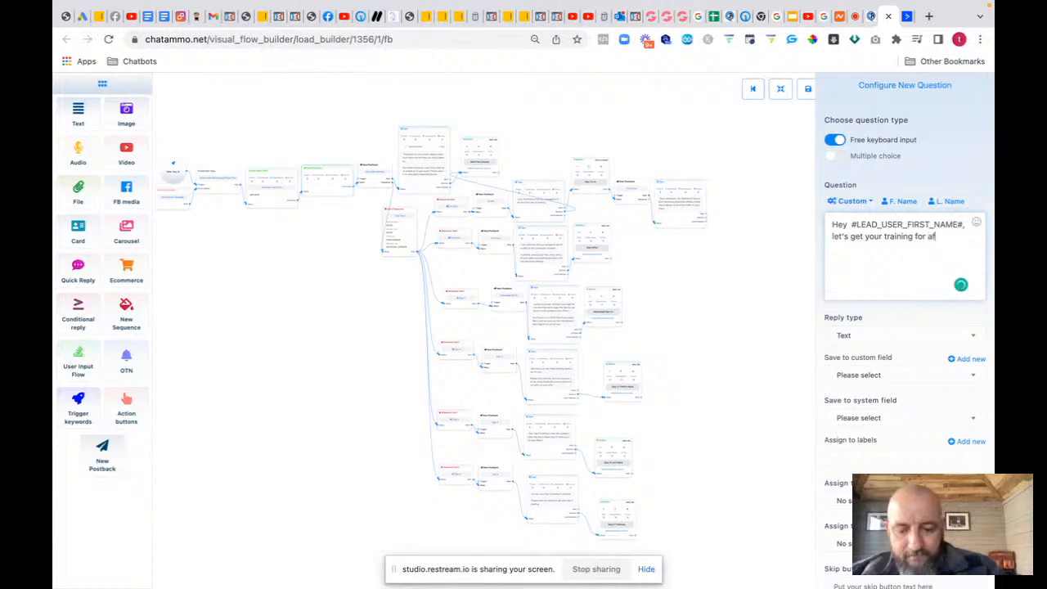
text(filiate tra)
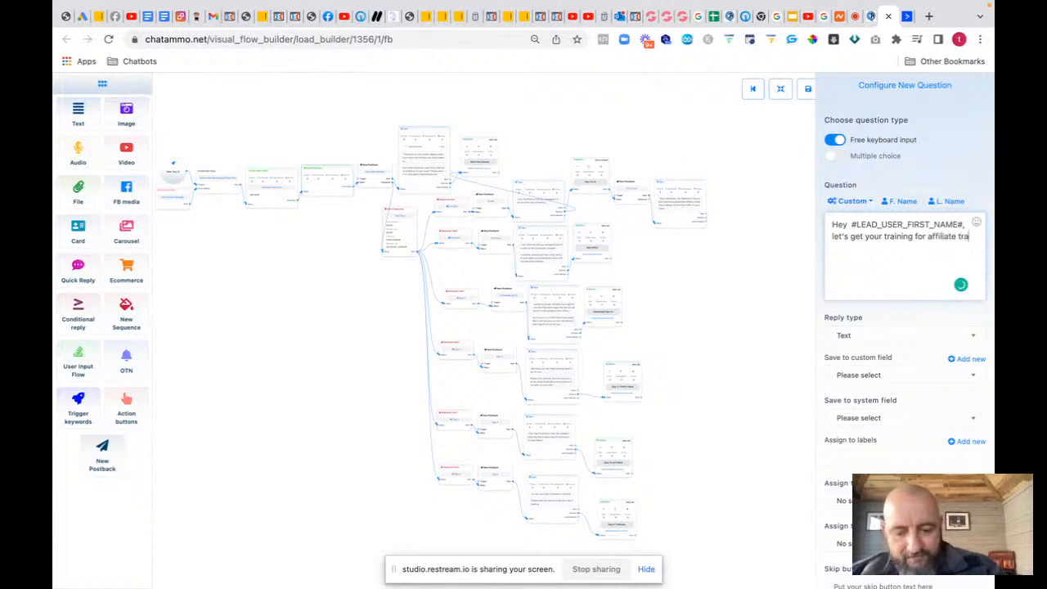
text(ffic fo)
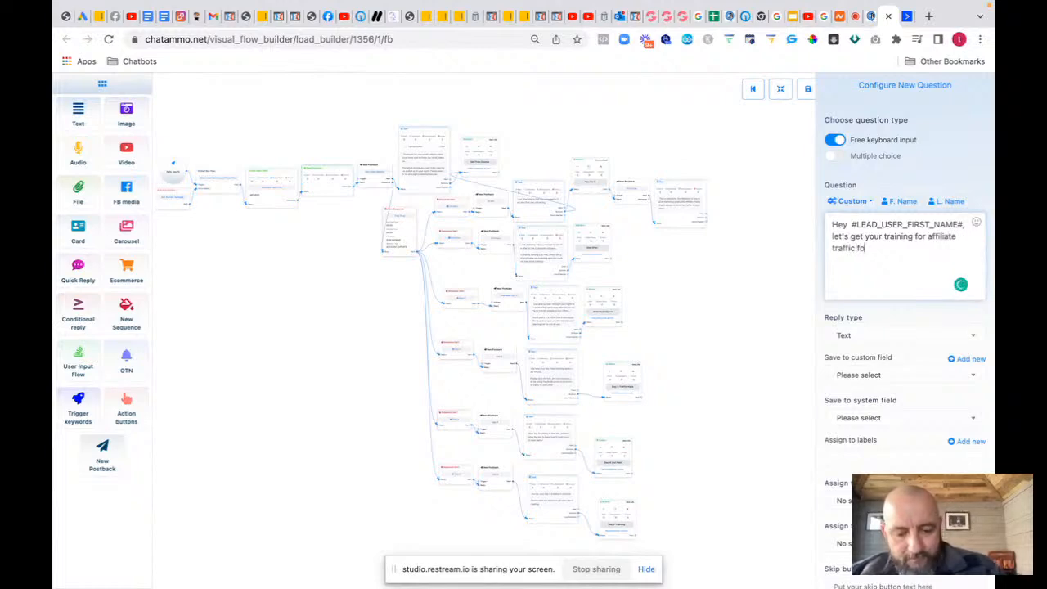
text(r FREE.)
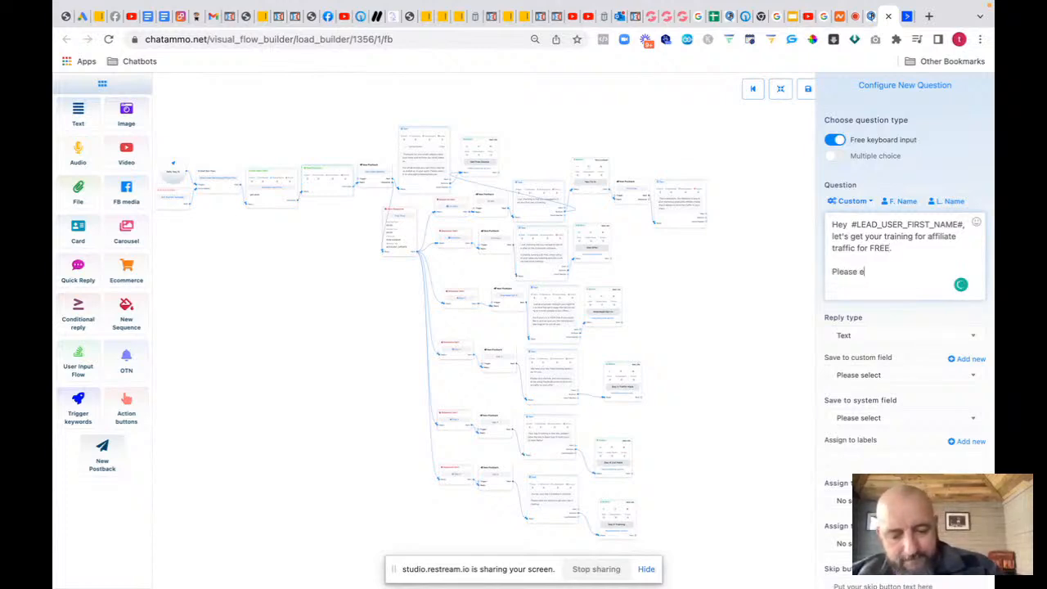
text(r )
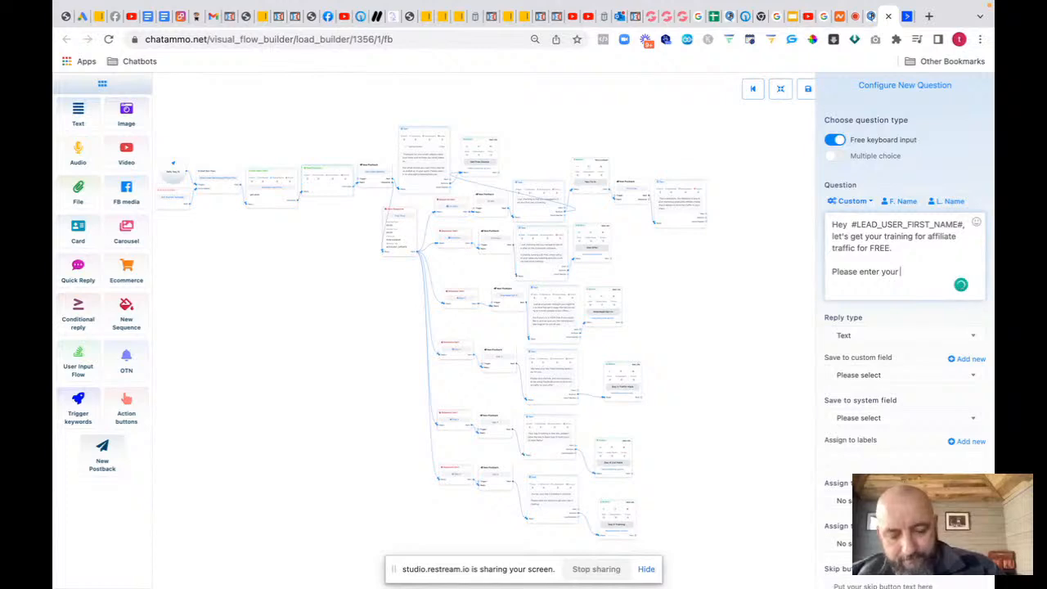
text(best ema)
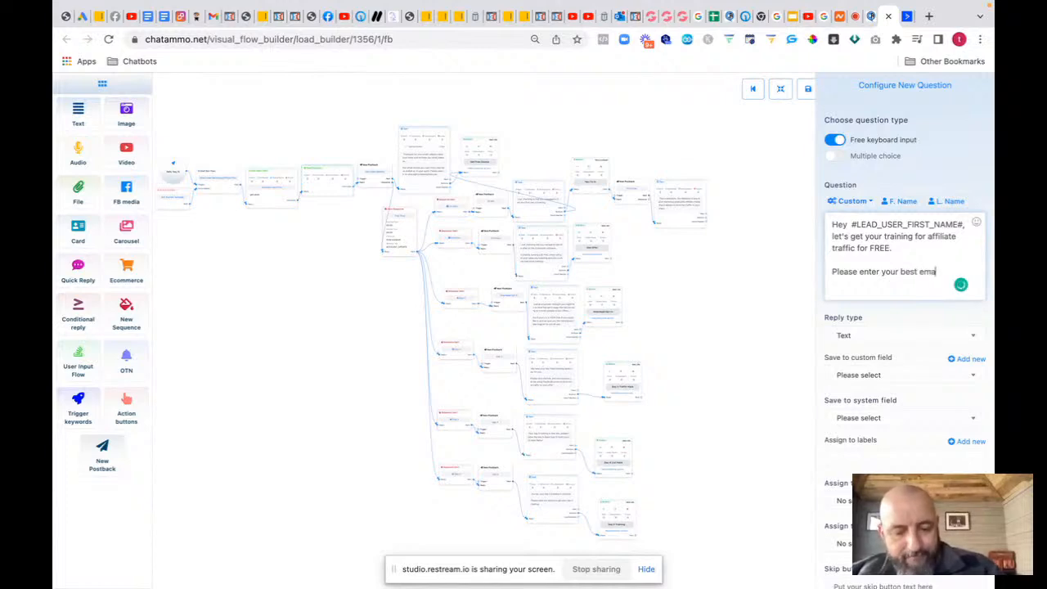
text(il in)
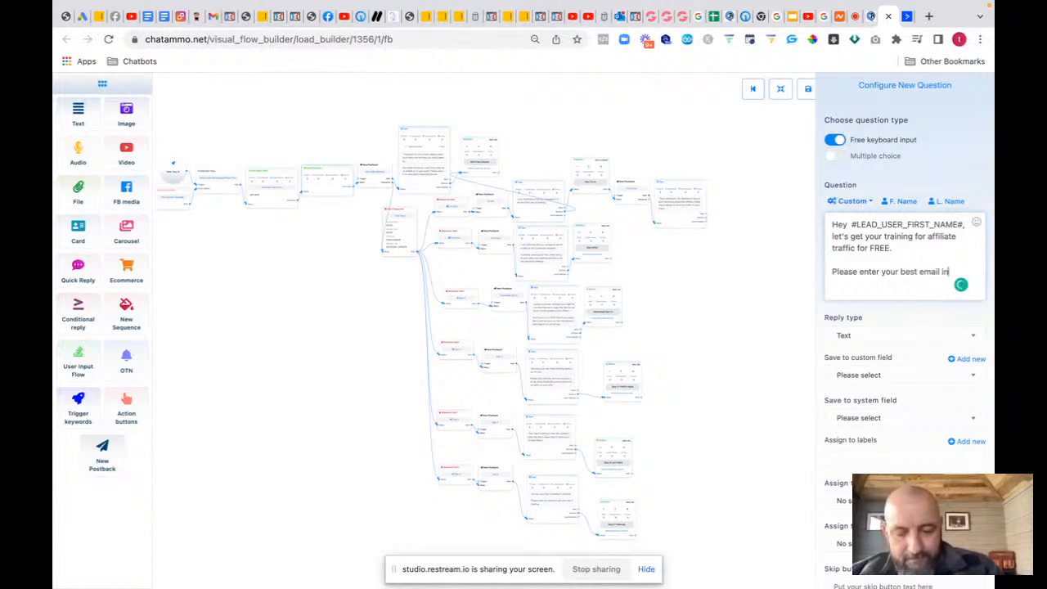
text(case we loose you)
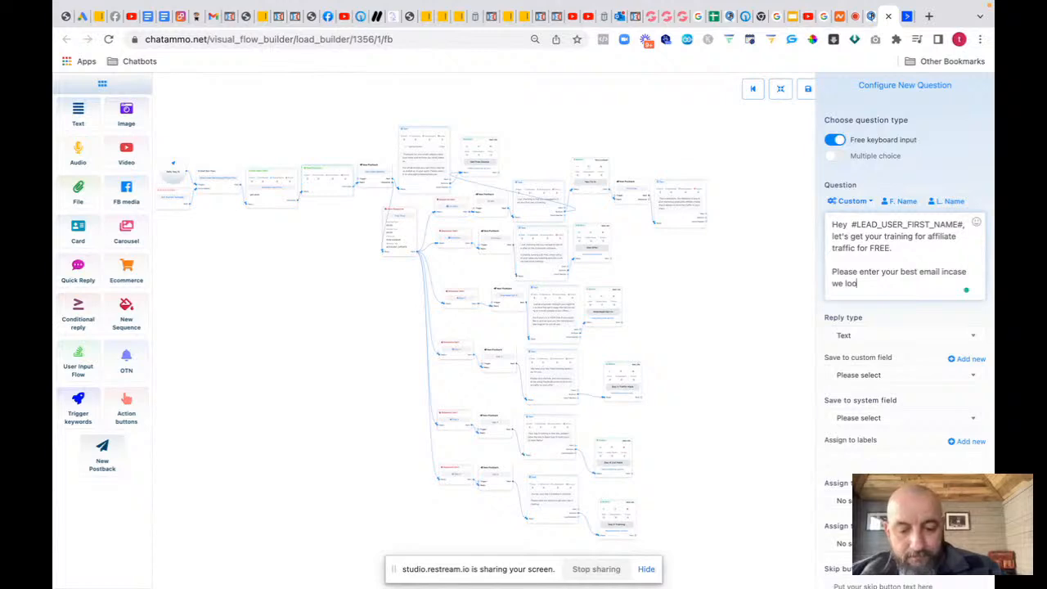
Step: Expect an Email reply with an email quick-reply, saved to the Email custom field
click(897, 337)
click(862, 403)
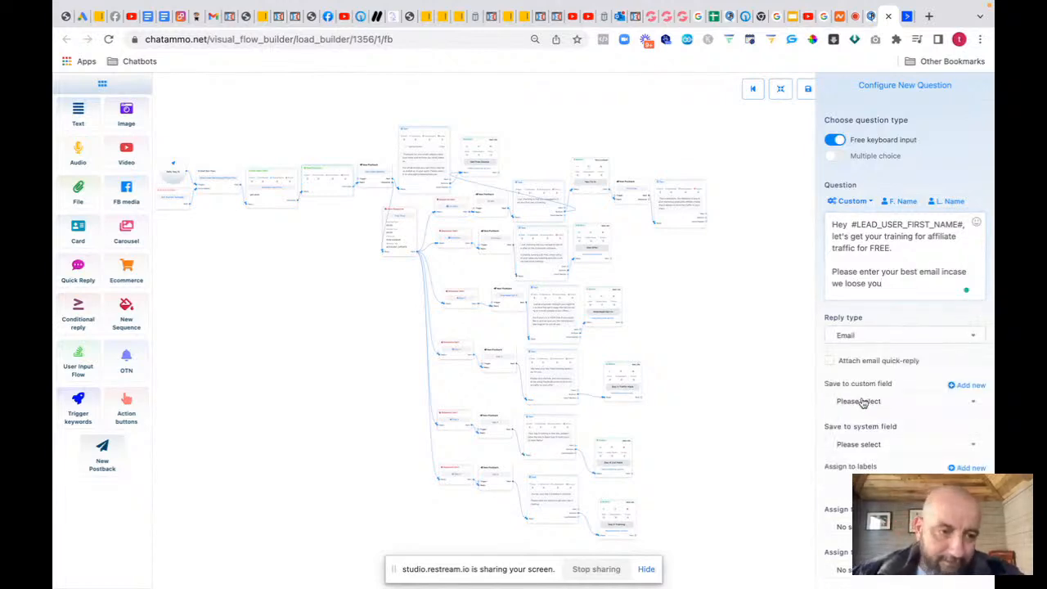
click(829, 361)
click(852, 400)
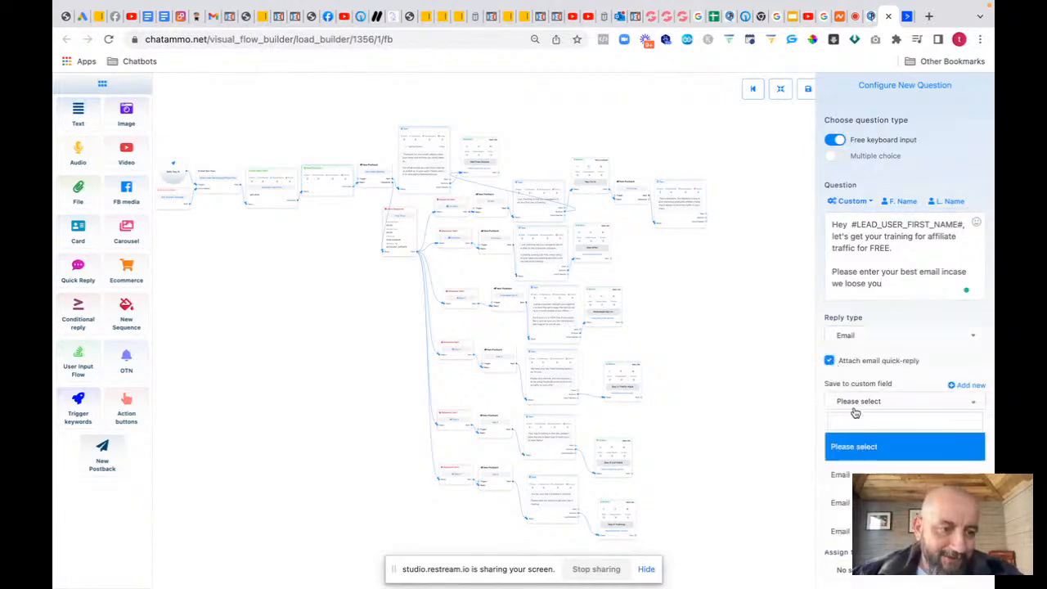
click(846, 476)
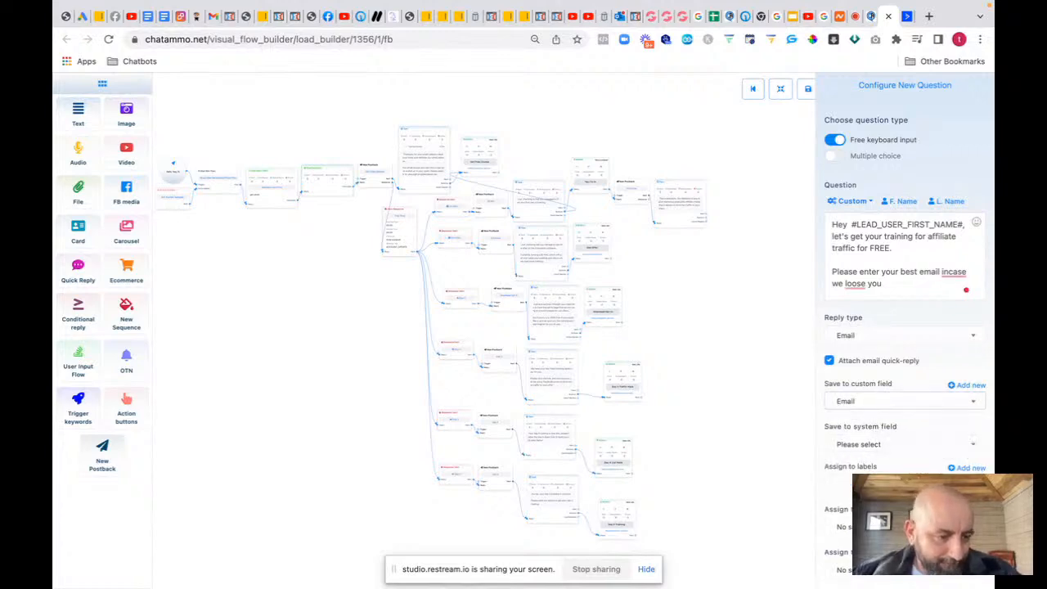
scroll(906, 472, down, 2)
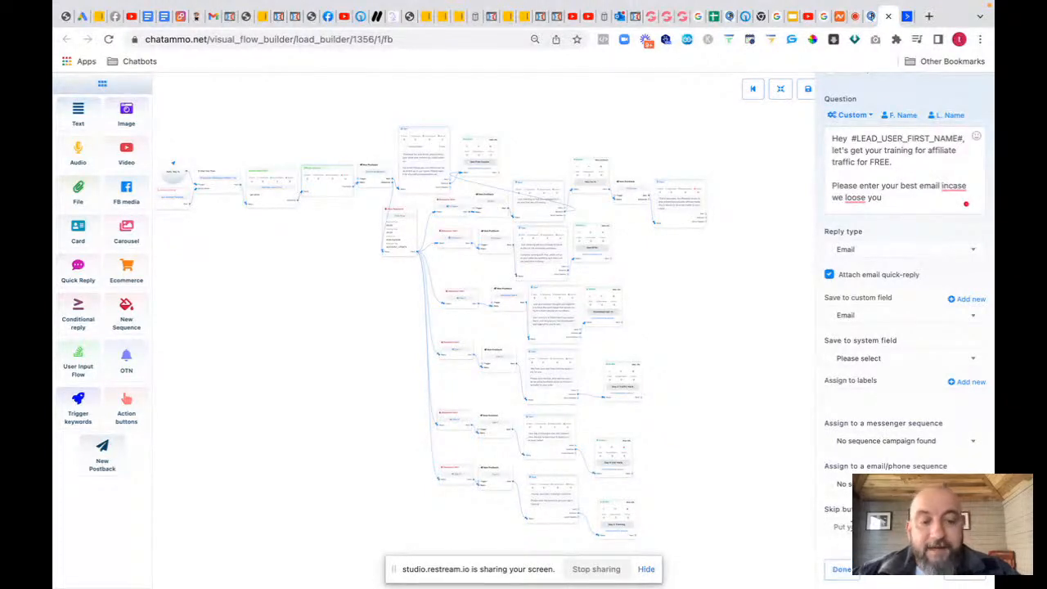
click(842, 569)
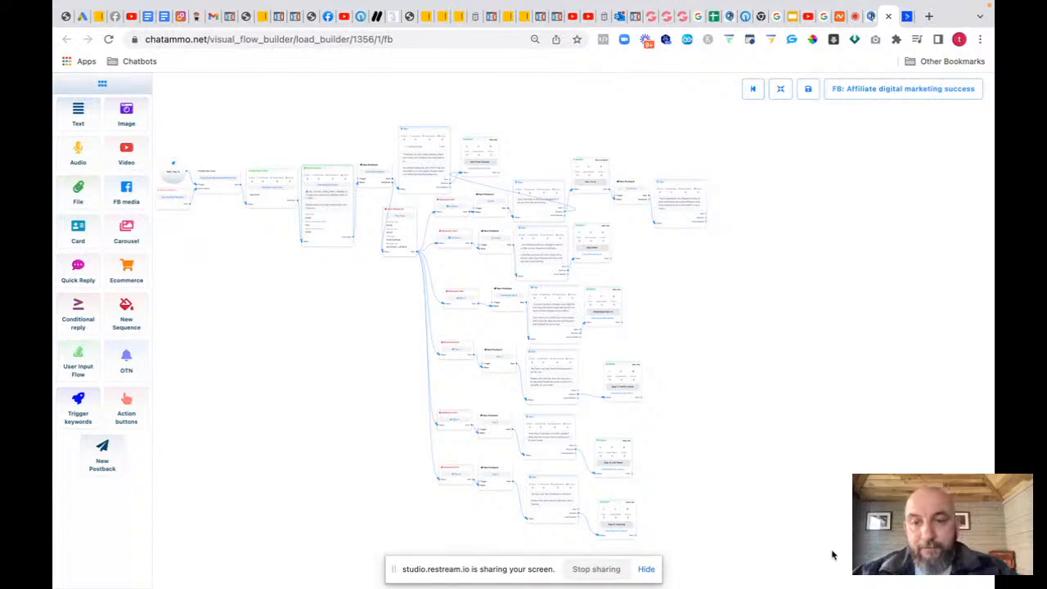
Step: Pan the flow diagram right and down, then switch to the Restream recording studio tab
drag(666, 287, 736, 266)
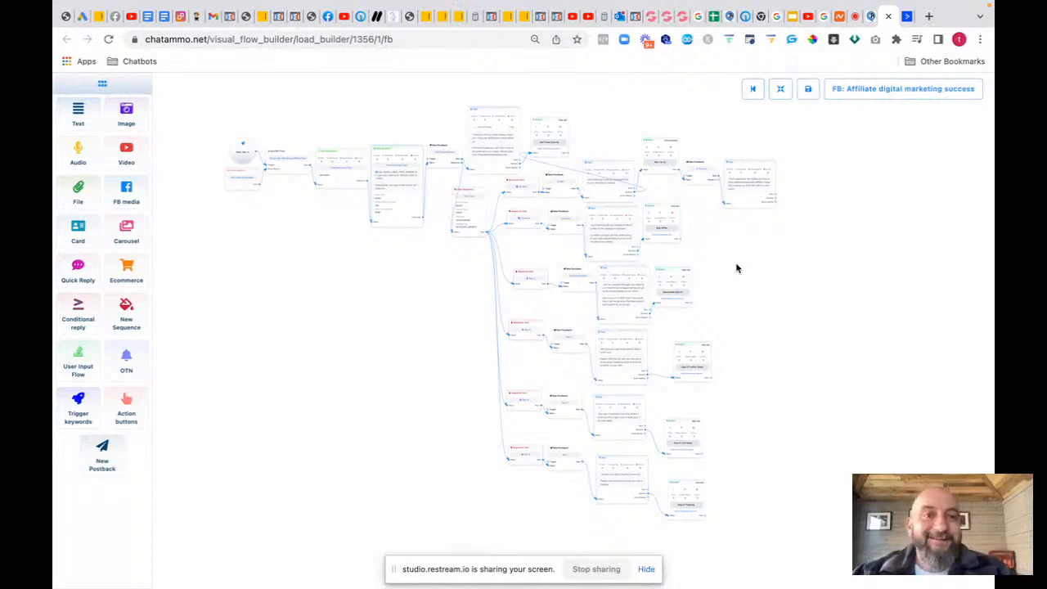
click(855, 17)
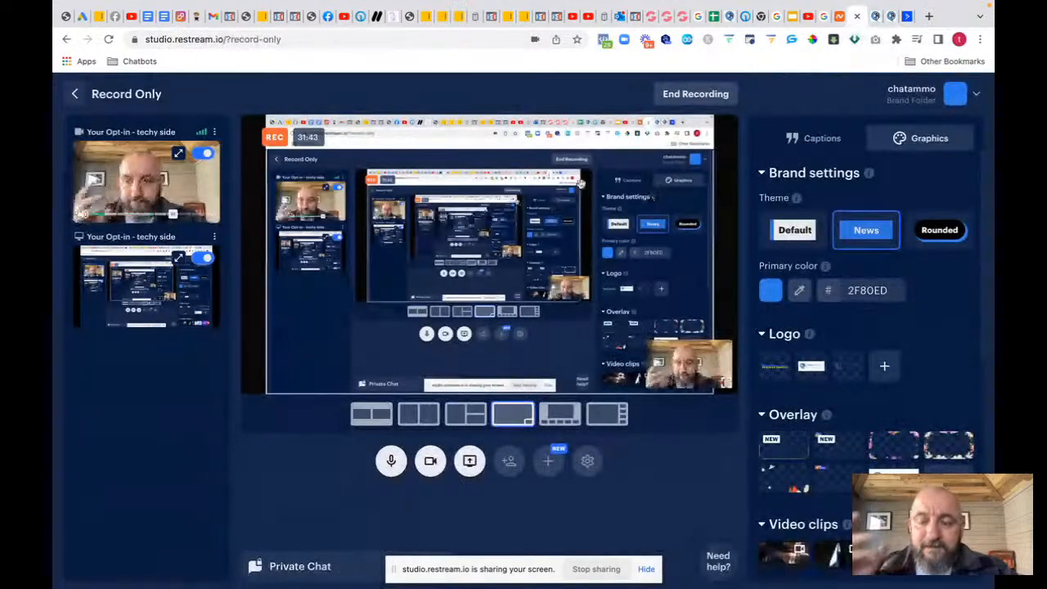